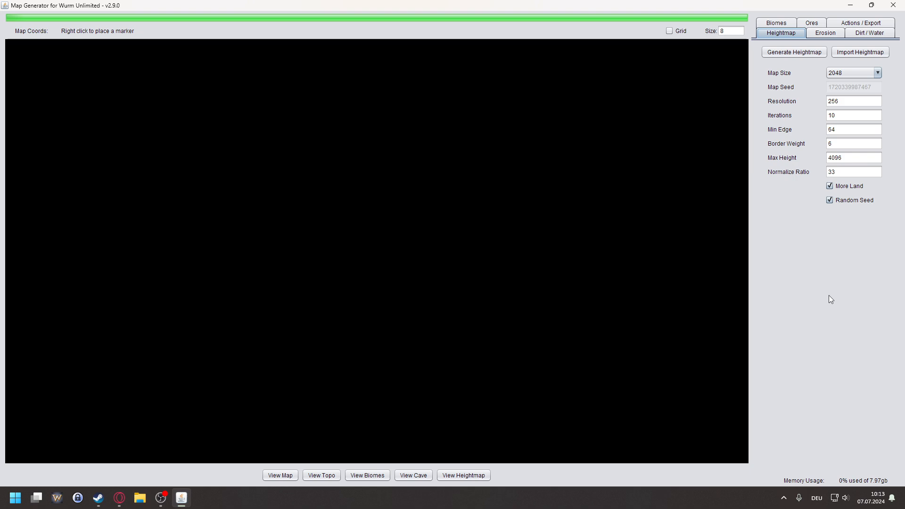
- Import heightmap.png from the Ashfall2_2 folder as the terrain heightmap and restore the window to its smaller size
{"action": "left_click", "coordinate": [859, 52]}
{"action": "double_click", "coordinate": [546, 225]}
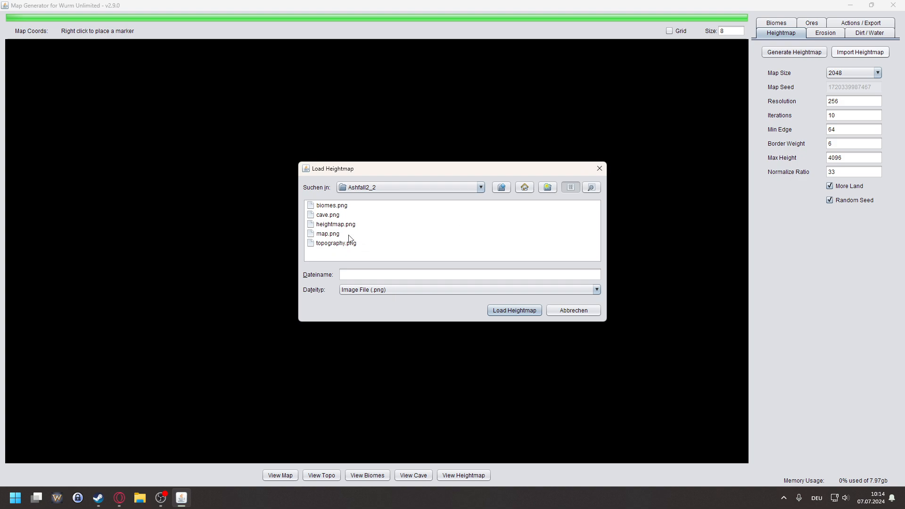
{"action": "left_click", "coordinate": [348, 226]}
{"action": "left_click", "coordinate": [514, 310]}
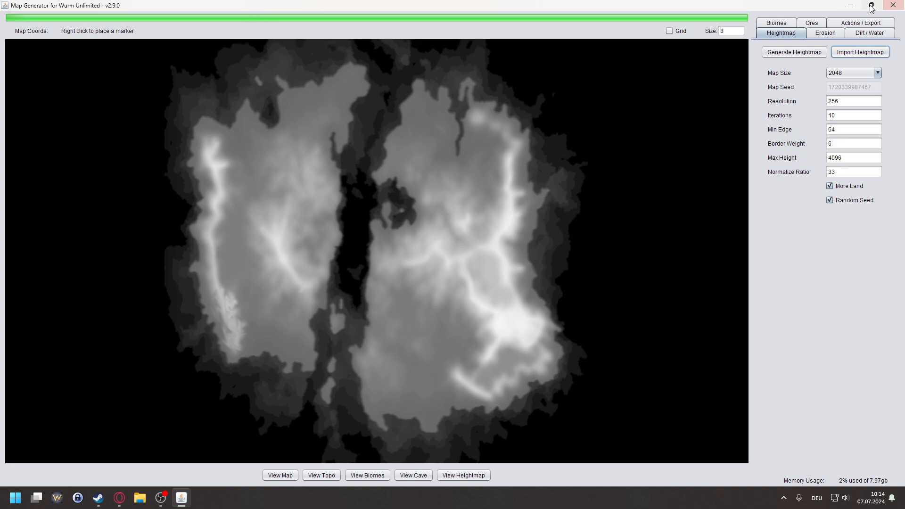
{"action": "key", "text": "super+Down"}
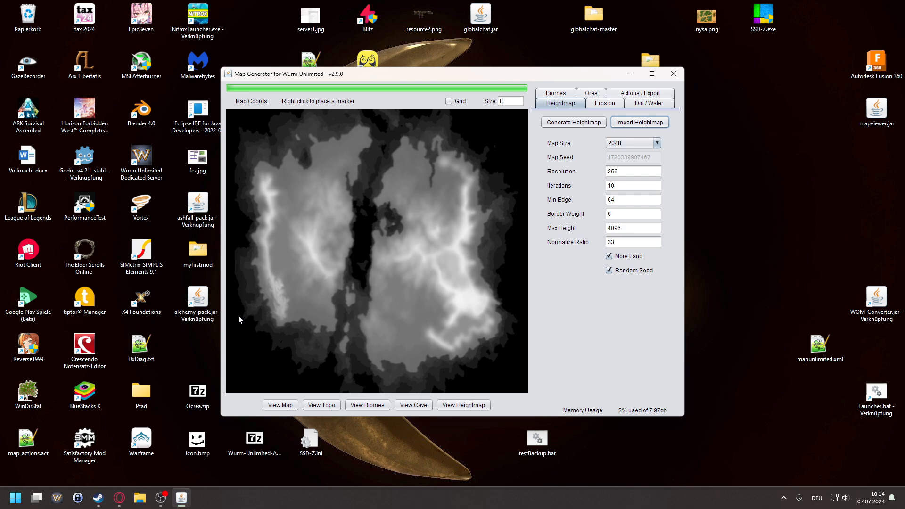
{"action": "scroll", "coordinate": [241, 281], "scroll_direction": "up", "scroll_amount": 2}
{"action": "scroll", "coordinate": [242, 280], "scroll_direction": "down", "scroll_amount": 2}
{"action": "left_click", "coordinate": [645, 104]}
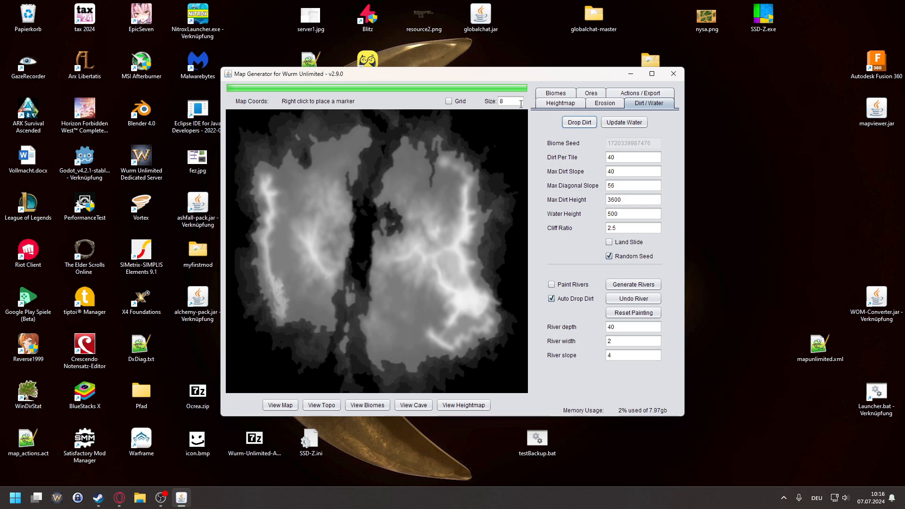
{"action": "left_click", "coordinate": [502, 103]}
{"action": "left_click", "coordinate": [654, 94]}
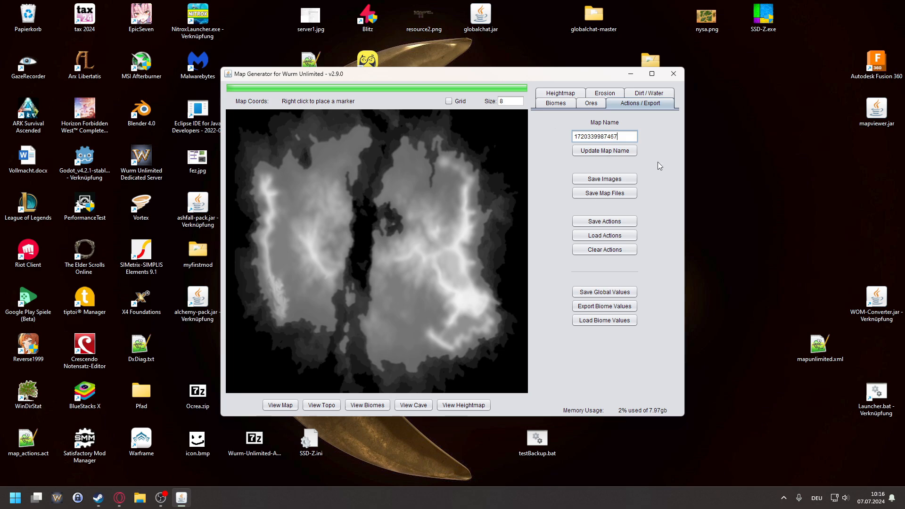
{"action": "left_click_drag", "start_coordinate": [630, 136], "coordinate": [548, 138]}
{"action": "left_click", "coordinate": [560, 93]}
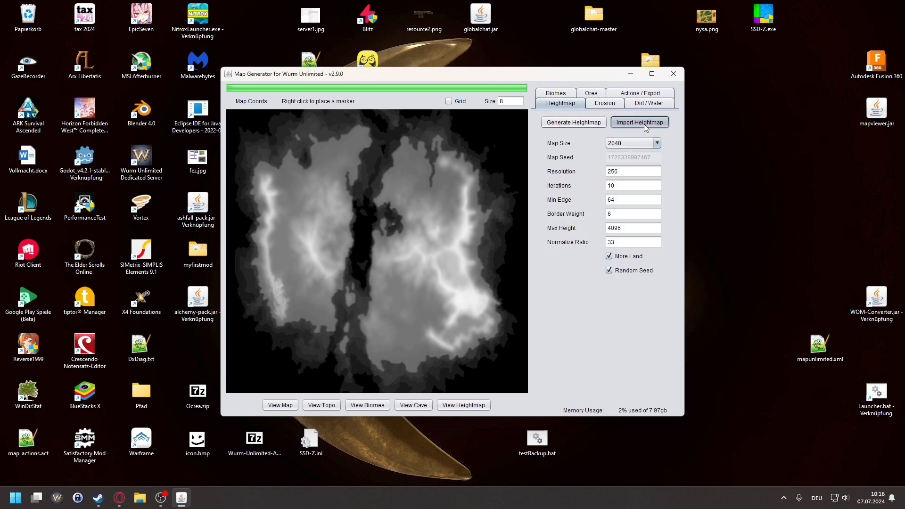
{"action": "left_click", "coordinate": [644, 124]}
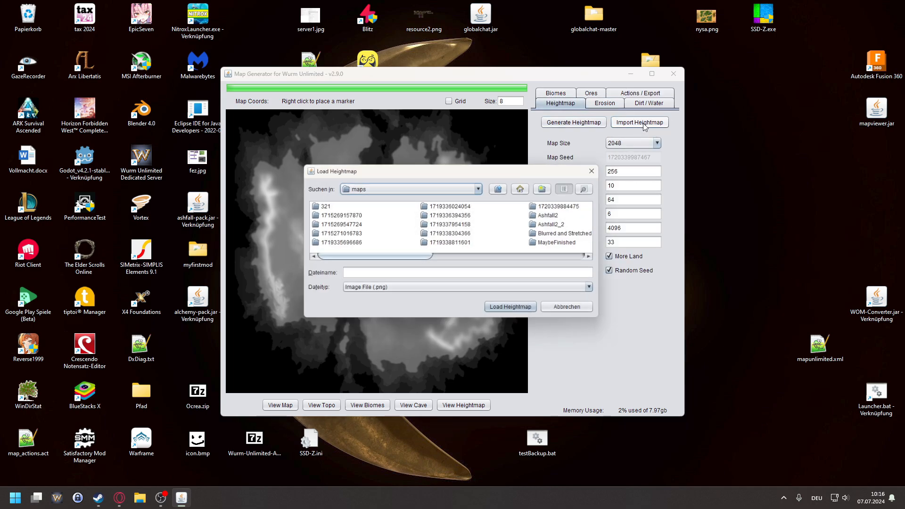
{"action": "left_click", "coordinate": [559, 228]}
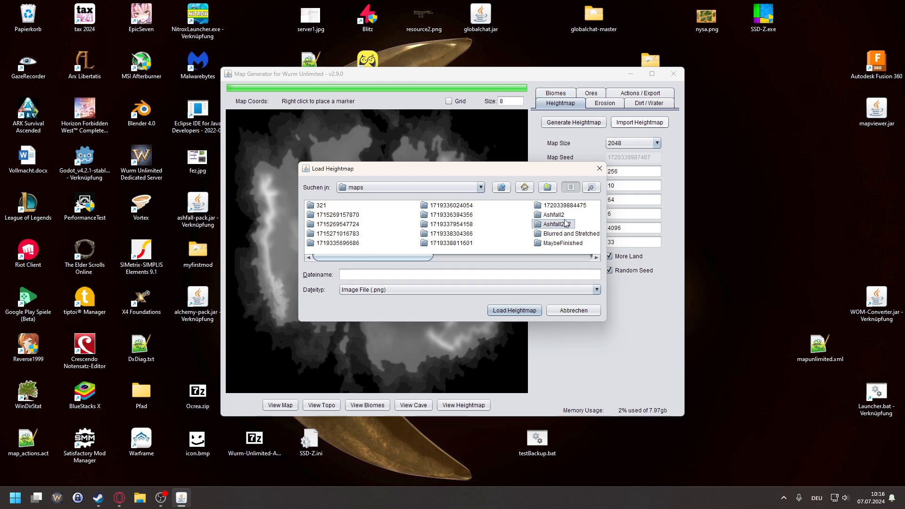
{"action": "left_click", "coordinate": [576, 313]}
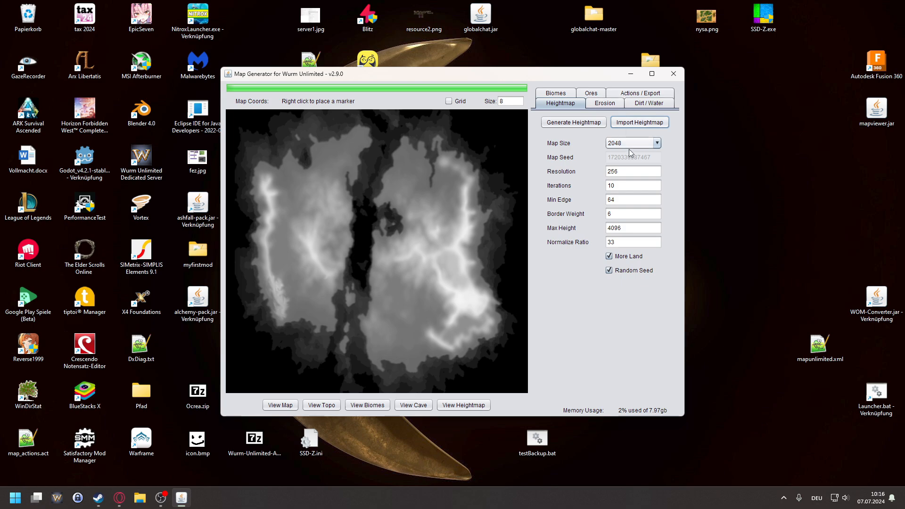
{"action": "left_click", "coordinate": [641, 99]}
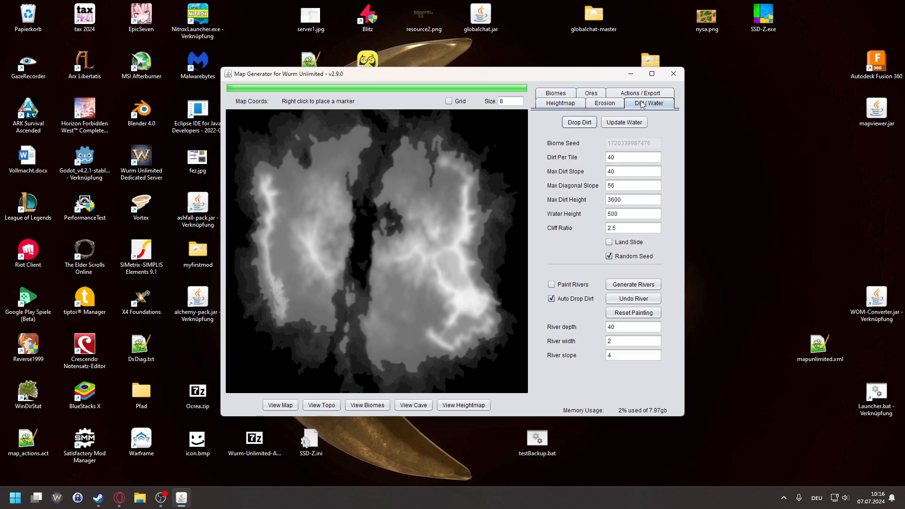
- Enter Actionstest as the map name and try to apply it
{"action": "left_click", "coordinate": [641, 94]}
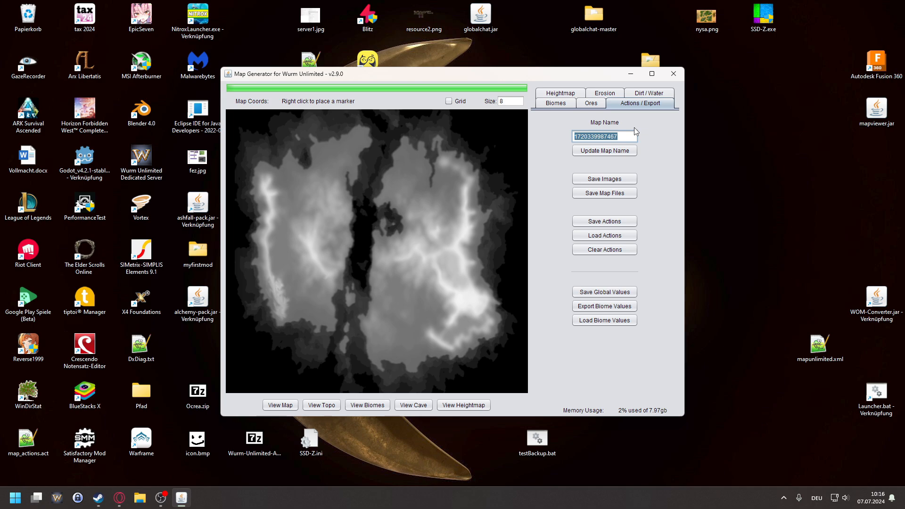
{"action": "type", "text": "Actionstest"}
{"action": "left_click", "coordinate": [611, 150]}
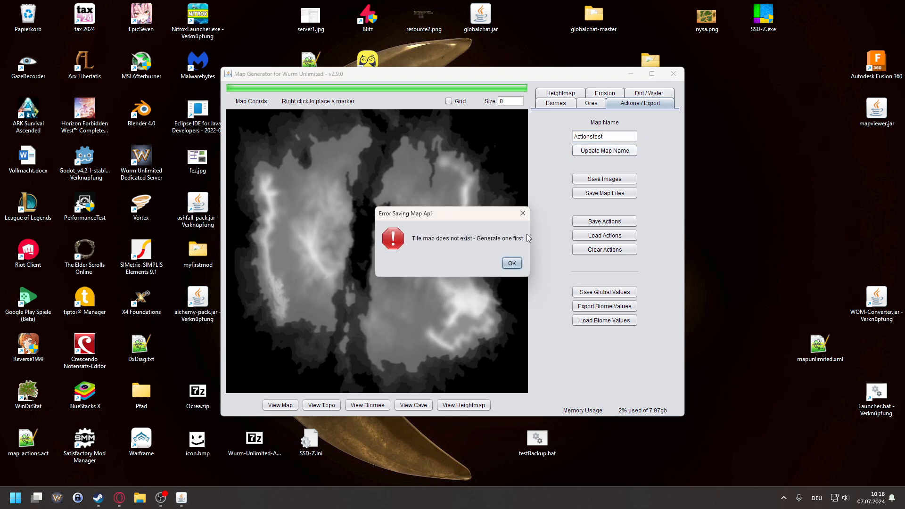
{"action": "left_click", "coordinate": [513, 267]}
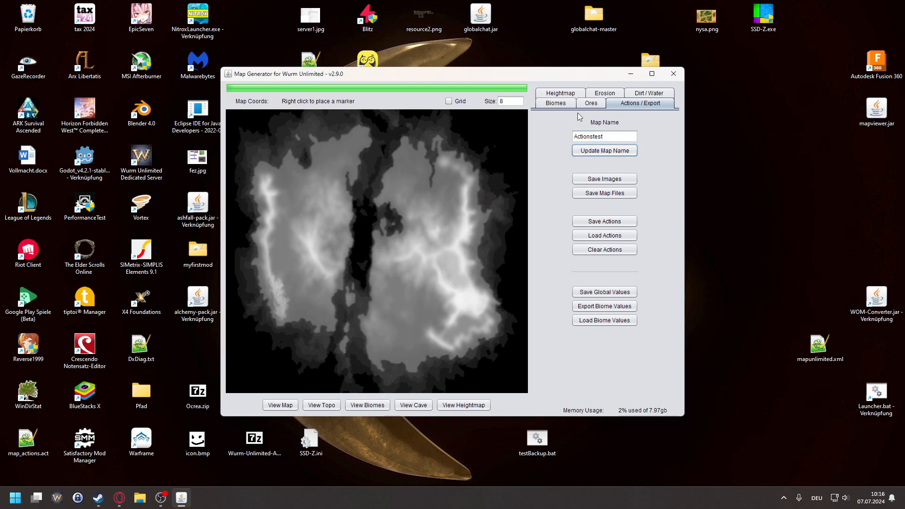
- Drop dirt on the terrain with the existing settings and apply the map name Actionstest
{"action": "left_click", "coordinate": [637, 94]}
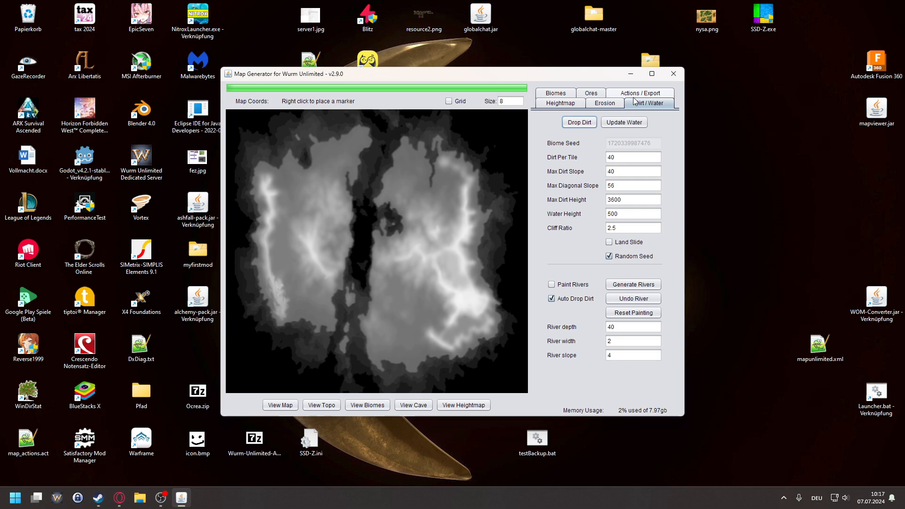
{"action": "left_click", "coordinate": [577, 123]}
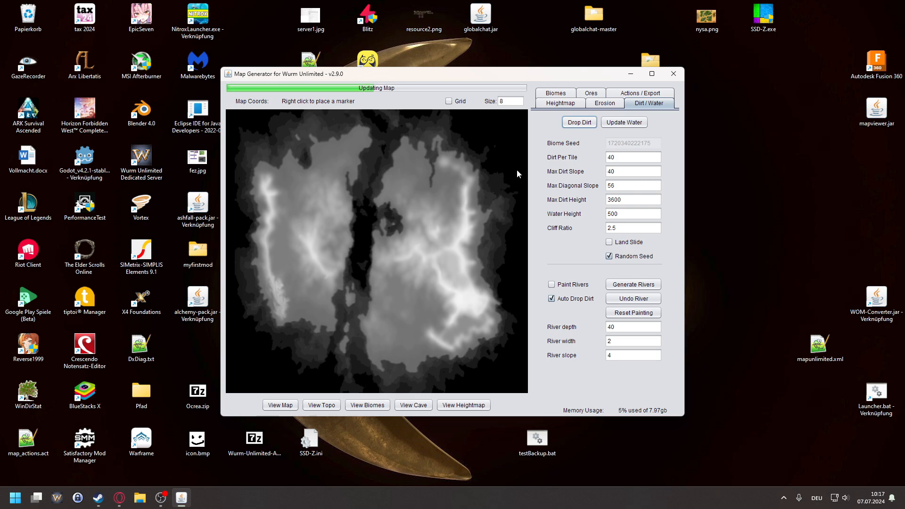
{"action": "left_click", "coordinate": [655, 94]}
{"action": "left_click", "coordinate": [610, 154]}
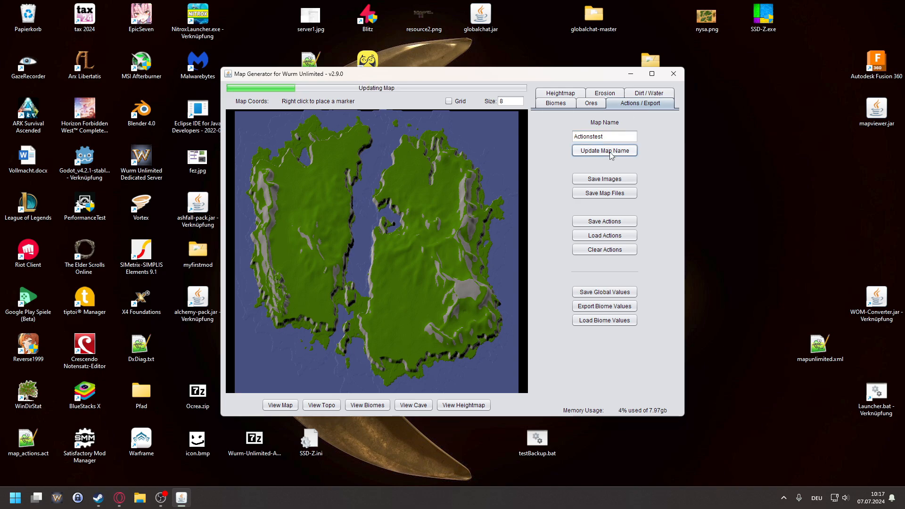
- Set the max dirt height to 2400 and update the water with a water height of 1375
{"action": "left_click", "coordinate": [556, 94]}
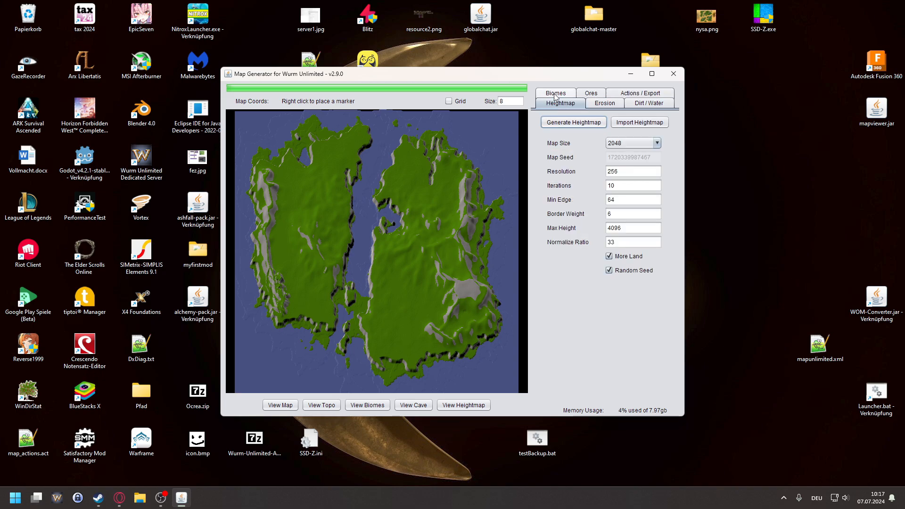
{"action": "left_click", "coordinate": [641, 105]}
{"action": "scroll", "coordinate": [385, 271], "scroll_direction": "up", "scroll_amount": 3}
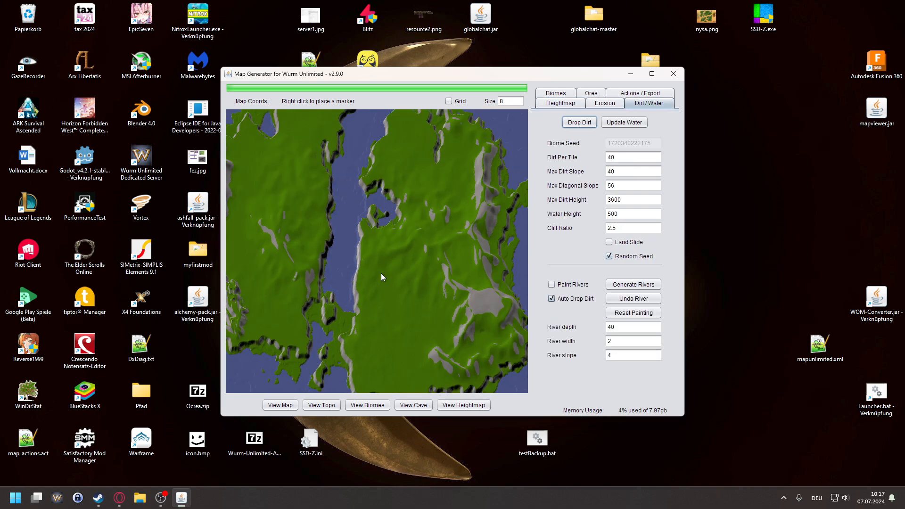
{"action": "scroll", "coordinate": [456, 321], "scroll_direction": "down", "scroll_amount": 3}
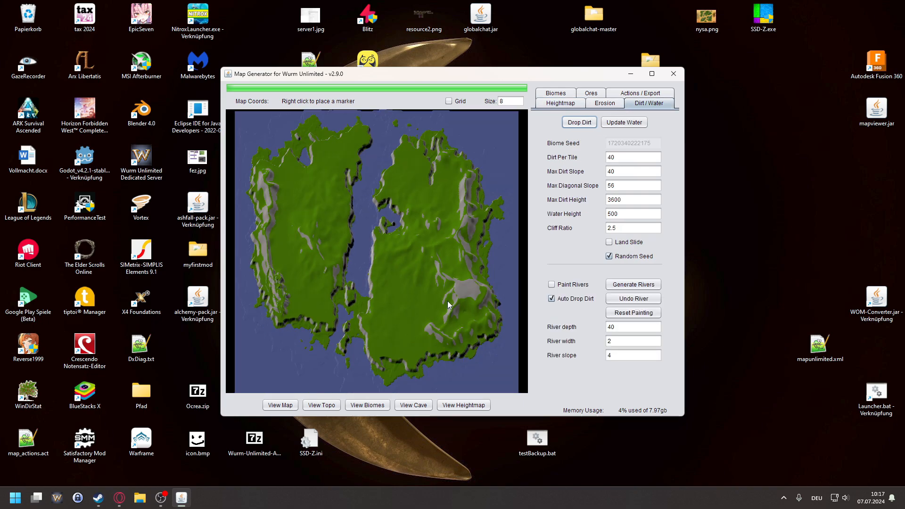
{"action": "left_click", "coordinate": [635, 200]}
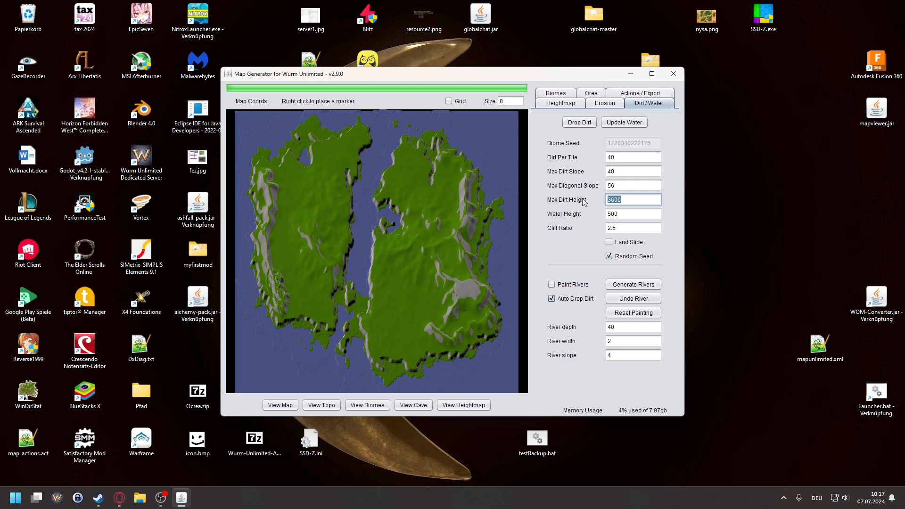
{"action": "type", "text": "22"}
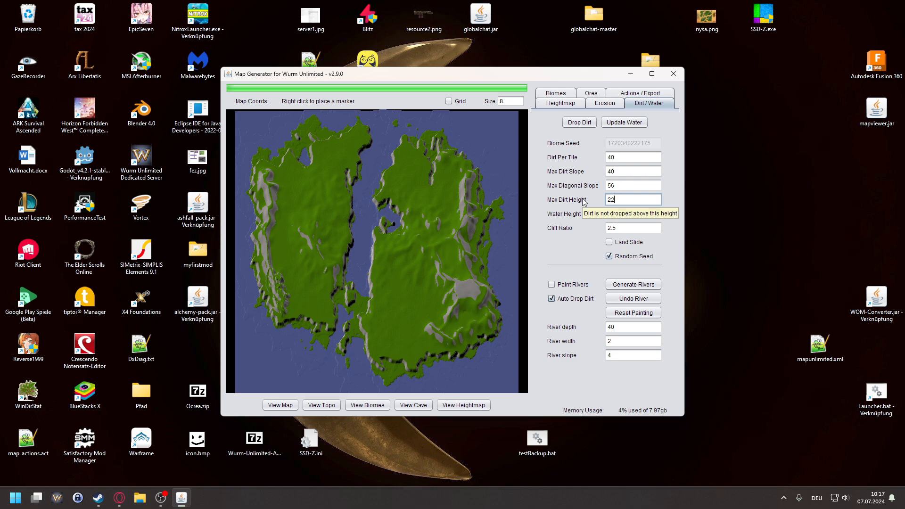
{"action": "type", "text": "400"}
{"action": "key", "text": "Tab"}
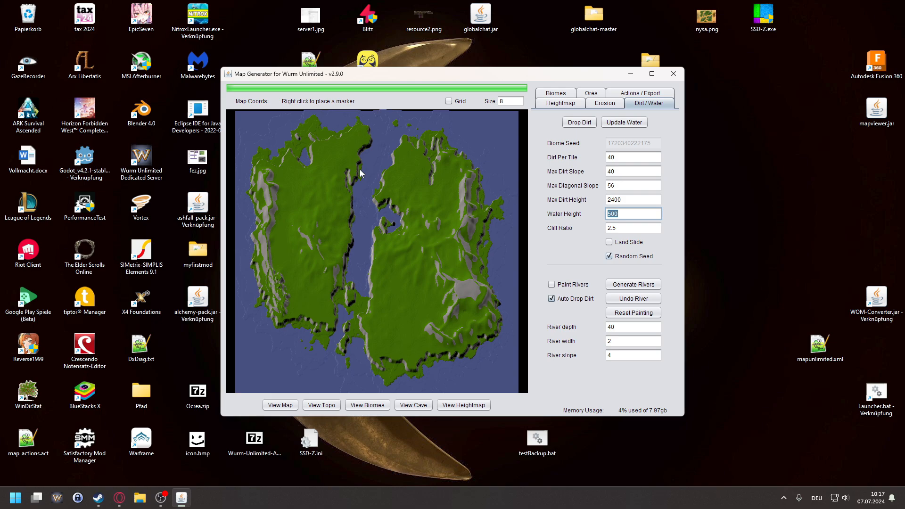
{"action": "type", "text": "1375"}
{"action": "left_click", "coordinate": [615, 122]}
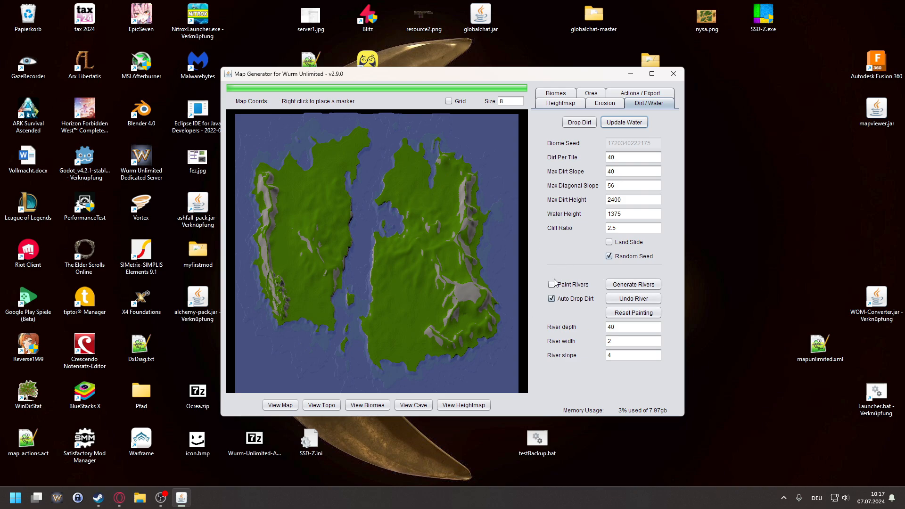
- Paint a diagonal river across the southern part of the eastern landmass, from its west coast to the southeast coast, and generate it
{"action": "left_click", "coordinate": [551, 298]}
{"action": "left_click", "coordinate": [552, 285]}
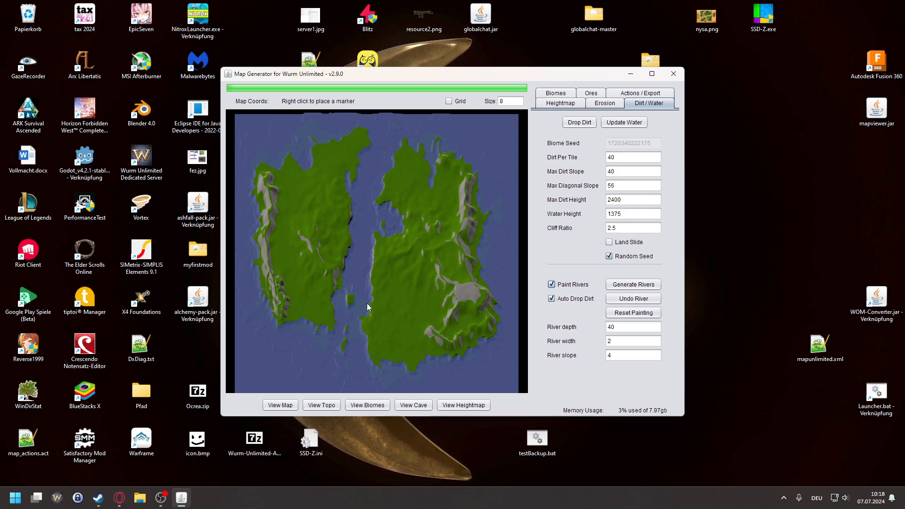
{"action": "left_click_drag", "start_coordinate": [368, 303], "coordinate": [380, 310]}
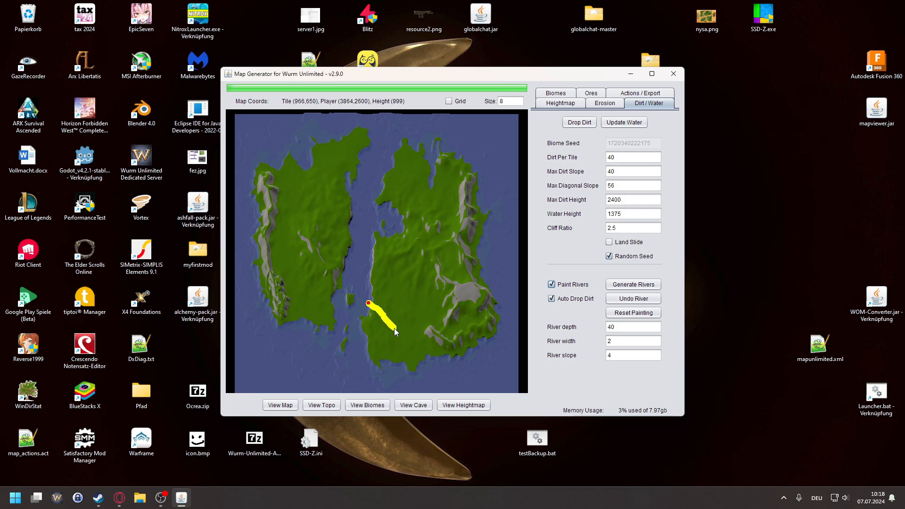
{"action": "left_click_drag", "start_coordinate": [415, 347], "coordinate": [437, 362]}
{"action": "left_click", "coordinate": [623, 286]}
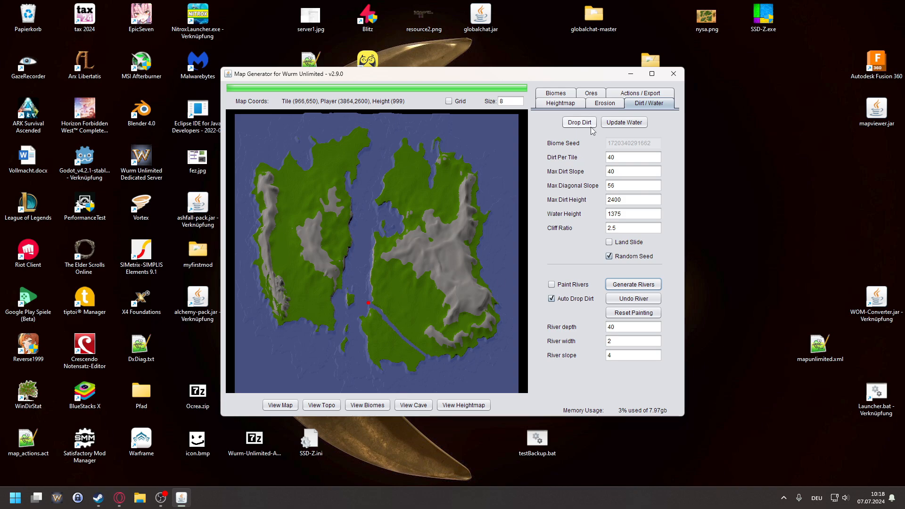
- Save the map's actions as map_actions.act in the Actionstest folder
{"action": "left_click", "coordinate": [630, 95]}
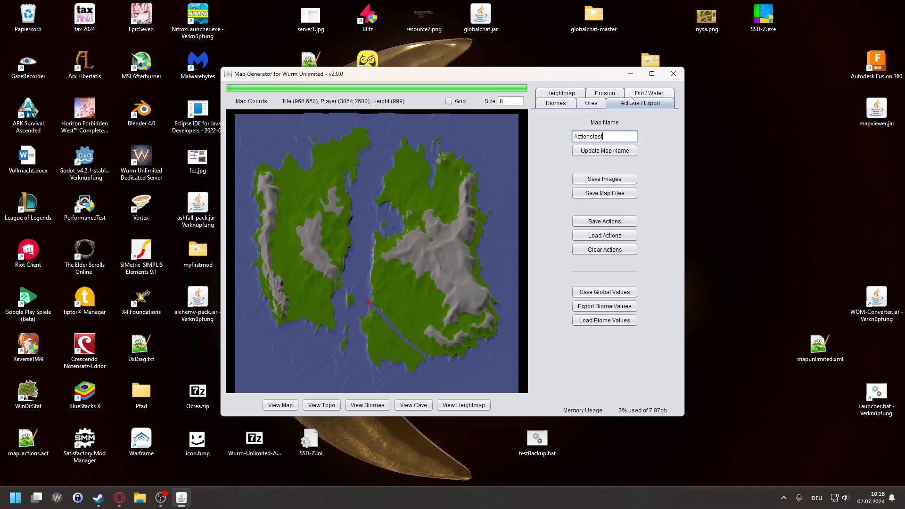
{"action": "left_click", "coordinate": [631, 222]}
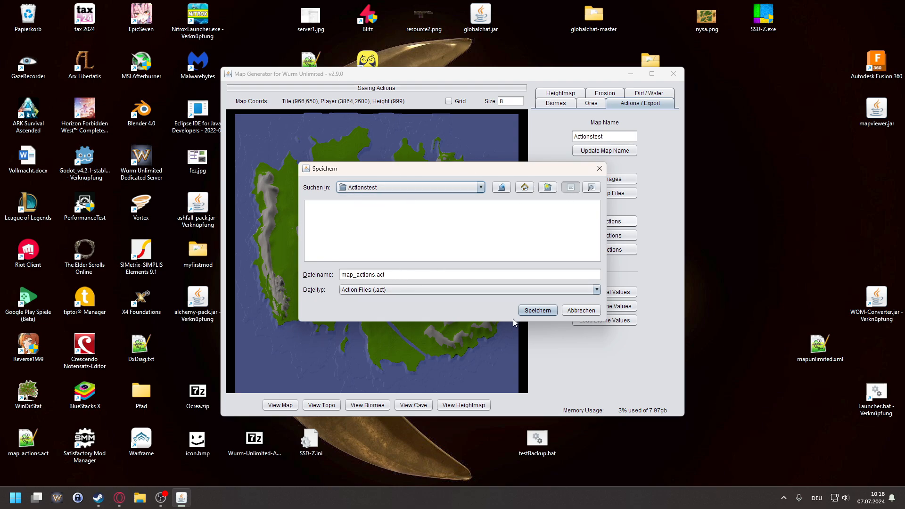
{"action": "left_click", "coordinate": [537, 310]}
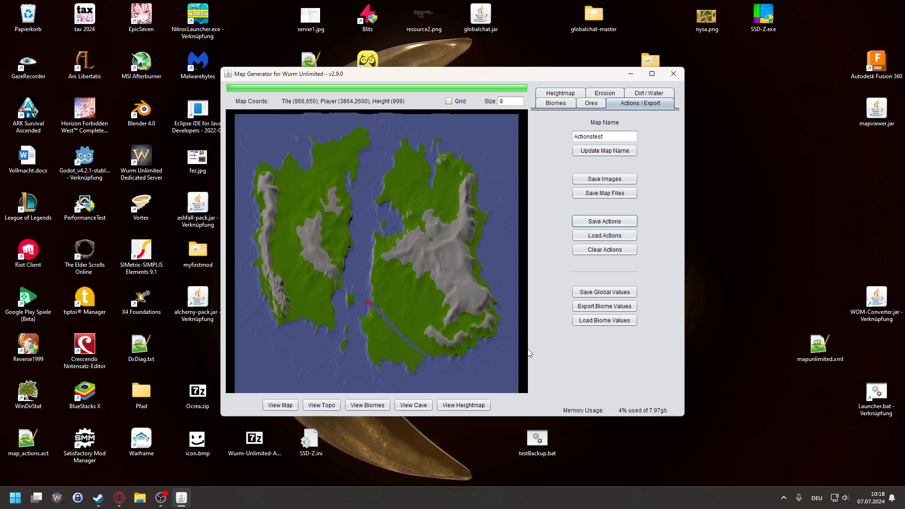
- Restart the map generator in a maximized window and import heightmap.png from the Actionstest folder
{"action": "left_click", "coordinate": [674, 74]}
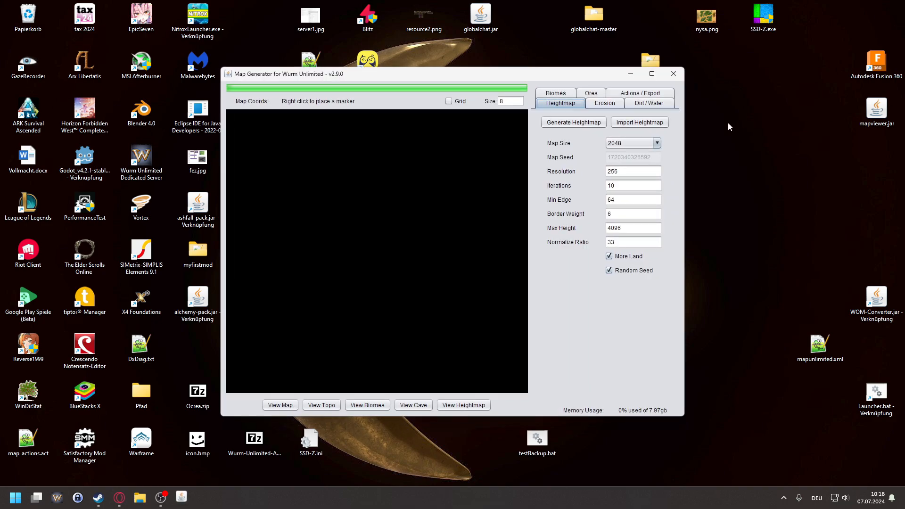
{"action": "left_click", "coordinate": [656, 74]}
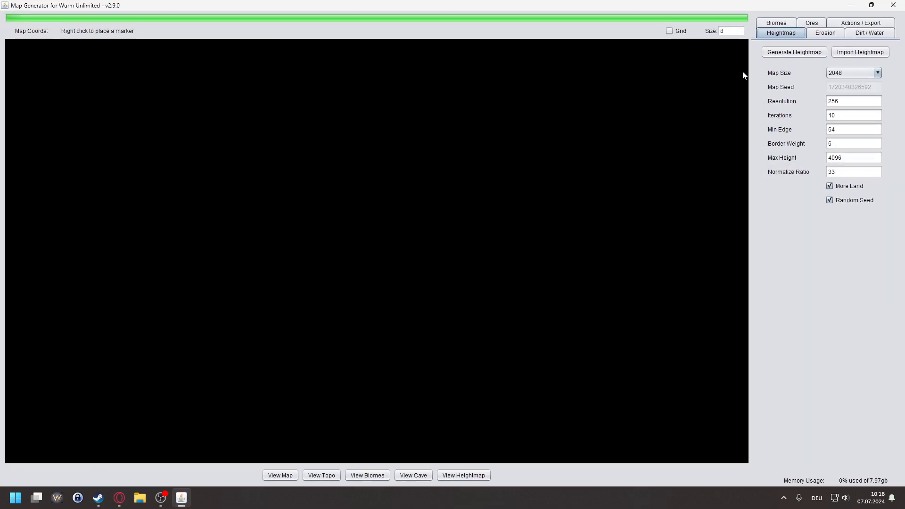
{"action": "left_click", "coordinate": [858, 52]}
{"action": "left_click_drag", "start_coordinate": [372, 258], "coordinate": [415, 258]}
{"action": "double_click", "coordinate": [484, 225]}
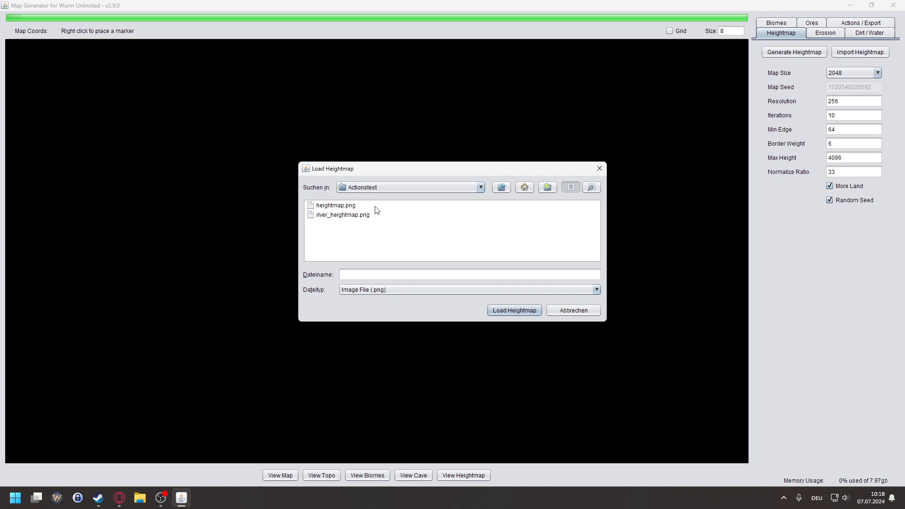
{"action": "left_click", "coordinate": [346, 206]}
{"action": "left_click", "coordinate": [525, 311]}
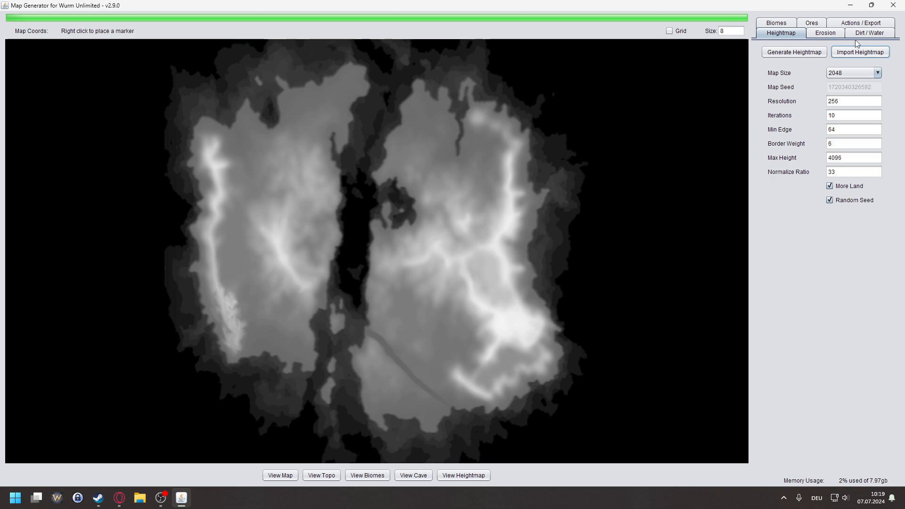
- Load the saved actions file map_actions.act from the Actionstest folder
{"action": "left_click", "coordinate": [863, 24]}
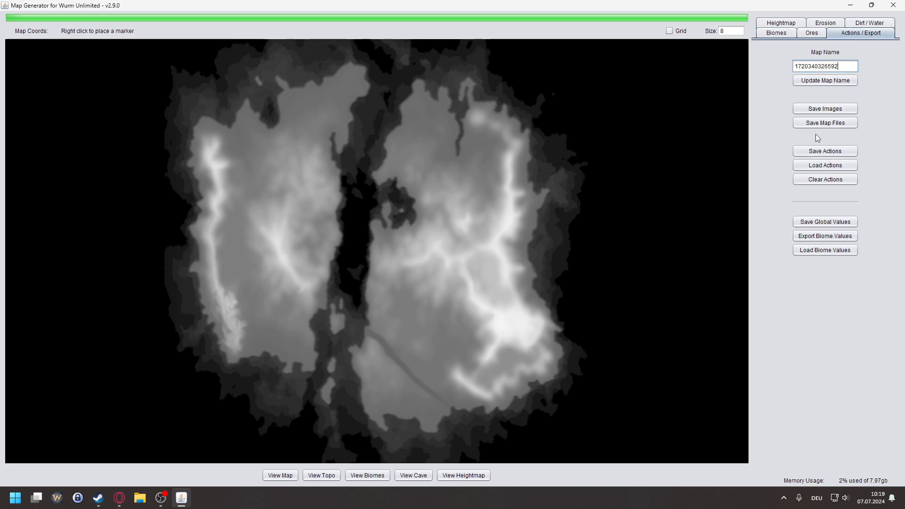
{"action": "left_click", "coordinate": [808, 166]}
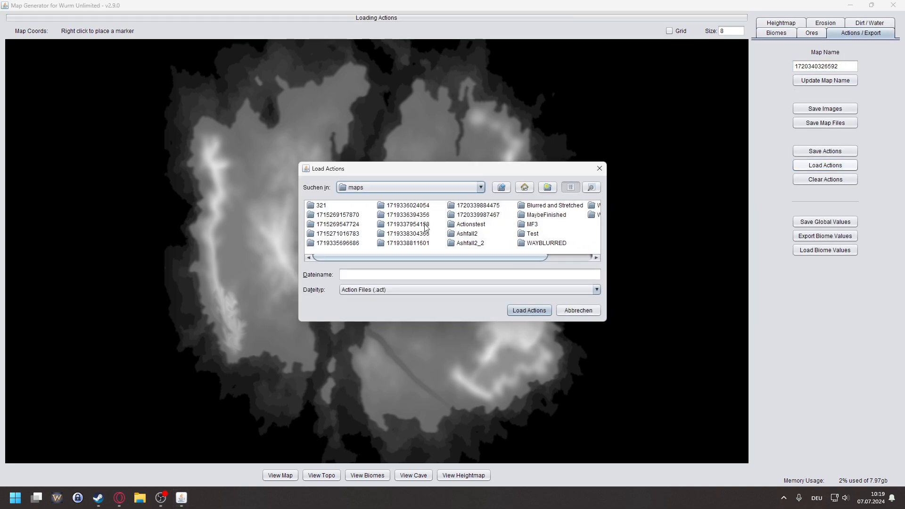
{"action": "left_click_drag", "start_coordinate": [513, 258], "coordinate": [434, 262]}
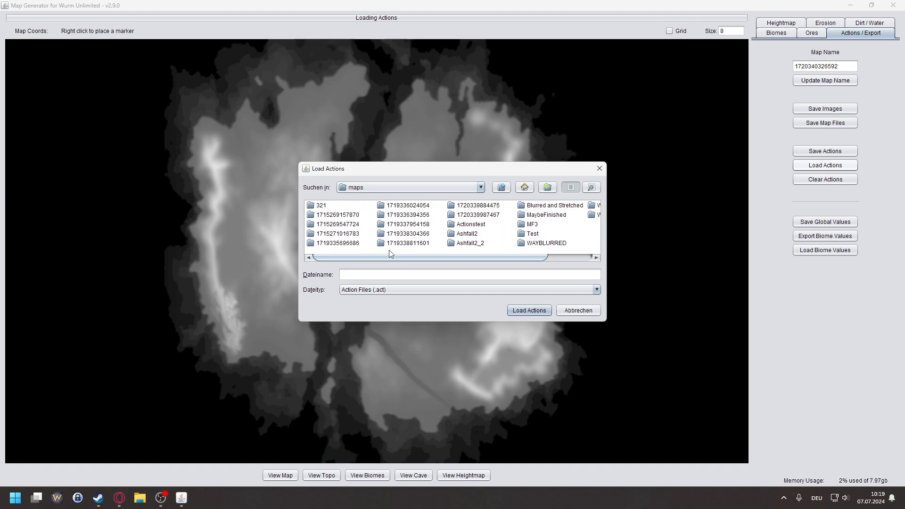
{"action": "left_click", "coordinate": [473, 226]}
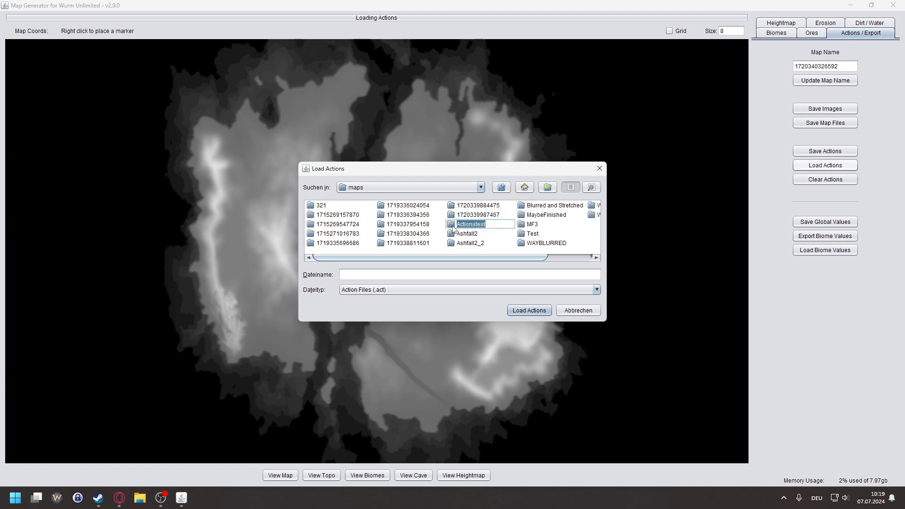
{"action": "double_click", "coordinate": [471, 225]}
{"action": "left_click", "coordinate": [359, 210]}
{"action": "left_click", "coordinate": [532, 310]}
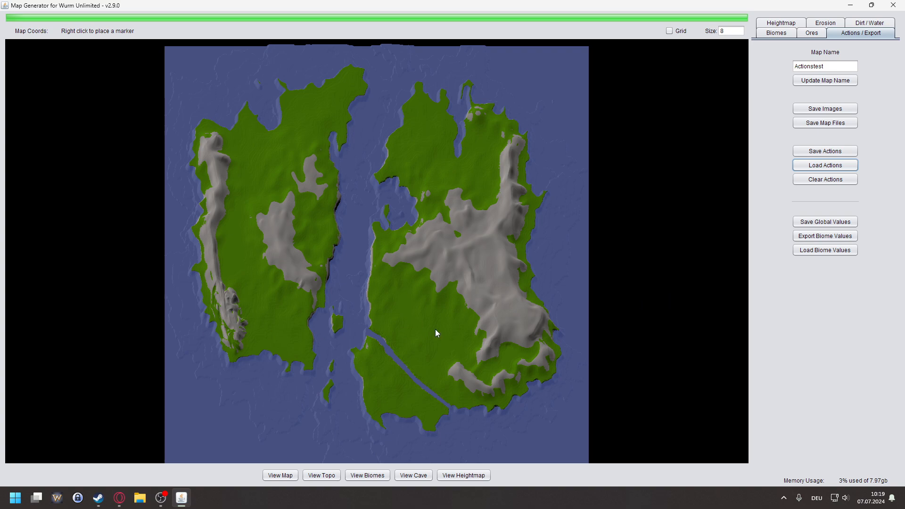
- Open the saved map_actions.act in Notepad++, examine the seeds and dirt values of its DROPDIRT lines, close it and decline the update
{"action": "left_click", "coordinate": [138, 497]}
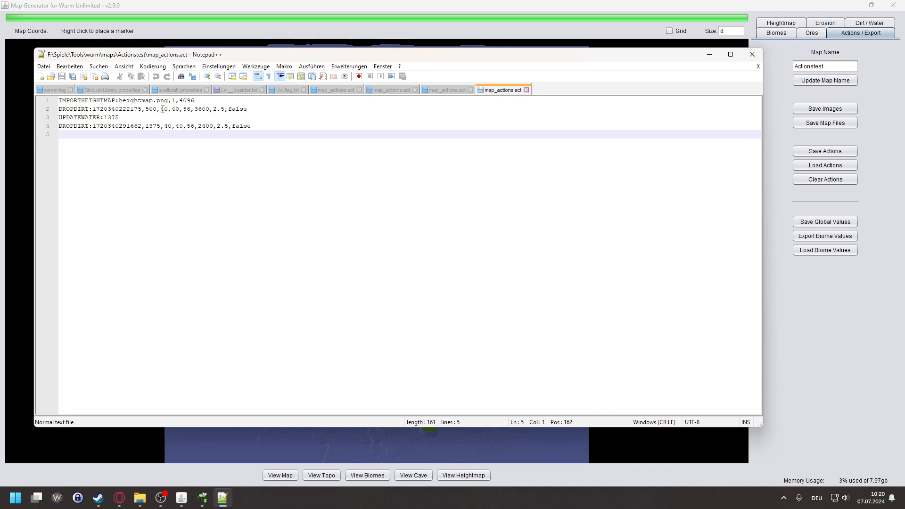
{"action": "double_click", "coordinate": [115, 126]}
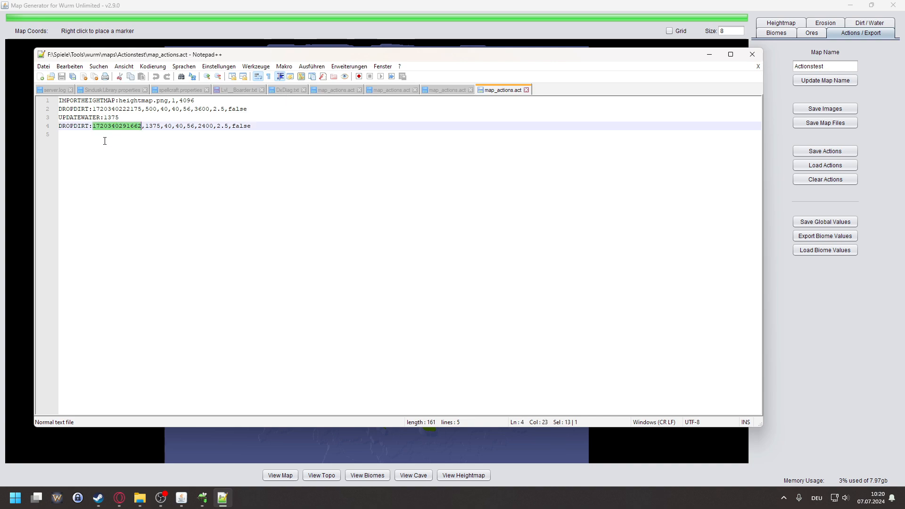
{"action": "double_click", "coordinate": [121, 109]}
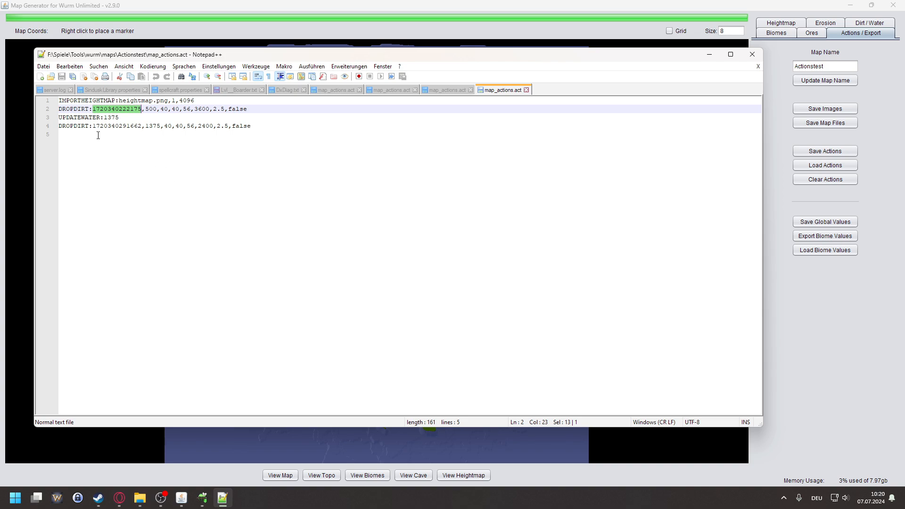
{"action": "left_click", "coordinate": [75, 126]}
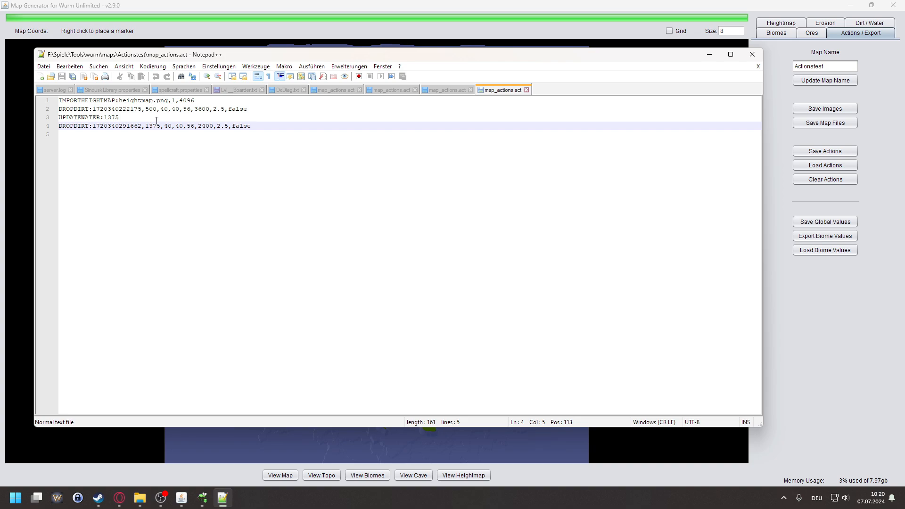
{"action": "left_click", "coordinate": [206, 127]}
{"action": "left_click_drag", "start_coordinate": [198, 124], "coordinate": [214, 126]}
{"action": "left_click", "coordinate": [278, 129]}
{"action": "left_click", "coordinate": [752, 57]}
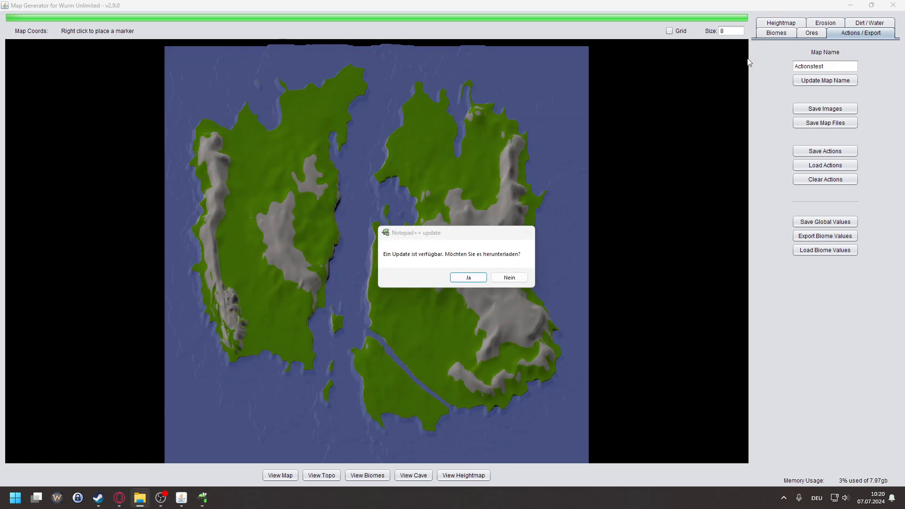
{"action": "left_click", "coordinate": [508, 277]}
- Add a TILE_SAND biome around water with a seed count of 200 and a biome size of 100
{"action": "left_click", "coordinate": [781, 23]}
{"action": "left_click", "coordinate": [781, 26]}
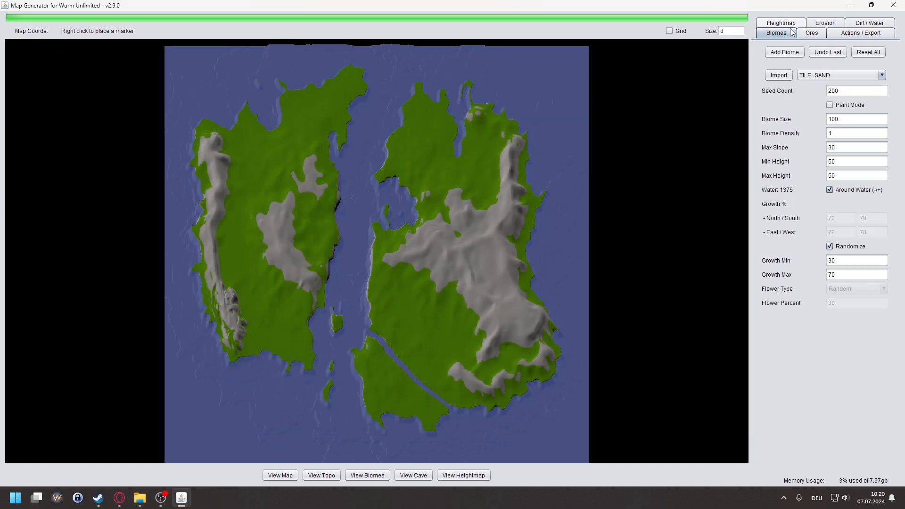
{"action": "left_click", "coordinate": [785, 52]}
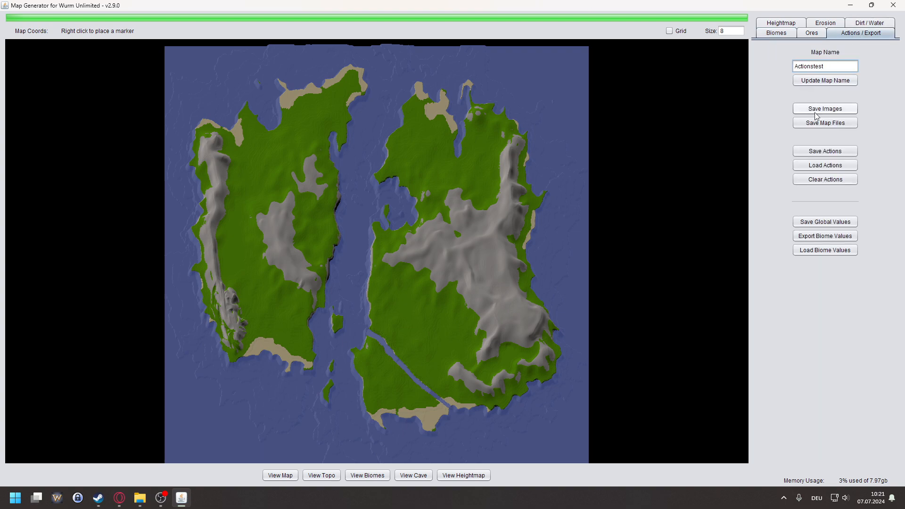
- Save the map's actions as map_actions.act in the Actionstest folder, including the added sand biome
{"action": "left_click", "coordinate": [822, 152]}
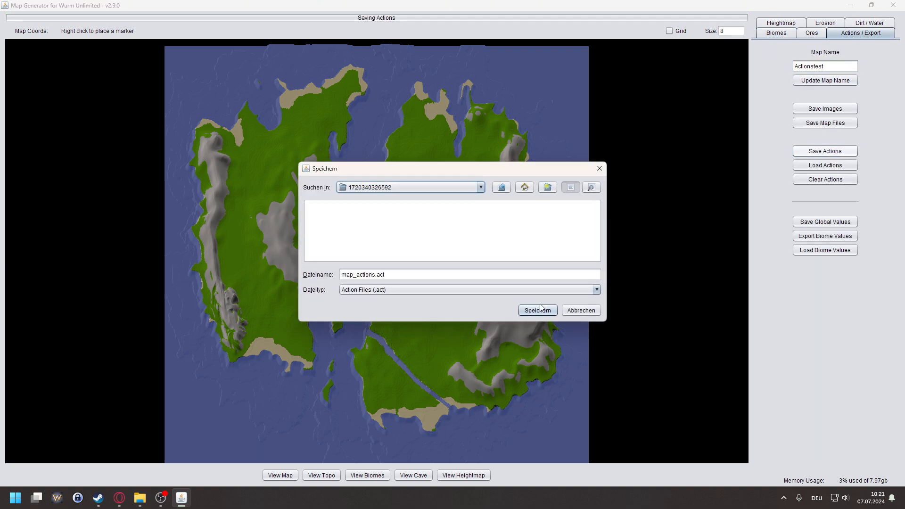
{"action": "left_click", "coordinate": [502, 188]}
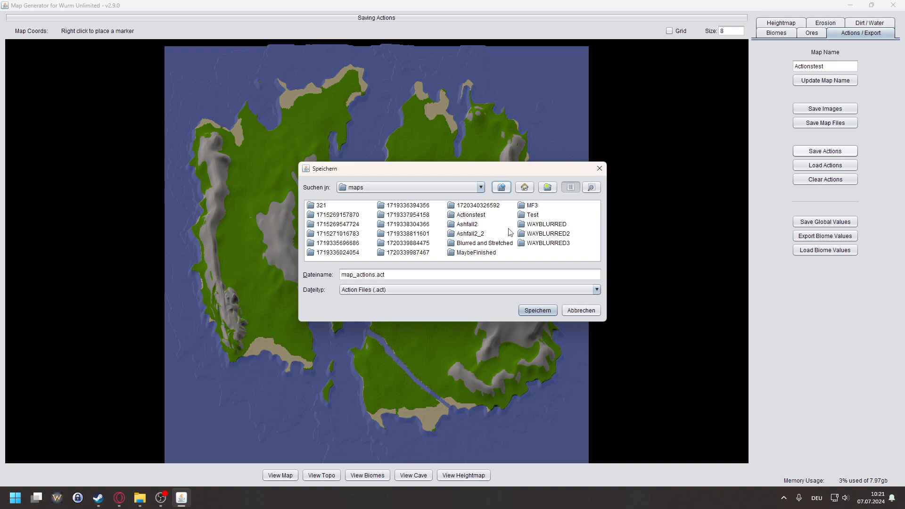
{"action": "left_click", "coordinate": [471, 224]}
{"action": "double_click", "coordinate": [471, 215]}
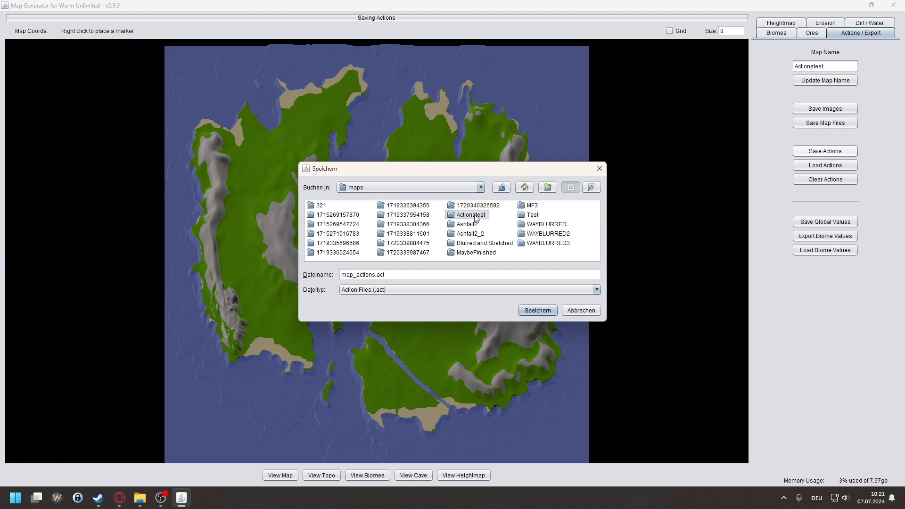
{"action": "left_click", "coordinate": [537, 310]}
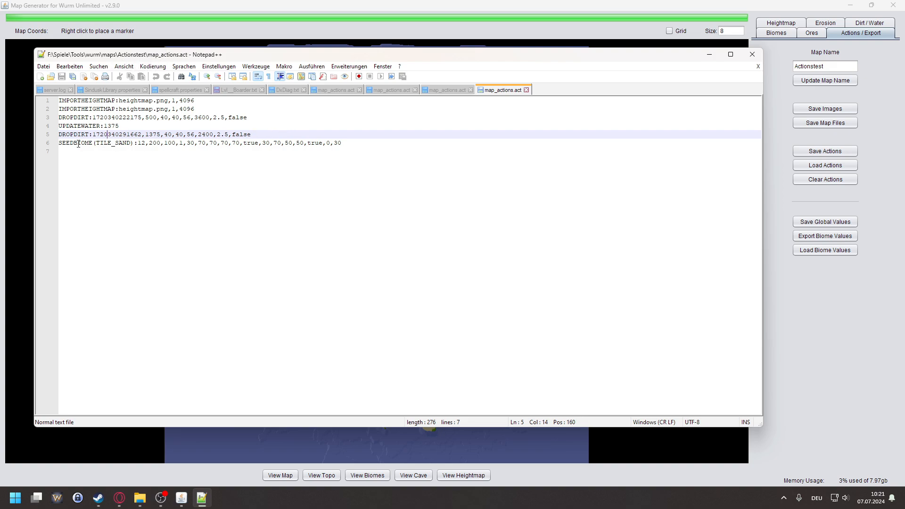
- Examine the SEEDBIOME(TILE_SAND) parameters in map_actions.act in Notepad++ and compare them with the generator's biome settings
{"action": "left_click_drag", "start_coordinate": [137, 142], "coordinate": [377, 143]}
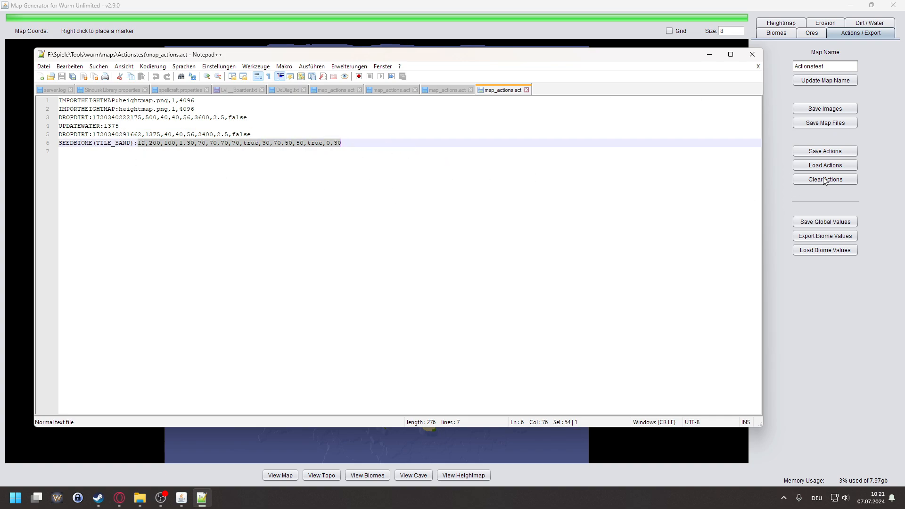
{"action": "left_click", "coordinate": [776, 32]}
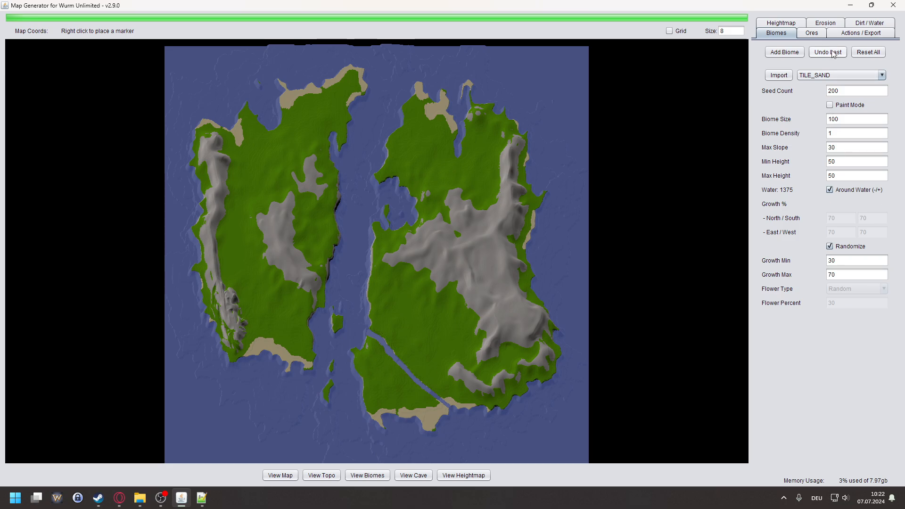
- Close Notepad++ and restart the map generator
{"action": "left_click", "coordinate": [892, 5]}
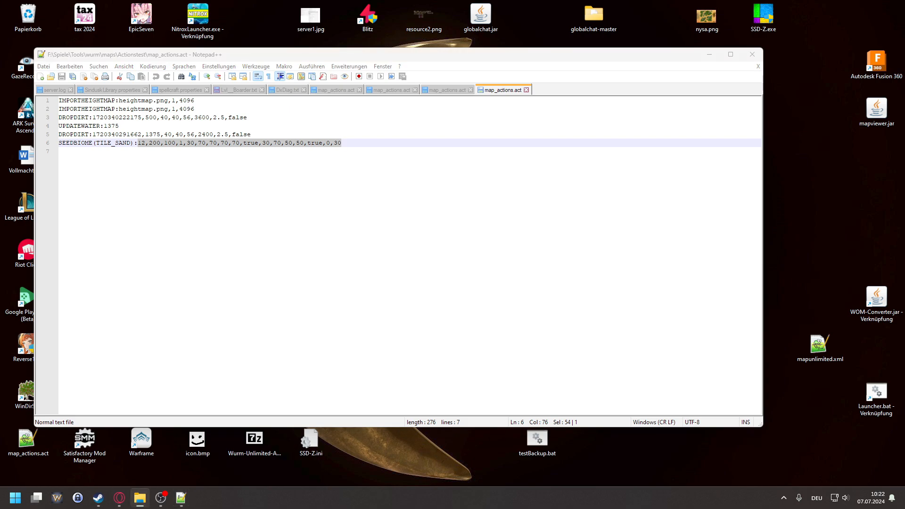
{"action": "left_click", "coordinate": [752, 54]}
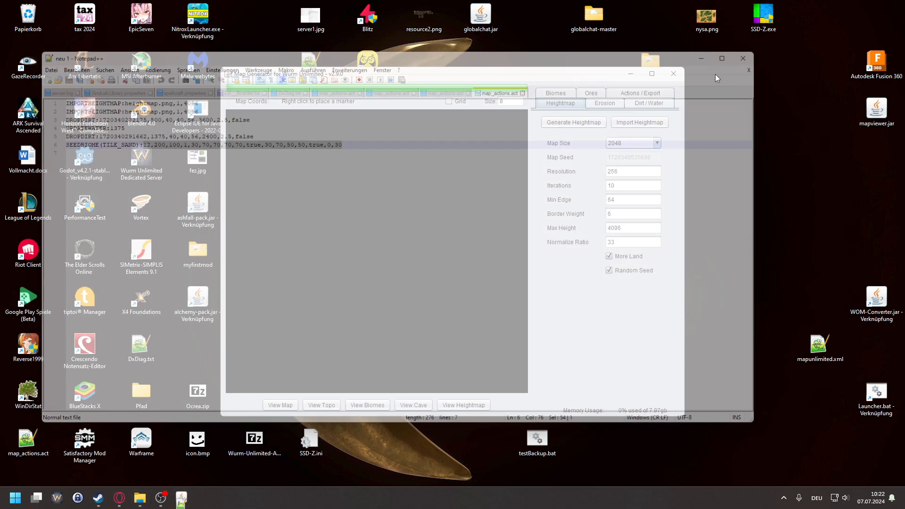
- Import heightmap.png from the Ashfall2 folder and check it in a maximized window, restoring the window size
{"action": "left_click", "coordinate": [623, 123]}
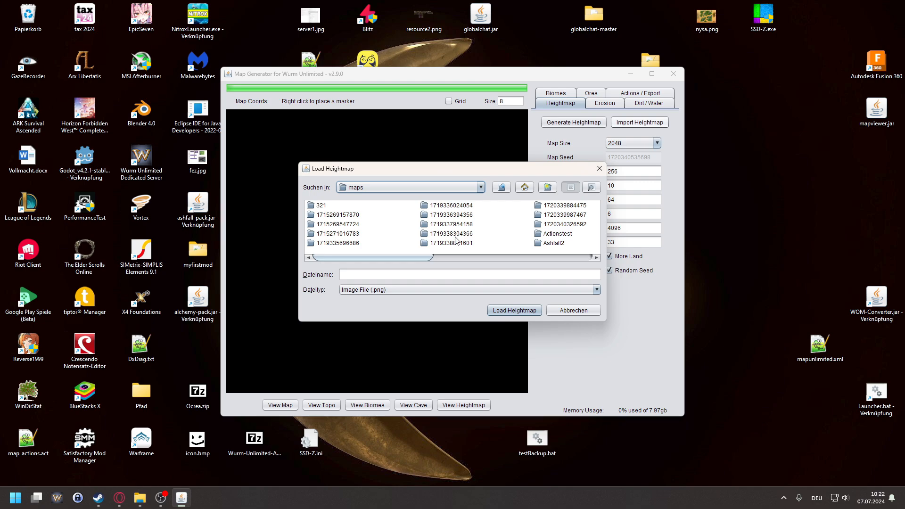
{"action": "double_click", "coordinate": [549, 243]}
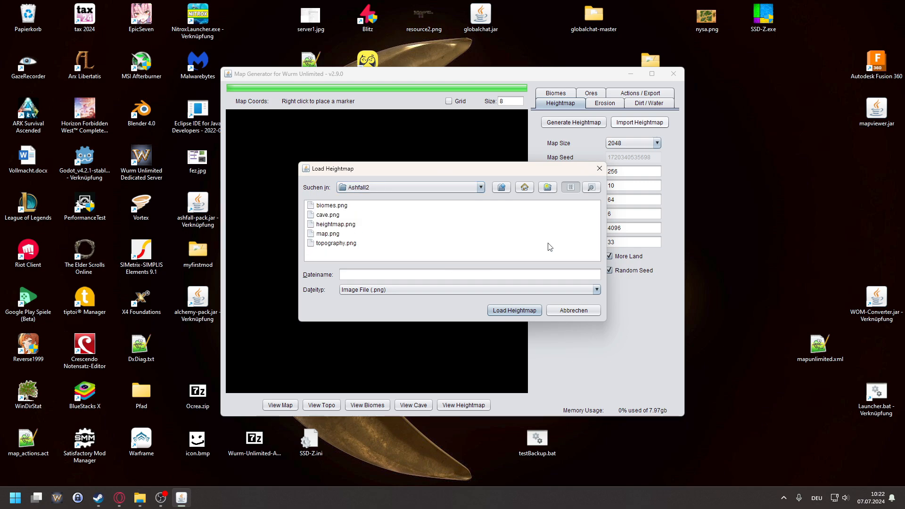
{"action": "double_click", "coordinate": [336, 224]}
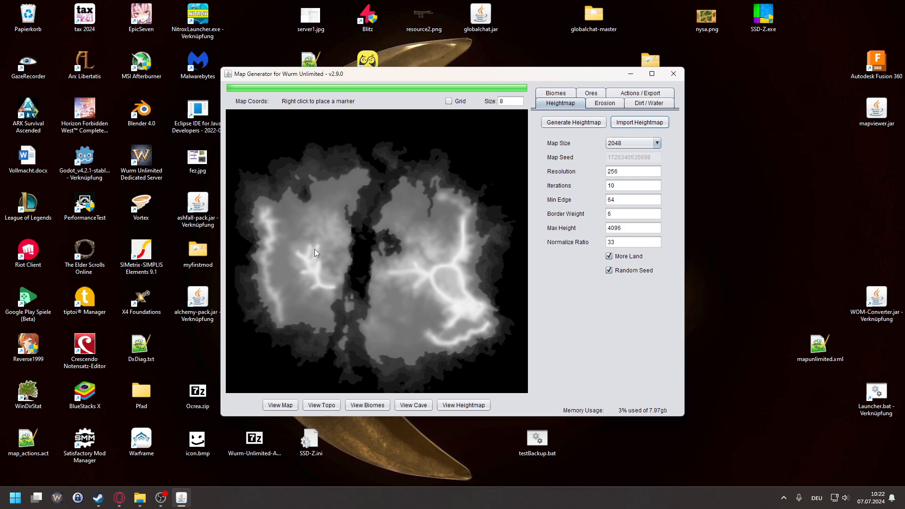
{"action": "left_click", "coordinate": [653, 73]}
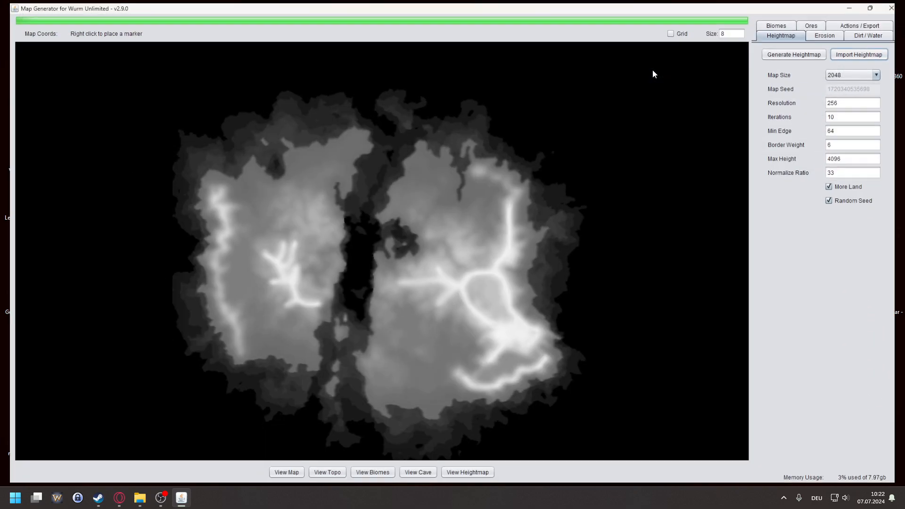
{"action": "left_click", "coordinate": [871, 7]}
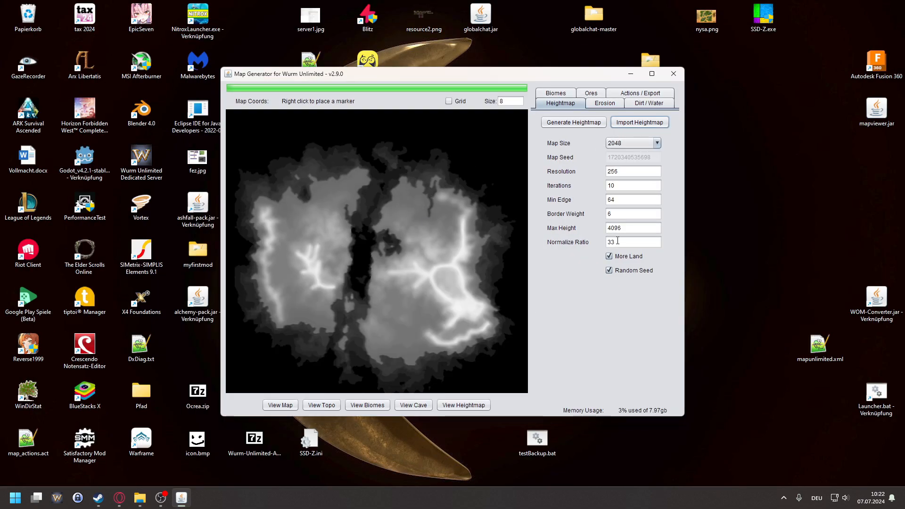
- Import heightmap.png from the Ashfall2_2 folder
{"action": "left_click", "coordinate": [621, 123]}
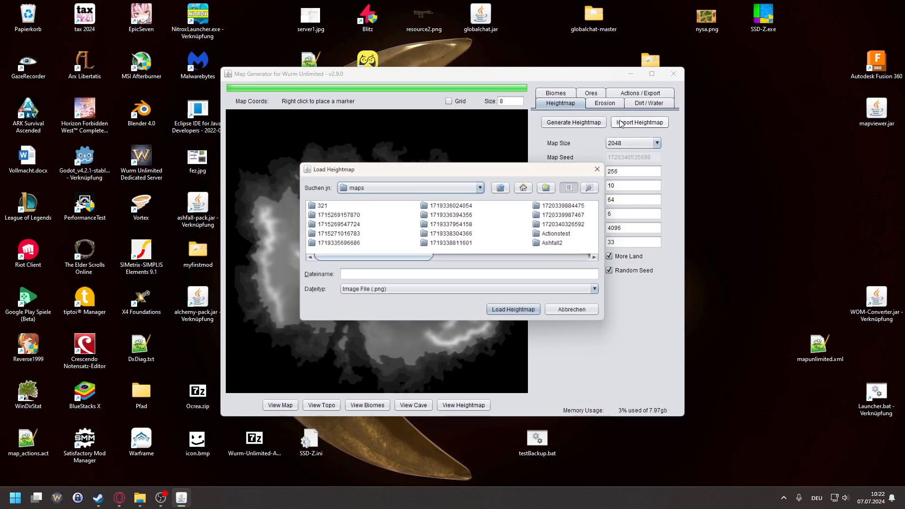
{"action": "left_click", "coordinate": [481, 258]}
{"action": "double_click", "coordinate": [505, 205]}
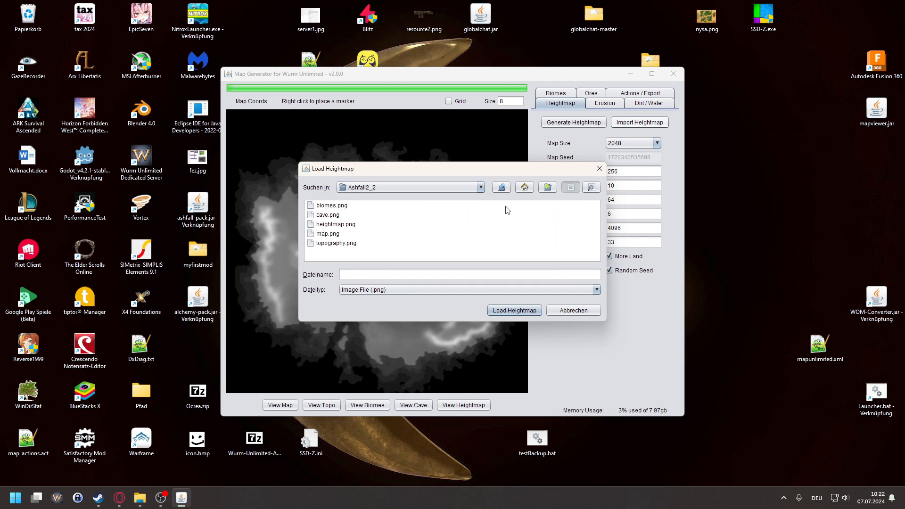
{"action": "double_click", "coordinate": [335, 225]}
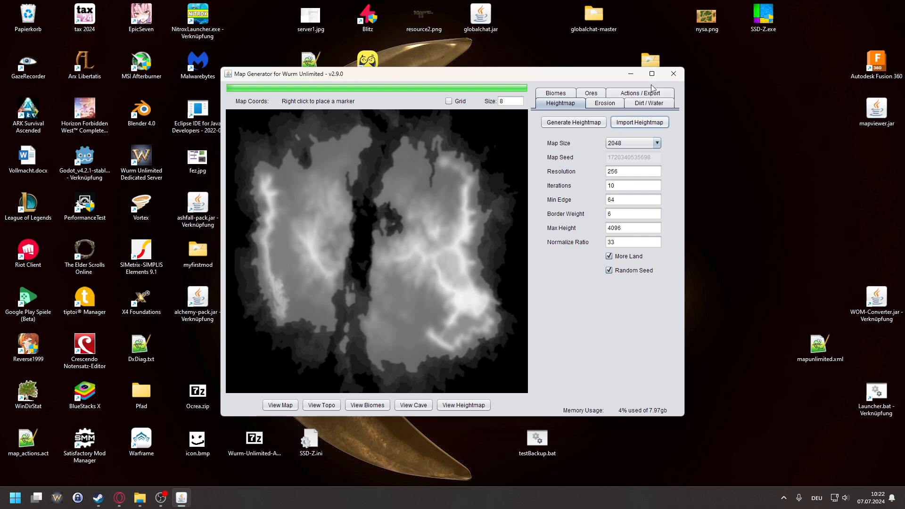
- Load map_actions.act from the Ashfall2_2 folder, dismiss the heightmap error, and inspect the rebuilt map in a maximized window
{"action": "left_click", "coordinate": [636, 108]}
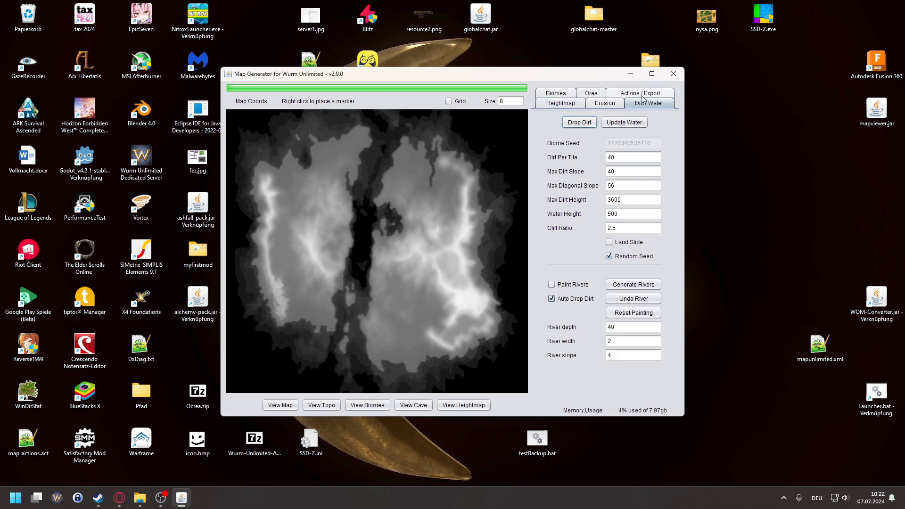
{"action": "left_click", "coordinate": [639, 93]}
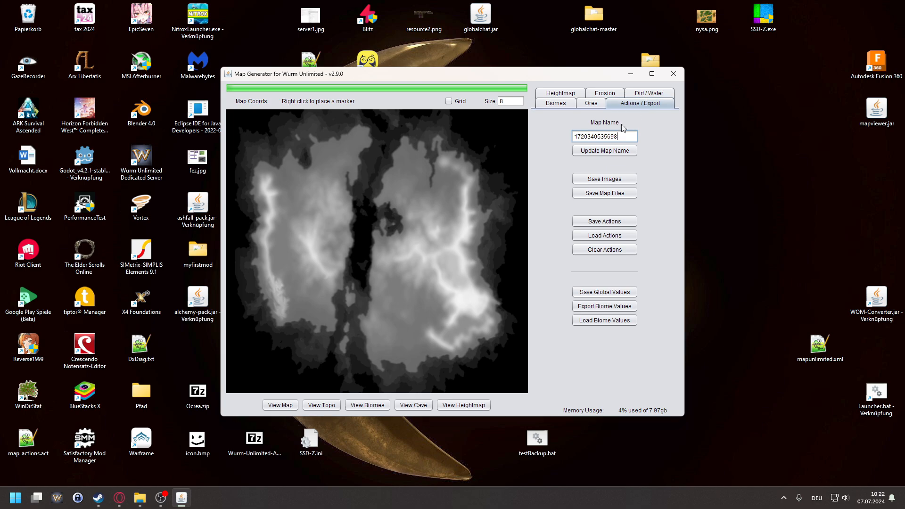
{"action": "left_click", "coordinate": [603, 237]}
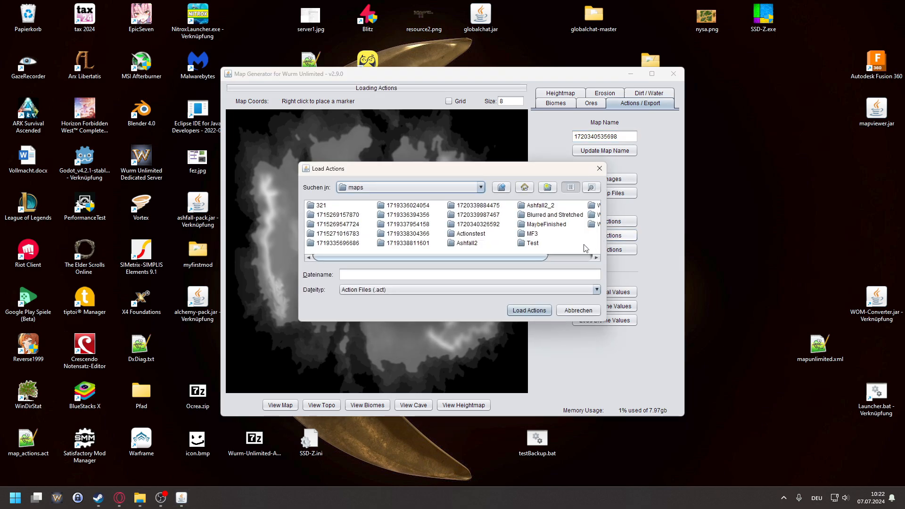
{"action": "double_click", "coordinate": [538, 205]}
{"action": "left_click", "coordinate": [361, 209]}
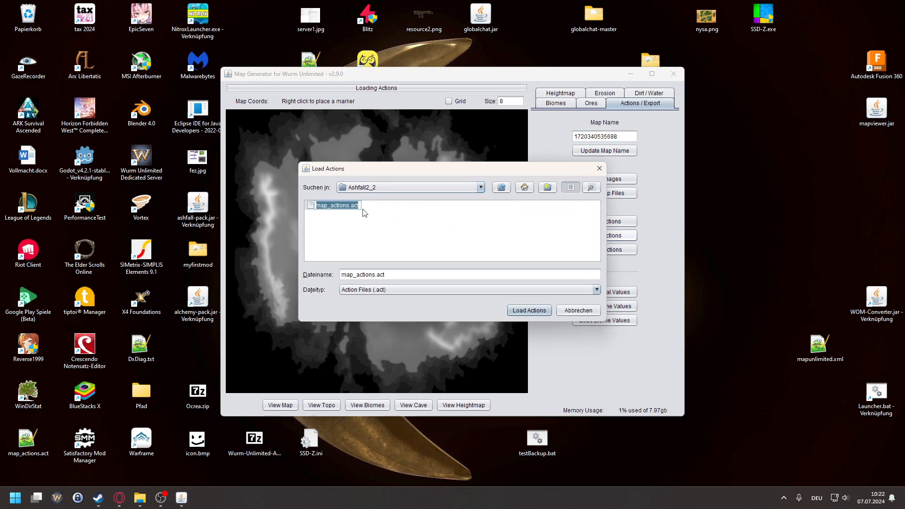
{"action": "left_click", "coordinate": [528, 310]}
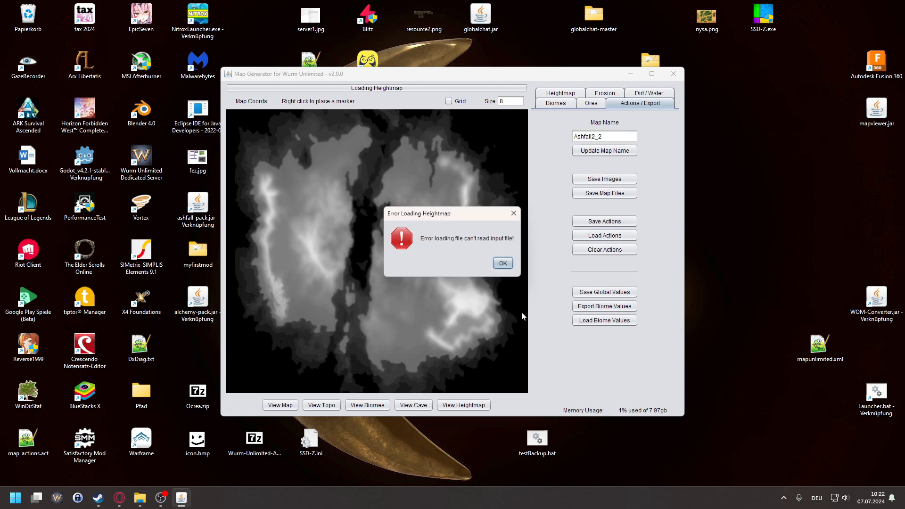
{"action": "left_click", "coordinate": [502, 263]}
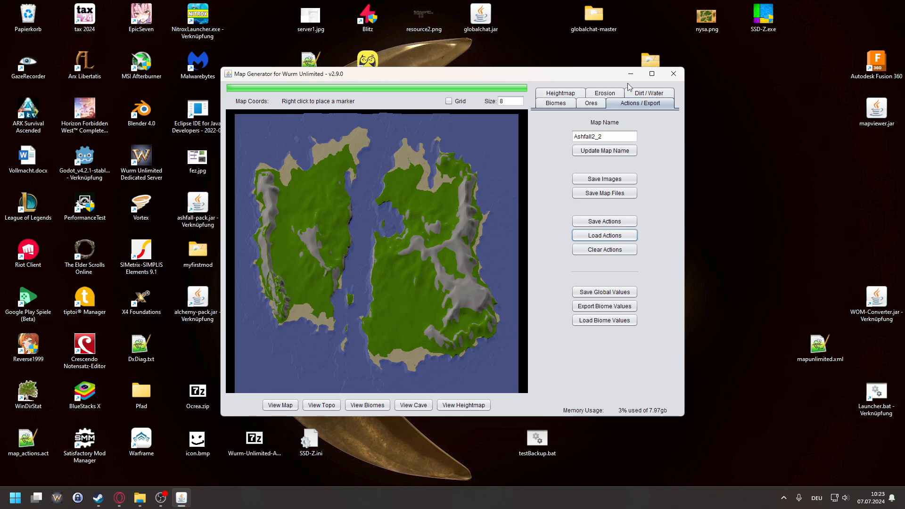
{"action": "left_click", "coordinate": [653, 73]}
{"action": "scroll", "coordinate": [481, 313], "scroll_direction": "up", "scroll_amount": 1}
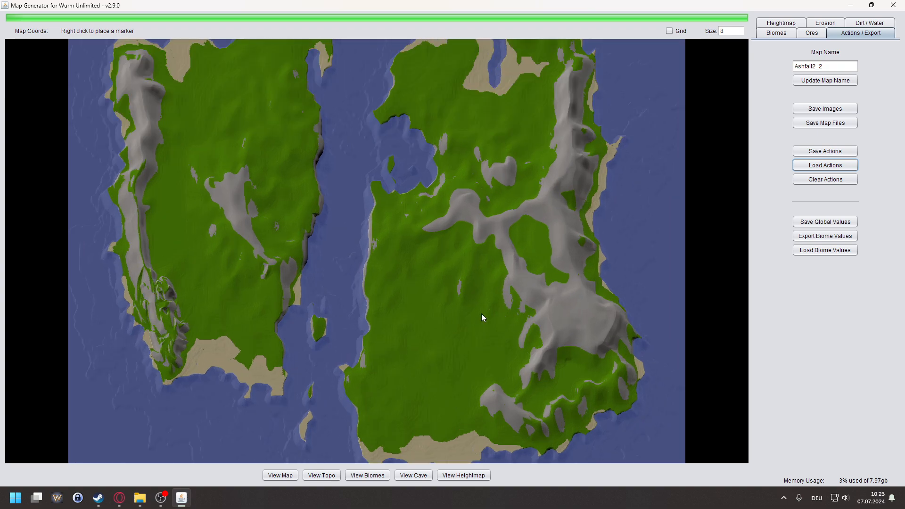
- Add a randomly seeded TILE_SAND biome around water with a seed count of 200, and try to undo it
{"action": "left_click_drag", "start_coordinate": [525, 326], "coordinate": [462, 243]}
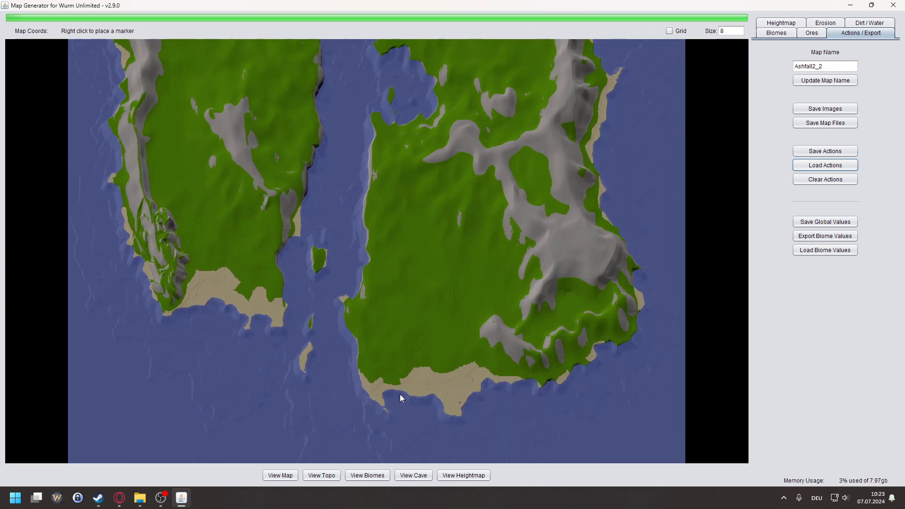
{"action": "left_click", "coordinate": [783, 34]}
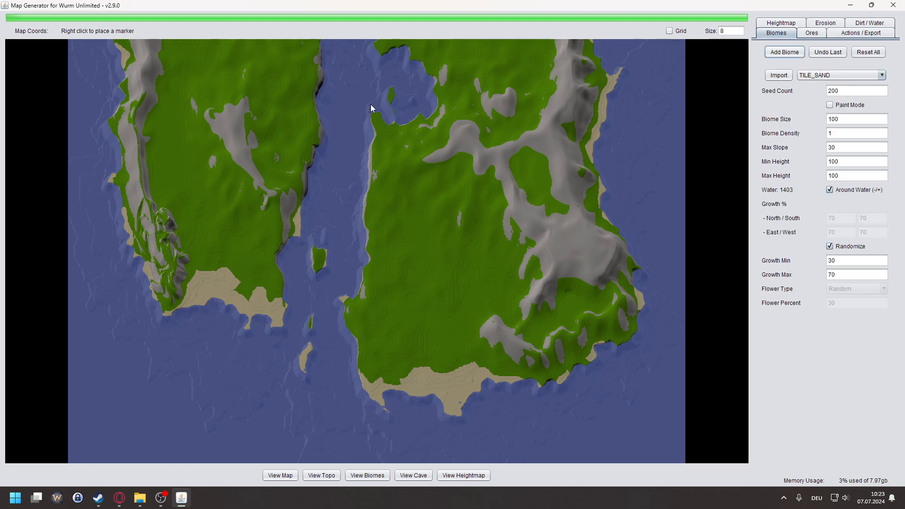
{"action": "scroll", "coordinate": [442, 128], "scroll_direction": "down", "scroll_amount": 3}
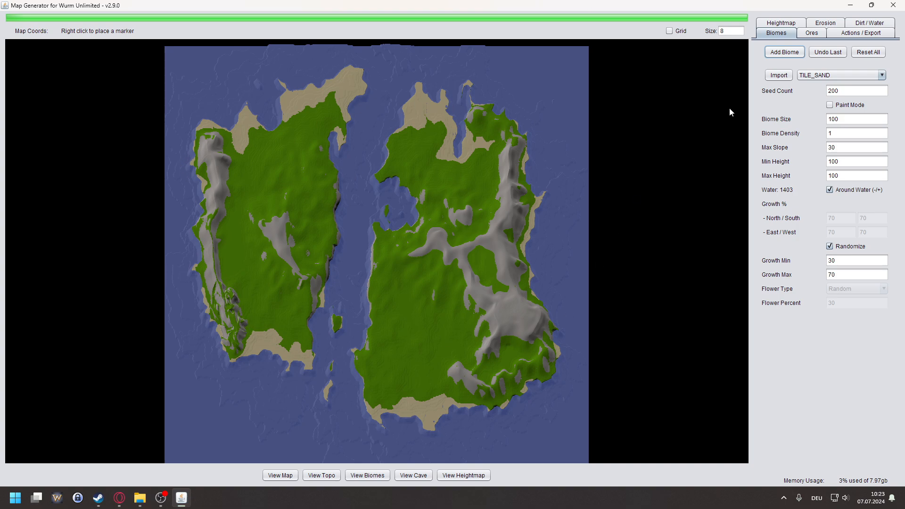
{"action": "left_click", "coordinate": [785, 53]}
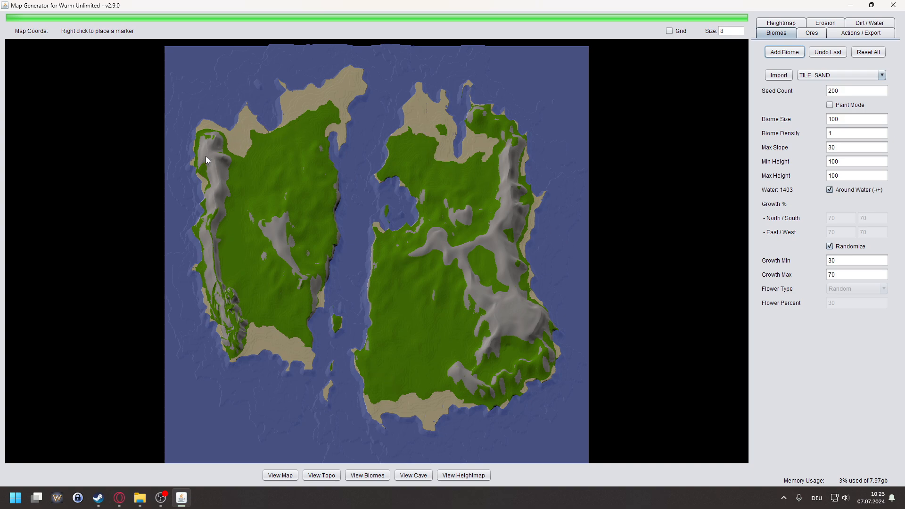
{"action": "left_click", "coordinate": [829, 53]}
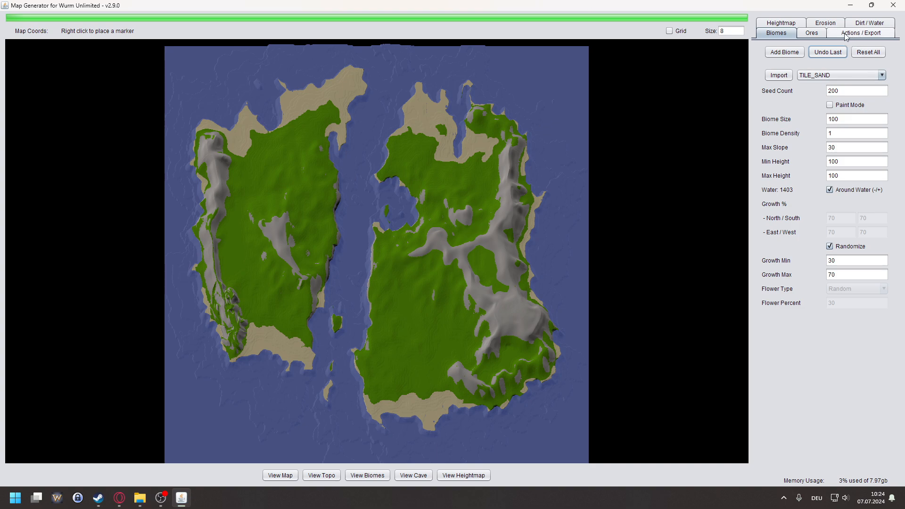
- Load the saved actions file from the Ashfall2_2 folder again and dismiss the heightmap error
{"action": "left_click", "coordinate": [868, 33]}
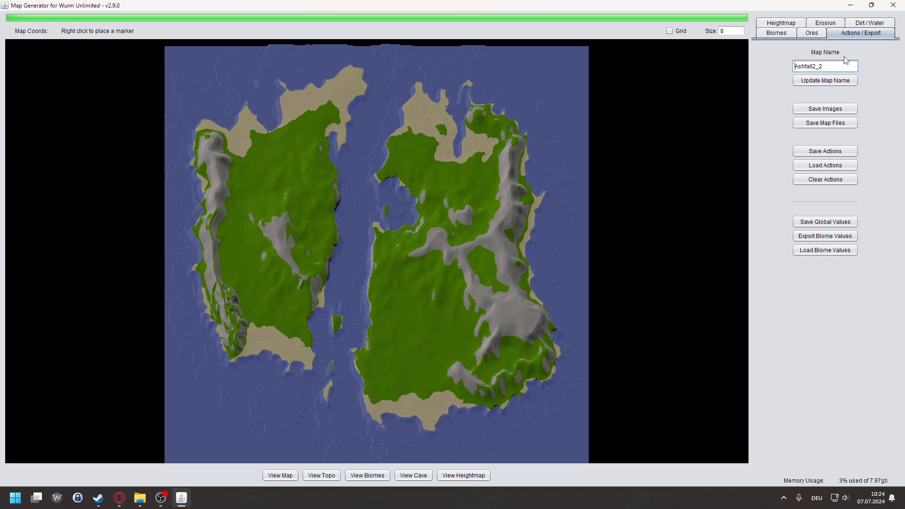
{"action": "left_click", "coordinate": [810, 170]}
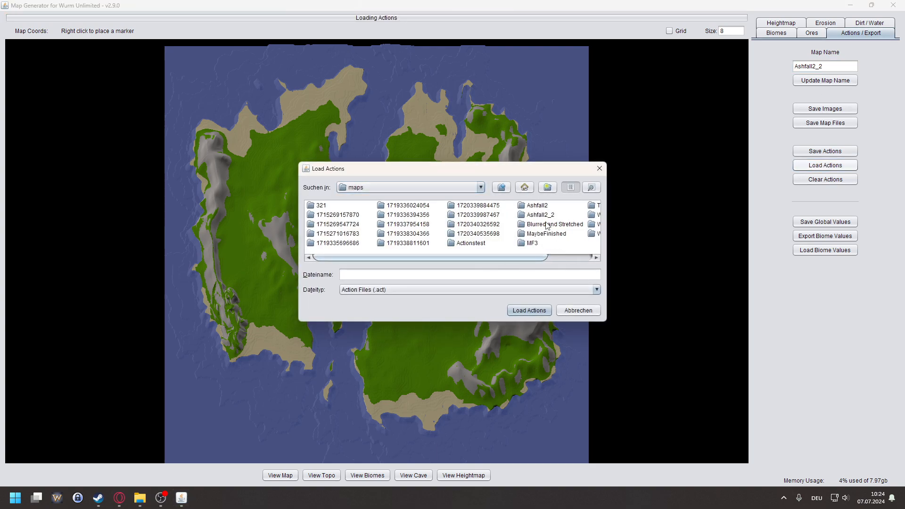
{"action": "left_click", "coordinate": [543, 215]}
{"action": "double_click", "coordinate": [523, 218]}
{"action": "left_click", "coordinate": [334, 210]}
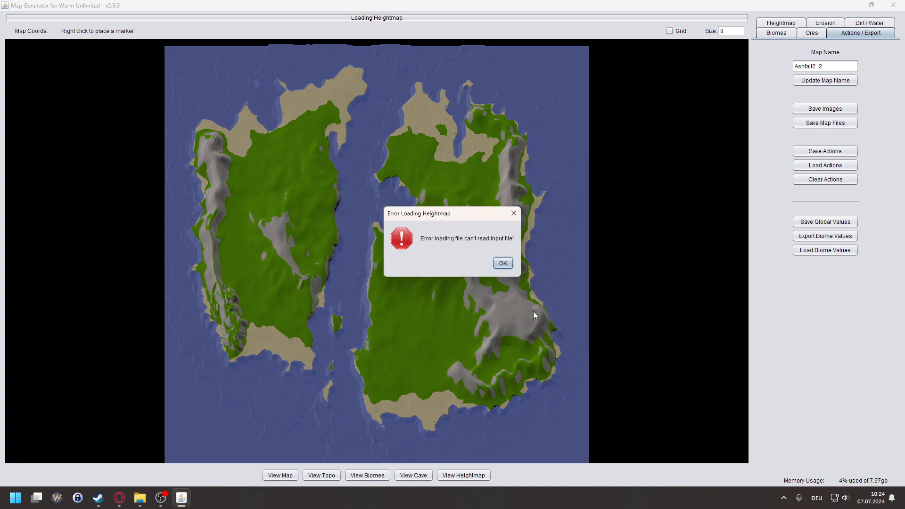
{"action": "left_click", "coordinate": [506, 266]}
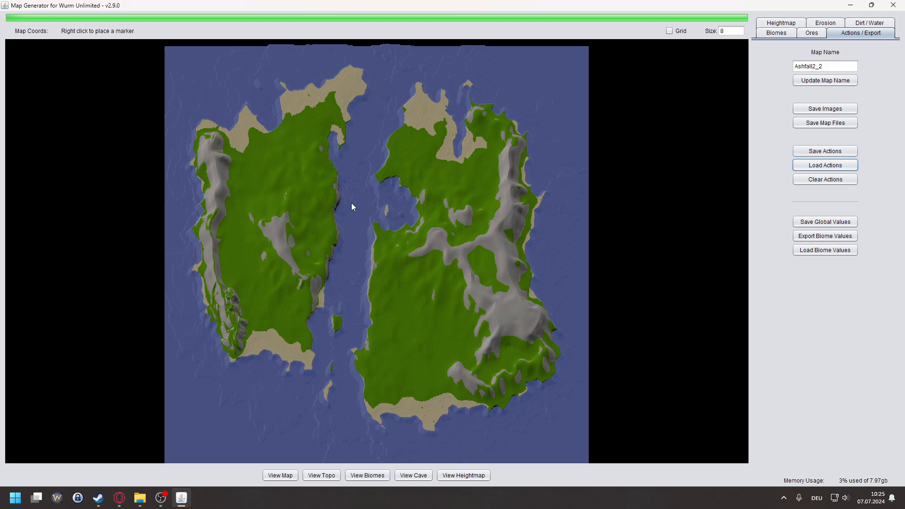
- Examine the reloaded map up close, including the small island in the channel between the two landmasses
{"action": "scroll", "coordinate": [285, 372], "scroll_direction": "up", "scroll_amount": 4}
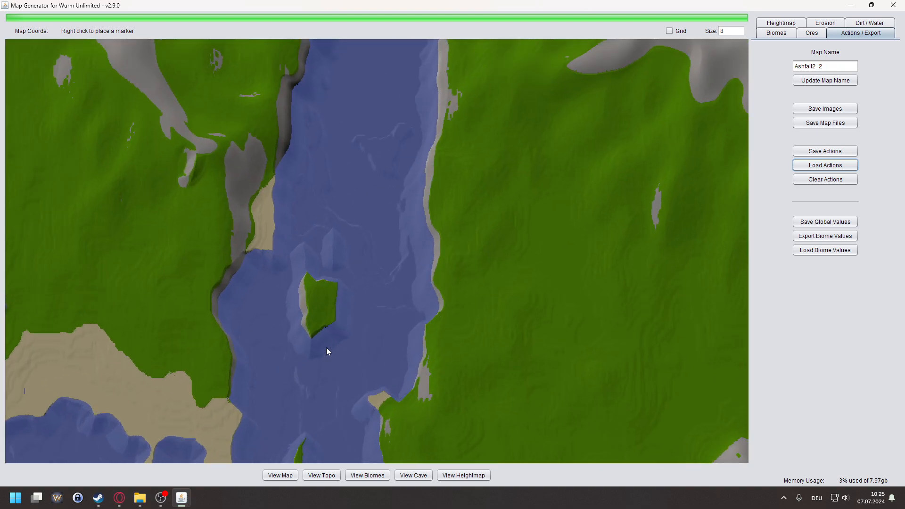
{"action": "scroll", "coordinate": [326, 347], "scroll_direction": "up", "scroll_amount": 5}
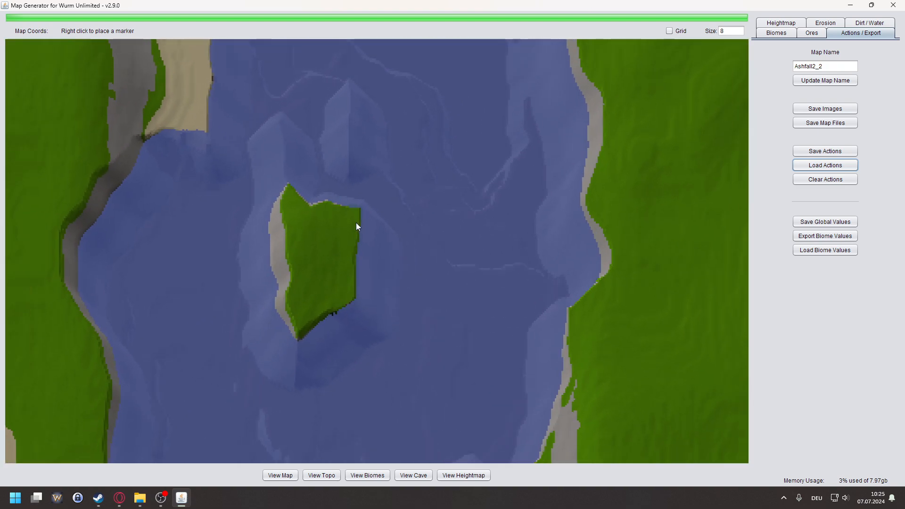
{"action": "scroll", "coordinate": [357, 225], "scroll_direction": "down", "scroll_amount": 4}
{"action": "scroll", "coordinate": [296, 268], "scroll_direction": "down", "scroll_amount": 5}
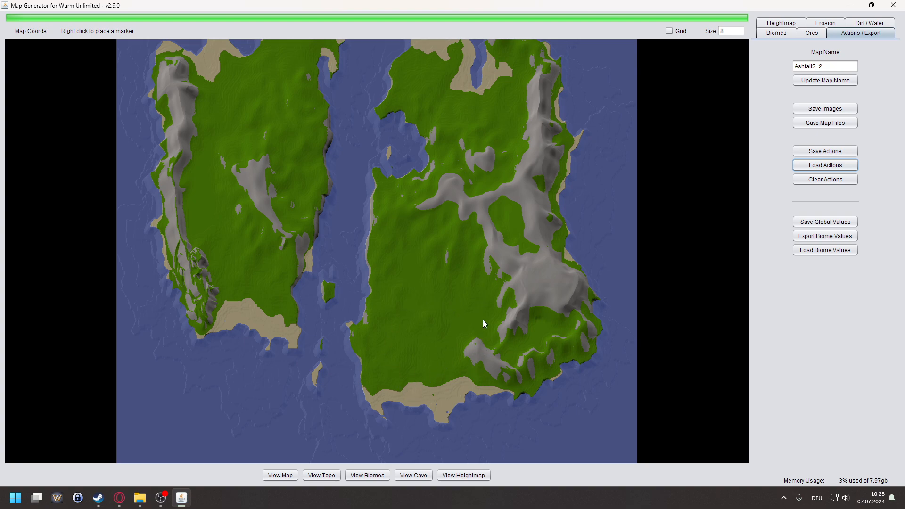
{"action": "left_click_drag", "start_coordinate": [315, 228], "coordinate": [348, 269]}
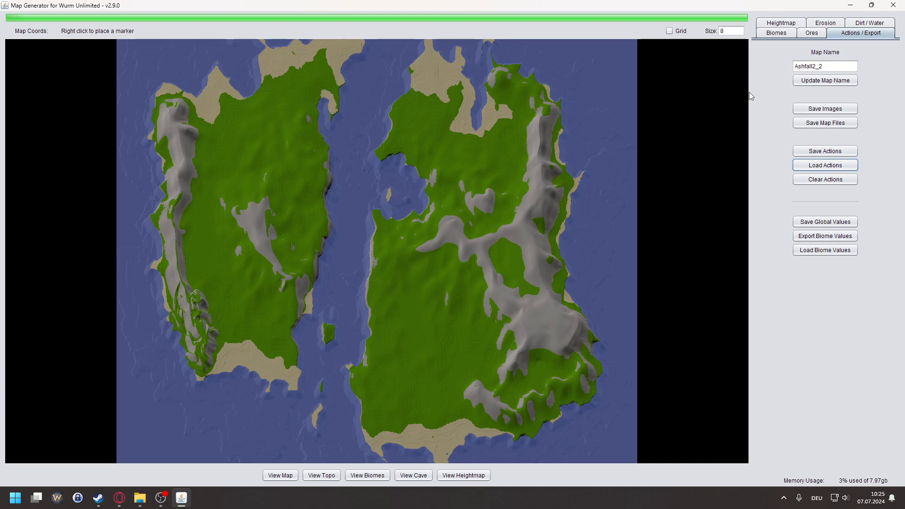
- Enable Paint Mode for the TILE_SAND biome and paint sand around the channel islets and southern coast
{"action": "left_click", "coordinate": [780, 33]}
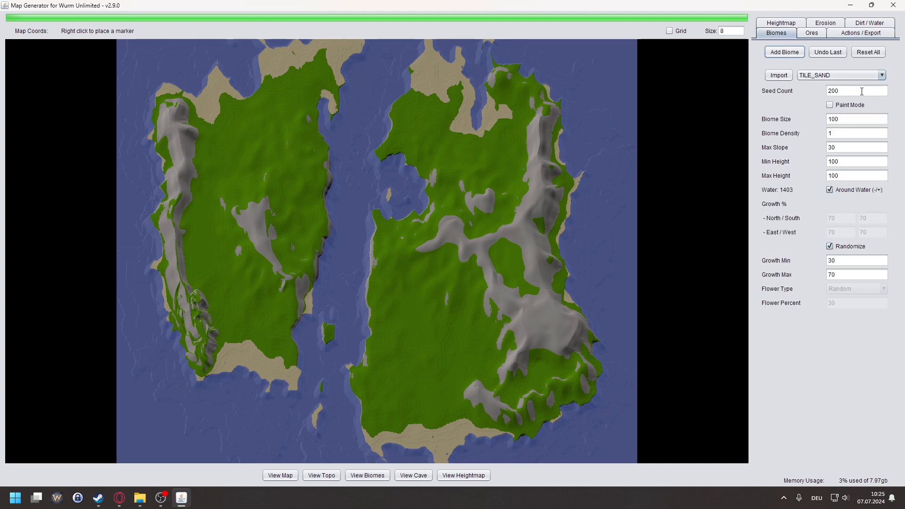
{"action": "left_click", "coordinate": [832, 106]}
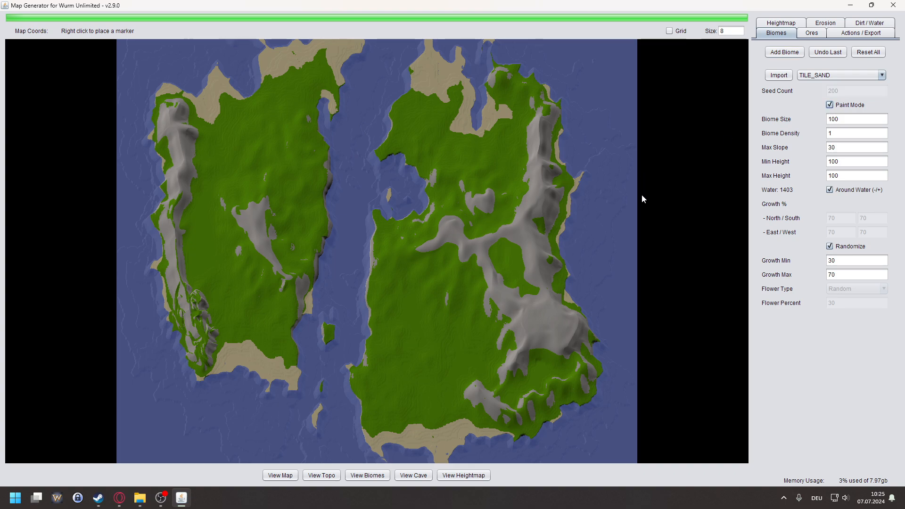
{"action": "scroll", "coordinate": [376, 414], "scroll_direction": "up", "scroll_amount": 2}
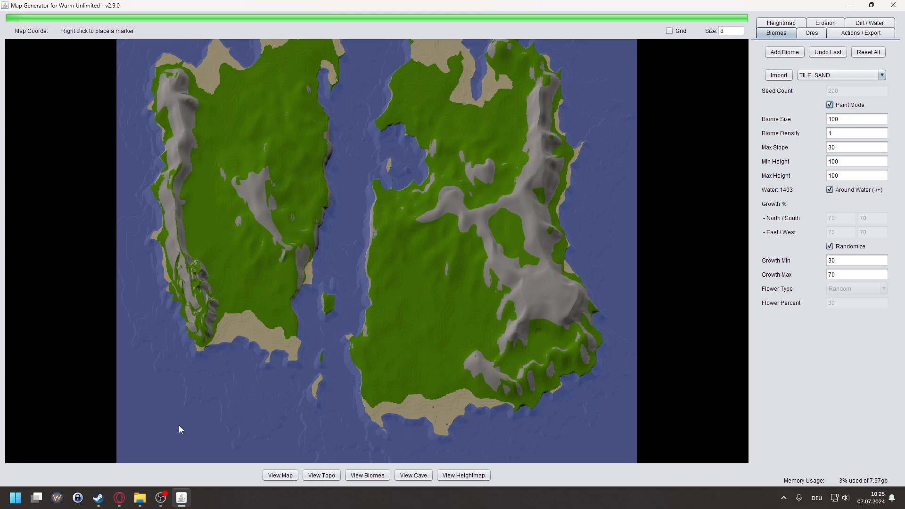
{"action": "left_click", "coordinate": [258, 410]}
{"action": "left_click", "coordinate": [332, 325]}
{"action": "left_click", "coordinate": [383, 383]}
{"action": "left_click", "coordinate": [376, 406]}
{"action": "left_click", "coordinate": [423, 359]}
{"action": "mouse_move", "coordinate": [795, 138]}
{"action": "left_click", "coordinate": [831, 103]}
{"action": "left_click", "coordinate": [829, 104]}
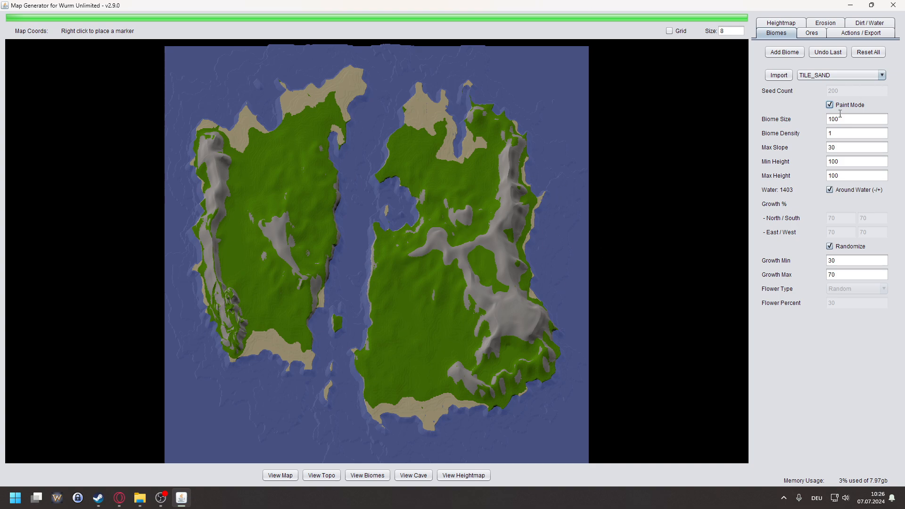
- Check the Min Height setting's explanation and mark the southeastern mountain to read its height
{"action": "scroll", "coordinate": [518, 262], "scroll_direction": "up", "scroll_amount": 2}
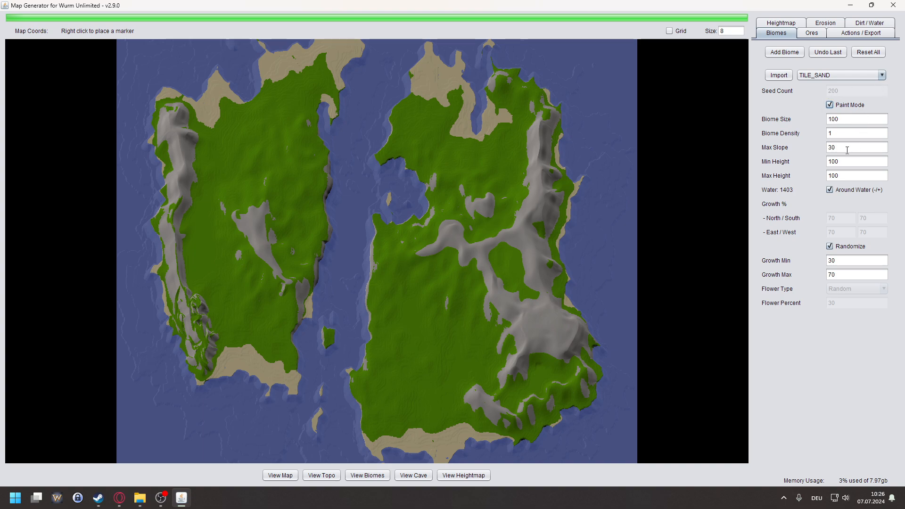
{"action": "mouse_move", "coordinate": [777, 166]}
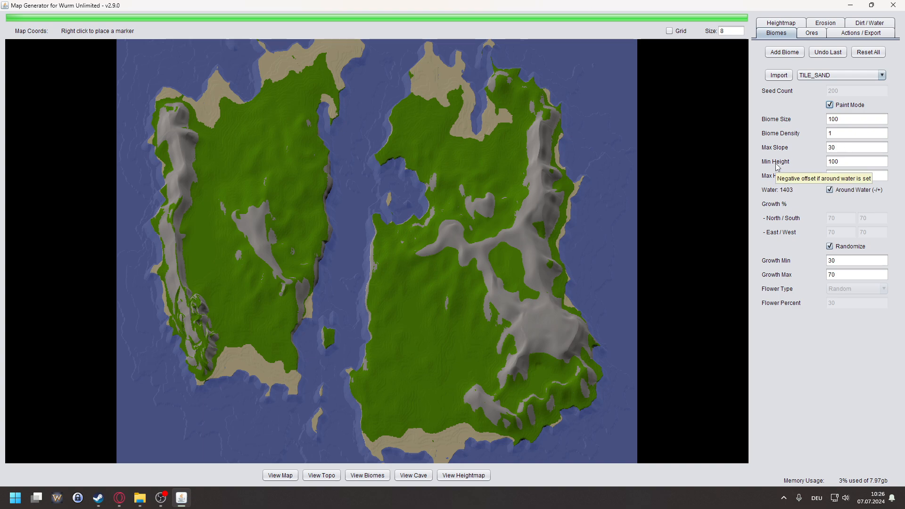
{"action": "left_click_drag", "start_coordinate": [587, 275], "coordinate": [601, 212]}
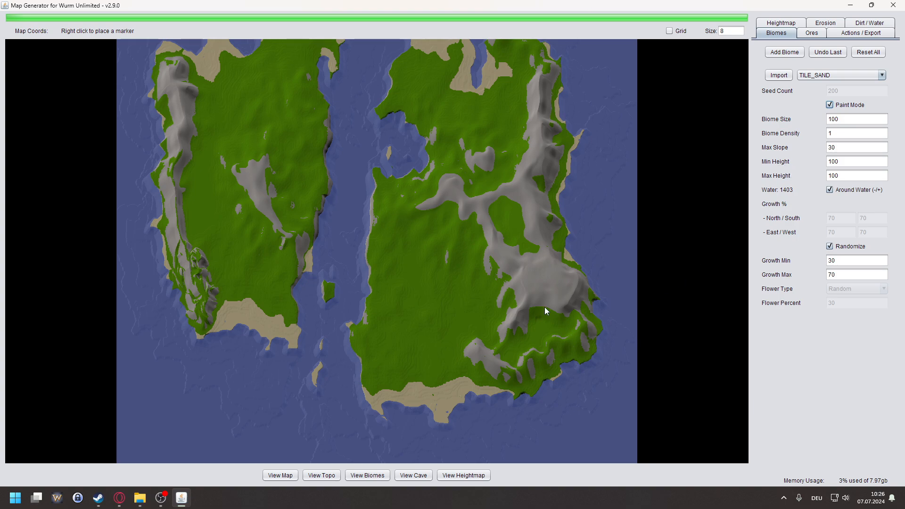
{"action": "left_click", "coordinate": [548, 278]}
{"action": "right_click", "coordinate": [548, 277]}
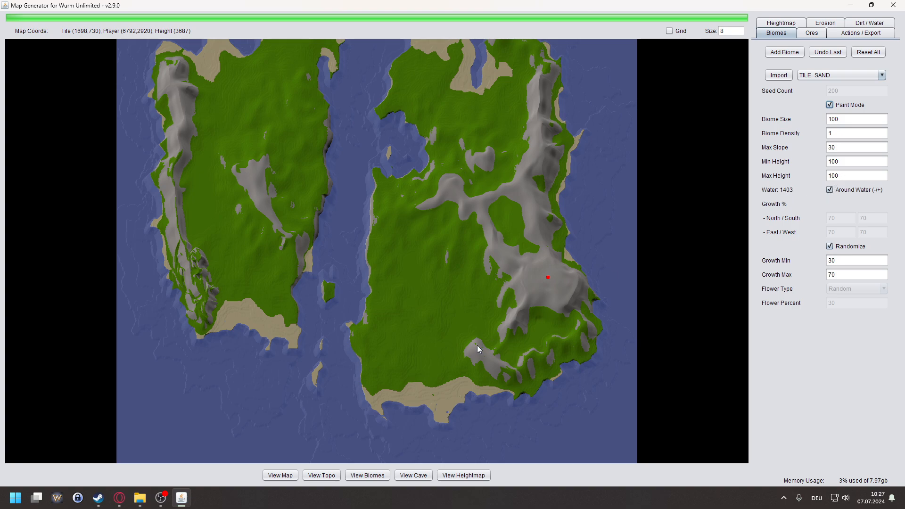
- Mark spots along the upper edge of the southern beach to read their heights, painting a sand patch there
{"action": "left_click", "coordinate": [441, 366]}
{"action": "scroll", "coordinate": [416, 445], "scroll_direction": "up", "scroll_amount": 3}
{"action": "scroll", "coordinate": [454, 360], "scroll_direction": "up", "scroll_amount": 1}
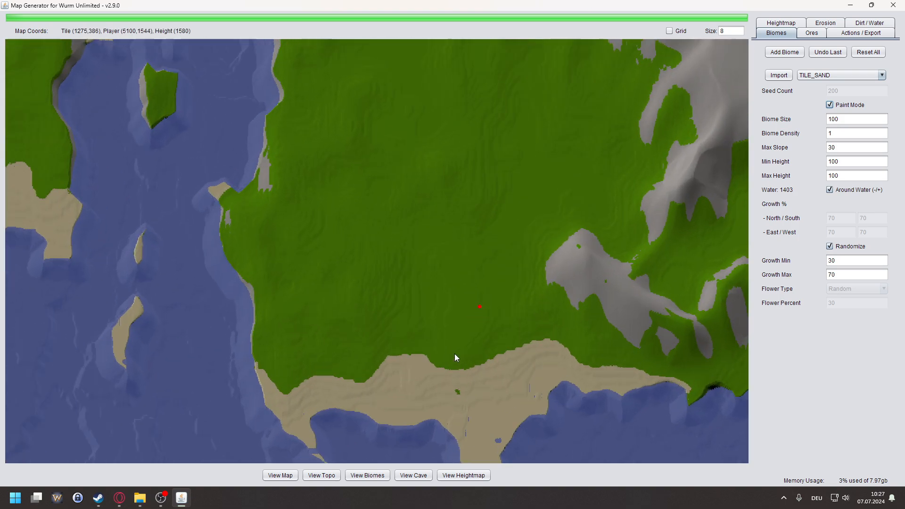
{"action": "left_click", "coordinate": [500, 347]}
{"action": "left_click", "coordinate": [499, 348]}
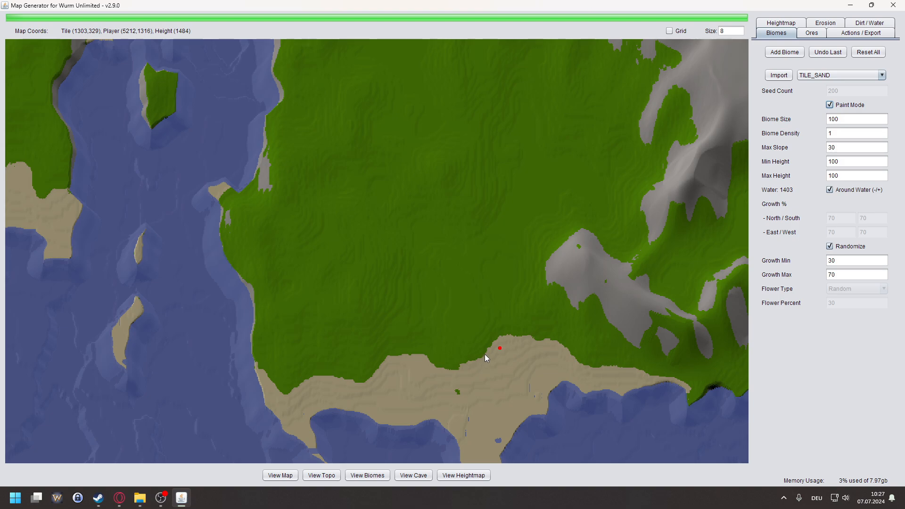
{"action": "left_click", "coordinate": [483, 354]}
- Turn off Around Water for the sand biome and set Max Height to 0 and Min Height to 1550
{"action": "scroll", "coordinate": [479, 247], "scroll_direction": "down", "scroll_amount": 1}
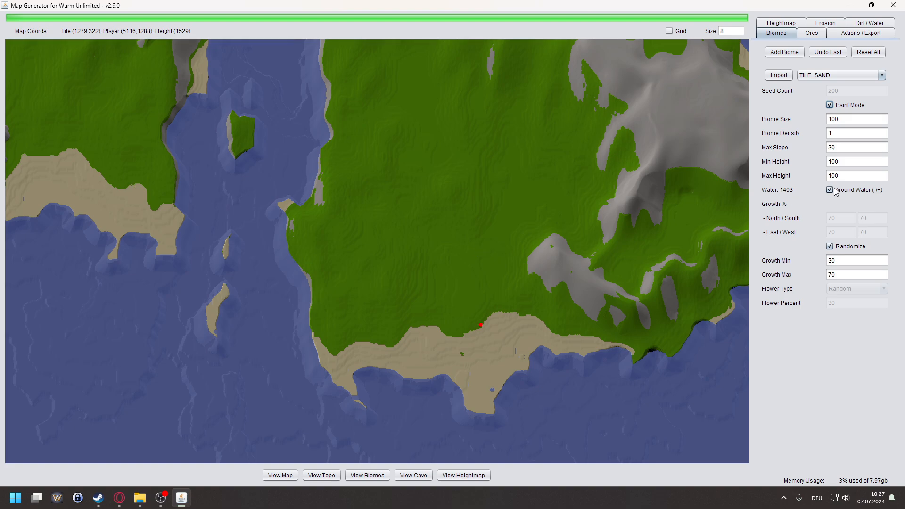
{"action": "scroll", "coordinate": [356, 222], "scroll_direction": "down", "scroll_amount": 1}
{"action": "scroll", "coordinate": [330, 309], "scroll_direction": "up", "scroll_amount": 1}
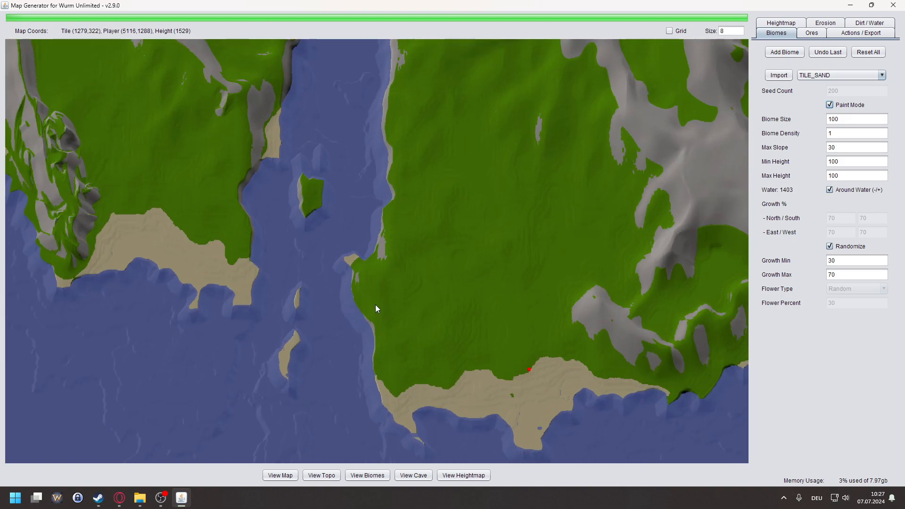
{"action": "scroll", "coordinate": [380, 307], "scroll_direction": "up", "scroll_amount": 1}
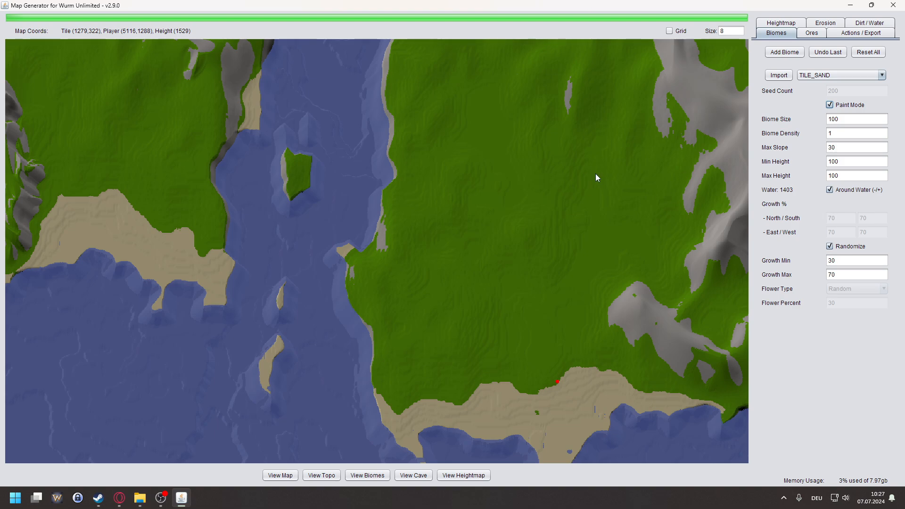
{"action": "scroll", "coordinate": [610, 170], "scroll_direction": "down", "scroll_amount": 1}
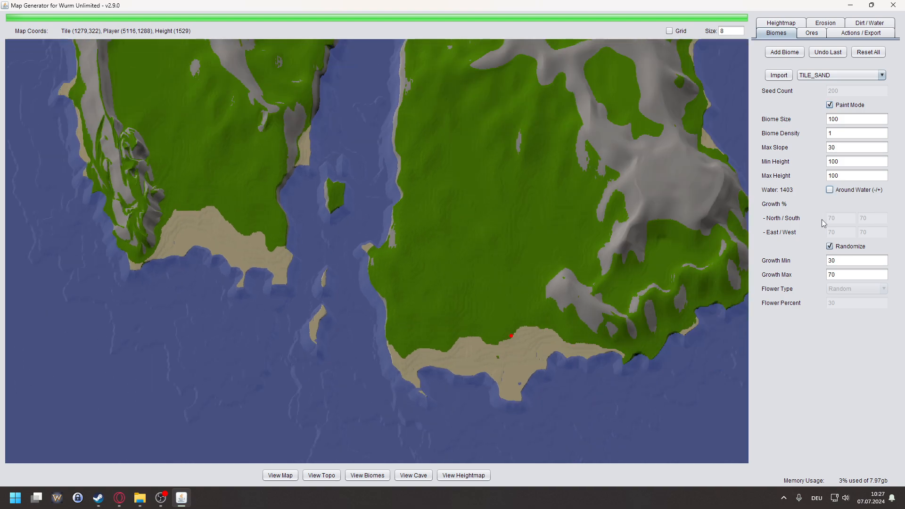
{"action": "key", "text": "shift+Tab"}
{"action": "type", "text": "0"}
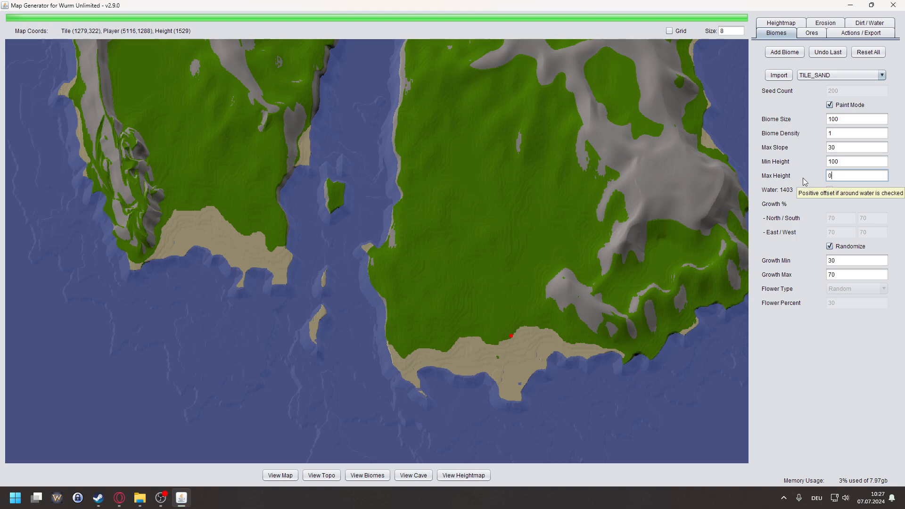
{"action": "key", "text": "shift+Tab"}
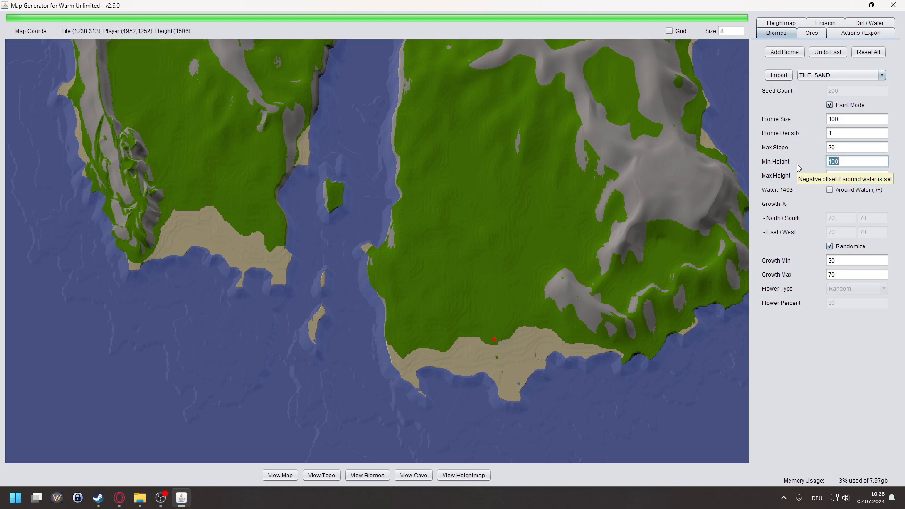
{"action": "type", "text": "1550"}
- Set the sand biome's Max Height to 1550 and Min Height to 0, and paint sand at the marked spot
{"action": "scroll", "coordinate": [517, 347], "scroll_direction": "up", "scroll_amount": 2}
{"action": "scroll", "coordinate": [517, 347], "scroll_direction": "up", "scroll_amount": 2}
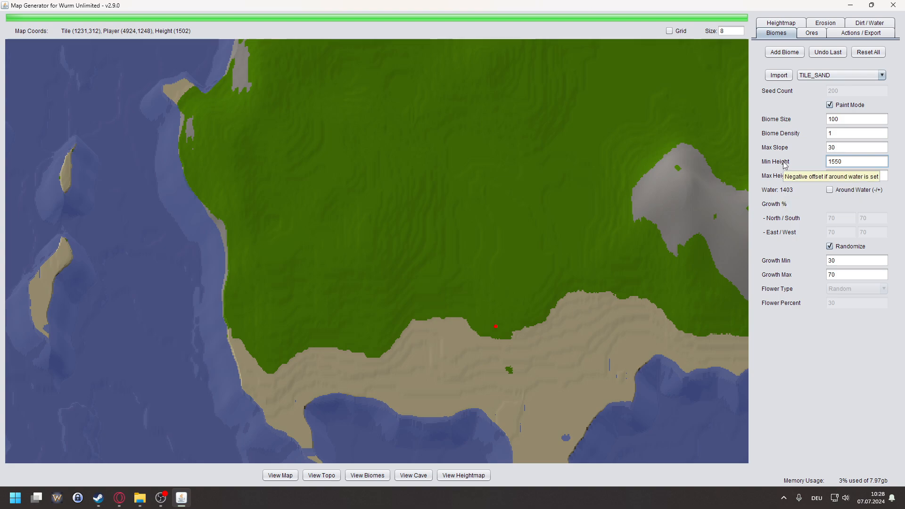
{"action": "left_click_drag", "start_coordinate": [858, 161], "coordinate": [818, 163]}
{"action": "key", "text": "ctrl+c"}
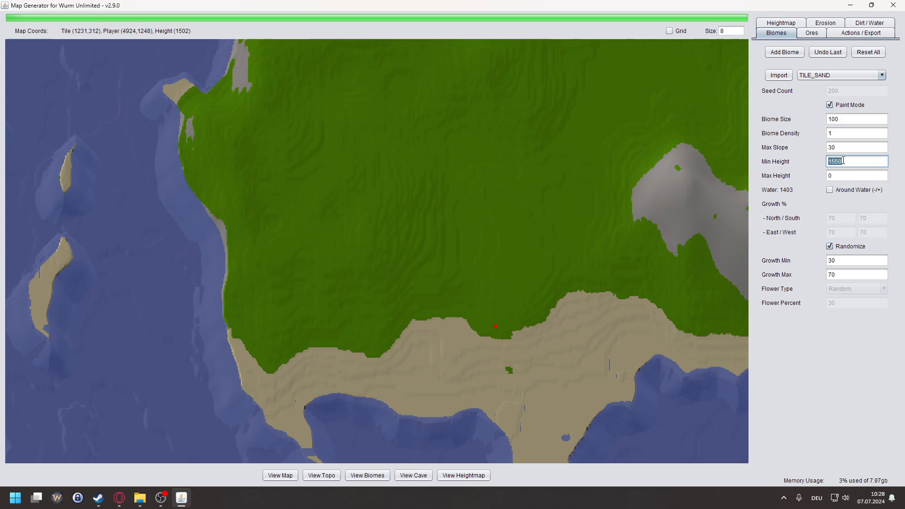
{"action": "key", "text": "BackSpace"}
{"action": "left_click", "coordinate": [846, 176]}
{"action": "key", "text": "ctrl+v"}
{"action": "left_click", "coordinate": [843, 163]}
{"action": "left_click", "coordinate": [503, 330]}
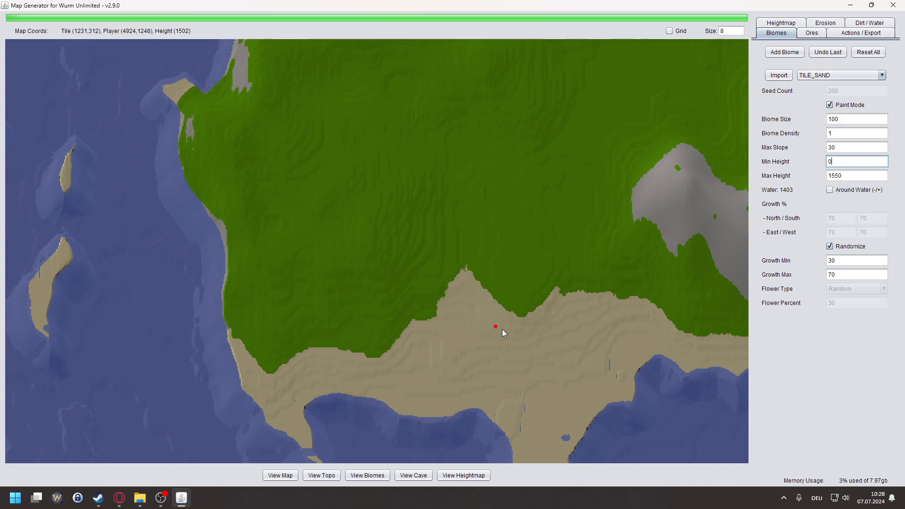
- Try to undo the last sand patch painted above the southern beach
{"action": "left_click", "coordinate": [822, 53]}
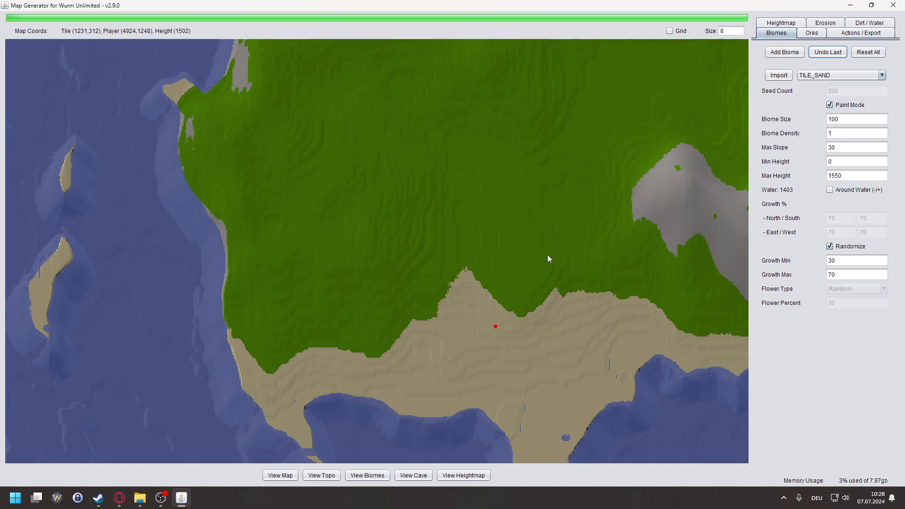
{"action": "left_click", "coordinate": [812, 54]}
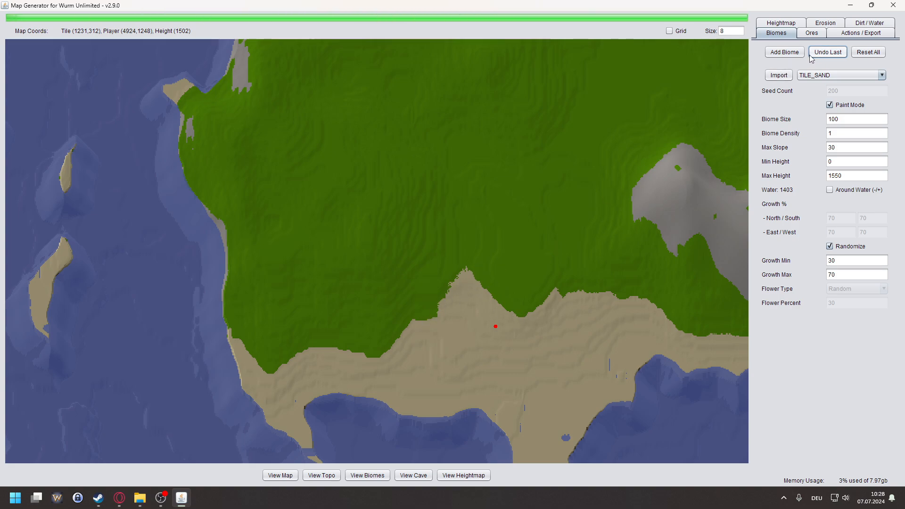
{"action": "scroll", "coordinate": [524, 264], "scroll_direction": "down", "scroll_amount": 5}
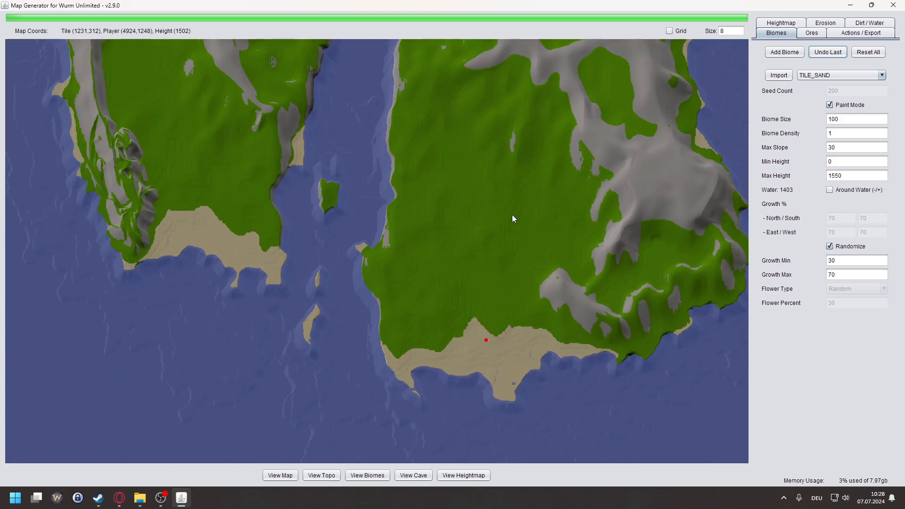
- Set the sand biome's Max Height to 2400 and paint sand patches on the grass just inland of the southern beach
{"action": "scroll", "coordinate": [512, 215], "scroll_direction": "down", "scroll_amount": 5}
{"action": "scroll", "coordinate": [421, 408], "scroll_direction": "up", "scroll_amount": 5}
{"action": "left_click_drag", "start_coordinate": [479, 406], "coordinate": [507, 300]}
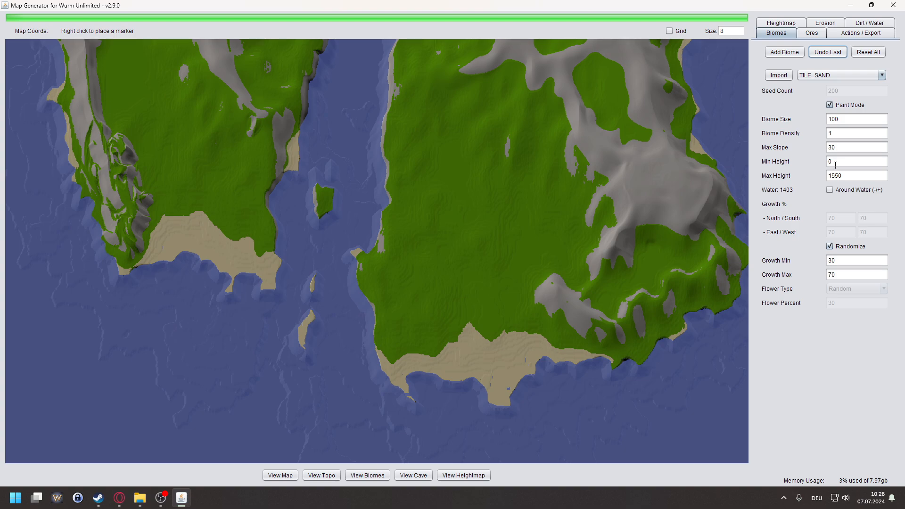
{"action": "double_click", "coordinate": [850, 174]}
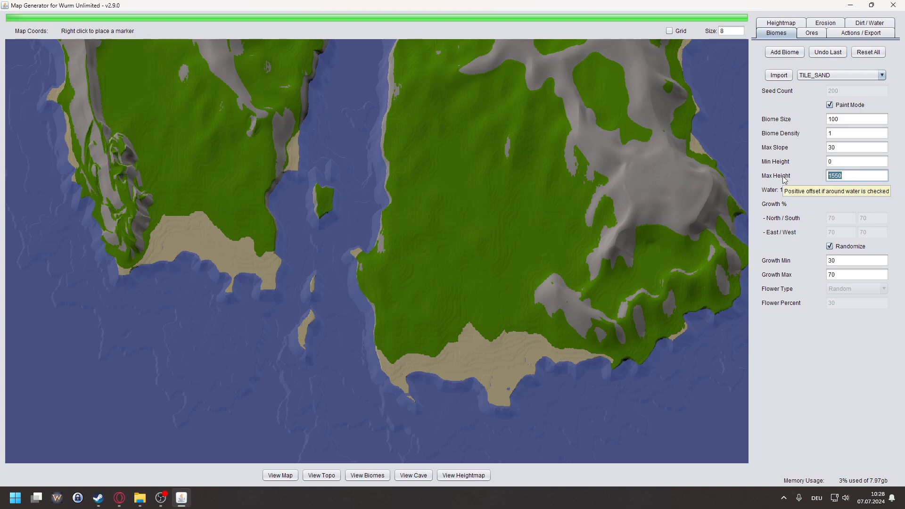
{"action": "type", "text": "2400"}
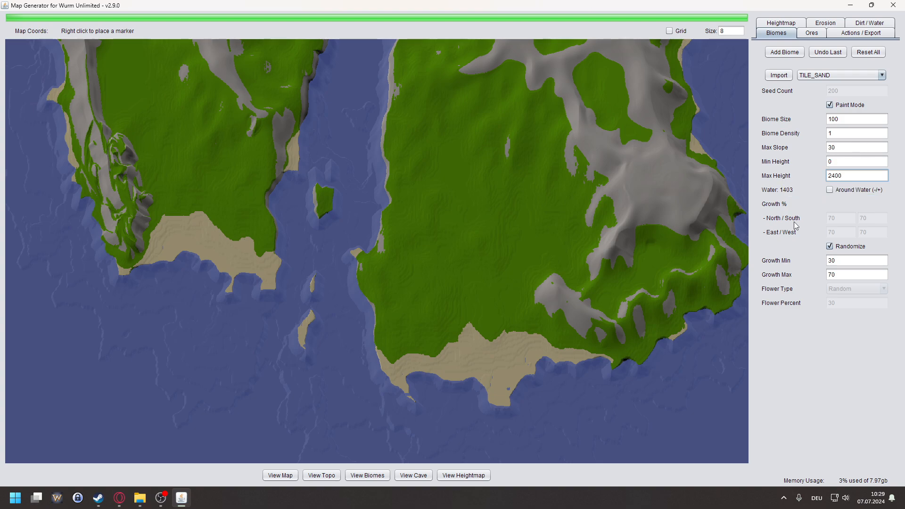
{"action": "scroll", "coordinate": [504, 326], "scroll_direction": "up", "scroll_amount": 1}
{"action": "left_click", "coordinate": [480, 316]}
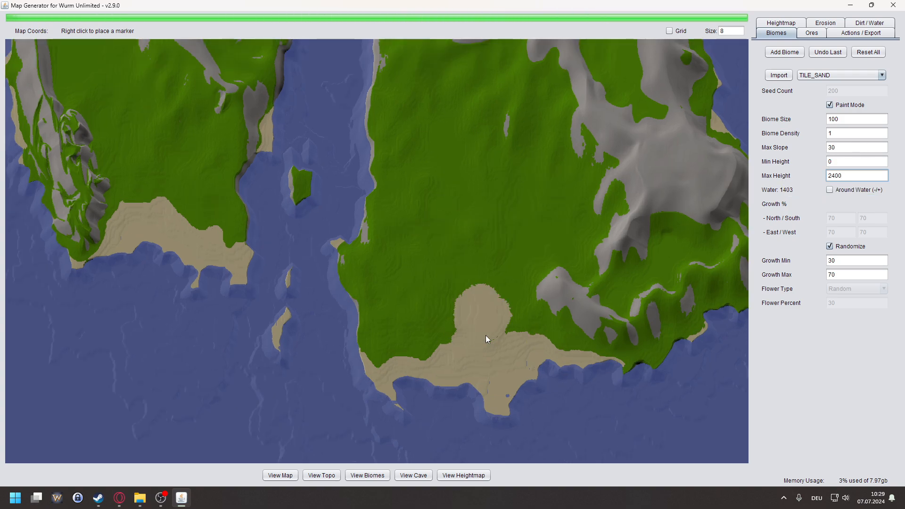
{"action": "left_click", "coordinate": [527, 315]}
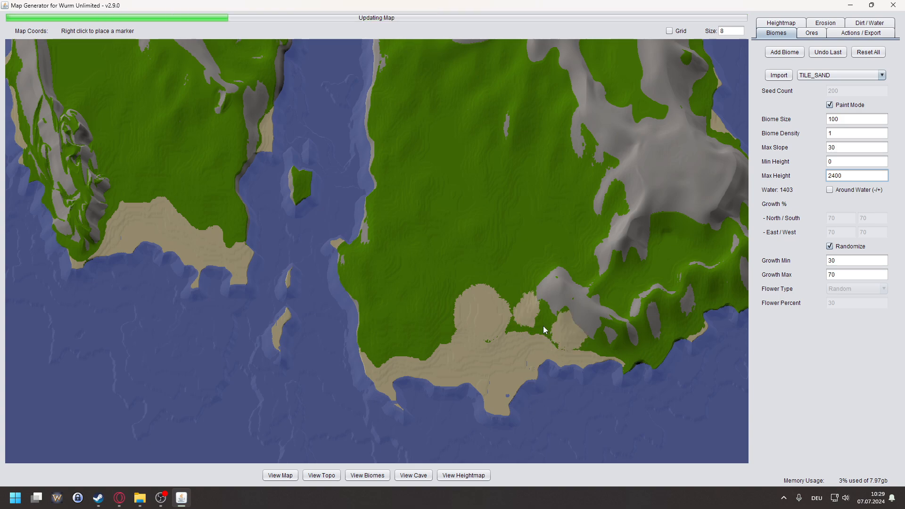
- Extend the sand westward from the beach, covering the grass along the landmass's southwestern coast
{"action": "left_click", "coordinate": [435, 335]}
{"action": "left_click", "coordinate": [411, 353]}
{"action": "left_click", "coordinate": [384, 331]}
{"action": "left_click", "coordinate": [373, 301]}
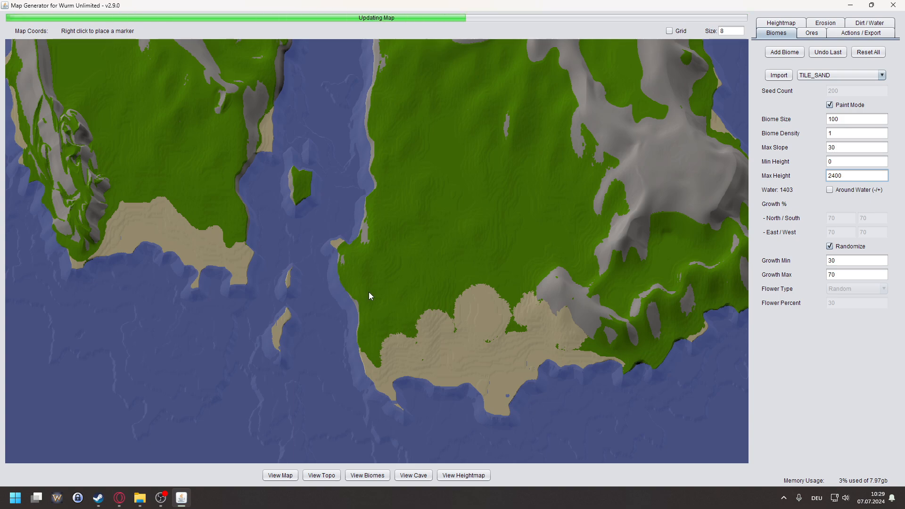
{"action": "left_click", "coordinate": [364, 278]}
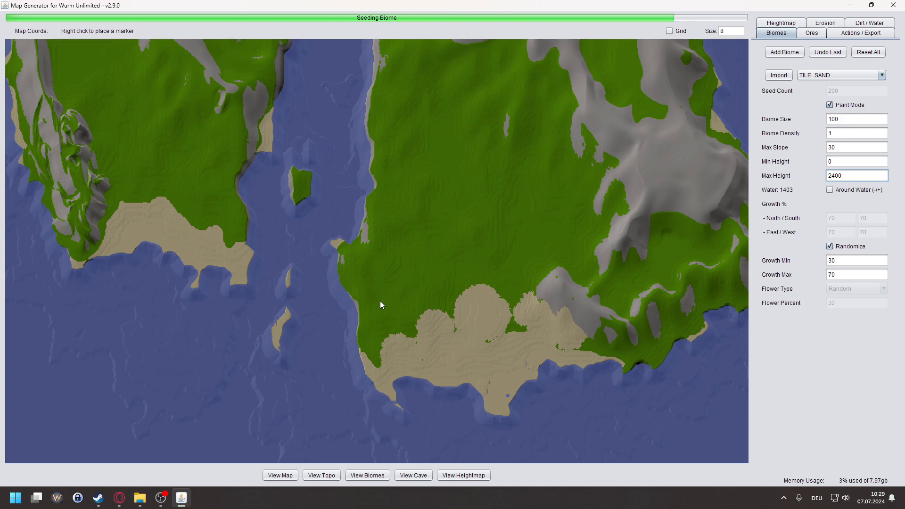
{"action": "left_click", "coordinate": [411, 282]}
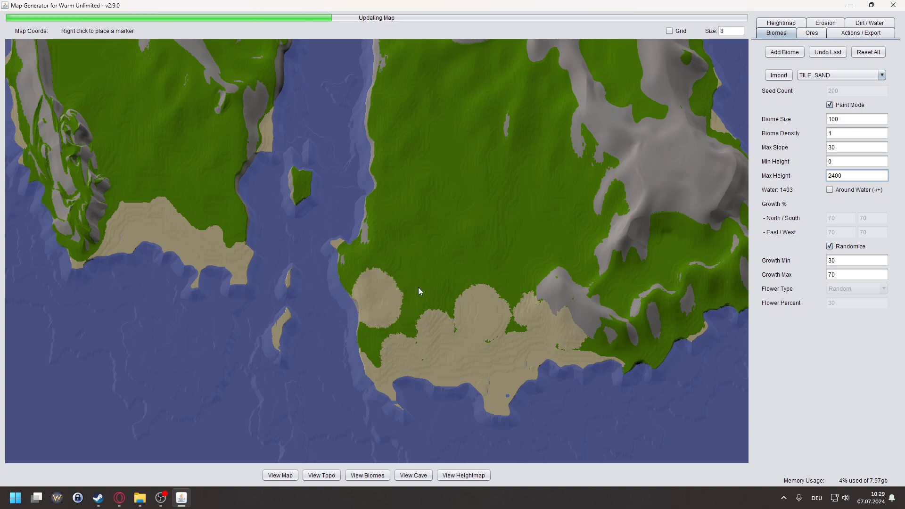
{"action": "left_click", "coordinate": [383, 333]}
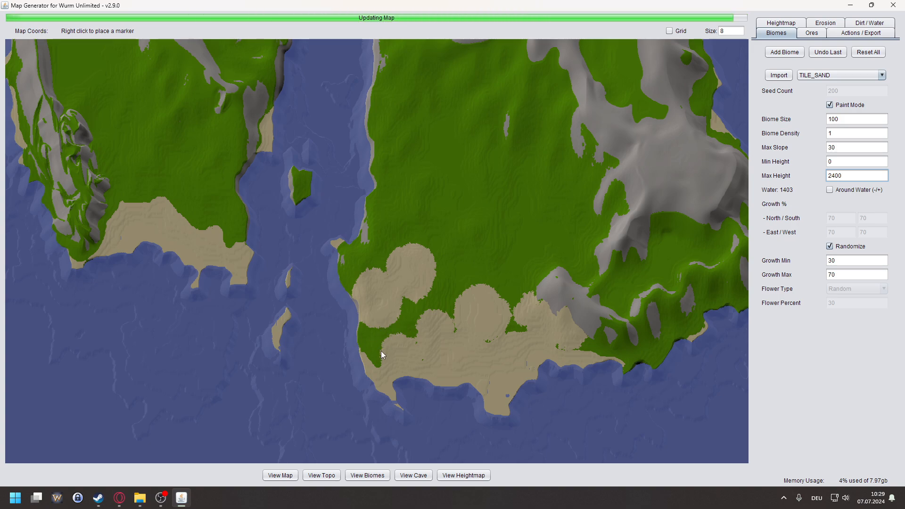
{"action": "left_click", "coordinate": [375, 351]}
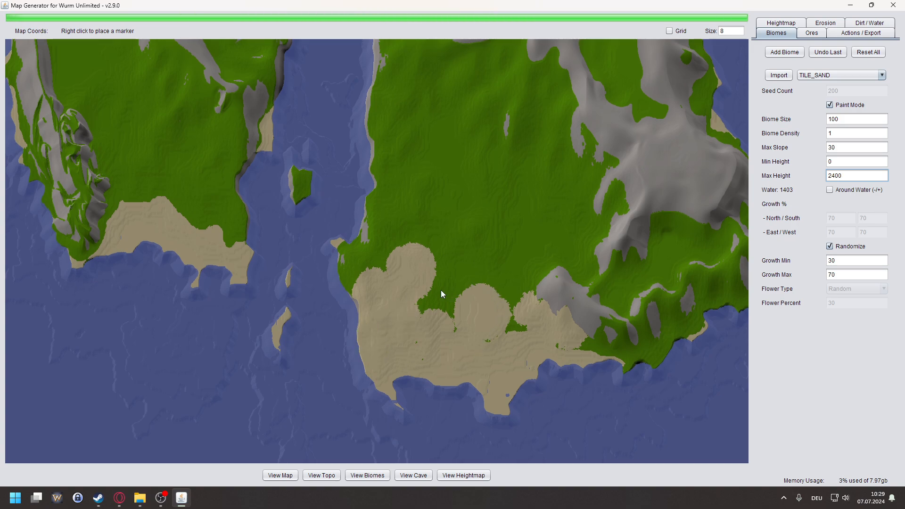
- Paint a further row of sand patches inland, north of the existing sand, from the small rocky hill to the west coast
{"action": "left_click", "coordinate": [461, 259]}
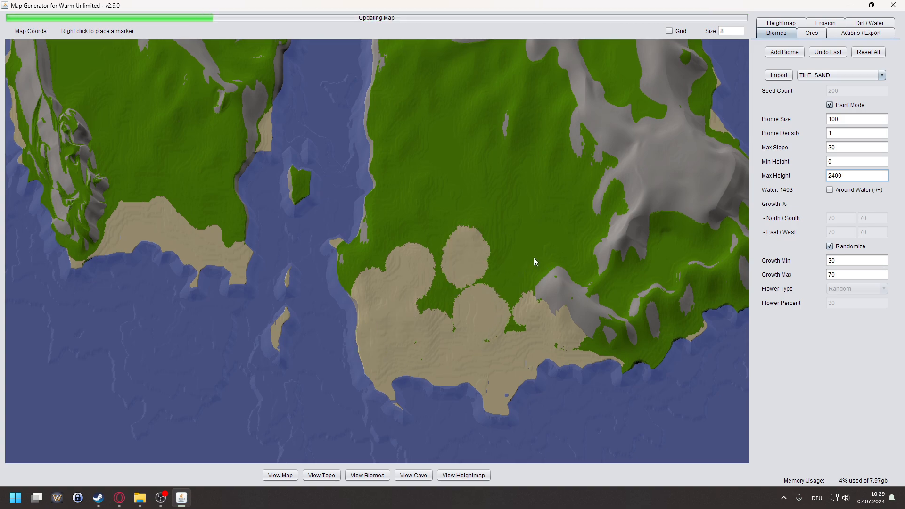
{"action": "left_click", "coordinate": [514, 291]}
{"action": "left_click", "coordinate": [454, 293]}
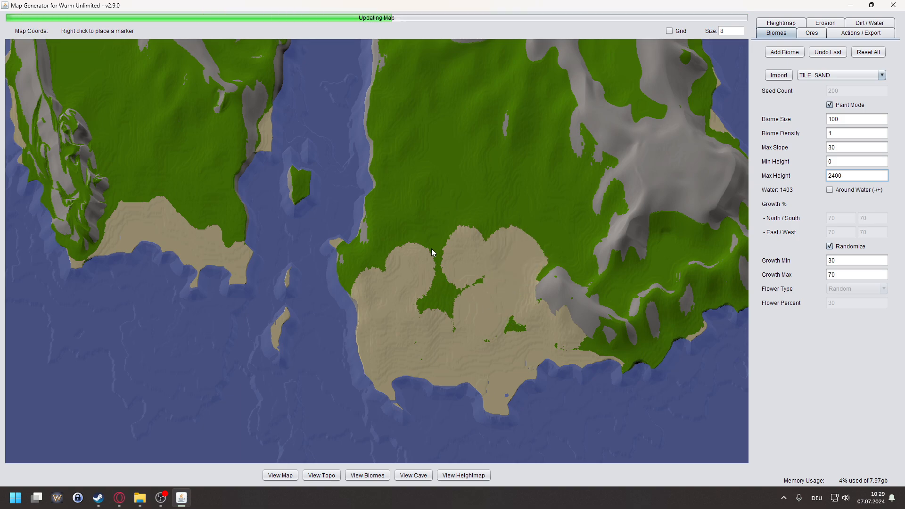
{"action": "left_click", "coordinate": [433, 223]}
{"action": "left_click", "coordinate": [379, 236]}
{"action": "left_click", "coordinate": [542, 207]}
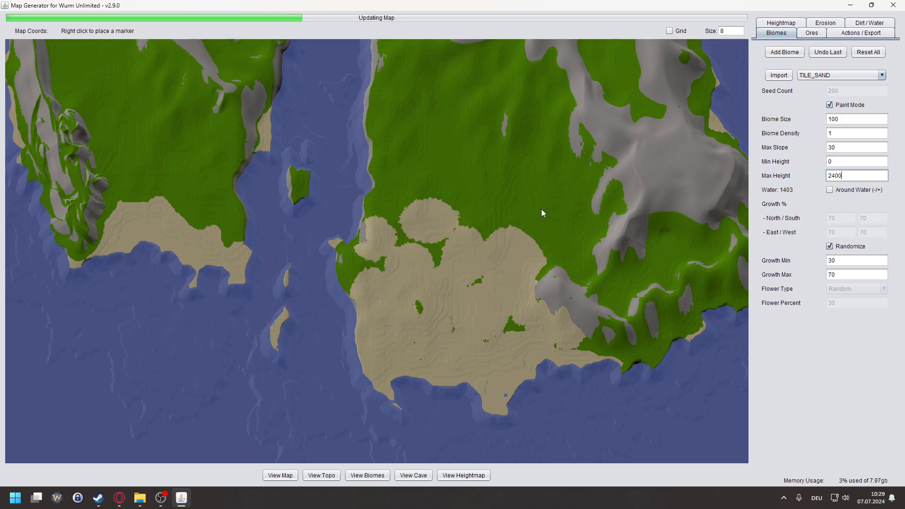
- Spread the sand farther north across the plain, from the west coast to the foot of the eastern mountain
{"action": "left_click", "coordinate": [499, 213]}
{"action": "left_click", "coordinate": [569, 256]}
{"action": "left_click", "coordinate": [579, 224]}
{"action": "left_click", "coordinate": [470, 213]}
{"action": "left_click", "coordinate": [436, 177]}
{"action": "left_click", "coordinate": [392, 196]}
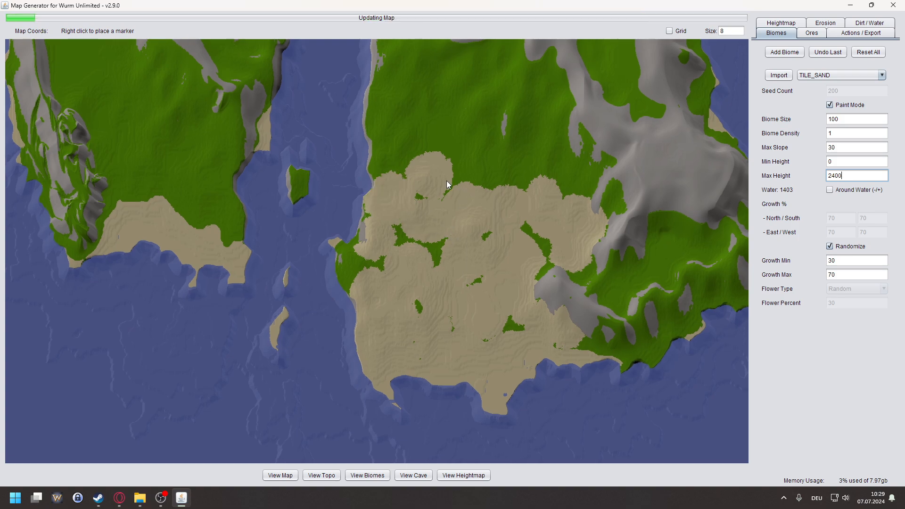
{"action": "left_click", "coordinate": [488, 179]}
{"action": "left_click", "coordinate": [513, 183]}
{"action": "left_click", "coordinate": [531, 228]}
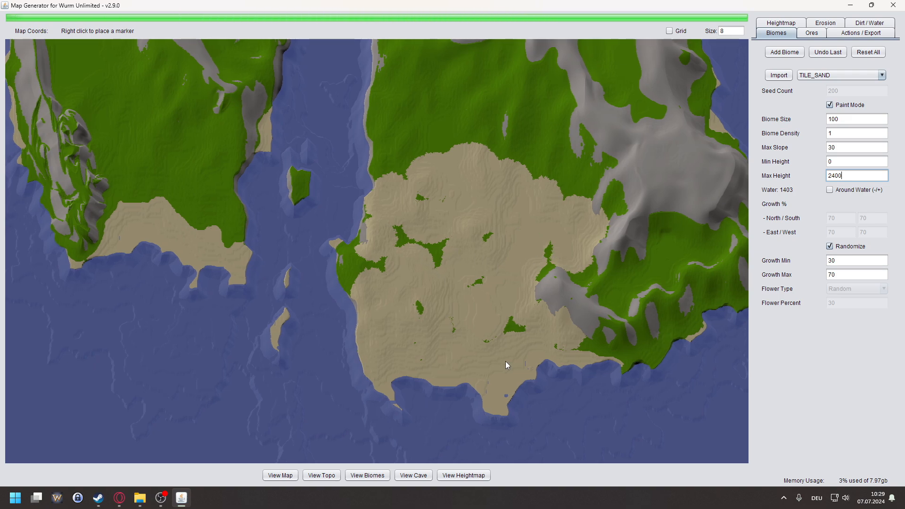
- Examine the painted desert on the southern part of the landmass, including its outline and the grass gaps left inside it
{"action": "left_click_drag", "start_coordinate": [473, 224], "coordinate": [510, 226]}
{"action": "scroll", "coordinate": [525, 274], "scroll_direction": "down", "scroll_amount": 2}
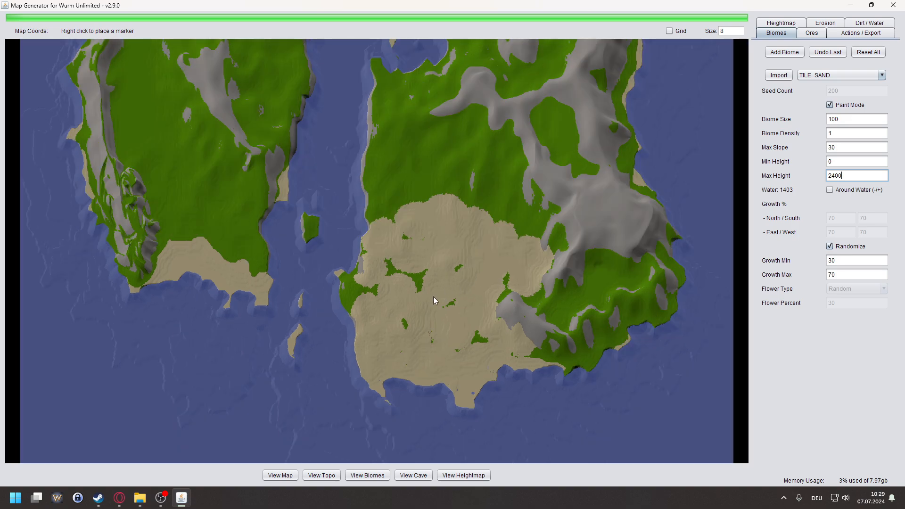
{"action": "scroll", "coordinate": [433, 296], "scroll_direction": "up", "scroll_amount": 2}
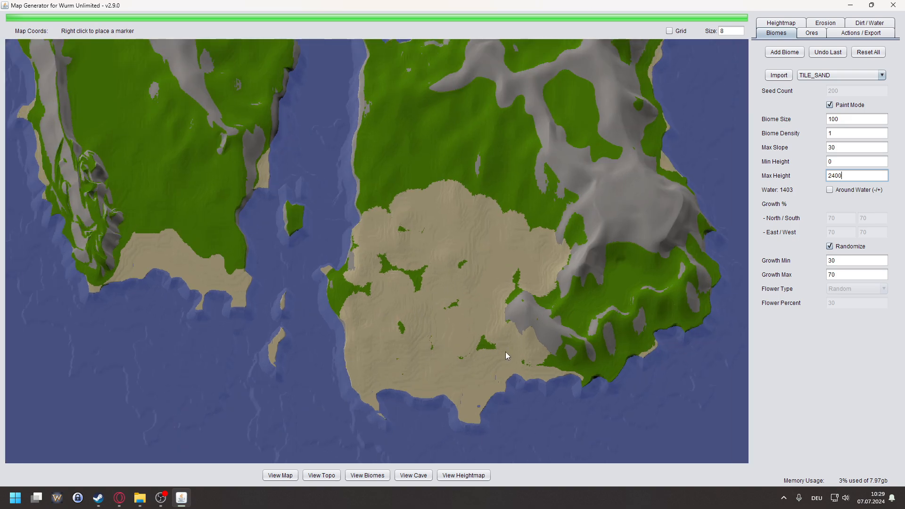
{"action": "scroll", "coordinate": [482, 352], "scroll_direction": "up", "scroll_amount": 3}
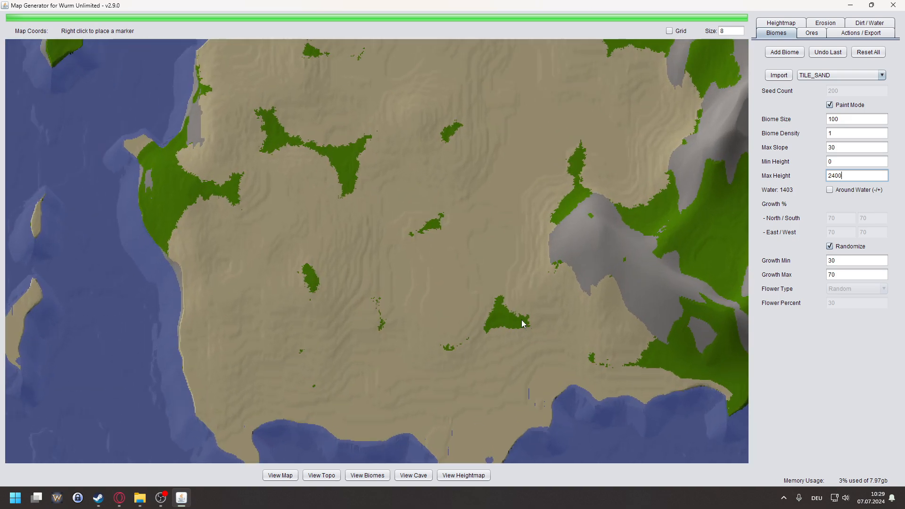
{"action": "scroll", "coordinate": [488, 322], "scroll_direction": "down", "scroll_amount": 4}
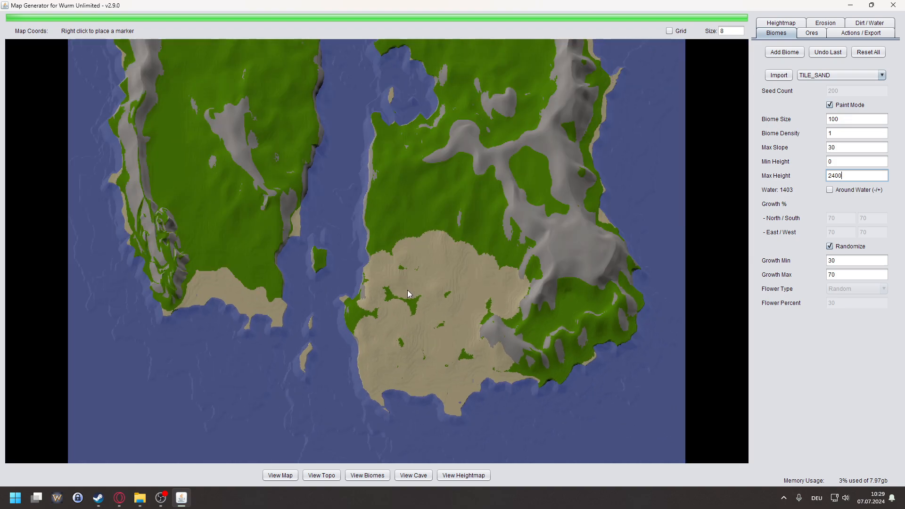
{"action": "right_click", "coordinate": [418, 335]}
{"action": "right_click", "coordinate": [439, 329]}
{"action": "left_click", "coordinate": [344, 383]}
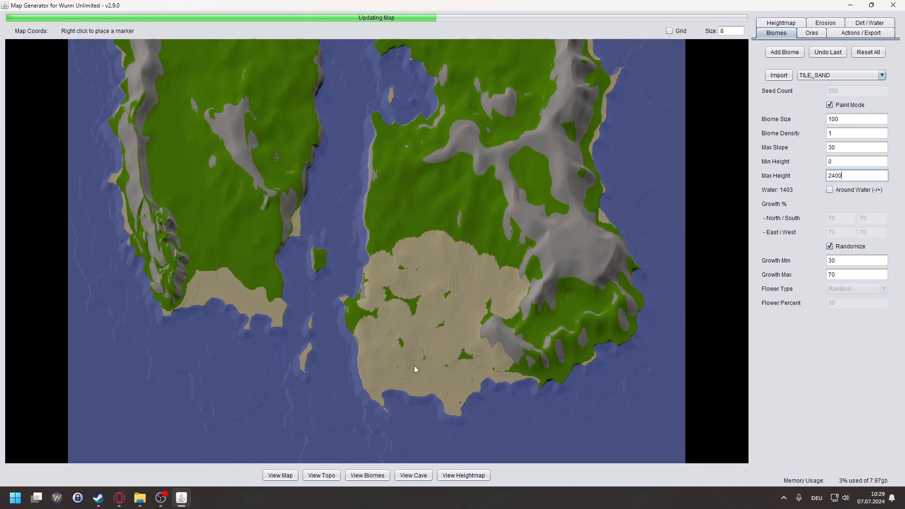
{"action": "left_click_drag", "start_coordinate": [404, 365], "coordinate": [412, 380]}
{"action": "right_click", "coordinate": [300, 430]}
{"action": "right_click", "coordinate": [398, 360]}
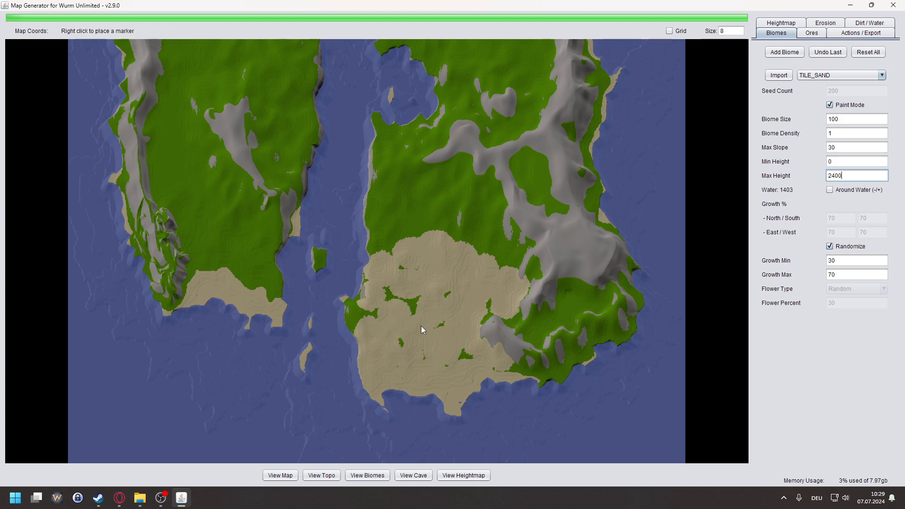
{"action": "scroll", "coordinate": [442, 358], "scroll_direction": "up", "scroll_amount": 2}
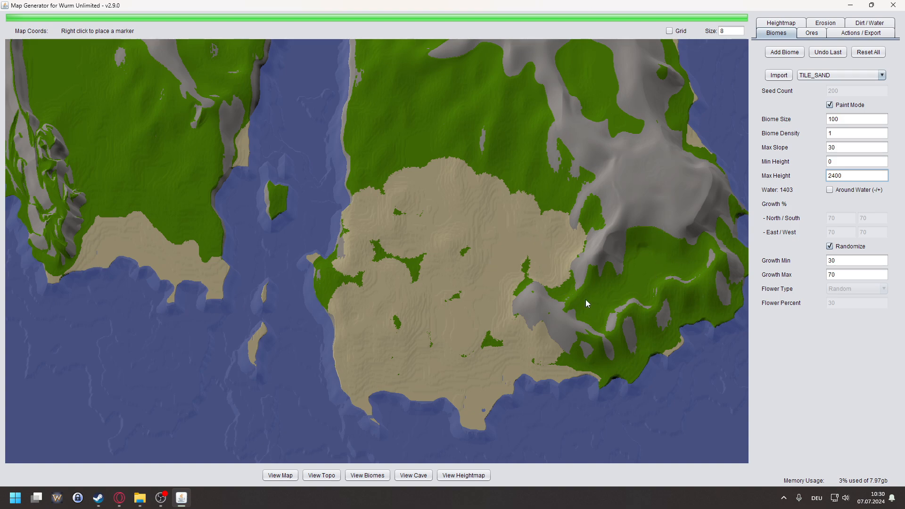
{"action": "scroll", "coordinate": [574, 315], "scroll_direction": "up", "scroll_amount": 2}
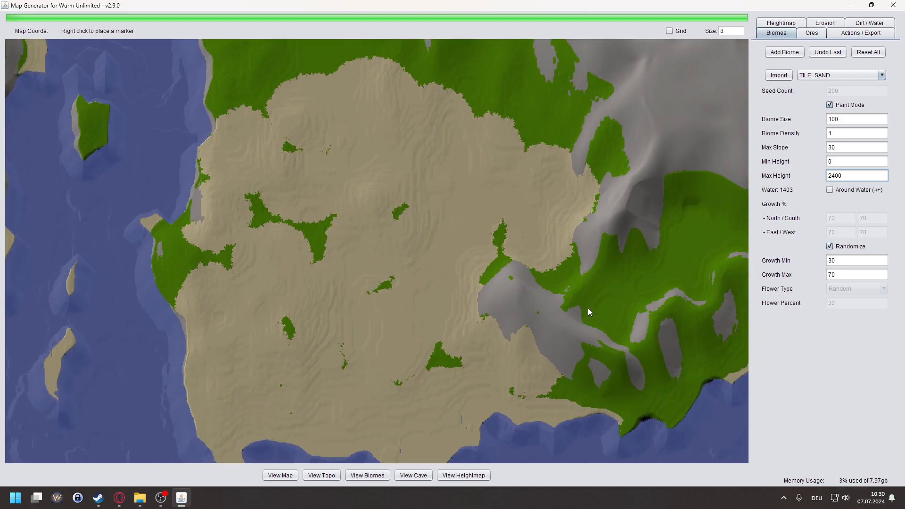
{"action": "scroll", "coordinate": [269, 282], "scroll_direction": "down", "scroll_amount": 1}
{"action": "scroll", "coordinate": [338, 239], "scroll_direction": "down", "scroll_amount": 1}
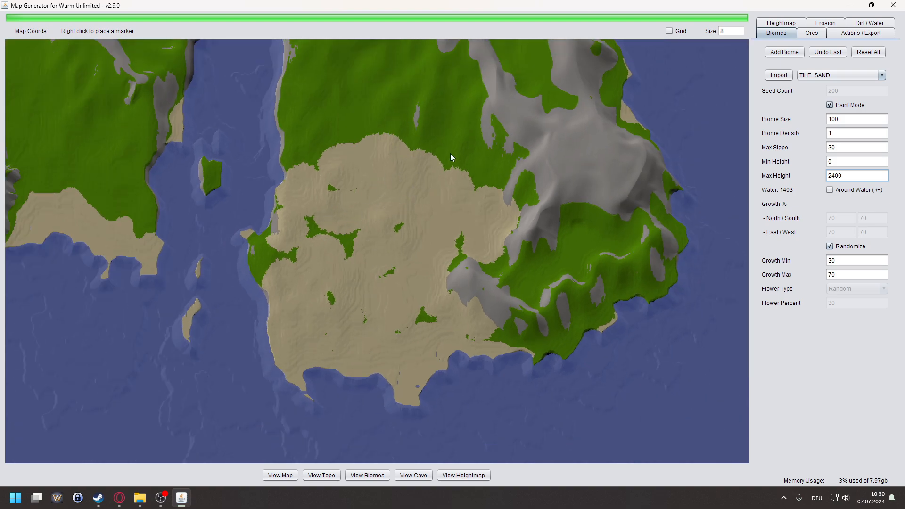
{"action": "scroll", "coordinate": [427, 296], "scroll_direction": "up", "scroll_amount": 1}
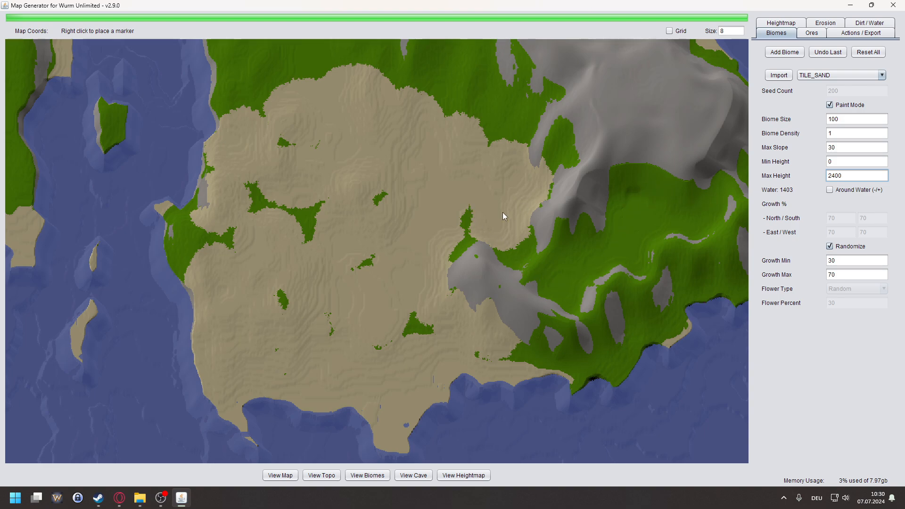
- Mark spots on the grassy slope east of the sand and near its western edge to read their heights
{"action": "right_click", "coordinate": [632, 225]}
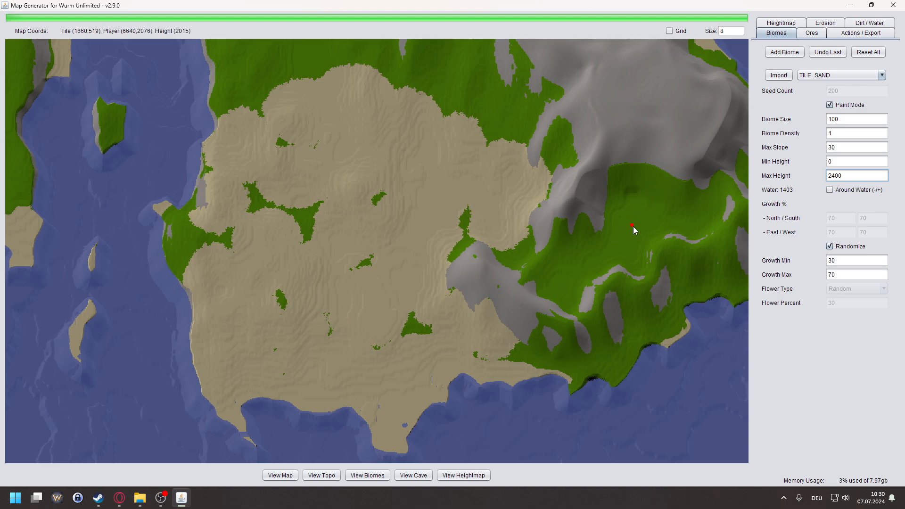
{"action": "right_click", "coordinate": [592, 229]}
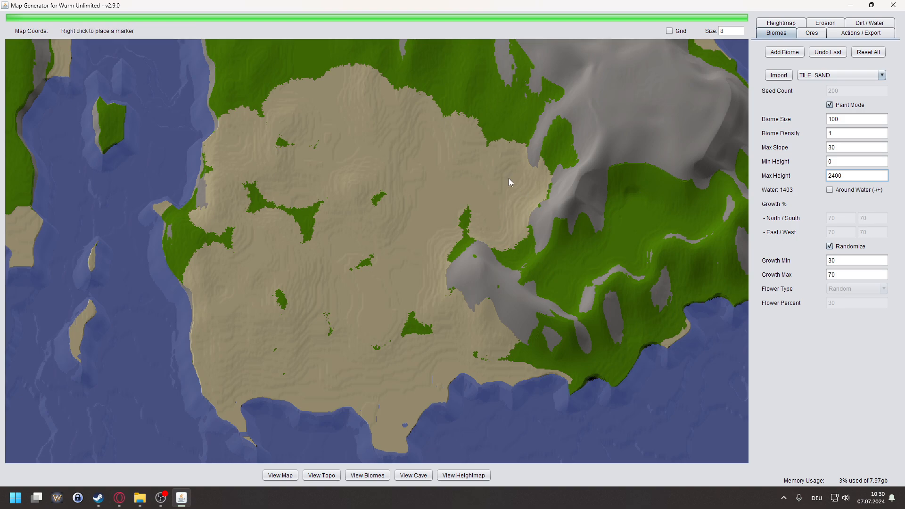
{"action": "left_click_drag", "start_coordinate": [461, 125], "coordinate": [466, 288]}
{"action": "scroll", "coordinate": [468, 224], "scroll_direction": "down", "scroll_amount": 1}
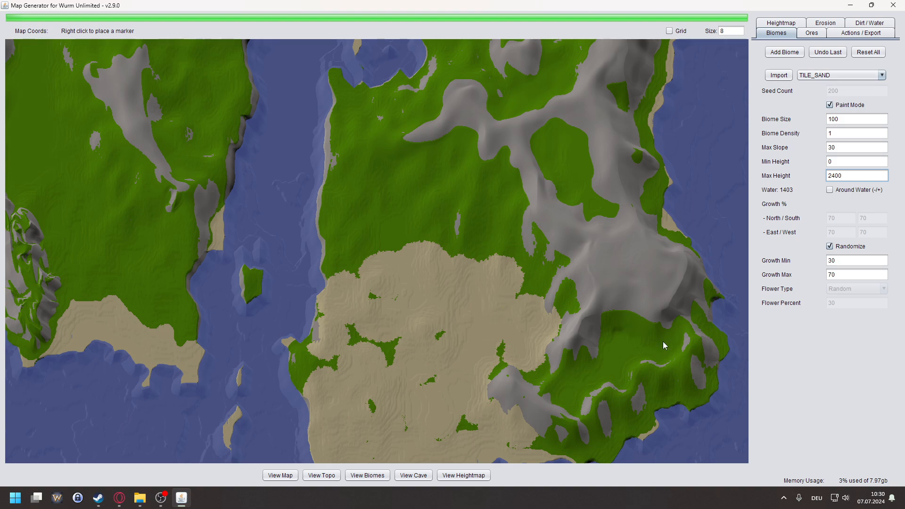
{"action": "right_click", "coordinate": [325, 325]}
{"action": "mouse_move", "coordinate": [325, 325]}
{"action": "left_mouse_down"}
{"action": "mouse_move", "coordinate": [425, 306]}
{"action": "mouse_move", "coordinate": [450, 280]}
{"action": "left_mouse_up"}
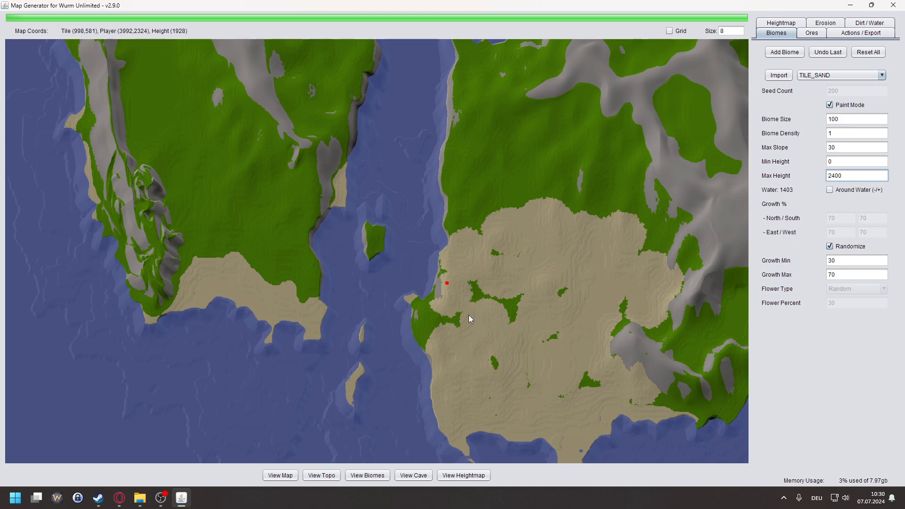
{"action": "right_click", "coordinate": [469, 320]}
{"action": "scroll", "coordinate": [517, 318], "scroll_direction": "down", "scroll_amount": 1}
{"action": "left_click_drag", "start_coordinate": [517, 317], "coordinate": [465, 370]}
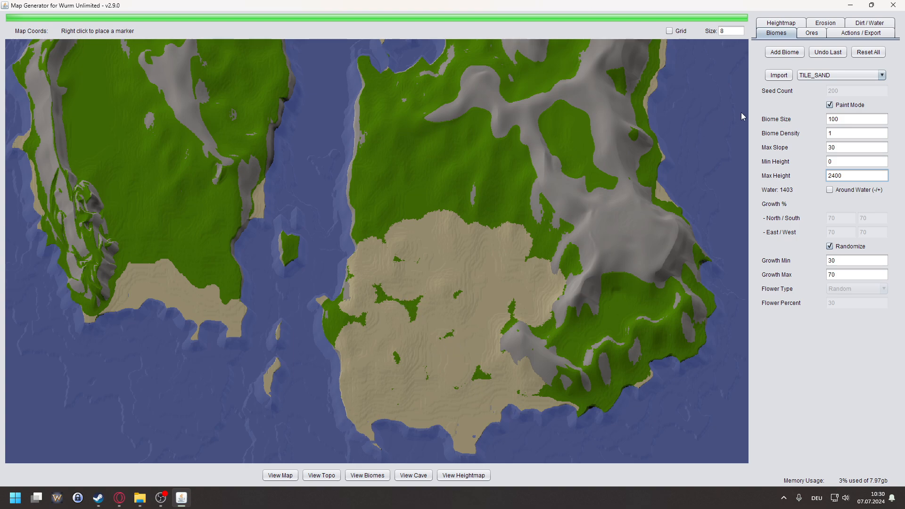
- Switch the biome to TILE_STEPPE and paint steppe patches of size 50 over two grass gaps in the eastern half of the sand
{"action": "left_click", "coordinate": [825, 76]}
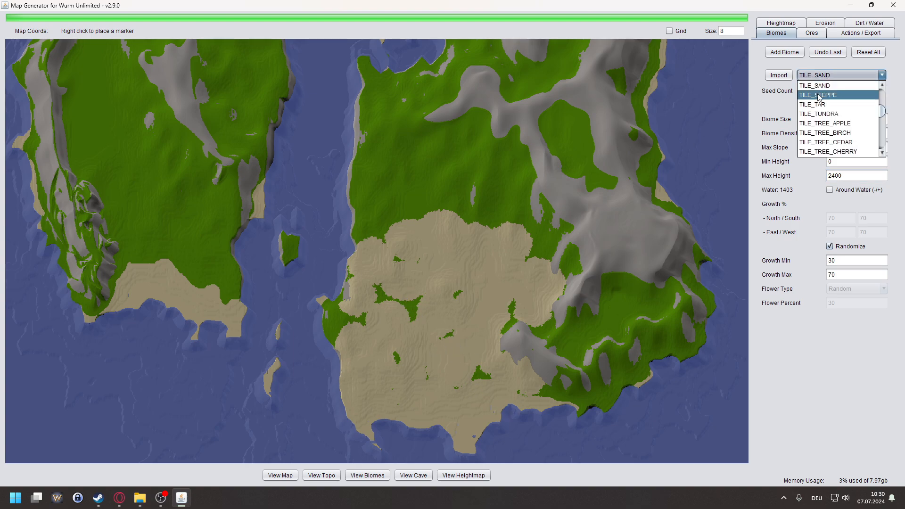
{"action": "left_click", "coordinate": [822, 93]}
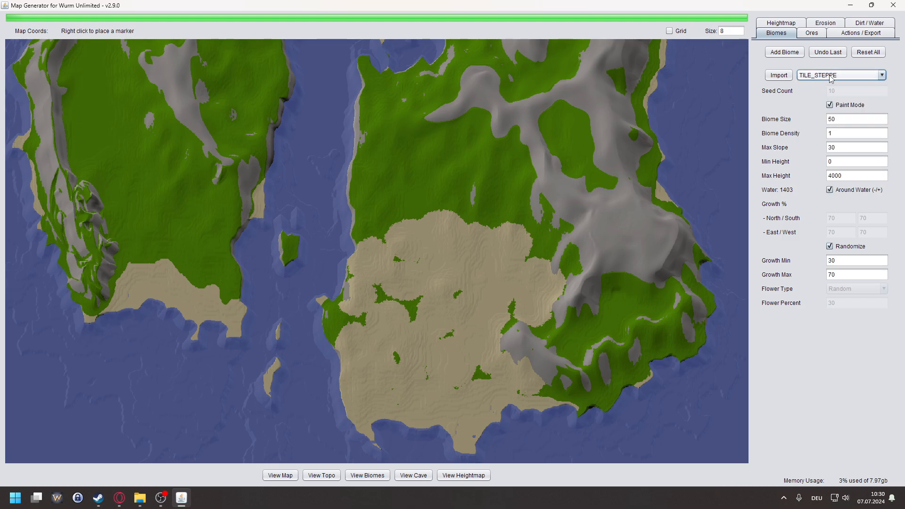
{"action": "scroll", "coordinate": [474, 384], "scroll_direction": "up", "scroll_amount": 3}
{"action": "left_click", "coordinate": [482, 367]}
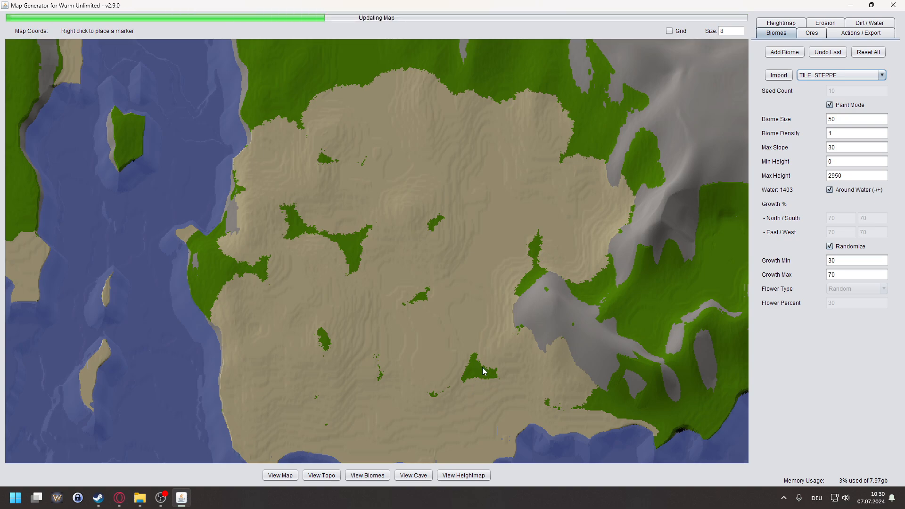
{"action": "left_click", "coordinate": [476, 375]}
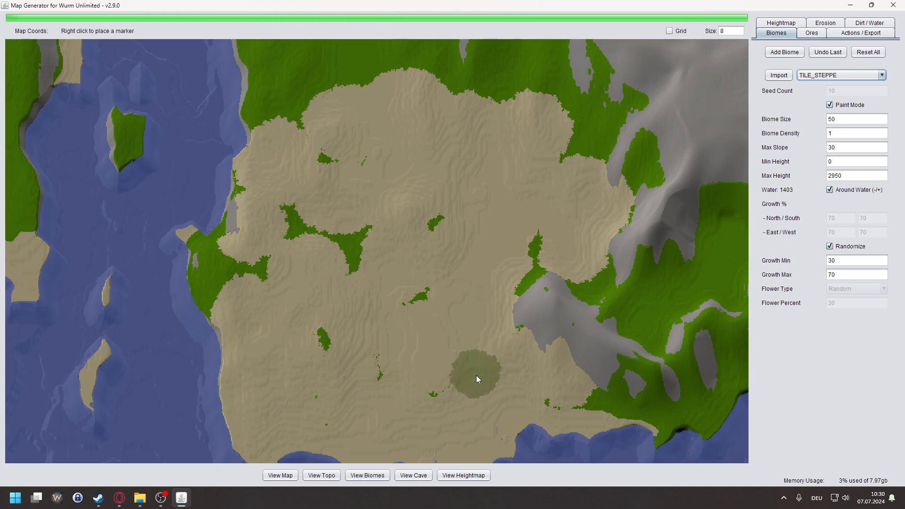
{"action": "left_click", "coordinate": [532, 240]}
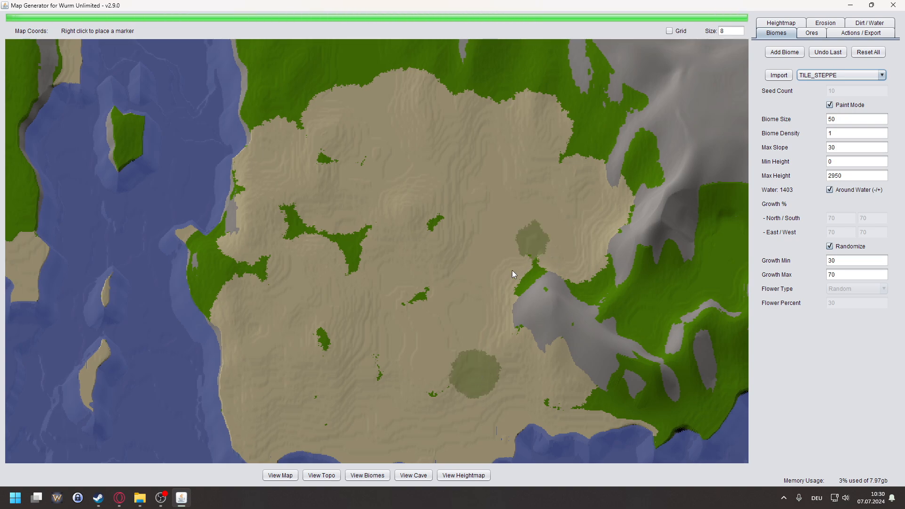
- Paint more size-50 steppe patches over the remaining grass gaps in the centre, south and west of the desert
{"action": "left_click", "coordinate": [434, 222]}
{"action": "left_click", "coordinate": [417, 292]}
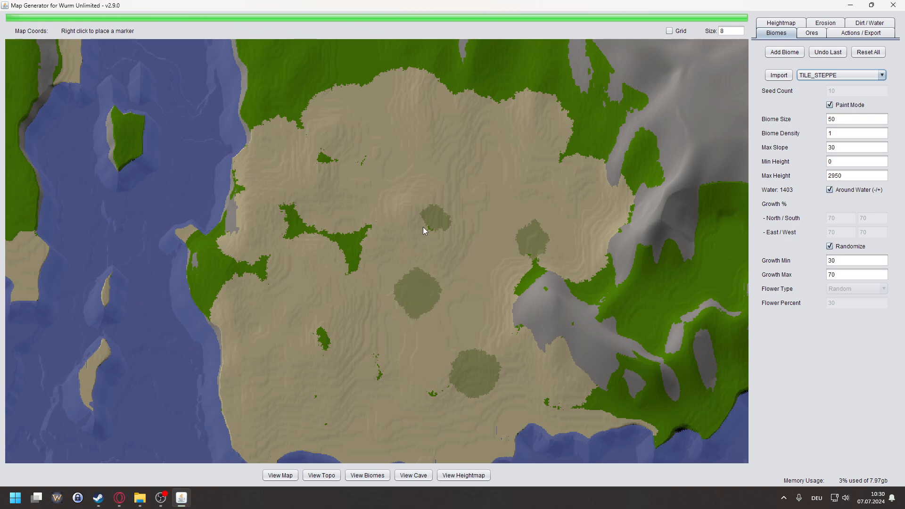
{"action": "left_click", "coordinate": [330, 331]}
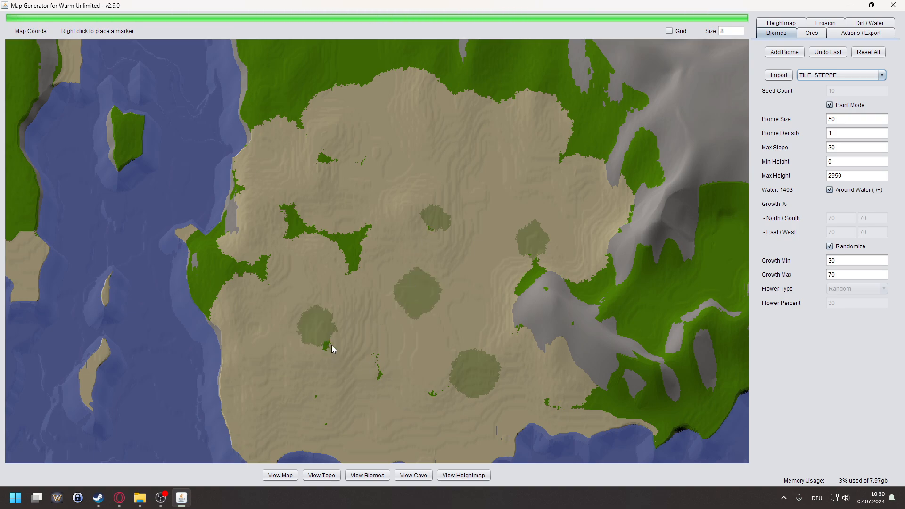
{"action": "left_click", "coordinate": [375, 377]}
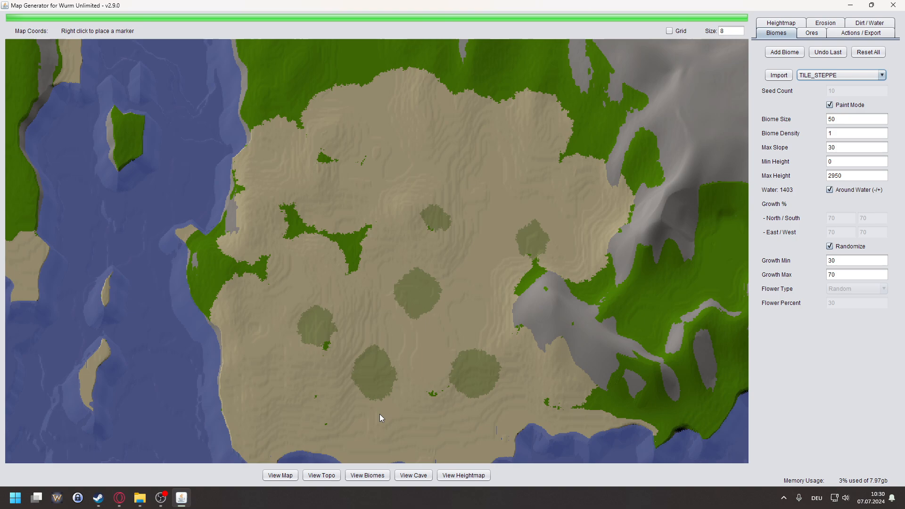
{"action": "left_click", "coordinate": [352, 254]}
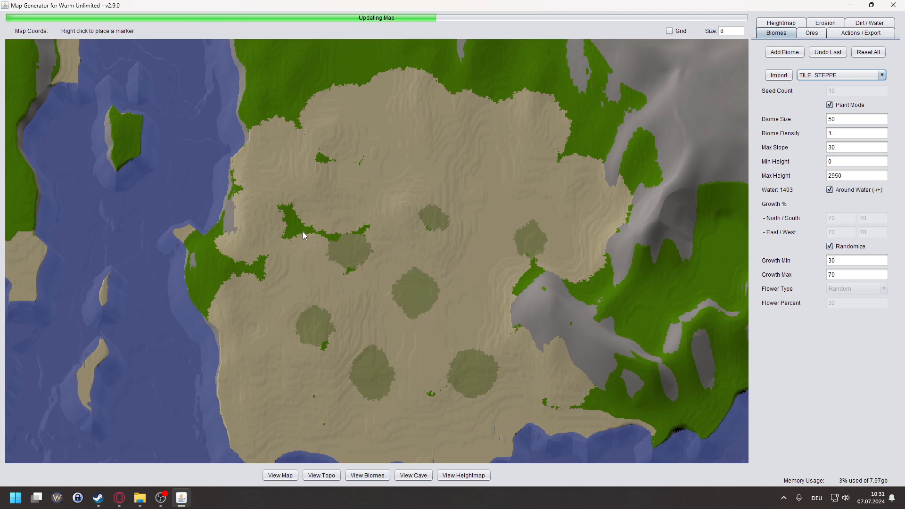
{"action": "left_click", "coordinate": [286, 228]}
{"action": "left_click", "coordinate": [321, 167]}
{"action": "left_click", "coordinate": [247, 280]}
{"action": "left_click", "coordinate": [264, 280]}
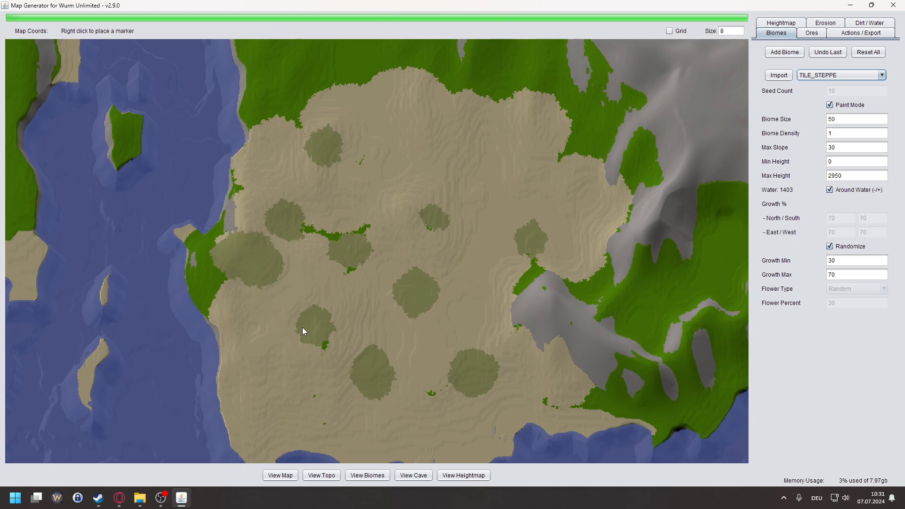
- Examine how the steppe patches are distributed across the southern desert and how the desert sits within the surrounding landmass
{"action": "scroll", "coordinate": [301, 327], "scroll_direction": "down", "scroll_amount": 5}
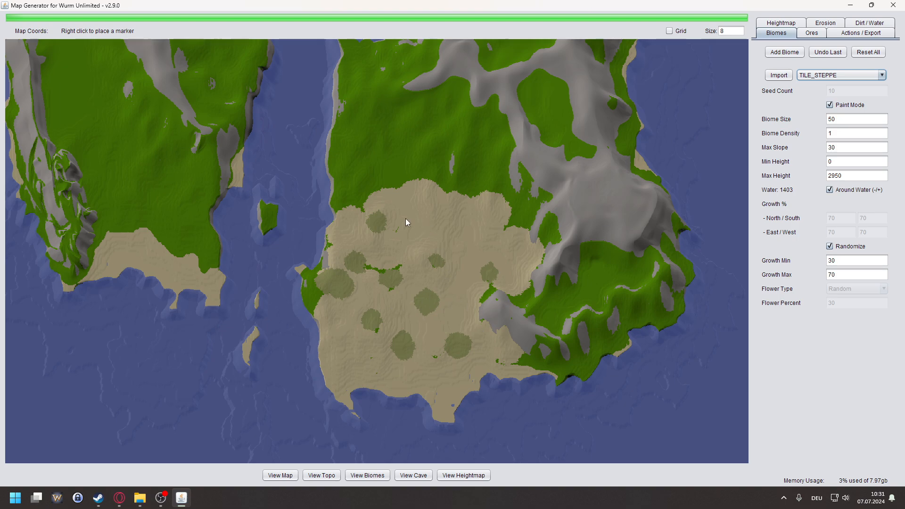
{"action": "scroll", "coordinate": [400, 309], "scroll_direction": "up", "scroll_amount": 4}
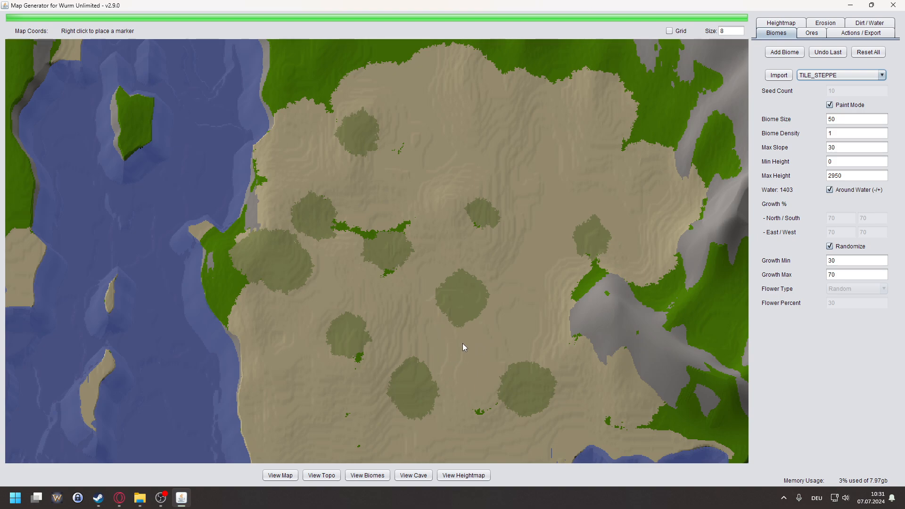
{"action": "scroll", "coordinate": [530, 321], "scroll_direction": "down", "scroll_amount": 2}
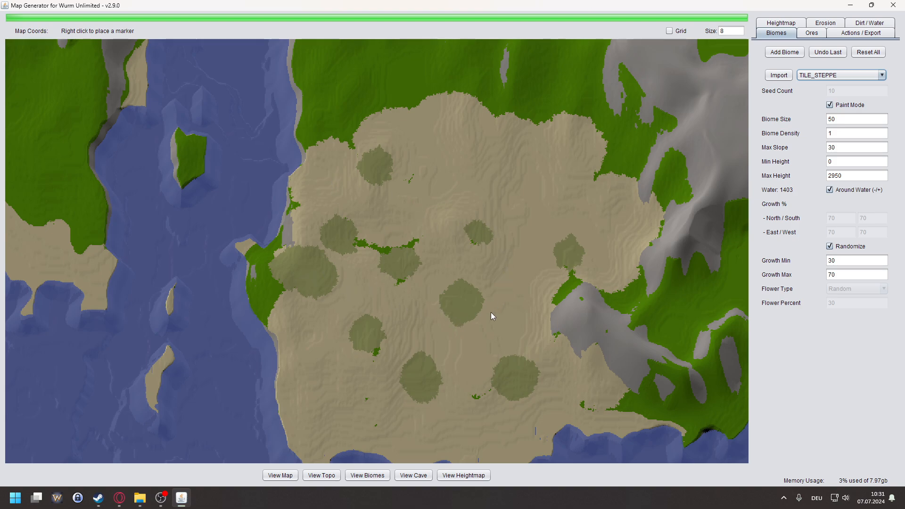
{"action": "scroll", "coordinate": [445, 350], "scroll_direction": "up", "scroll_amount": 1}
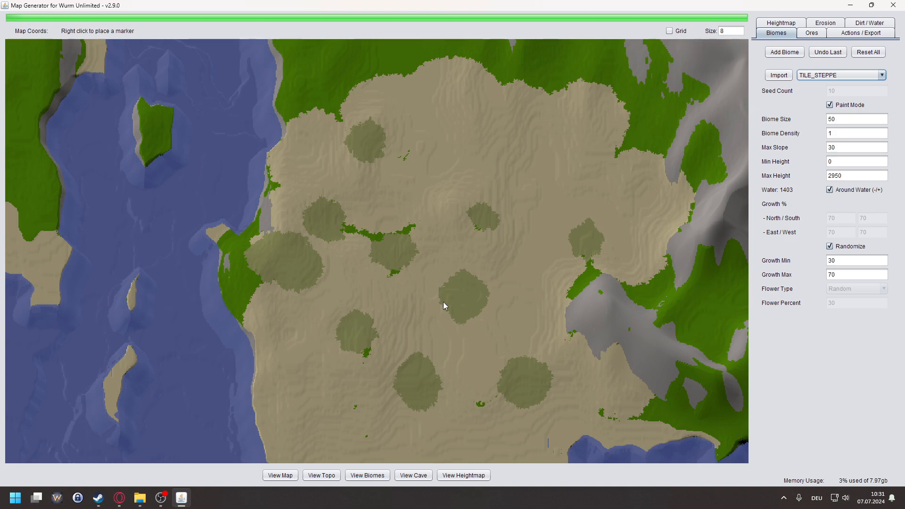
{"action": "scroll", "coordinate": [547, 306], "scroll_direction": "down", "scroll_amount": 2}
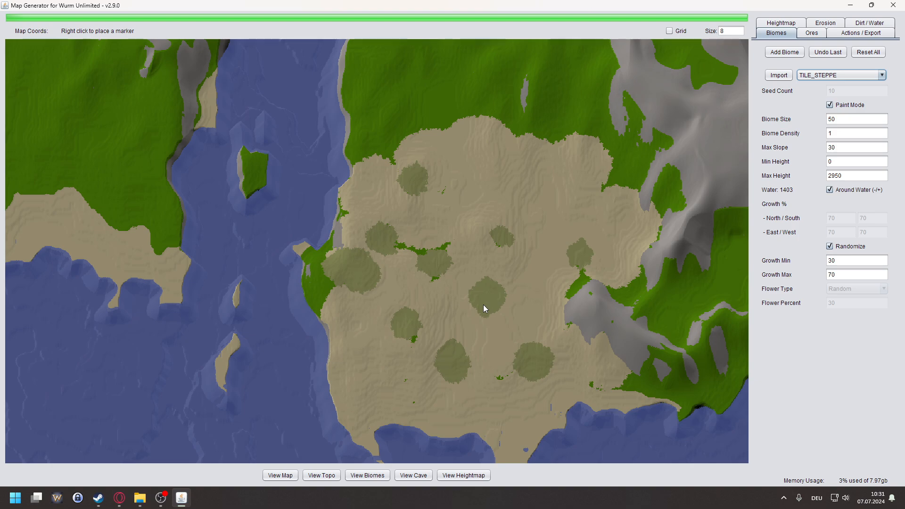
{"action": "left_click_drag", "start_coordinate": [544, 213], "coordinate": [483, 274]}
{"action": "scroll", "coordinate": [471, 288], "scroll_direction": "down", "scroll_amount": 3}
{"action": "left_click_drag", "start_coordinate": [314, 225], "coordinate": [328, 256]}
{"action": "scroll", "coordinate": [330, 243], "scroll_direction": "down", "scroll_amount": 1}
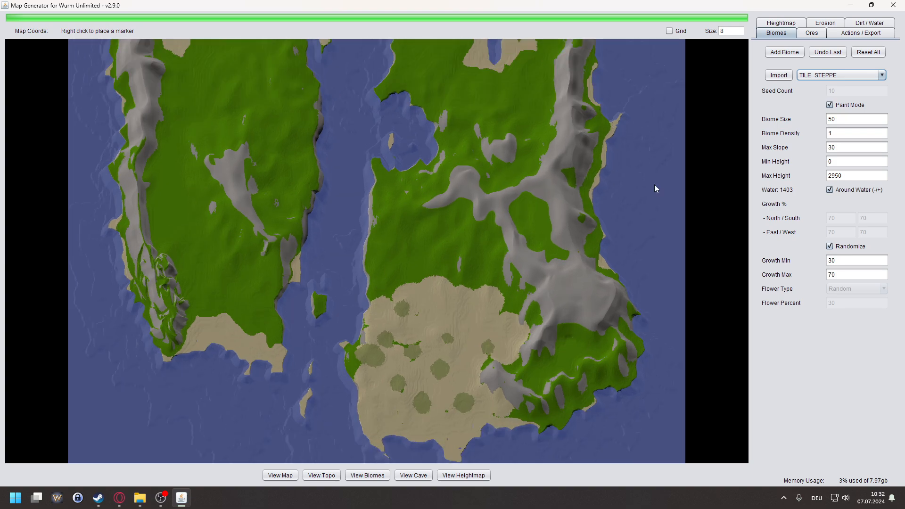
- Switch the biome to TILE_TUNDRA and paint two size-50 patches on the northern grassland of the western landmass
{"action": "left_click", "coordinate": [822, 76]}
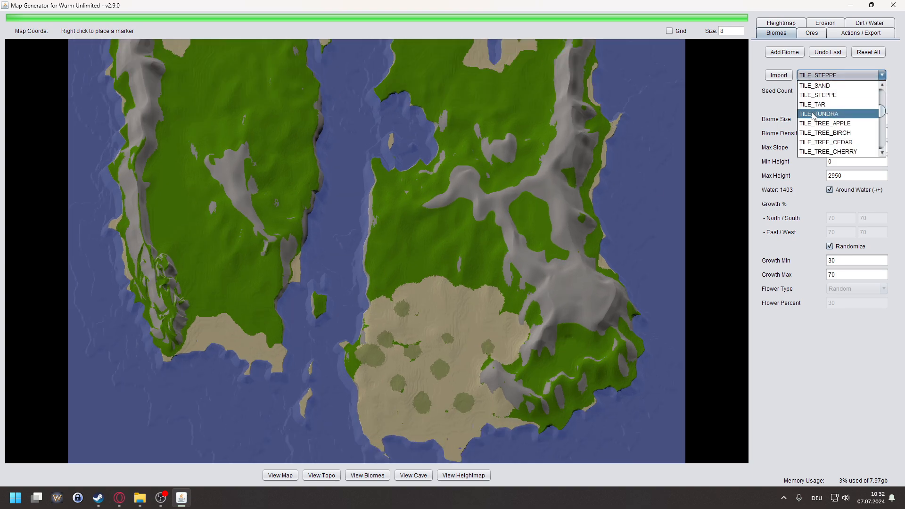
{"action": "scroll", "coordinate": [813, 120], "scroll_direction": "down", "scroll_amount": 2}
{"action": "scroll", "coordinate": [811, 125], "scroll_direction": "up", "scroll_amount": 3}
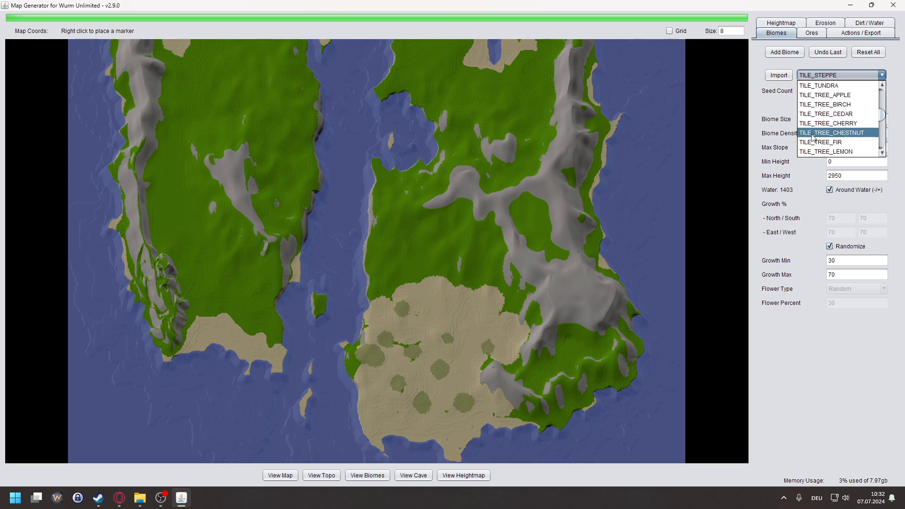
{"action": "left_click", "coordinate": [804, 141]}
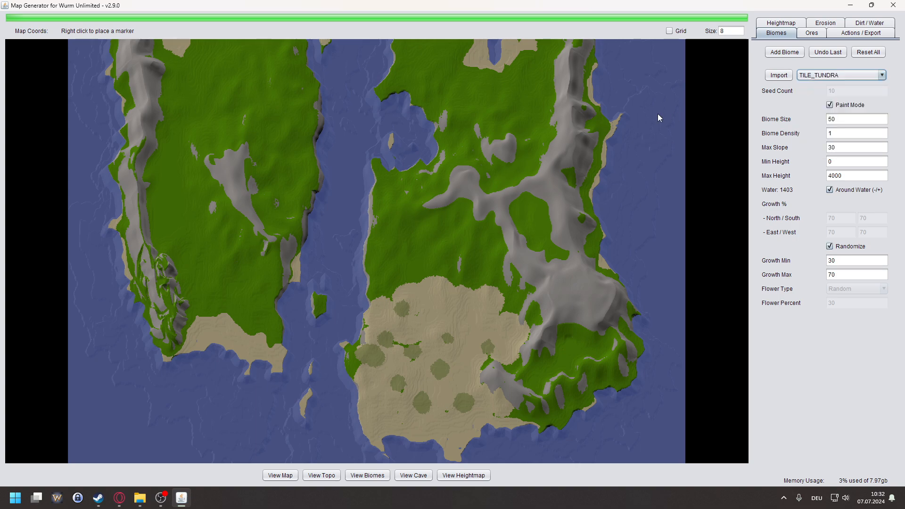
{"action": "left_click_drag", "start_coordinate": [657, 114], "coordinate": [663, 171]}
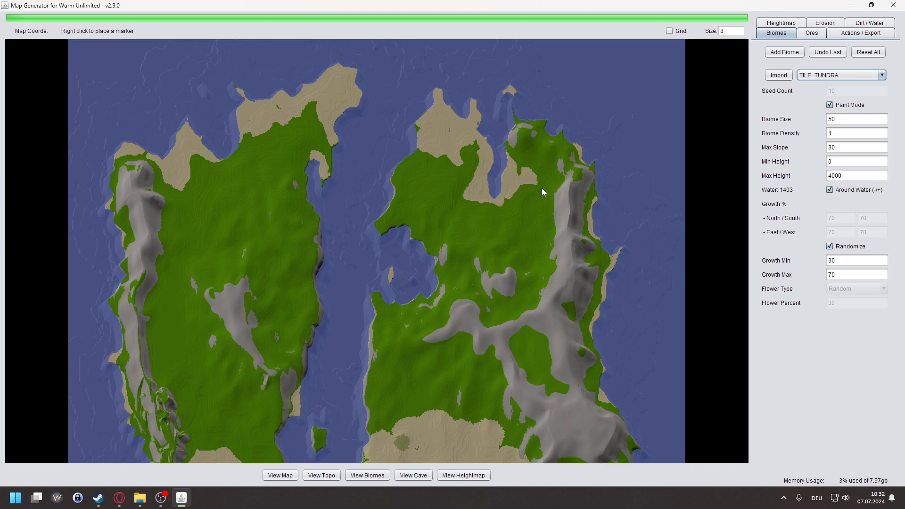
{"action": "left_click", "coordinate": [282, 150]}
{"action": "left_click", "coordinate": [257, 150]}
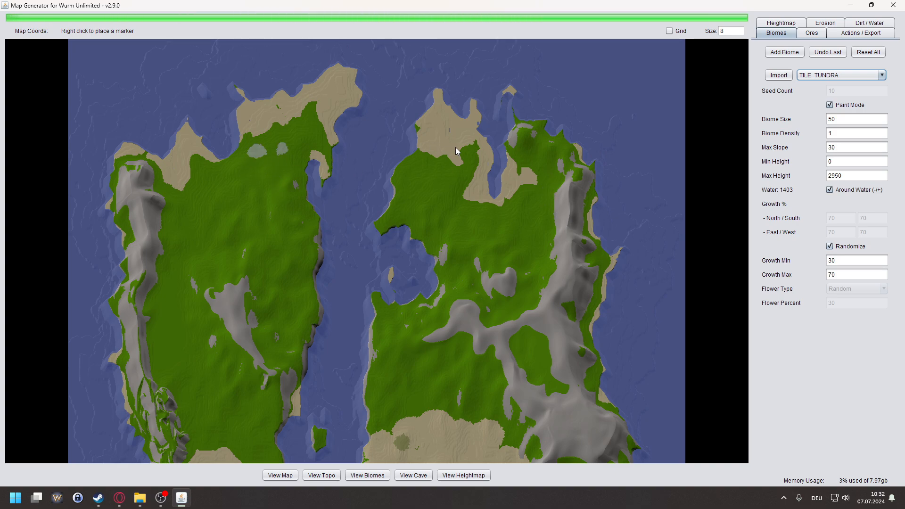
- Turn off paint mode and scatter tundra over the map with a seed count of 10 and a maximum height of 2950
{"action": "left_click", "coordinate": [829, 104]}
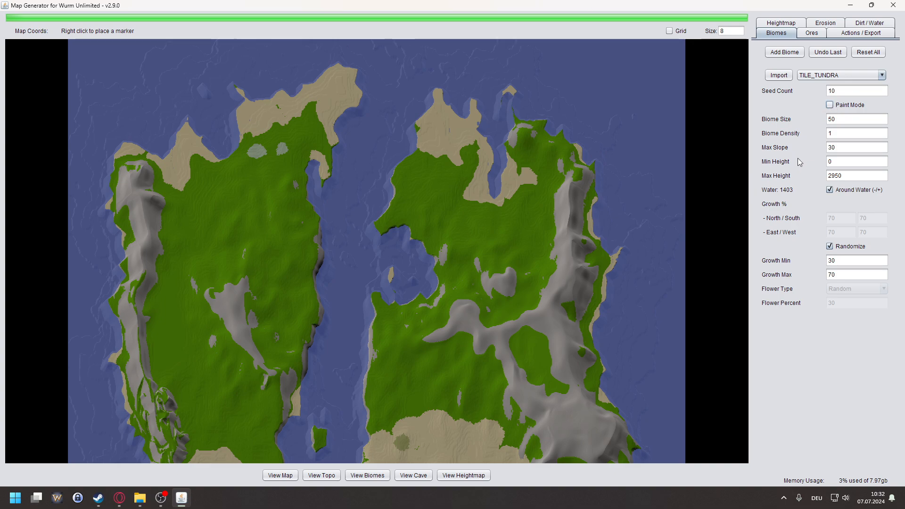
{"action": "left_click_drag", "start_coordinate": [858, 178], "coordinate": [775, 179]}
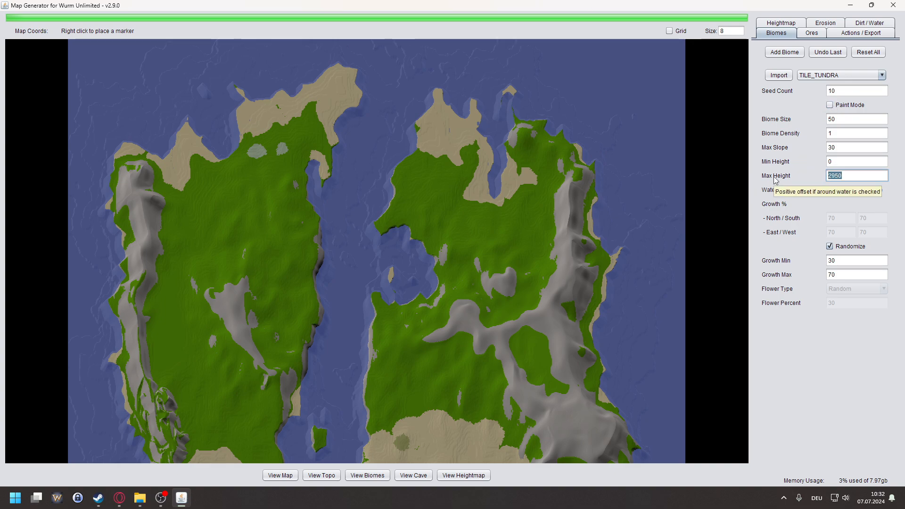
{"action": "left_click", "coordinate": [829, 189]}
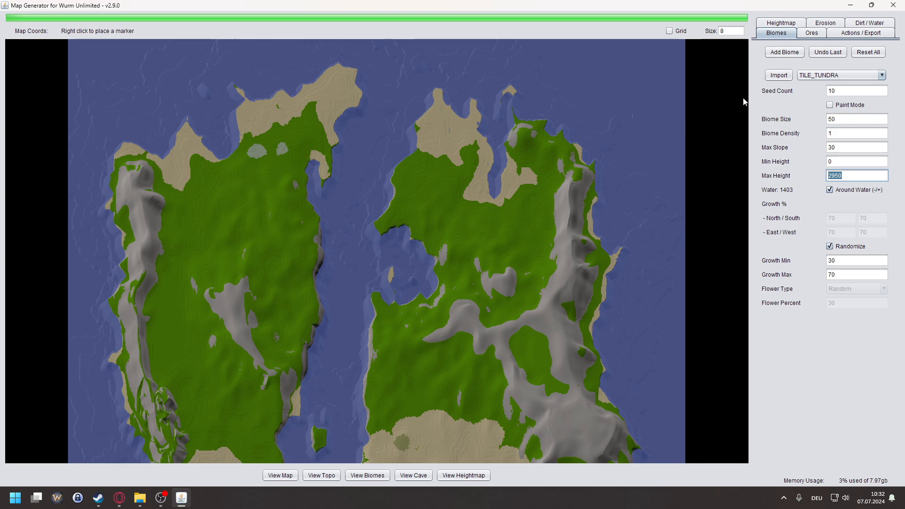
{"action": "left_click", "coordinate": [793, 56]}
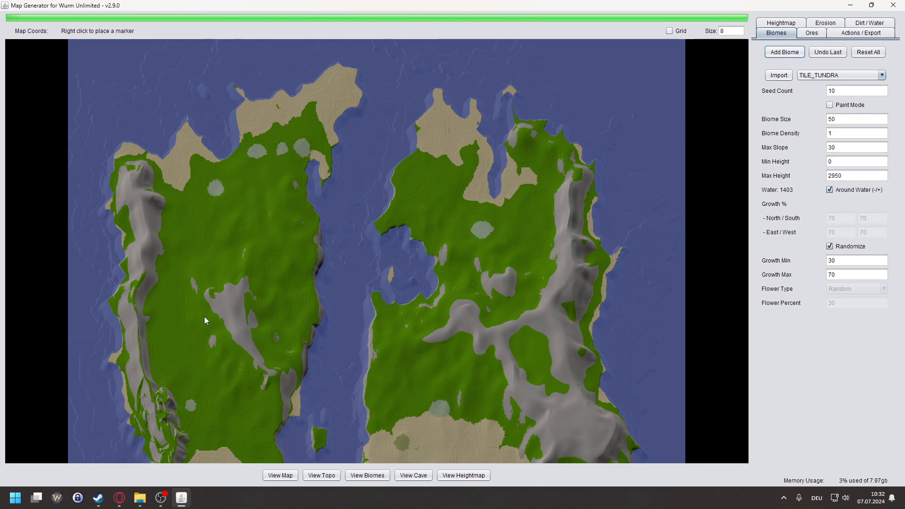
{"action": "left_click", "coordinate": [828, 52]}
- Set the biome size to 200, re-enable paint mode and paint a large tundra area in the northeast, west of the mountain ridge
{"action": "left_click", "coordinate": [837, 120]}
{"action": "double_click", "coordinate": [836, 121]}
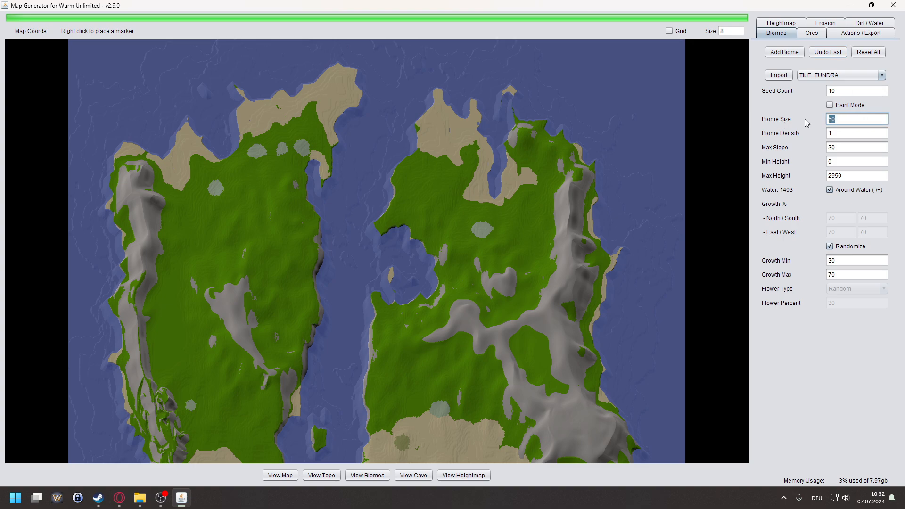
{"action": "type", "text": "200"}
{"action": "left_click", "coordinate": [829, 105]}
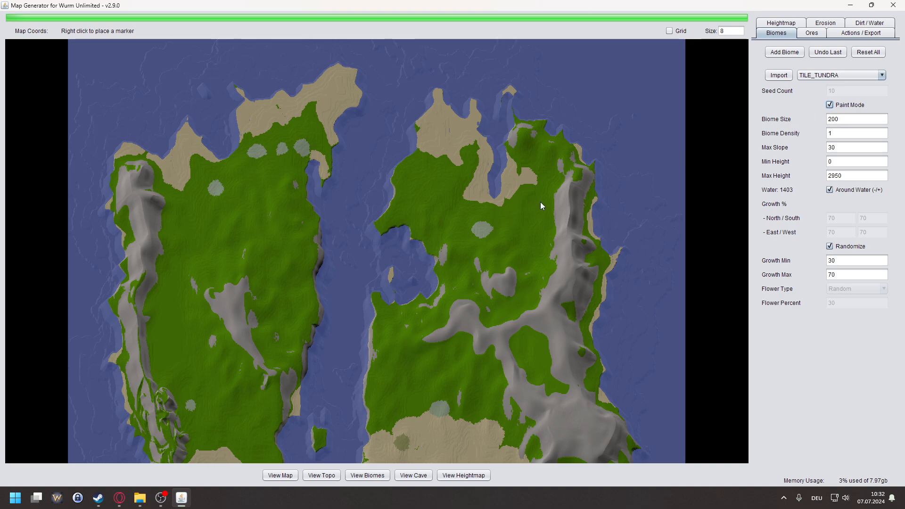
{"action": "left_click", "coordinate": [548, 192]}
{"action": "left_click", "coordinate": [488, 220]}
{"action": "left_click", "coordinate": [456, 244]}
{"action": "left_click", "coordinate": [521, 250]}
{"action": "left_click", "coordinate": [495, 258]}
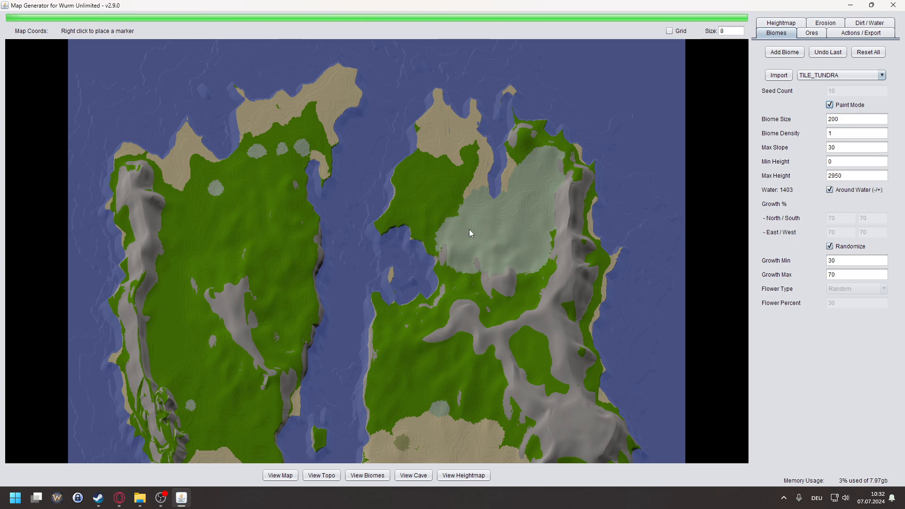
- Switch the biome to TILE_STEPPE and paint size-50 patches along the tundra's southern edge, from its western end to the mountain ridge
{"action": "left_click", "coordinate": [828, 76]}
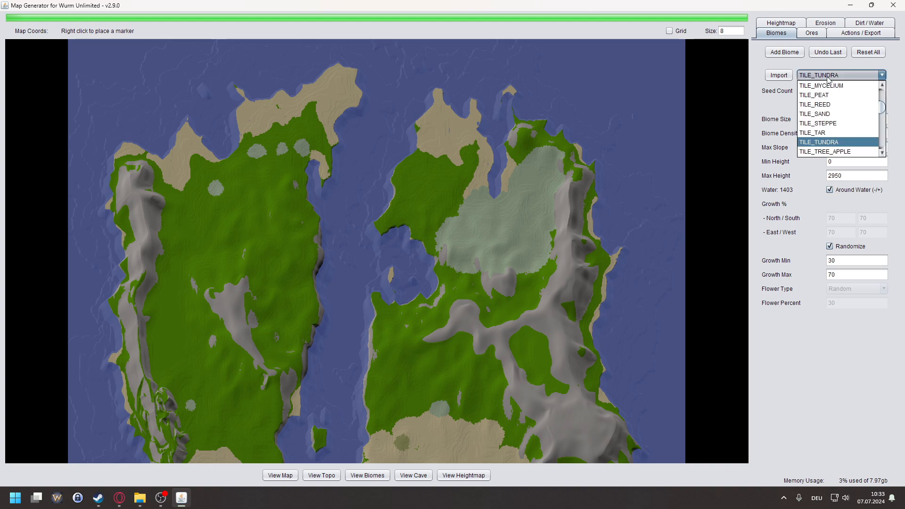
{"action": "left_click", "coordinate": [819, 123]}
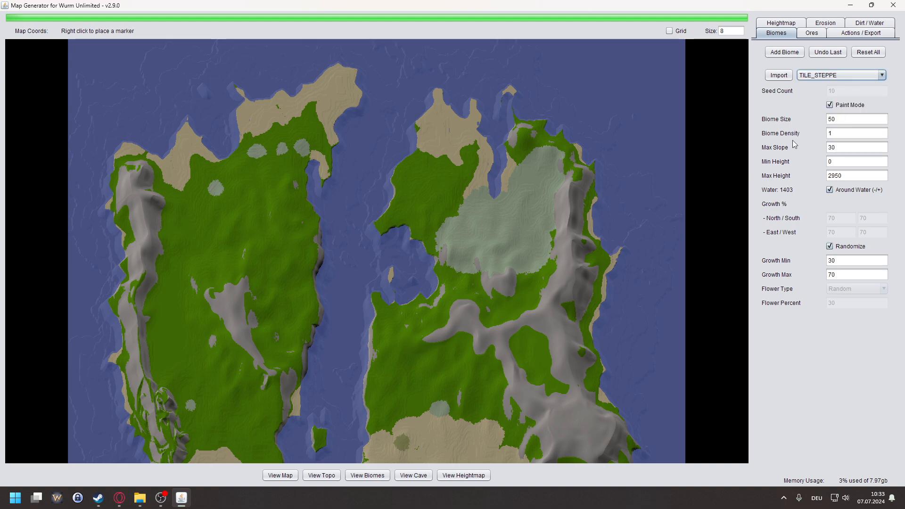
{"action": "left_click", "coordinate": [437, 242]}
{"action": "left_click", "coordinate": [454, 262]}
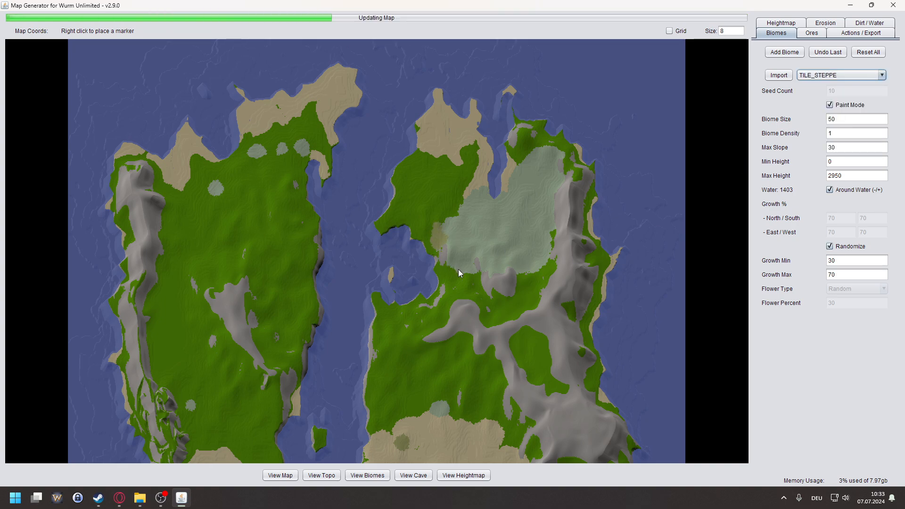
{"action": "left_click", "coordinate": [471, 269]}
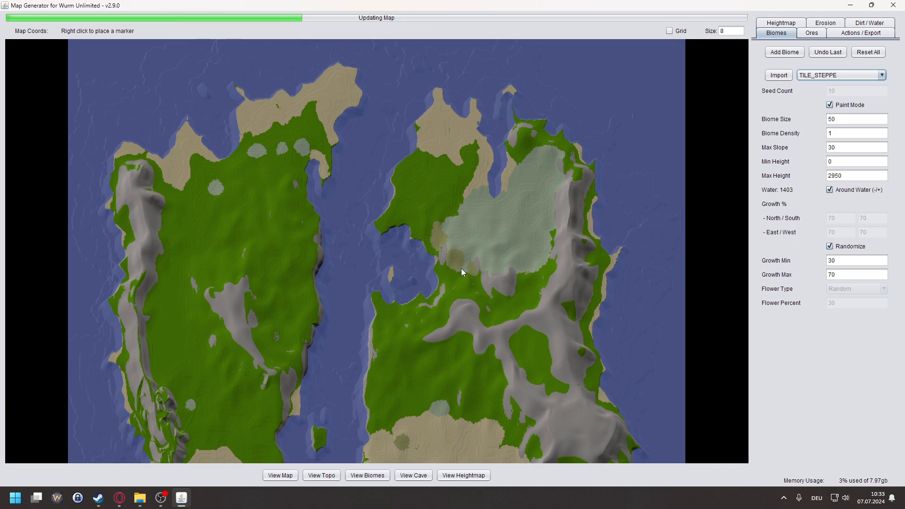
{"action": "left_click", "coordinate": [490, 273]}
{"action": "left_click", "coordinate": [502, 276]}
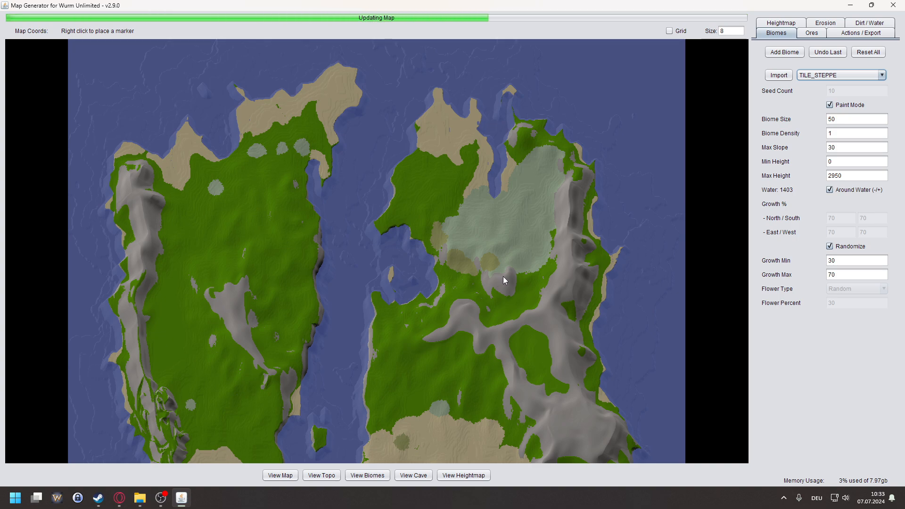
{"action": "left_click", "coordinate": [536, 270]}
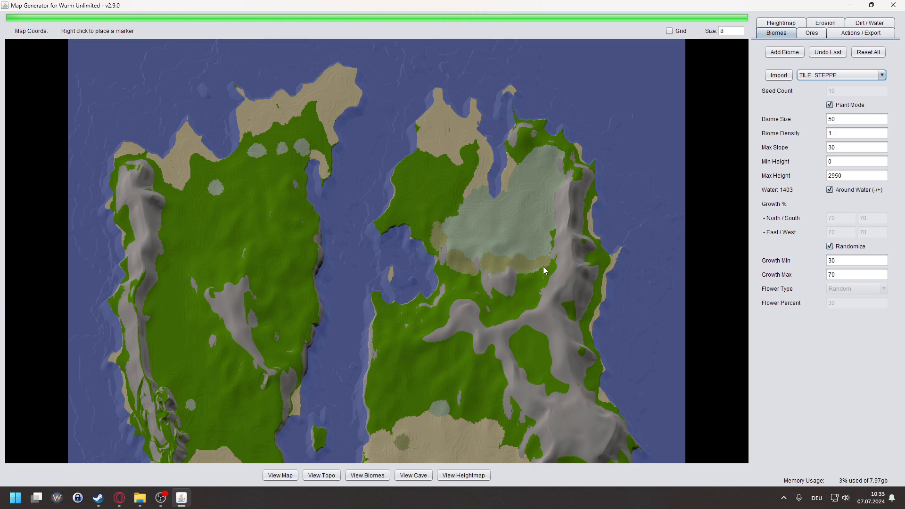
{"action": "left_click", "coordinate": [551, 239]}
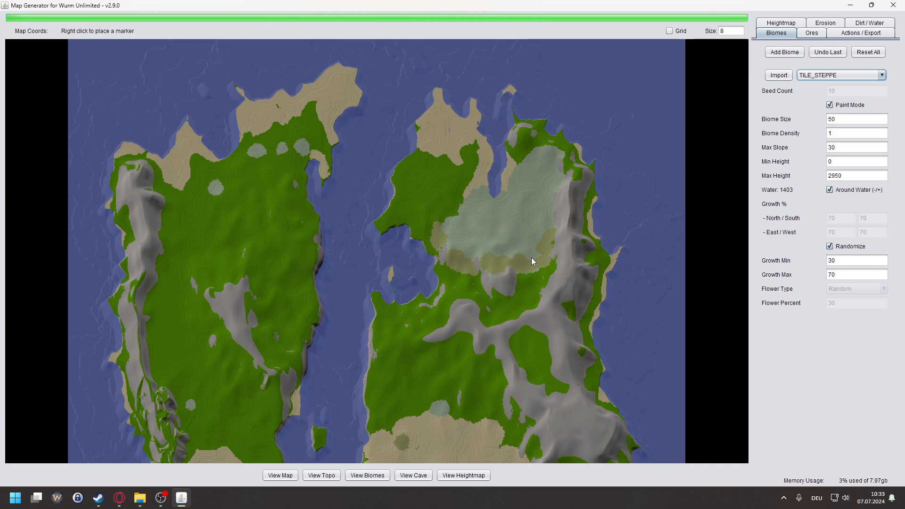
- Widen the steppe border inward along the tundra's southern edge and up its western side
{"action": "left_click", "coordinate": [498, 258]}
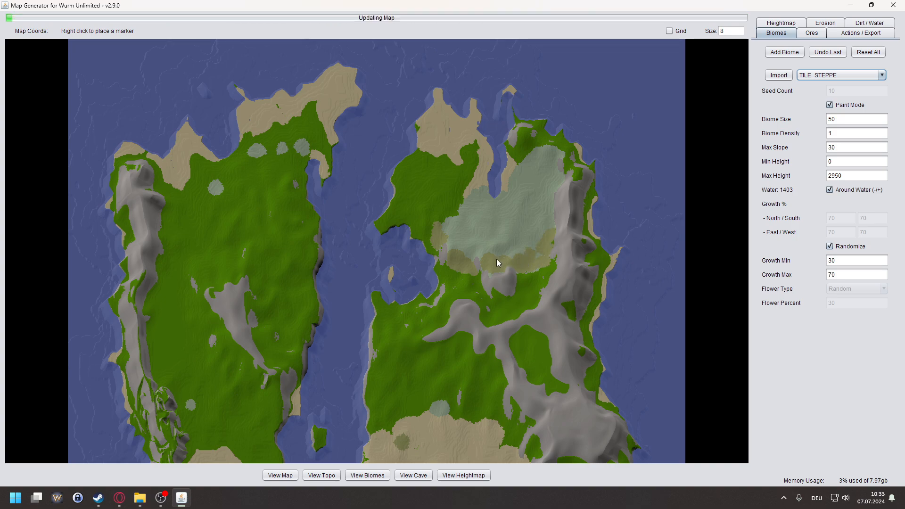
{"action": "left_click", "coordinate": [452, 249]}
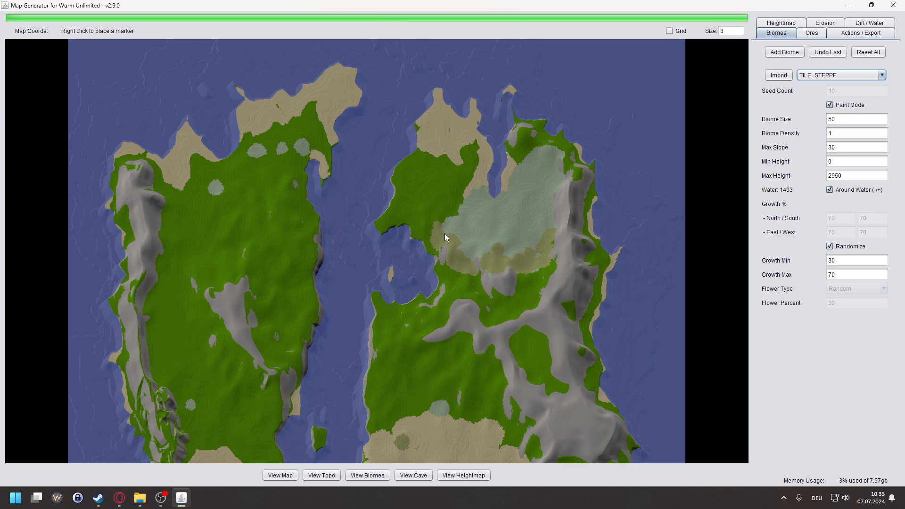
{"action": "left_click", "coordinate": [447, 220]}
{"action": "left_click", "coordinate": [481, 259]}
{"action": "left_click", "coordinate": [482, 258]}
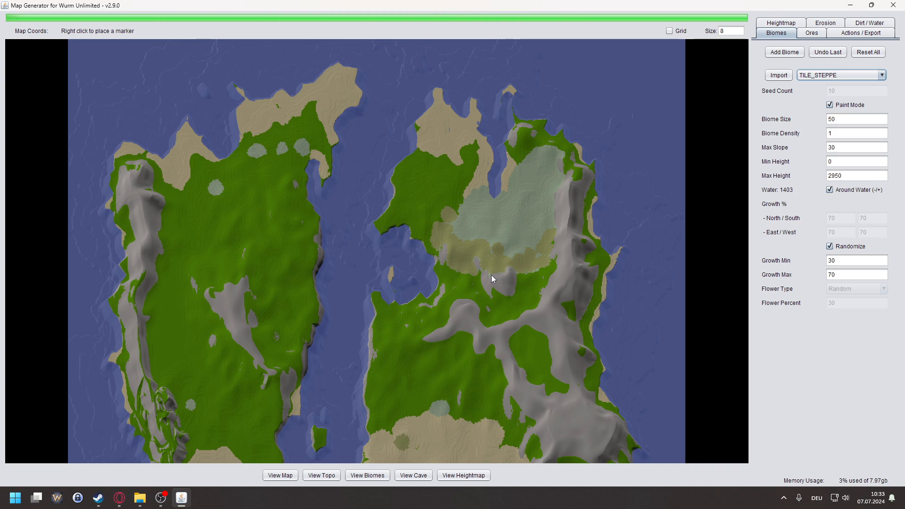
- Extend the steppe border along the tundra's northwestern edge and around its northern tip beside the mountain ridge
{"action": "left_click", "coordinate": [442, 213]}
{"action": "left_click", "coordinate": [460, 205]}
{"action": "left_click", "coordinate": [457, 206]}
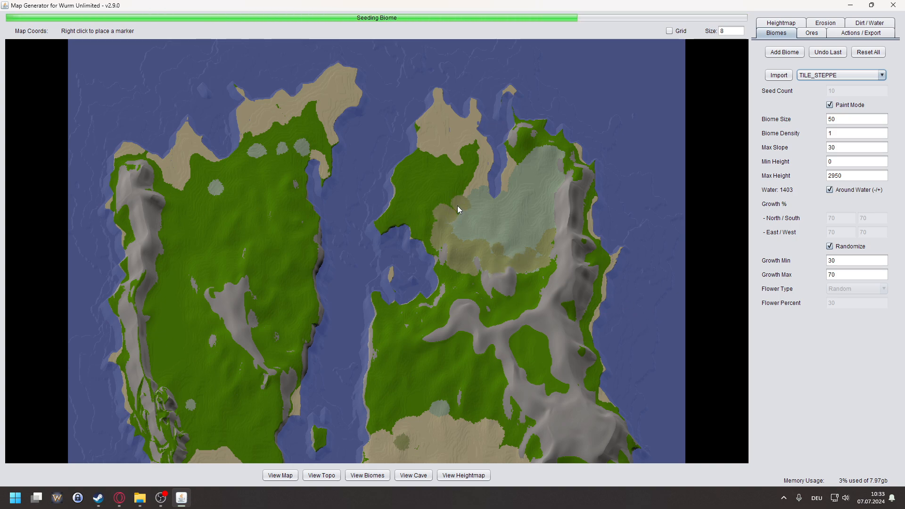
{"action": "left_click", "coordinate": [523, 156]}
{"action": "left_click", "coordinate": [546, 145]}
{"action": "left_click", "coordinate": [560, 147]}
{"action": "left_click", "coordinate": [564, 158]}
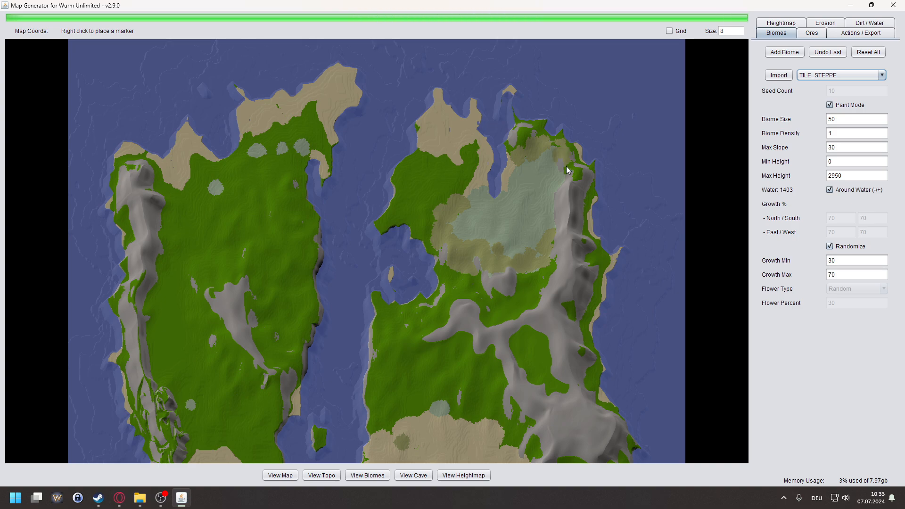
- Add a steppe patch at the tundra's northeastern edge, beside the northern end of the mountain ridge
{"action": "left_click", "coordinate": [566, 166]}
{"action": "scroll", "coordinate": [473, 262], "scroll_direction": "down", "scroll_amount": 1}
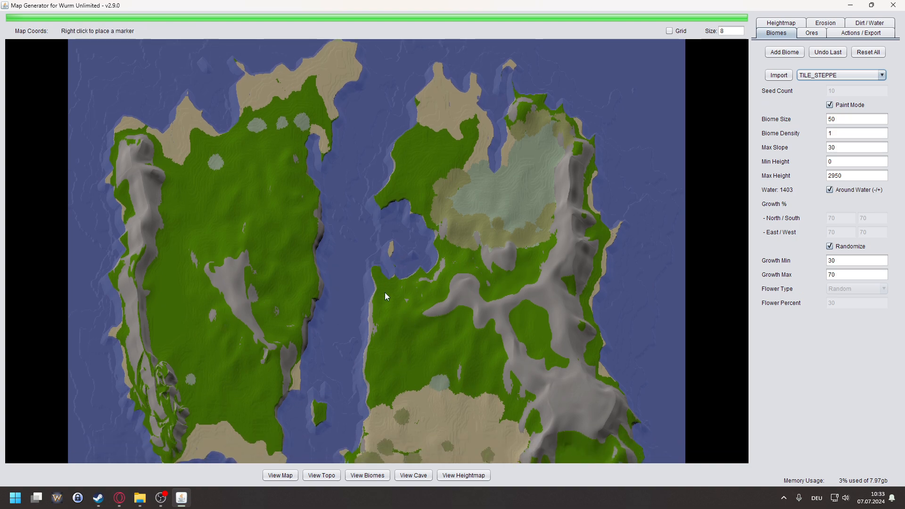
{"action": "mouse_move", "coordinate": [311, 100]}
{"action": "left_mouse_down"}
{"action": "mouse_move", "coordinate": [319, 121]}
{"action": "mouse_move", "coordinate": [310, 207]}
{"action": "mouse_move", "coordinate": [326, 181]}
{"action": "left_mouse_up"}
- Switch the biome to TILE_SNOW, set the maximum height to 2950 and paint a size-20 patch between the steppe and the mountain ridge
{"action": "left_click", "coordinate": [840, 75]}
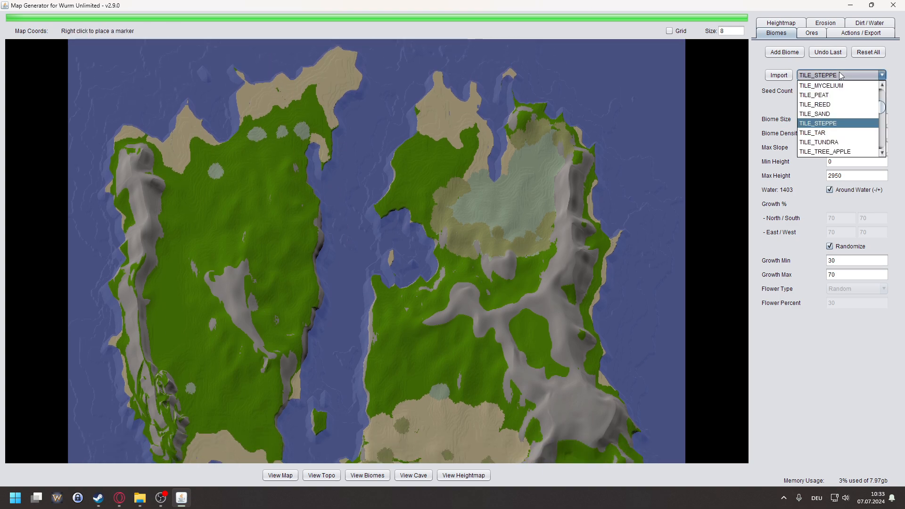
{"action": "scroll", "coordinate": [855, 113], "scroll_direction": "down", "scroll_amount": 5}
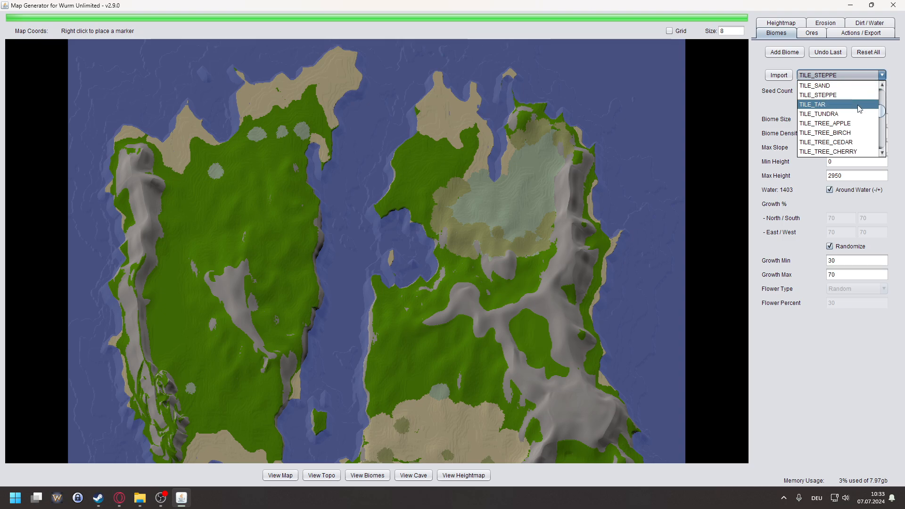
{"action": "left_click", "coordinate": [849, 152]}
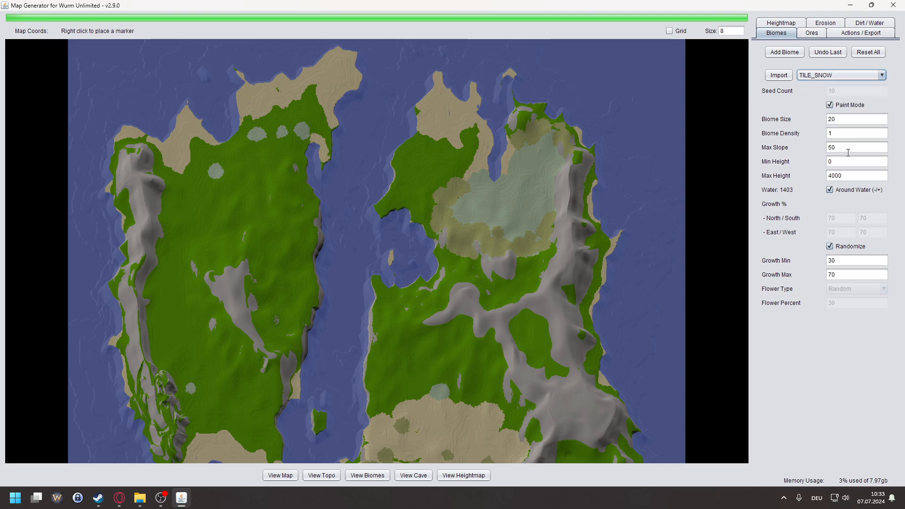
{"action": "scroll", "coordinate": [593, 409], "scroll_direction": "up", "scroll_amount": 2}
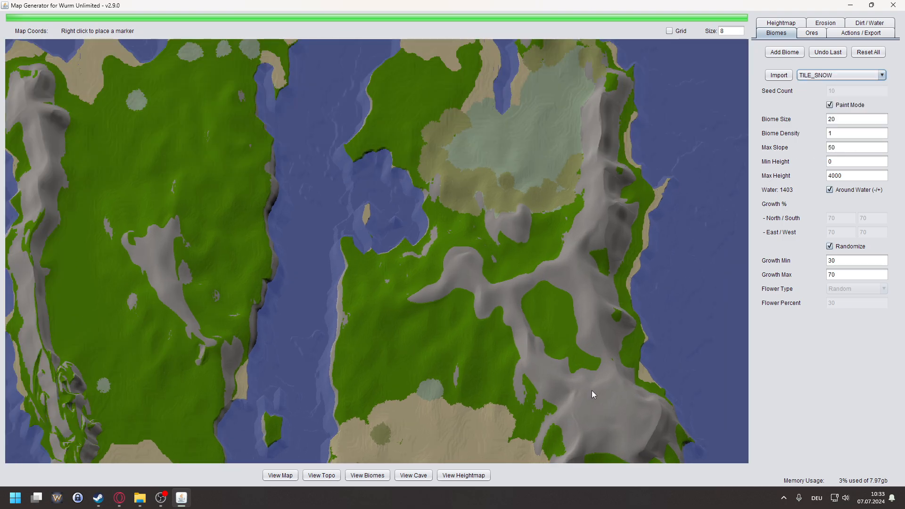
{"action": "left_click", "coordinate": [570, 264]}
{"action": "left_click", "coordinate": [557, 256]}
- Place markers beside the new snow patch to read the terrain height there
{"action": "right_click", "coordinate": [556, 249]}
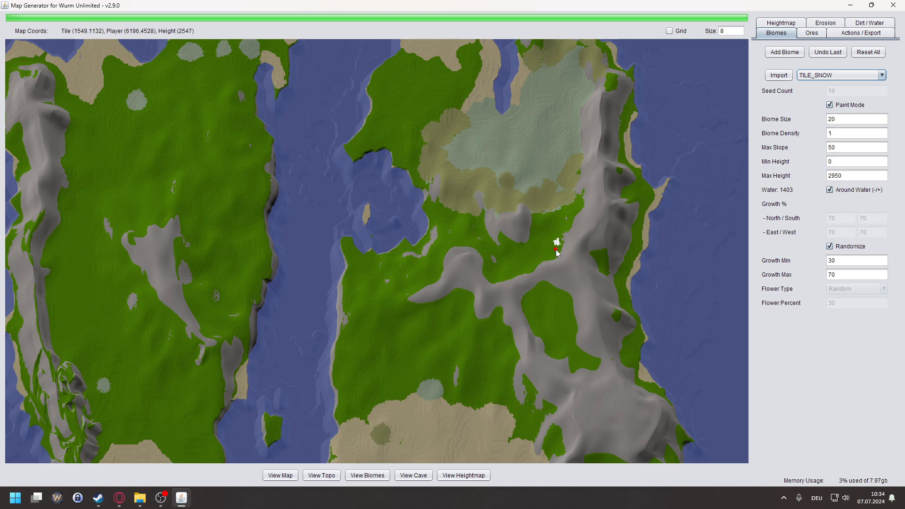
{"action": "right_click", "coordinate": [556, 250]}
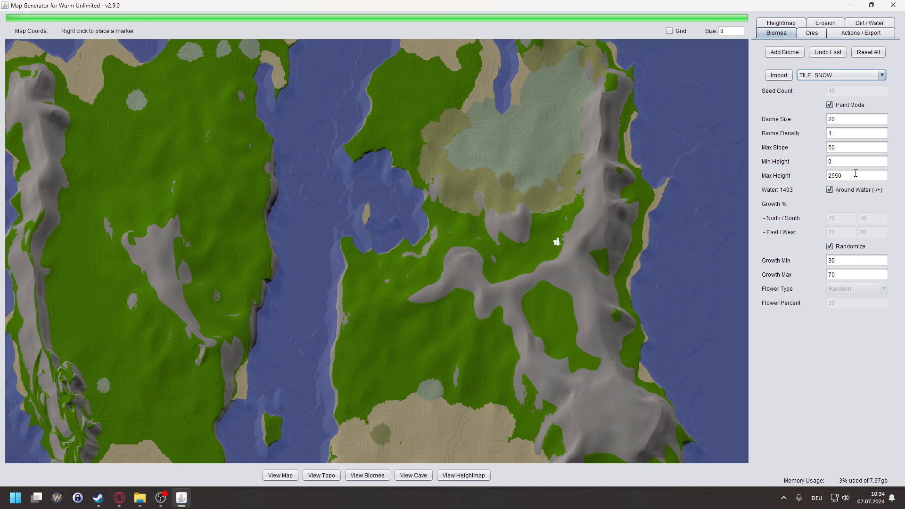
{"action": "right_click", "coordinate": [553, 254]}
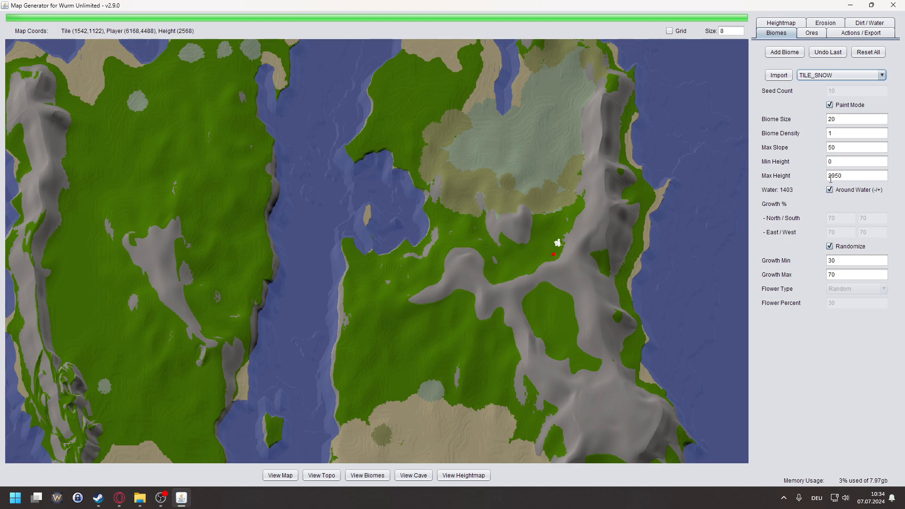
- Paint more size-20 snow patches south of the first one, along the foot of the mountain ridge
{"action": "scroll", "coordinate": [515, 269], "scroll_direction": "up", "scroll_amount": 2}
{"action": "scroll", "coordinate": [566, 268], "scroll_direction": "up", "scroll_amount": 3}
{"action": "left_click", "coordinate": [557, 253]}
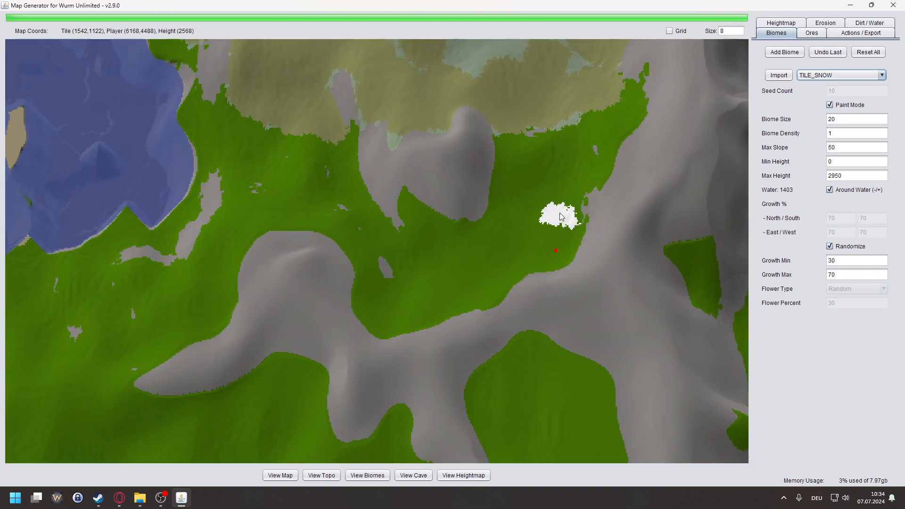
{"action": "left_click", "coordinate": [549, 292]}
{"action": "left_click", "coordinate": [554, 311]}
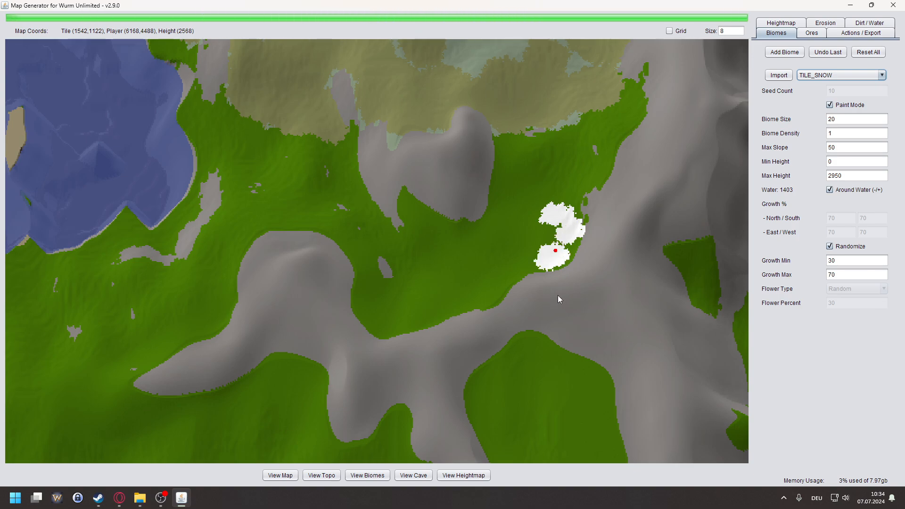
{"action": "left_click", "coordinate": [573, 293]}
- Extend the snow strip southwestward along the edge of the rock
{"action": "scroll", "coordinate": [539, 312], "scroll_direction": "down", "scroll_amount": 3}
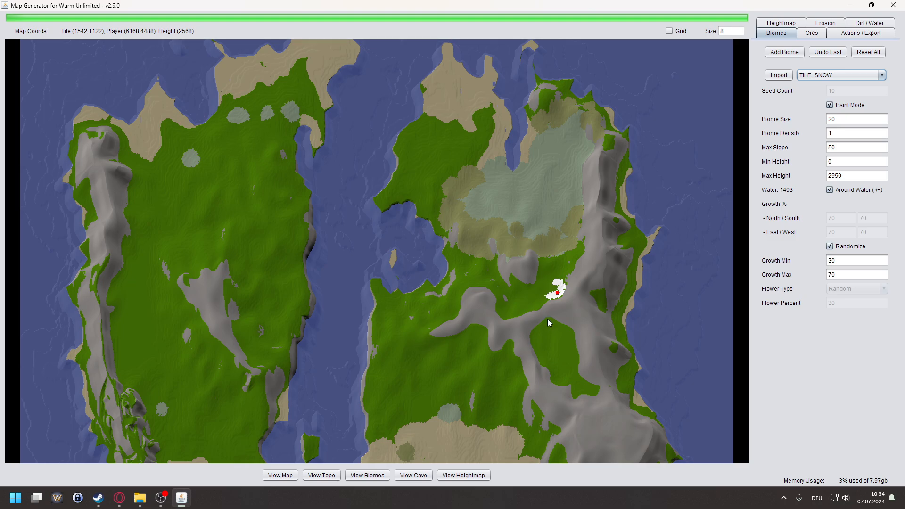
{"action": "scroll", "coordinate": [547, 319], "scroll_direction": "up", "scroll_amount": 3}
{"action": "left_click", "coordinate": [550, 296]}
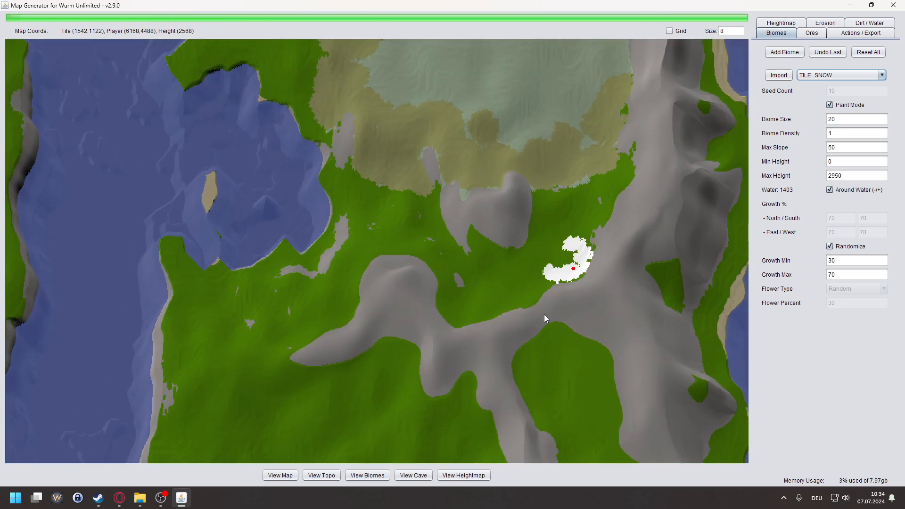
{"action": "left_click", "coordinate": [538, 301]}
{"action": "left_click", "coordinate": [540, 318]}
{"action": "left_click", "coordinate": [545, 304]}
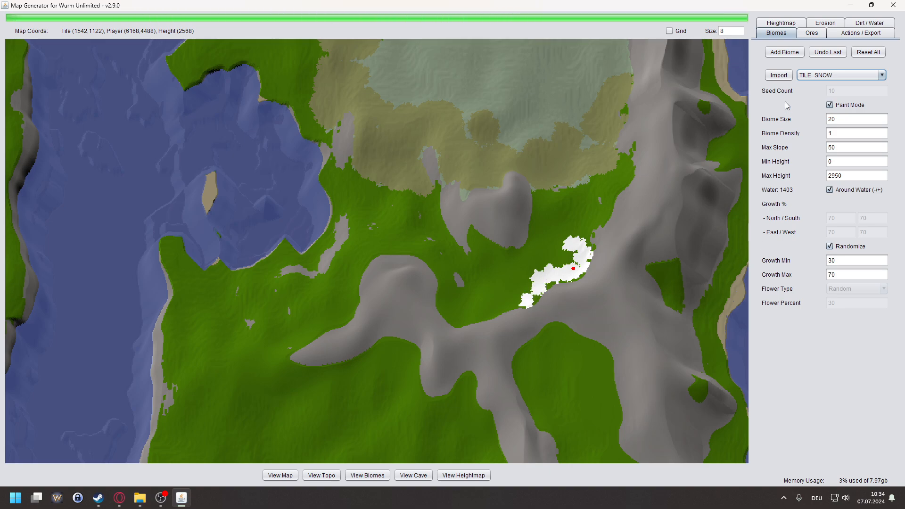
- Scatter size-20 snow patches randomly over the whole map using a seed count of 10
{"action": "scroll", "coordinate": [507, 263], "scroll_direction": "down", "scroll_amount": 3}
{"action": "scroll", "coordinate": [487, 271], "scroll_direction": "down", "scroll_amount": 2}
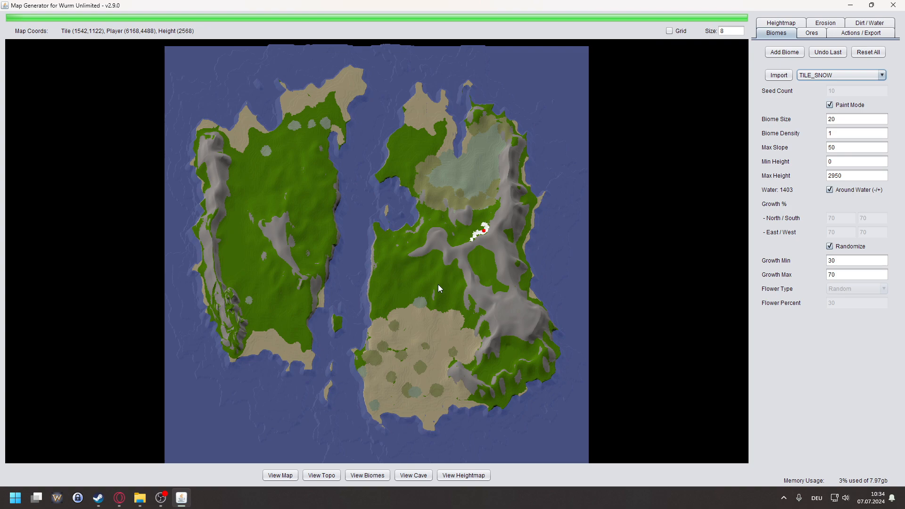
{"action": "scroll", "coordinate": [425, 298], "scroll_direction": "up", "scroll_amount": 1}
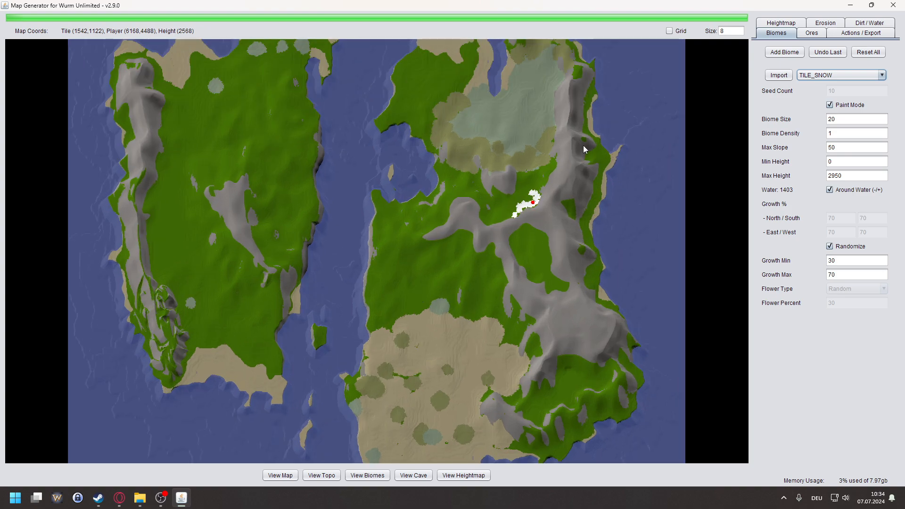
{"action": "left_click", "coordinate": [776, 53]}
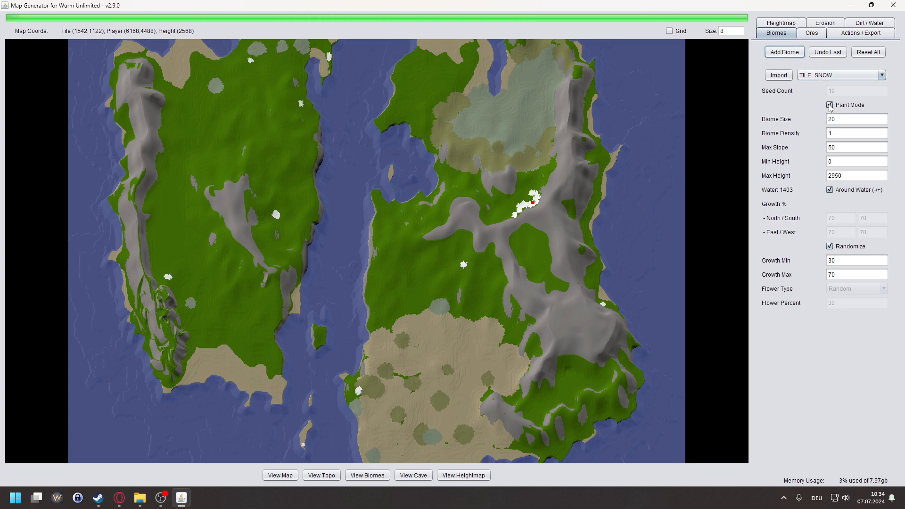
{"action": "scroll", "coordinate": [624, 182], "scroll_direction": "down", "scroll_amount": 2}
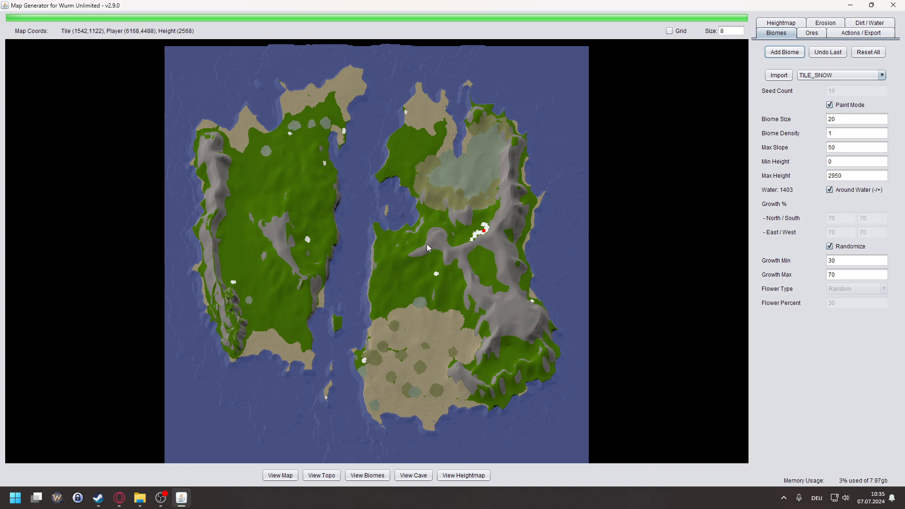
- Set the snow biome's minimum height to 2000 and scatter two more batches of patches over the map
{"action": "left_click", "coordinate": [843, 162]}
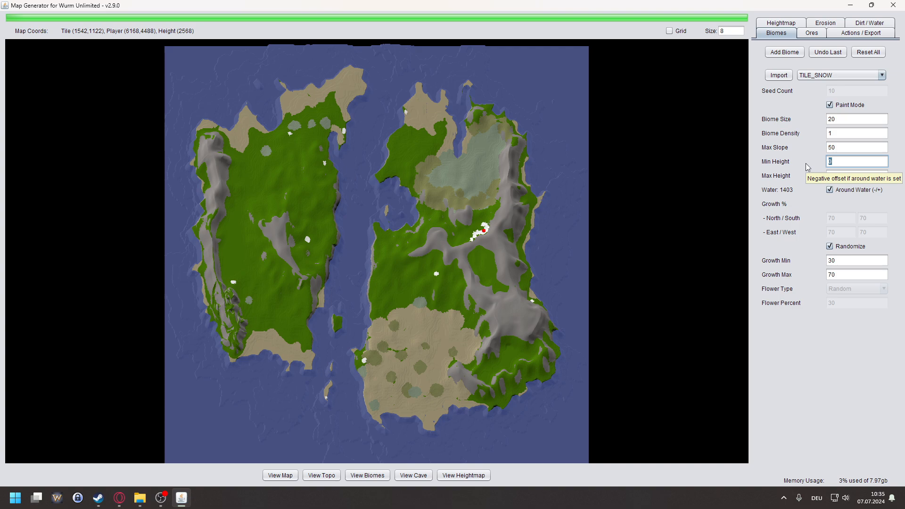
{"action": "type", "text": "2000"}
{"action": "left_click", "coordinate": [786, 52]}
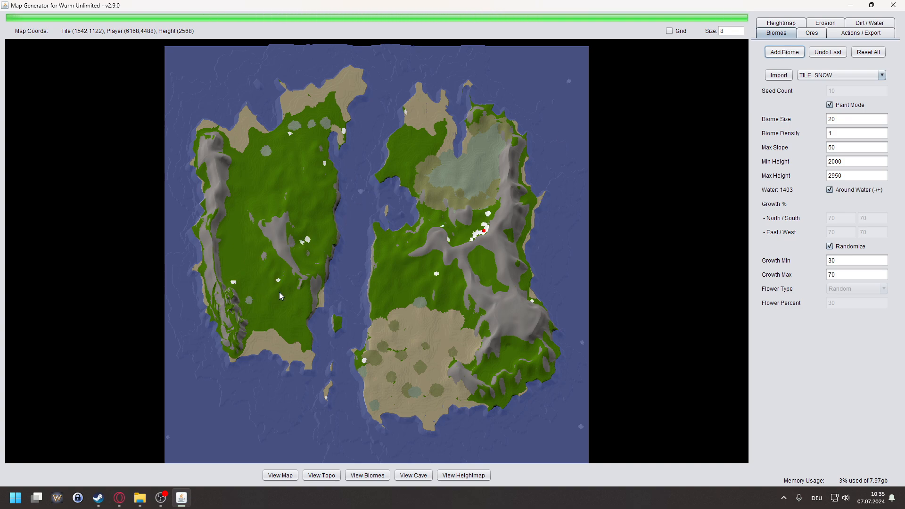
{"action": "left_click", "coordinate": [775, 54]}
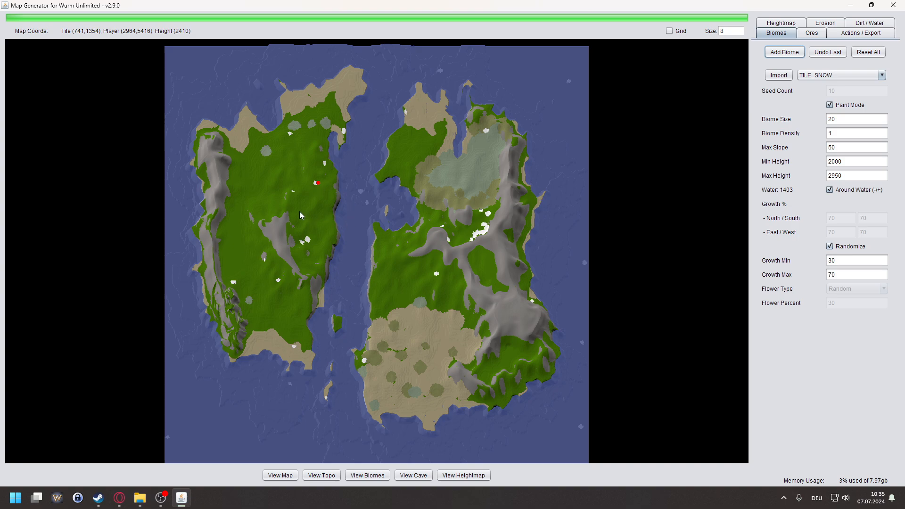
- Mark a spot on the grassland west of the rock spur on the eastern landmass to read its terrain height
{"action": "scroll", "coordinate": [300, 215], "scroll_direction": "up", "scroll_amount": 3}
{"action": "scroll", "coordinate": [243, 248], "scroll_direction": "down", "scroll_amount": 2}
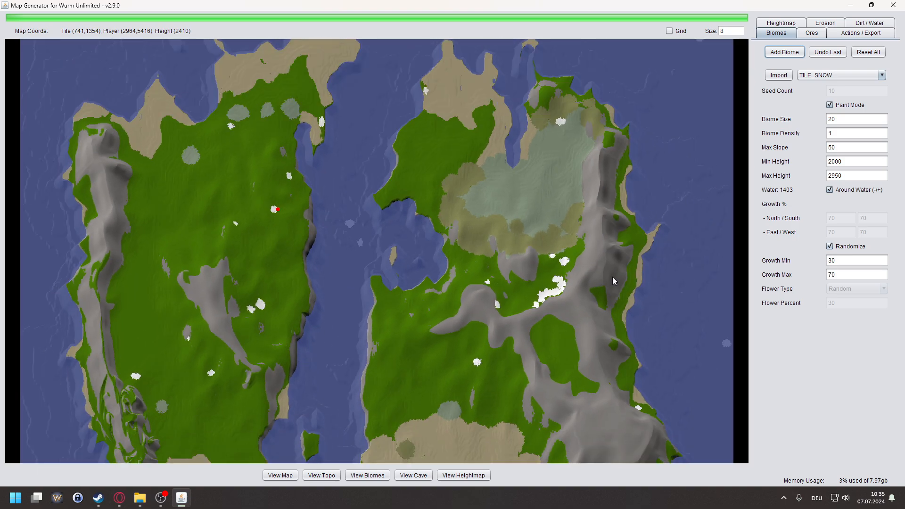
{"action": "left_click", "coordinate": [412, 333]}
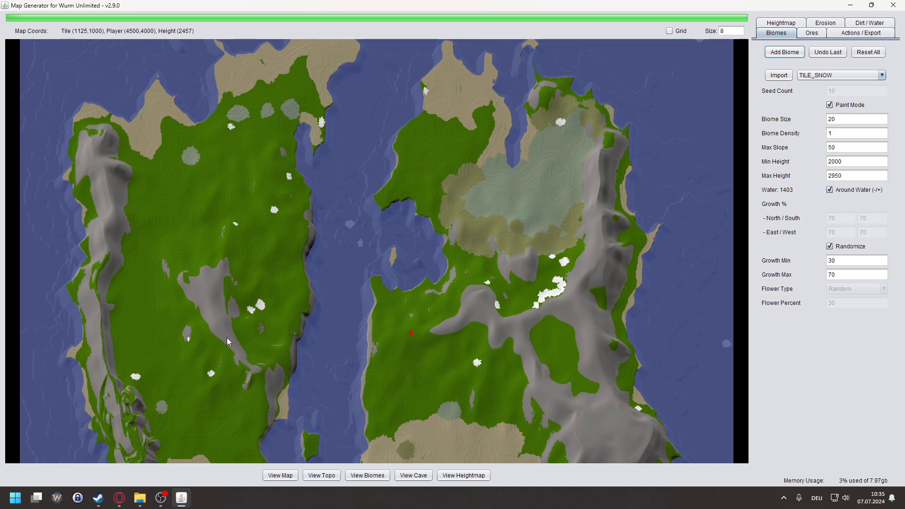
- Set the snow biome's minimum height to 2350 and scatter three batches of size-20 patches over the map
{"action": "left_click", "coordinate": [851, 161]}
{"action": "key", "text": "ctrl+a"}
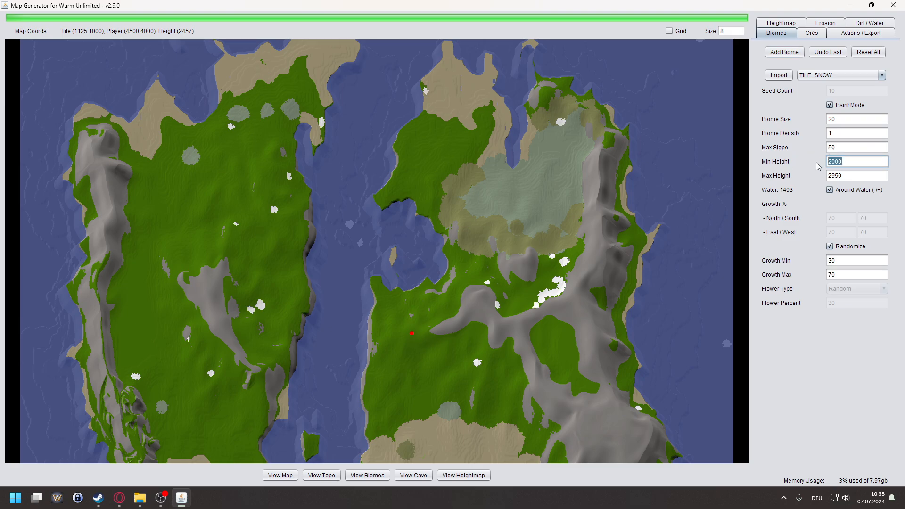
{"action": "type", "text": "23"}
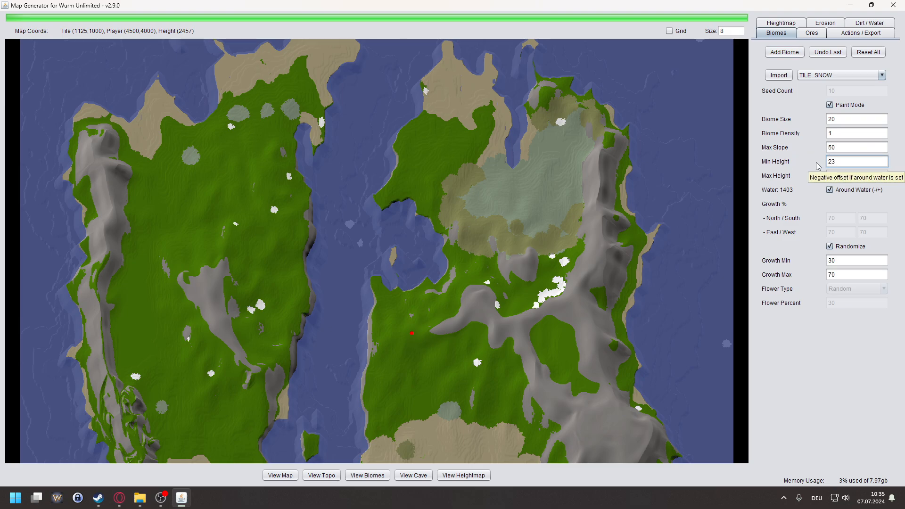
{"action": "left_click", "coordinate": [774, 54]}
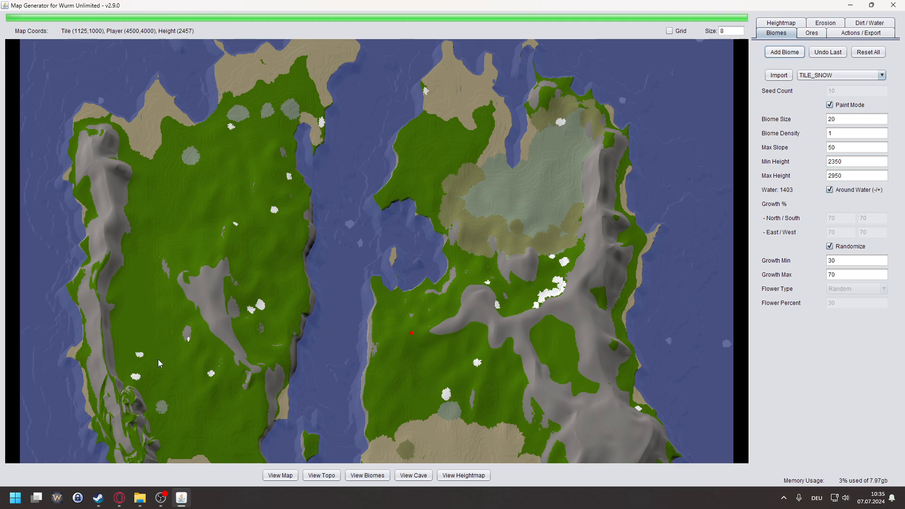
{"action": "scroll", "coordinate": [133, 381], "scroll_direction": "down", "scroll_amount": 2}
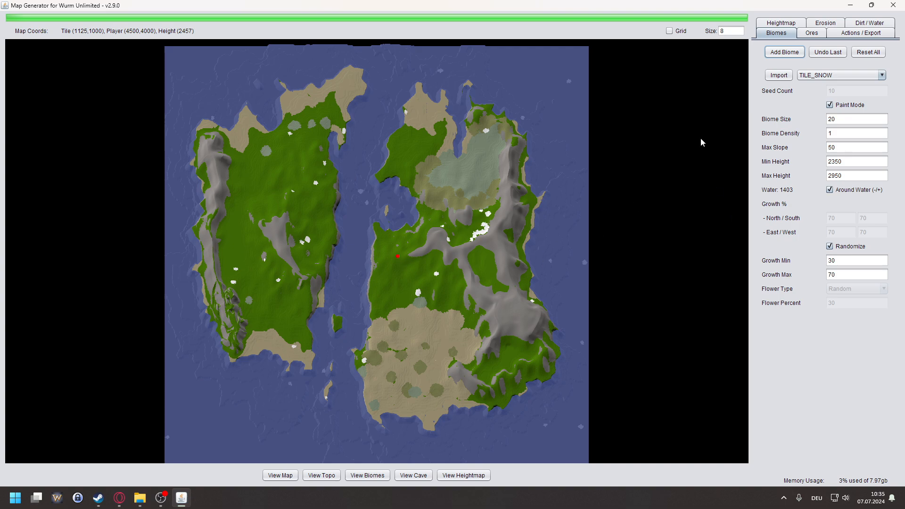
{"action": "left_click", "coordinate": [773, 54]}
{"action": "left_click", "coordinate": [773, 55]}
- Check a snow patch in the southern desert and scatter two more batches of size-20 snow patches
{"action": "scroll", "coordinate": [388, 359], "scroll_direction": "up", "scroll_amount": 3}
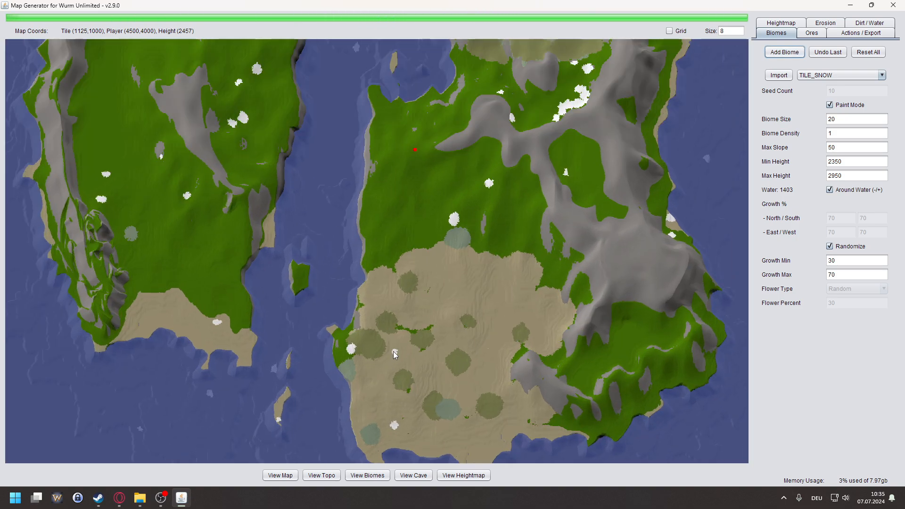
{"action": "left_click", "coordinate": [393, 352]}
{"action": "scroll", "coordinate": [410, 325], "scroll_direction": "down", "scroll_amount": 4}
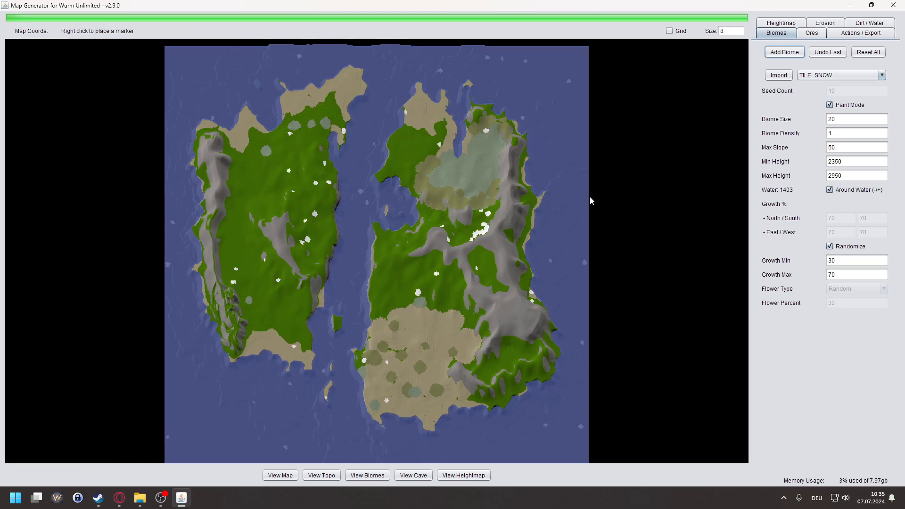
{"action": "left_click", "coordinate": [782, 52]}
{"action": "left_click", "coordinate": [782, 52]}
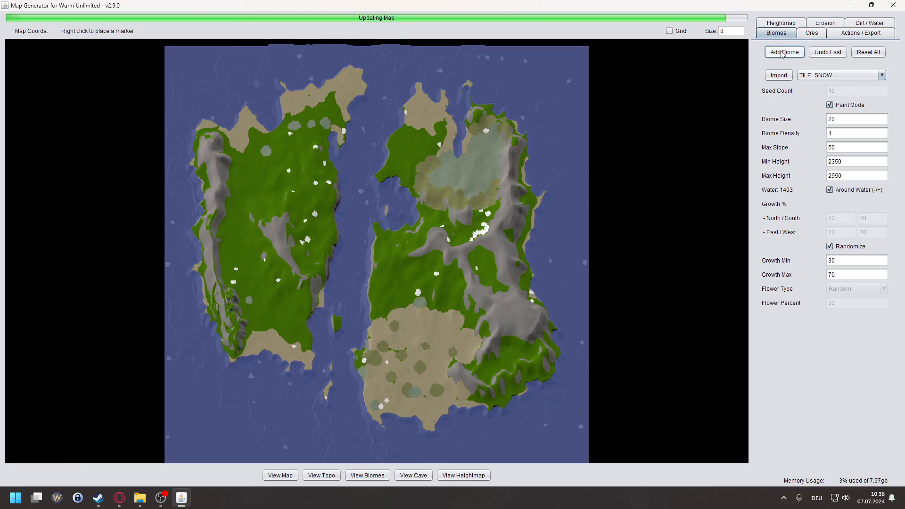
- Set the biome size to 200, scatter large snow areas over the map, and read terrain heights on the western one with markers
{"action": "left_click", "coordinate": [848, 115]}
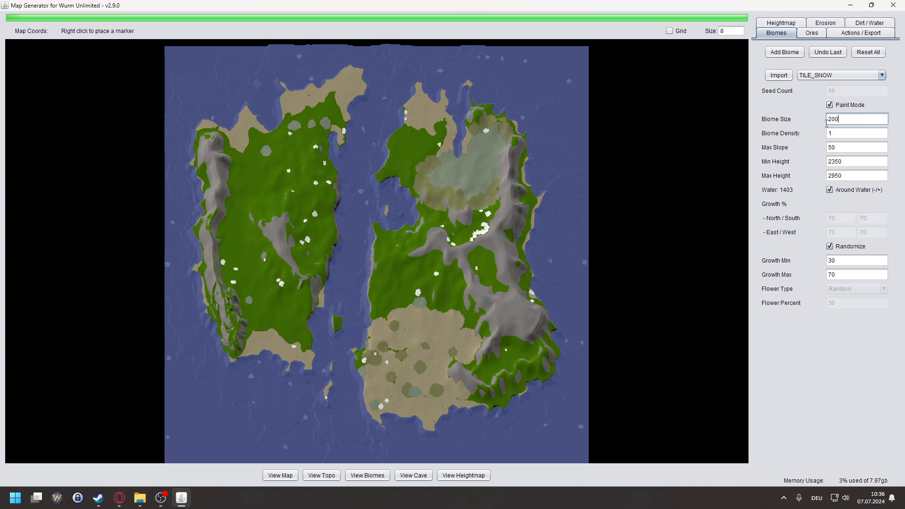
{"action": "left_click", "coordinate": [784, 51]}
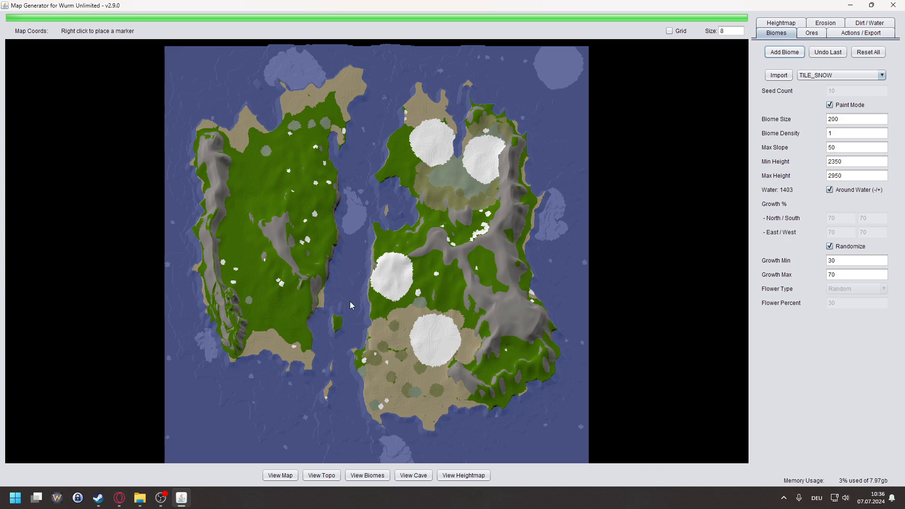
{"action": "scroll", "coordinate": [373, 327], "scroll_direction": "up", "scroll_amount": 1}
{"action": "scroll", "coordinate": [371, 325], "scroll_direction": "up", "scroll_amount": 1}
{"action": "right_click", "coordinate": [401, 231]}
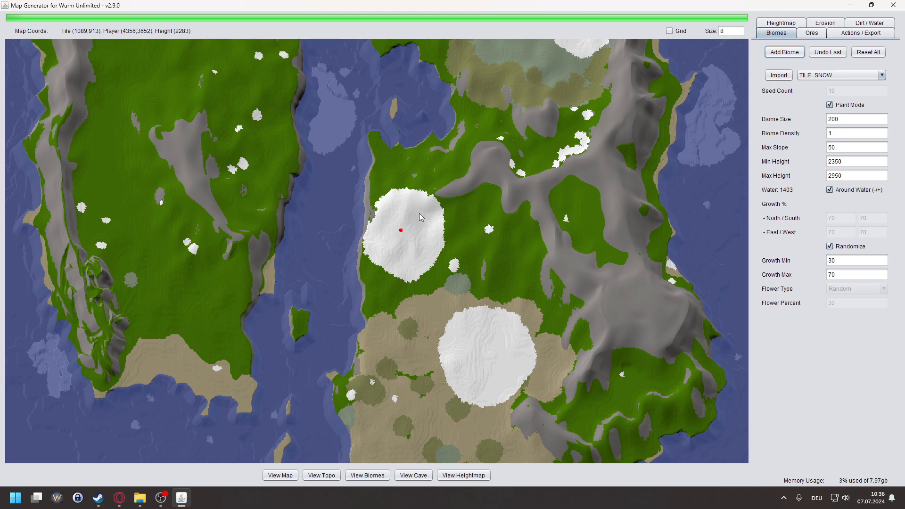
{"action": "right_click", "coordinate": [405, 207]}
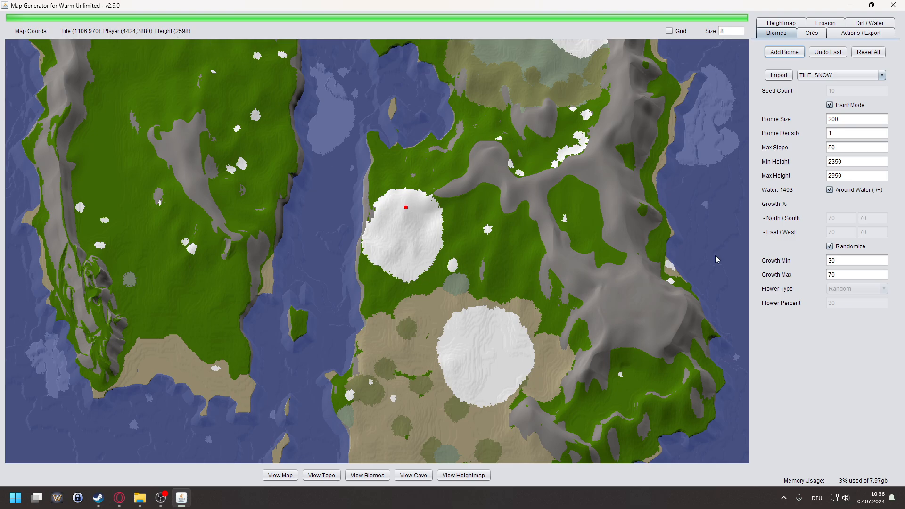
- Turn off growth randomization, set all four north/south and east/west growth values to 0, and add the size-200 snow biome again
{"action": "left_click", "coordinate": [830, 247]}
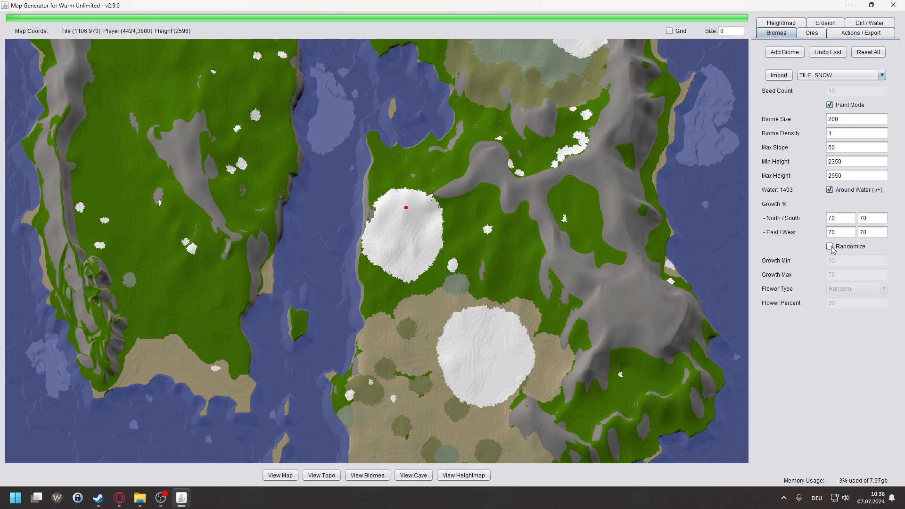
{"action": "left_click_drag", "start_coordinate": [841, 219], "coordinate": [804, 221]}
{"action": "type", "text": "0"}
{"action": "left_click", "coordinate": [879, 219]}
{"action": "type", "text": "0"}
{"action": "type", "text": "0"}
{"action": "left_click_drag", "start_coordinate": [877, 234], "coordinate": [796, 239]}
{"action": "type", "text": "0"}
{"action": "scroll", "coordinate": [679, 194], "scroll_direction": "down", "scroll_amount": 1}
{"action": "scroll", "coordinate": [678, 197], "scroll_direction": "down", "scroll_amount": 1}
{"action": "left_click", "coordinate": [784, 51]}
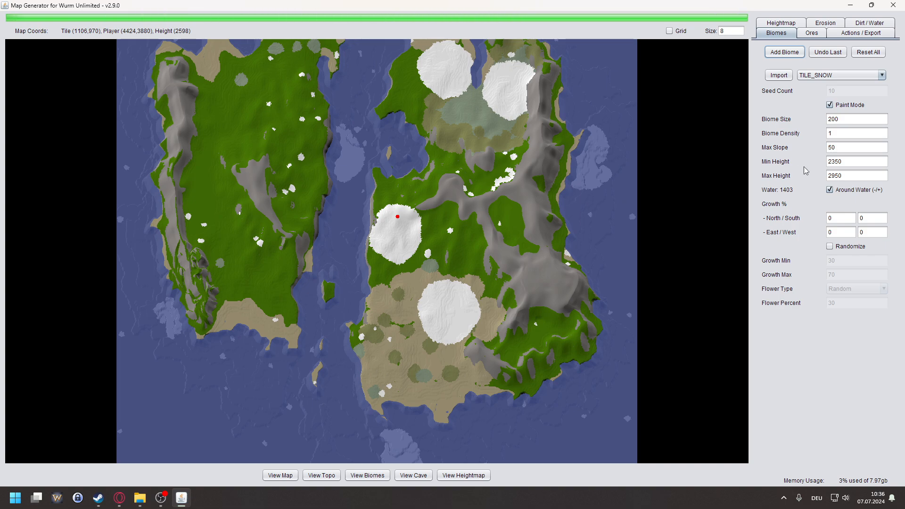
- Set all four north/south and east/west growth values of the snow biome to 10
{"action": "left_click_drag", "start_coordinate": [847, 221], "coordinate": [825, 218]}
{"action": "type", "text": "10"}
{"action": "key", "text": "Tab"}
{"action": "type", "text": "1010"}
{"action": "left_click_drag", "start_coordinate": [880, 218], "coordinate": [858, 220]}
{"action": "type", "text": "1"}
{"action": "left_click", "coordinate": [830, 232]}
{"action": "left_click_drag", "start_coordinate": [870, 232], "coordinate": [860, 232]}
- Try to paint size-200 snow areas with 10 percent growth at several spots on the eastern landmass
{"action": "left_click", "coordinate": [503, 227]}
{"action": "left_click", "coordinate": [464, 241]}
{"action": "left_click", "coordinate": [474, 257]}
{"action": "left_click", "coordinate": [421, 189]}
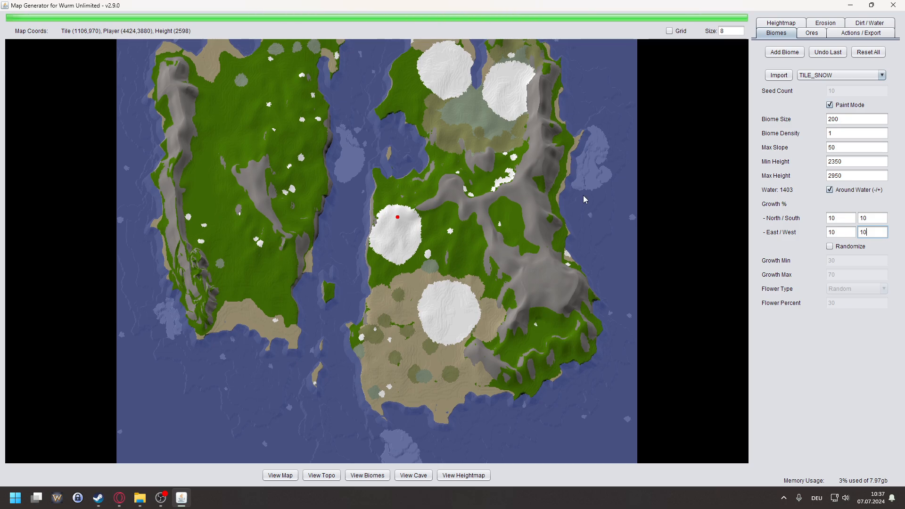
{"action": "scroll", "coordinate": [391, 250], "scroll_direction": "up", "scroll_amount": 1}
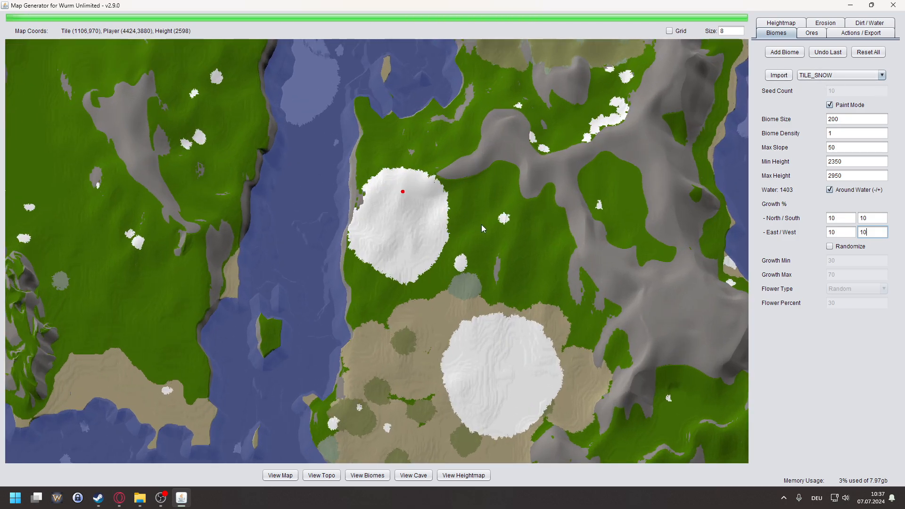
{"action": "left_click", "coordinate": [672, 387]}
{"action": "left_click", "coordinate": [694, 375]}
{"action": "left_click", "coordinate": [700, 397]}
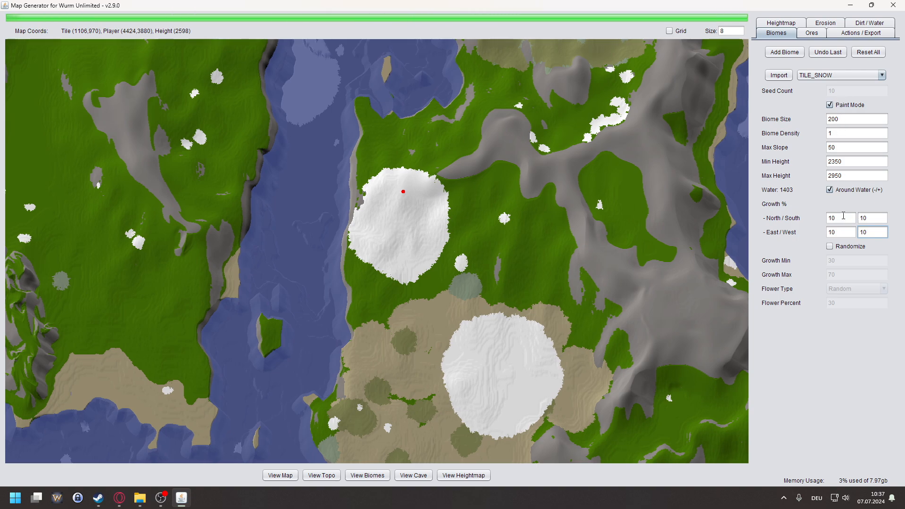
- Turn growth randomization back on, paint a size-200 snow area by the southeastern mountains, and place a marker on the western landmass
{"action": "left_click", "coordinate": [829, 246]}
{"action": "left_click", "coordinate": [691, 399]}
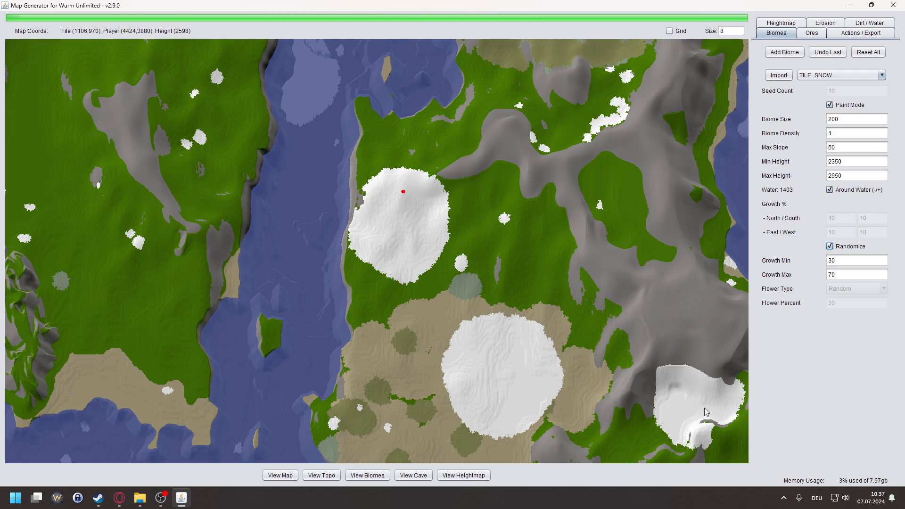
{"action": "left_click_drag", "start_coordinate": [705, 414], "coordinate": [583, 344]}
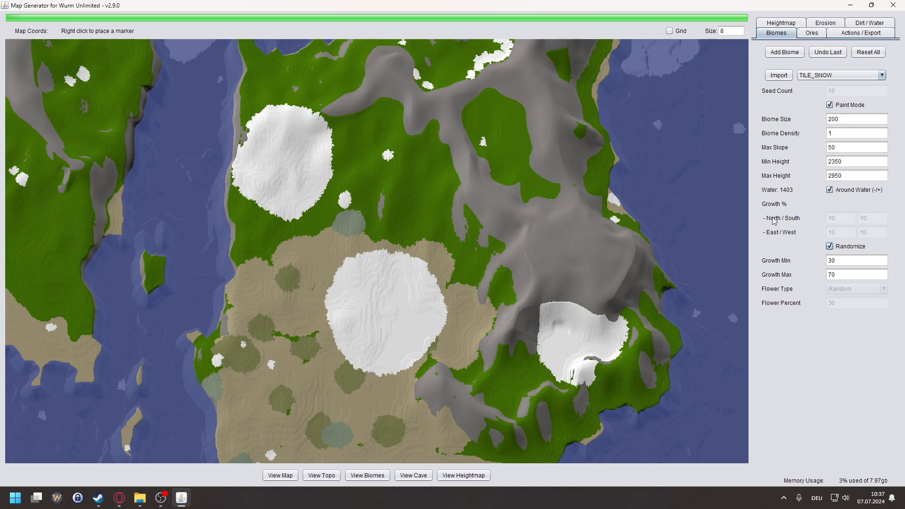
{"action": "mouse_move", "coordinate": [776, 208]}
{"action": "scroll", "coordinate": [475, 343], "scroll_direction": "down", "scroll_amount": 2}
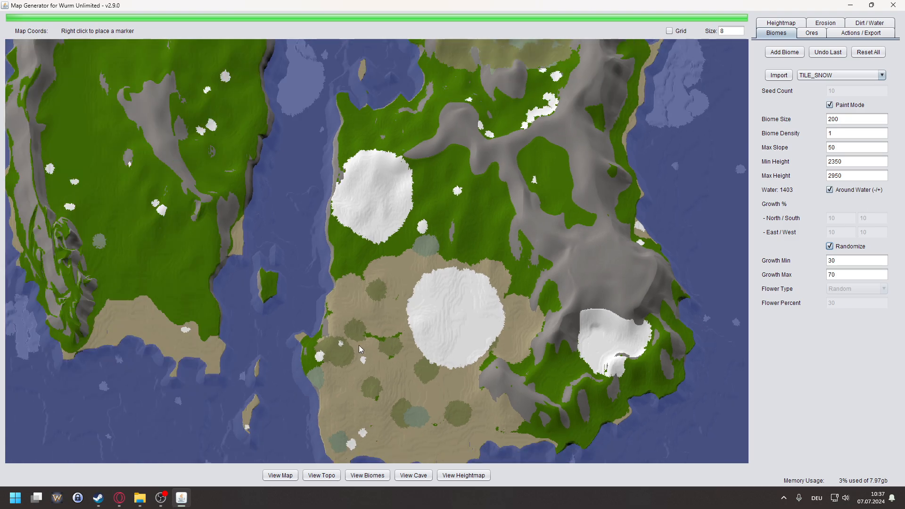
{"action": "scroll", "coordinate": [358, 345], "scroll_direction": "down", "scroll_amount": 2}
{"action": "right_click", "coordinate": [260, 265]}
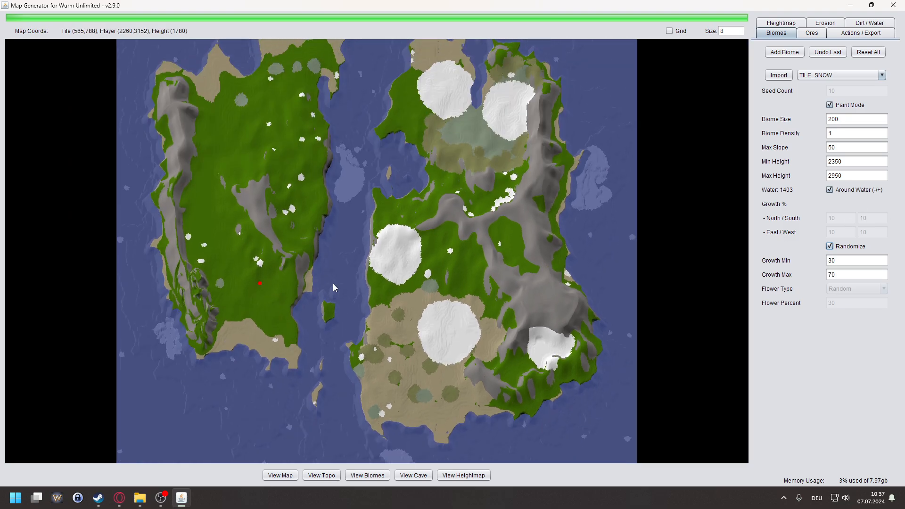
- Browse the available tile types, select TILE_GRASS as the biome, and check its flower type options
{"action": "left_click", "coordinate": [852, 77]}
{"action": "scroll", "coordinate": [832, 117], "scroll_direction": "up", "scroll_amount": 10}
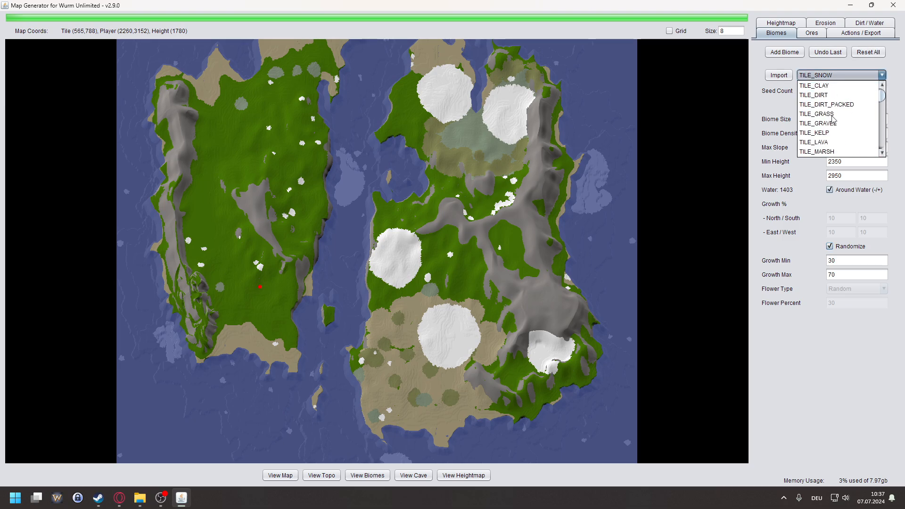
{"action": "scroll", "coordinate": [844, 113], "scroll_direction": "down", "scroll_amount": 2}
{"action": "scroll", "coordinate": [849, 110], "scroll_direction": "down", "scroll_amount": 8}
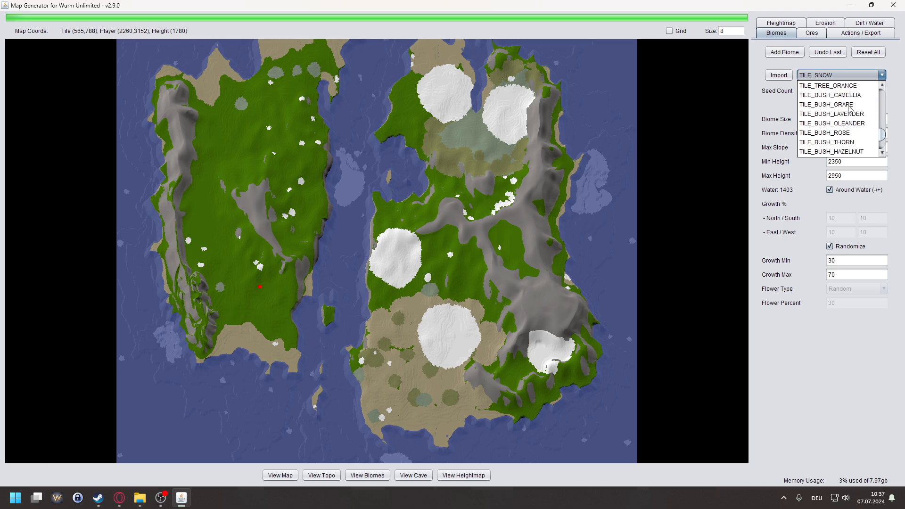
{"action": "scroll", "coordinate": [850, 108], "scroll_direction": "down", "scroll_amount": 2}
{"action": "scroll", "coordinate": [850, 108], "scroll_direction": "up", "scroll_amount": 9}
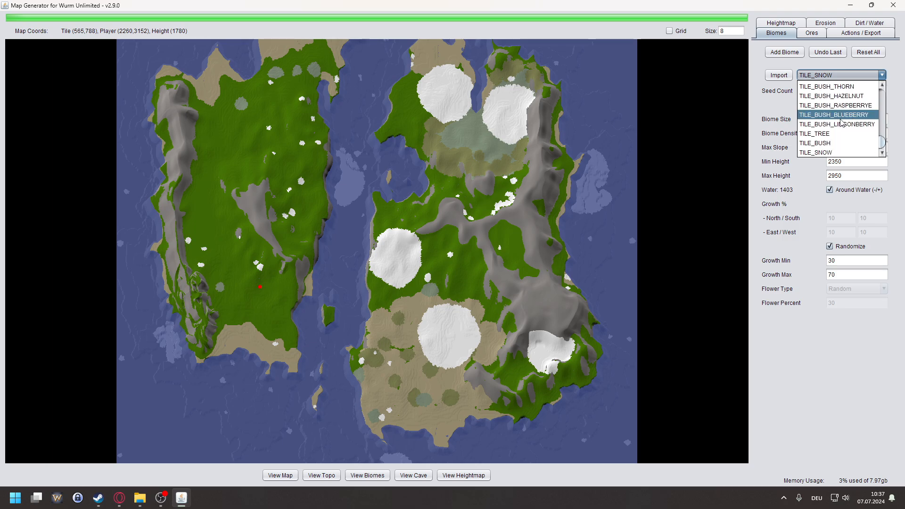
{"action": "scroll", "coordinate": [835, 96], "scroll_direction": "up", "scroll_amount": 3}
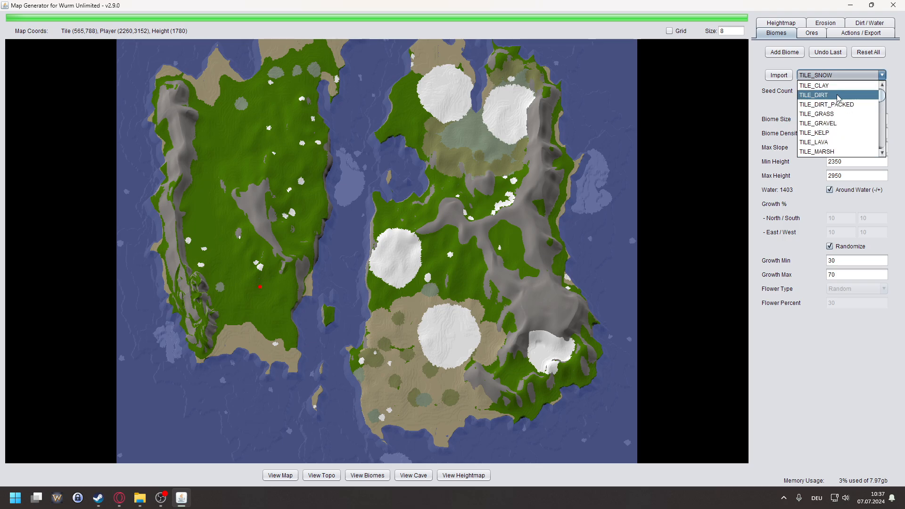
{"action": "left_click", "coordinate": [835, 113]}
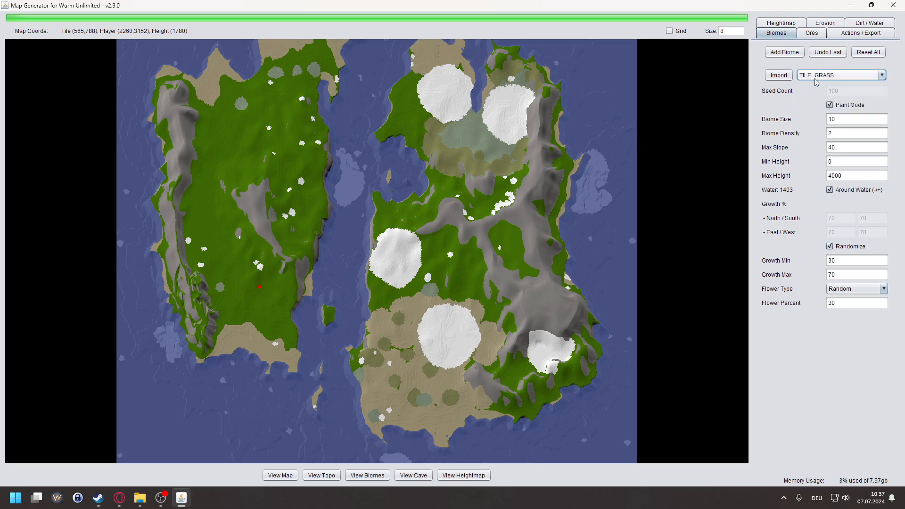
{"action": "left_click", "coordinate": [836, 290]}
{"action": "scroll", "coordinate": [846, 336], "scroll_direction": "down", "scroll_amount": 3}
{"action": "left_click", "coordinate": [775, 351]}
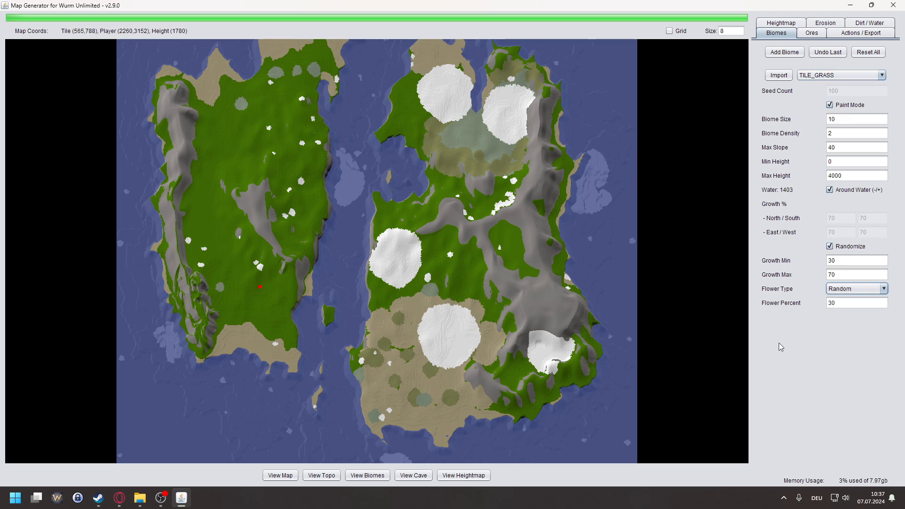
- Limit the grass biome to a maximum height of 2950, turn off paint mode, and scatter it over the map with 100 seeds
{"action": "scroll", "coordinate": [363, 219], "scroll_direction": "up", "scroll_amount": 3}
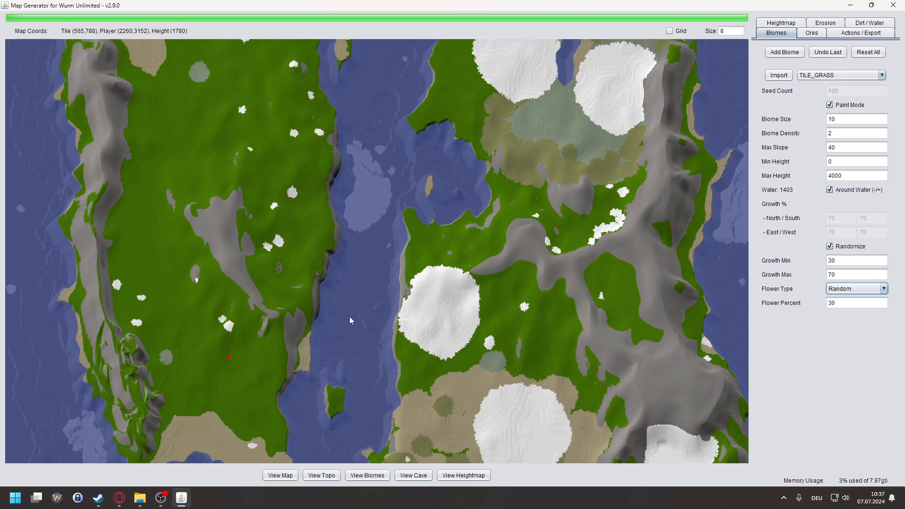
{"action": "mouse_move", "coordinate": [349, 317]}
{"action": "left_mouse_down"}
{"action": "mouse_move", "coordinate": [413, 293]}
{"action": "mouse_move", "coordinate": [365, 282]}
{"action": "mouse_move", "coordinate": [372, 257]}
{"action": "left_mouse_up"}
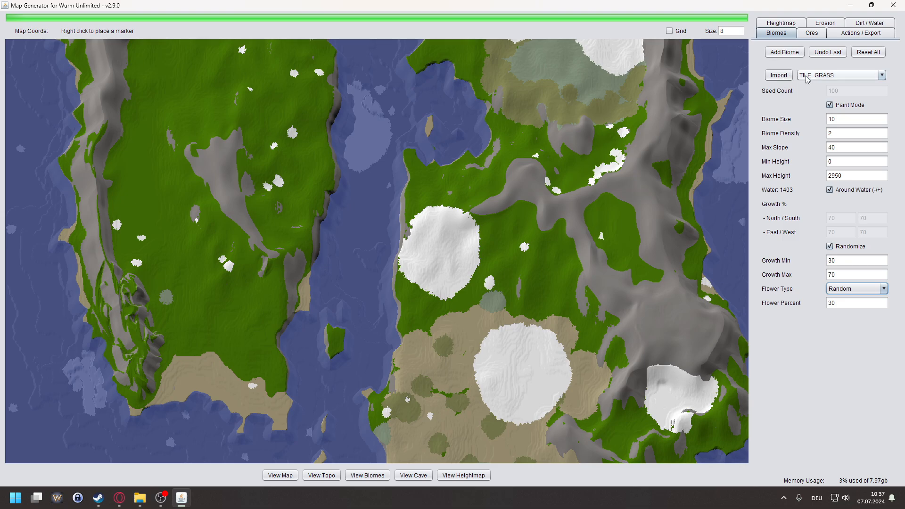
{"action": "left_click", "coordinate": [829, 105]}
{"action": "left_click", "coordinate": [784, 52]}
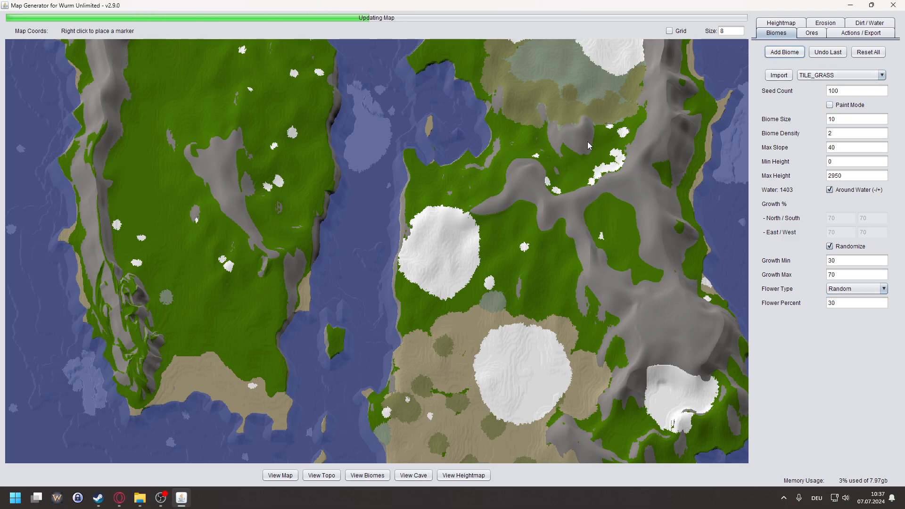
- Examine the scattered grass patches within the snow and desert areas on both landmasses
{"action": "scroll", "coordinate": [428, 307], "scroll_direction": "up", "scroll_amount": 1}
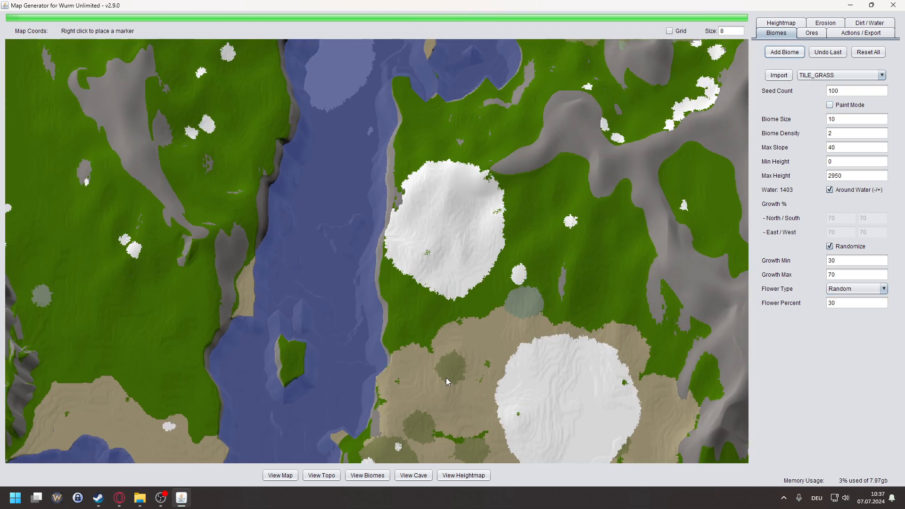
{"action": "scroll", "coordinate": [424, 384], "scroll_direction": "up", "scroll_amount": 1}
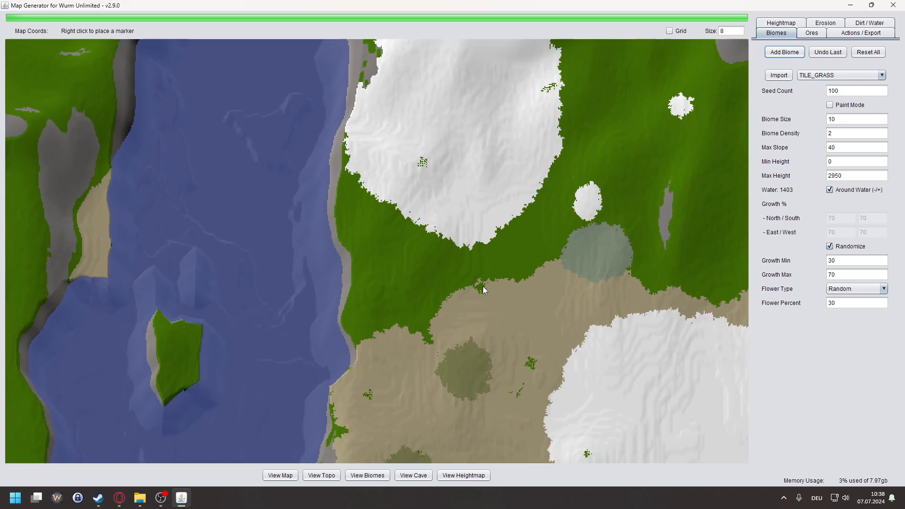
{"action": "scroll", "coordinate": [483, 288], "scroll_direction": "down", "scroll_amount": 1}
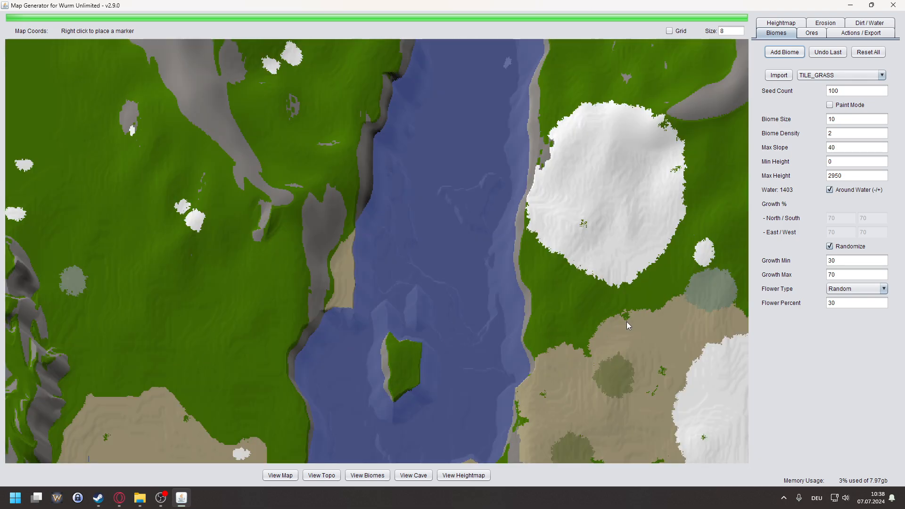
{"action": "scroll", "coordinate": [424, 370], "scroll_direction": "down", "scroll_amount": 6}
{"action": "right_click", "coordinate": [536, 194]}
{"action": "left_click_drag", "start_coordinate": [533, 216], "coordinate": [537, 238]}
{"action": "left_click_drag", "start_coordinate": [500, 195], "coordinate": [493, 235]}
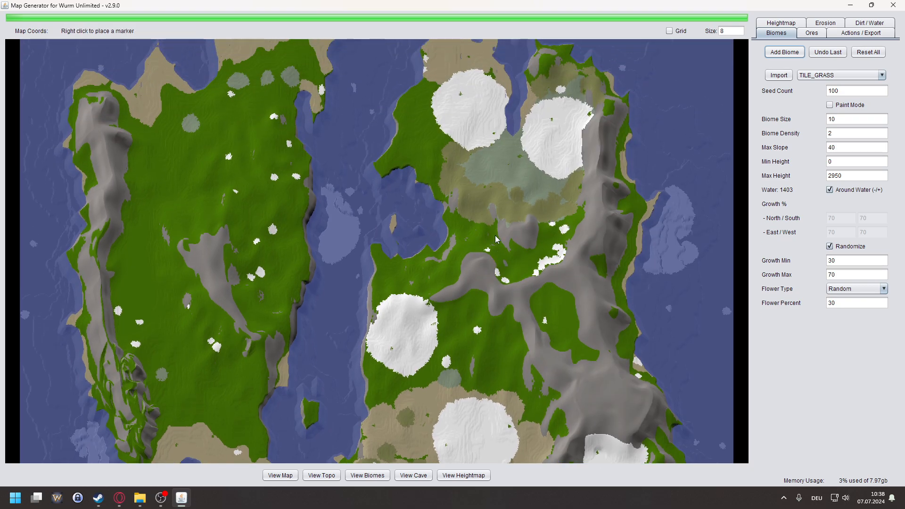
- Select TILE_GRAVEL as the biome and look through the remaining tile types for trees, bushes and terrain
{"action": "left_click", "coordinate": [813, 76]}
{"action": "left_click", "coordinate": [815, 75]}
{"action": "left_click", "coordinate": [815, 75]}
{"action": "left_click", "coordinate": [809, 124]}
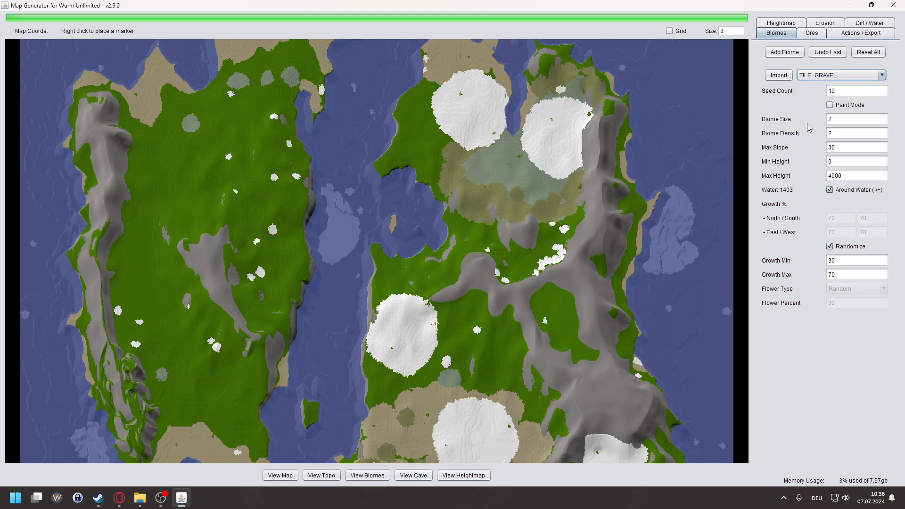
{"action": "left_click", "coordinate": [834, 76]}
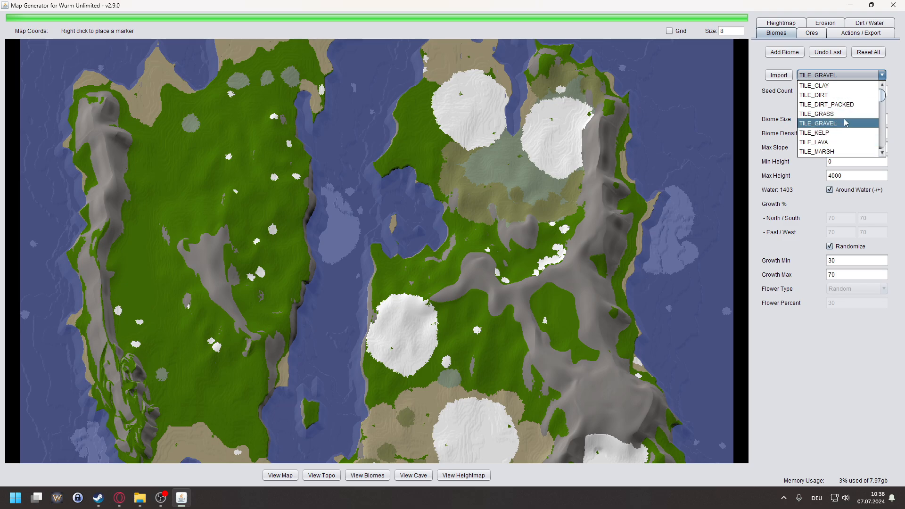
{"action": "scroll", "coordinate": [841, 126], "scroll_direction": "down", "scroll_amount": 8}
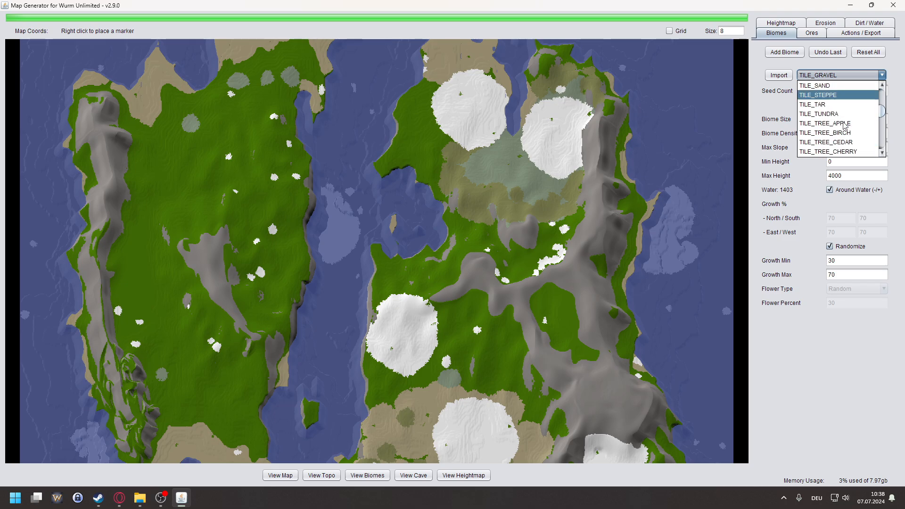
{"action": "scroll", "coordinate": [853, 136], "scroll_direction": "down", "scroll_amount": 5}
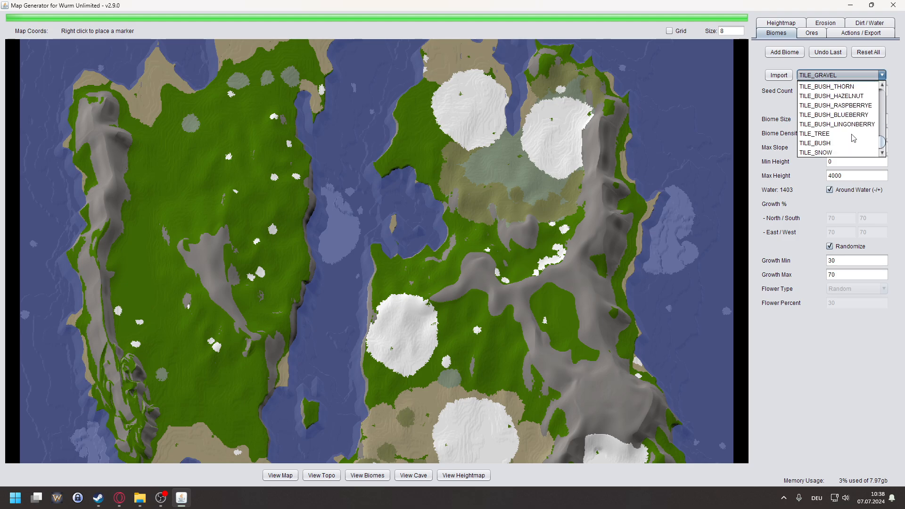
{"action": "scroll", "coordinate": [845, 135], "scroll_direction": "up", "scroll_amount": 12}
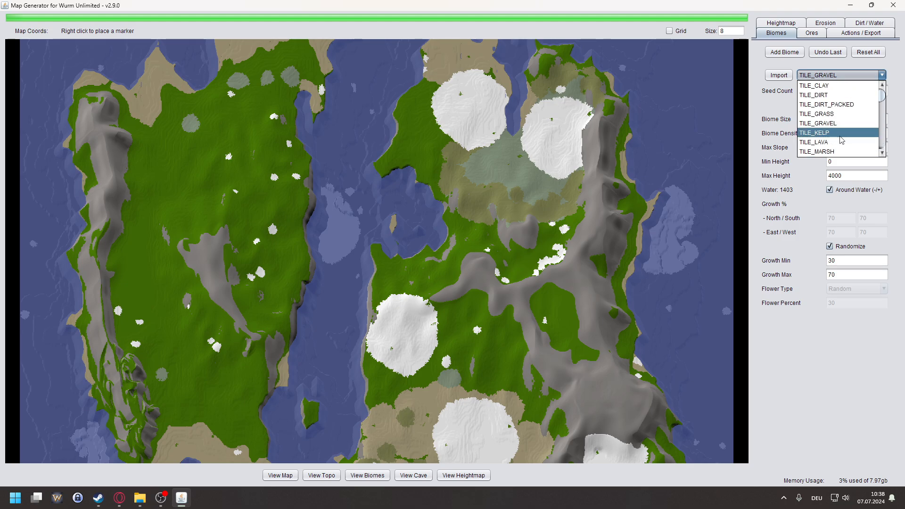
{"action": "scroll", "coordinate": [449, 233], "scroll_direction": "down", "scroll_amount": 3}
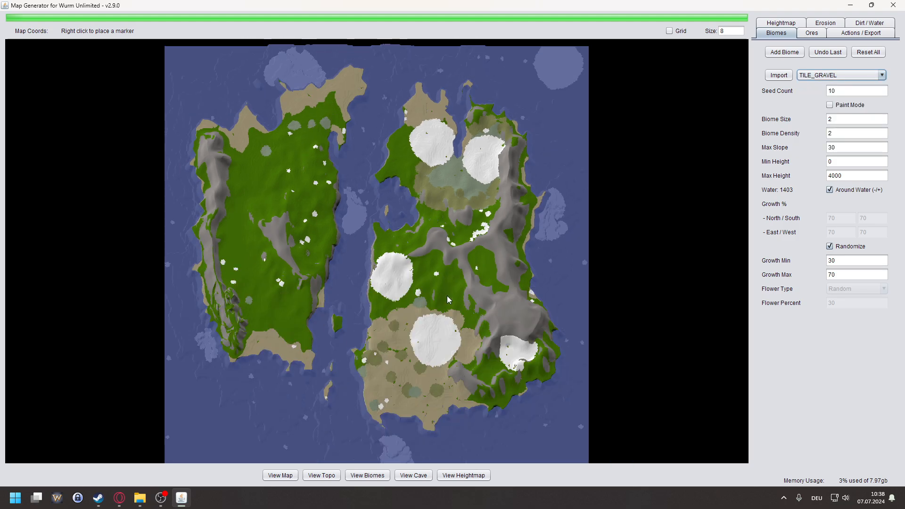
{"action": "left_click", "coordinate": [861, 33]}
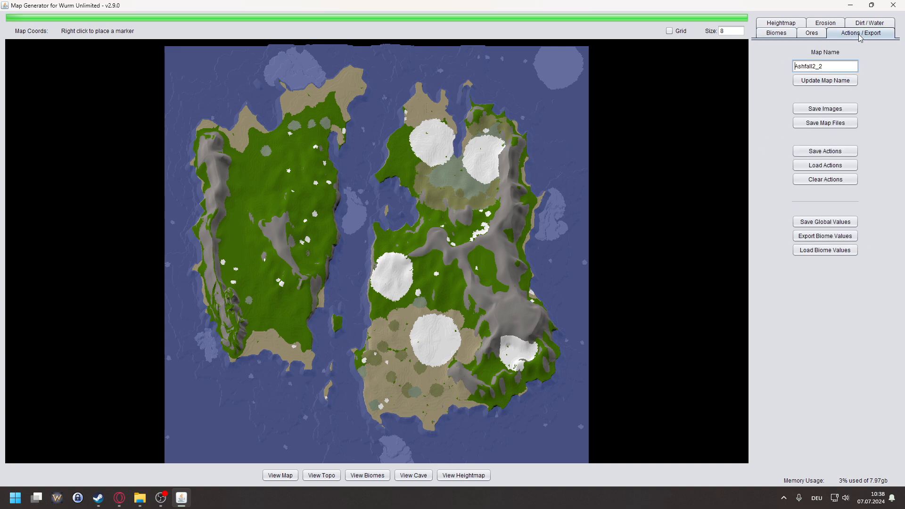
{"action": "left_click", "coordinate": [803, 155]}
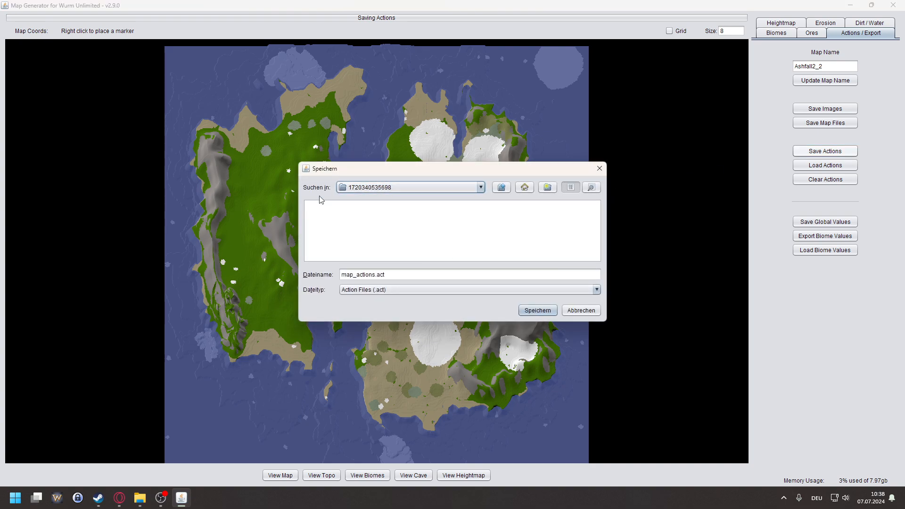
{"action": "left_click", "coordinate": [534, 311]}
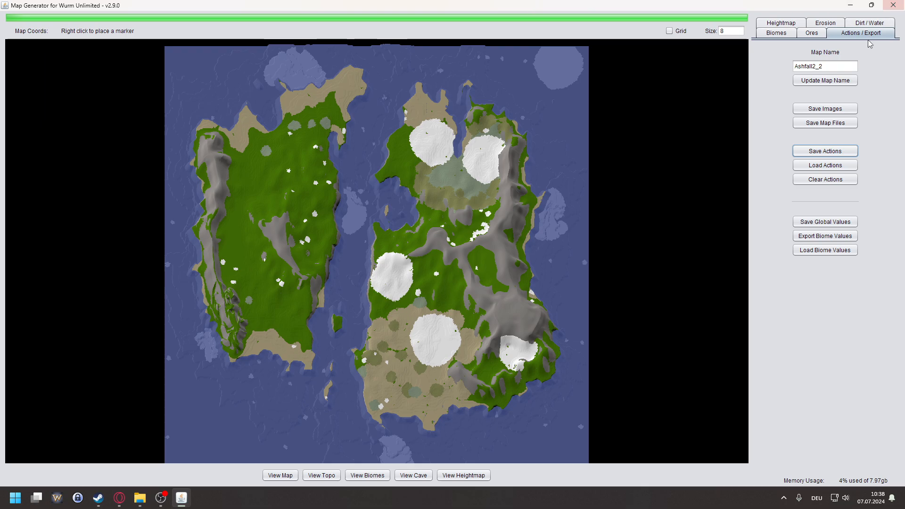
- Close the current session, relaunch the map generator, and import the heightmap image of the two landmasses
{"action": "left_click", "coordinate": [894, 6]}
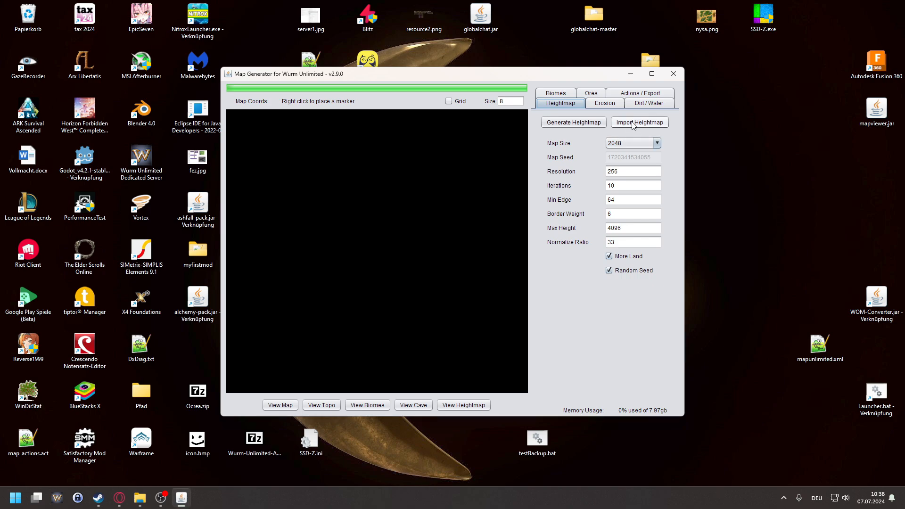
{"action": "left_click", "coordinate": [633, 123]}
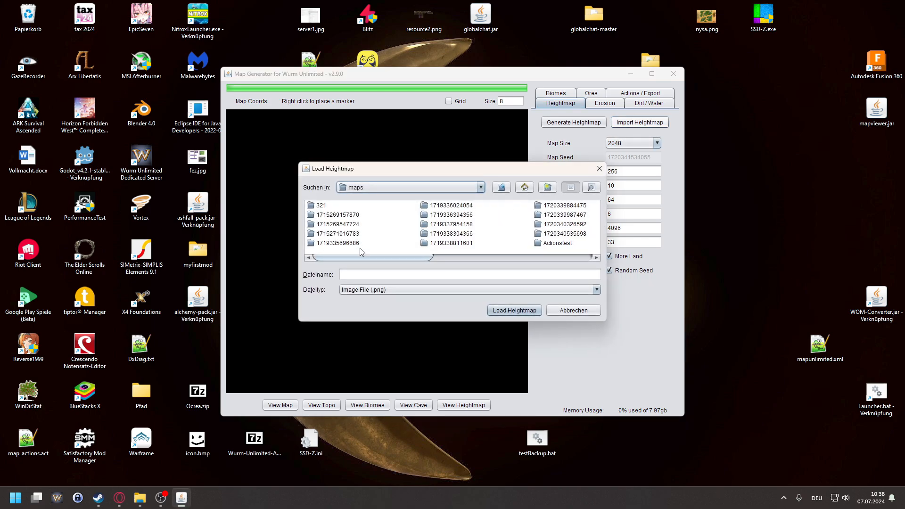
{"action": "left_click", "coordinate": [503, 259]}
{"action": "double_click", "coordinate": [451, 216]}
{"action": "left_click", "coordinate": [336, 224]}
{"action": "left_click", "coordinate": [515, 310]}
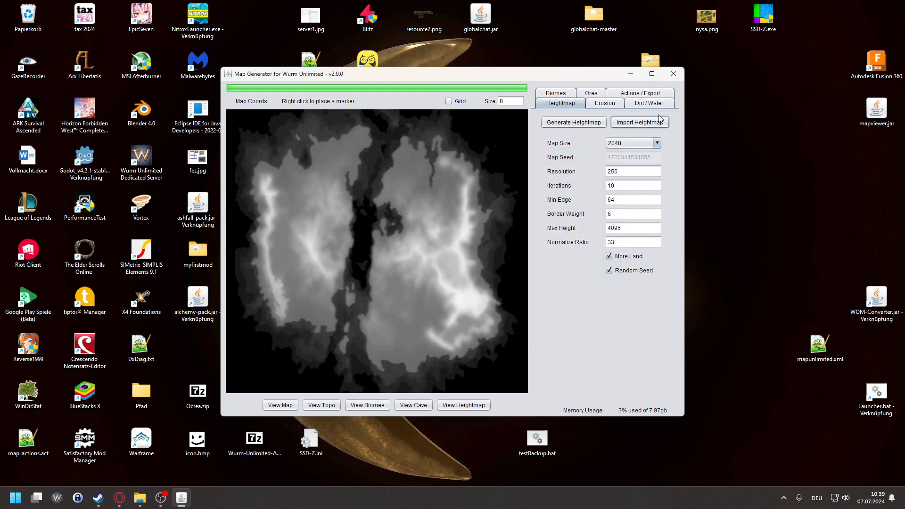
{"action": "left_click", "coordinate": [648, 103]}
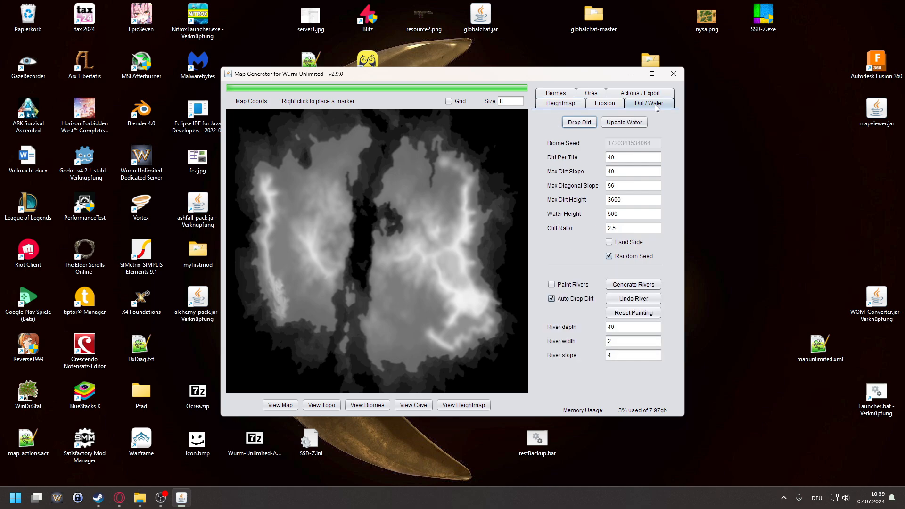
{"action": "left_click", "coordinate": [640, 92]}
{"action": "left_click", "coordinate": [605, 235]}
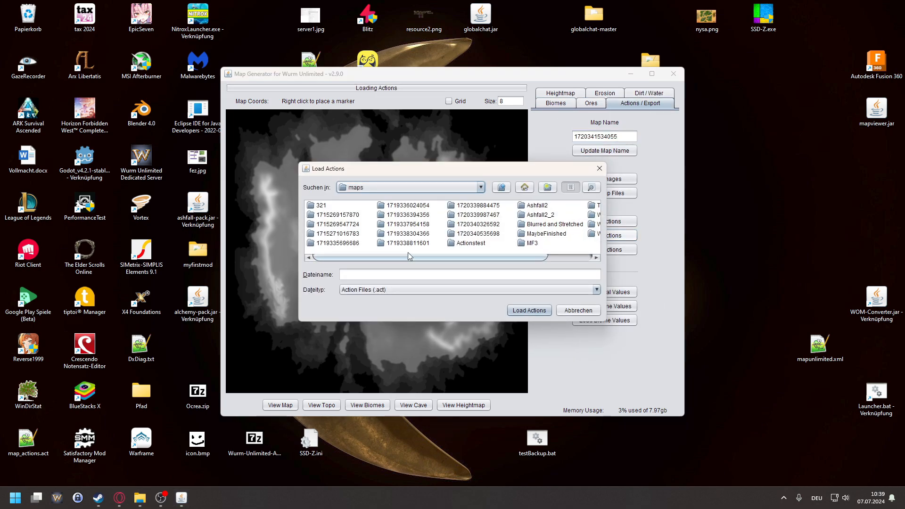
{"action": "left_click", "coordinate": [591, 187]}
{"action": "left_click", "coordinate": [557, 206]}
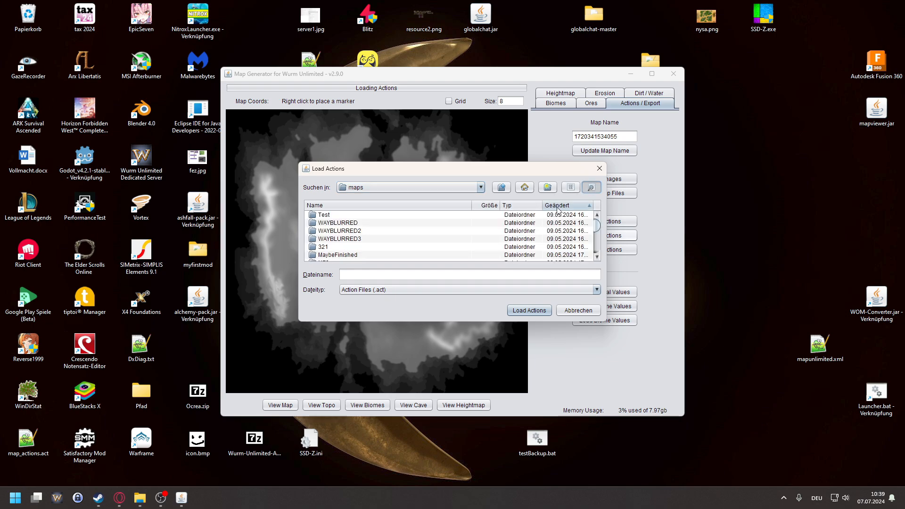
{"action": "left_click", "coordinate": [557, 207]}
{"action": "double_click", "coordinate": [331, 216]}
{"action": "left_click", "coordinate": [331, 215]}
{"action": "left_click", "coordinate": [527, 311]}
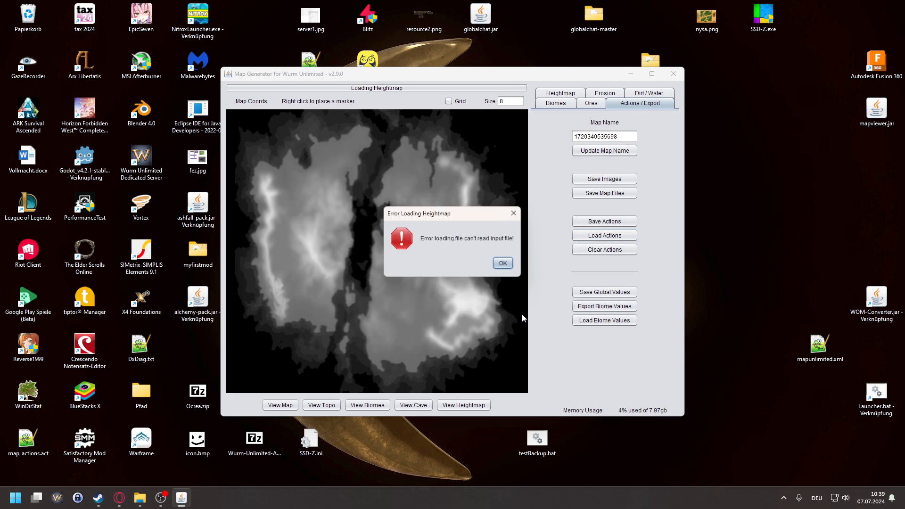
{"action": "left_click", "coordinate": [509, 267]}
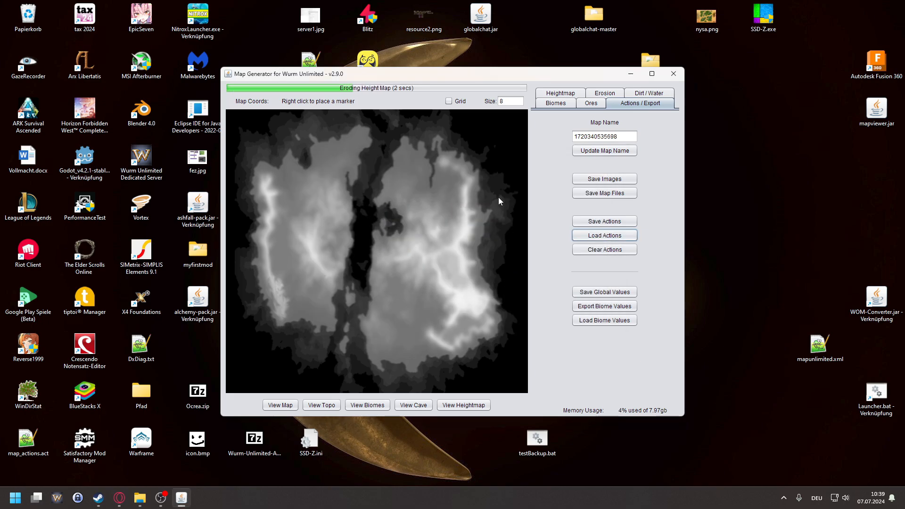
{"action": "left_click", "coordinate": [651, 73]}
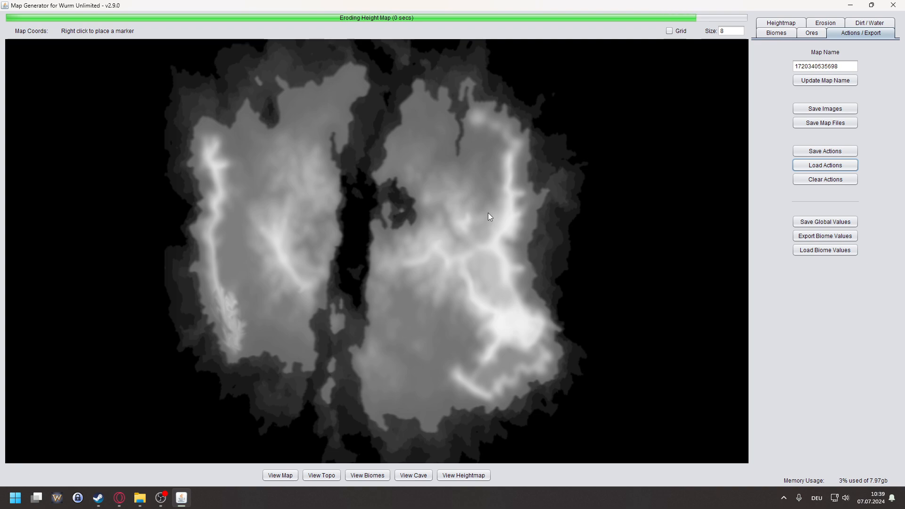
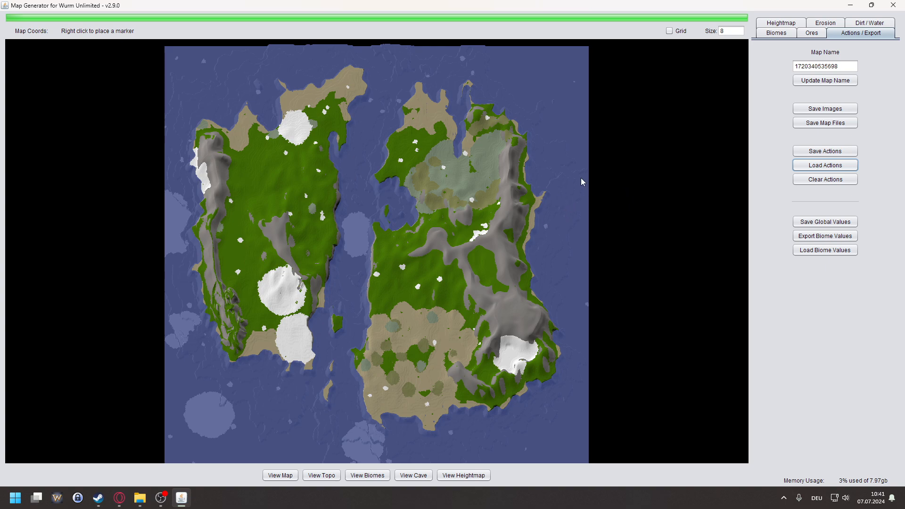
- Select TILE_CLAY as the biome and scatter it across the map with its default settings
{"action": "left_click", "coordinate": [776, 33]}
{"action": "left_click", "coordinate": [809, 75]}
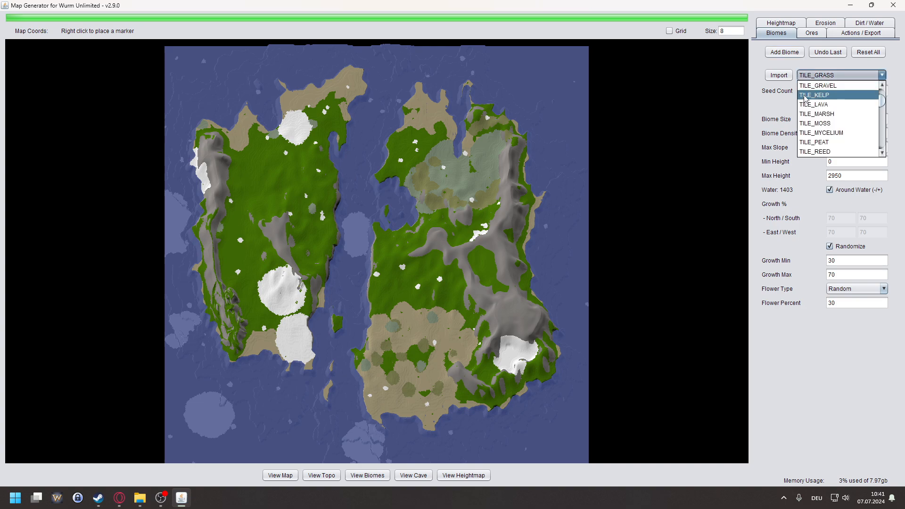
{"action": "scroll", "coordinate": [810, 99], "scroll_direction": "up", "scroll_amount": 2}
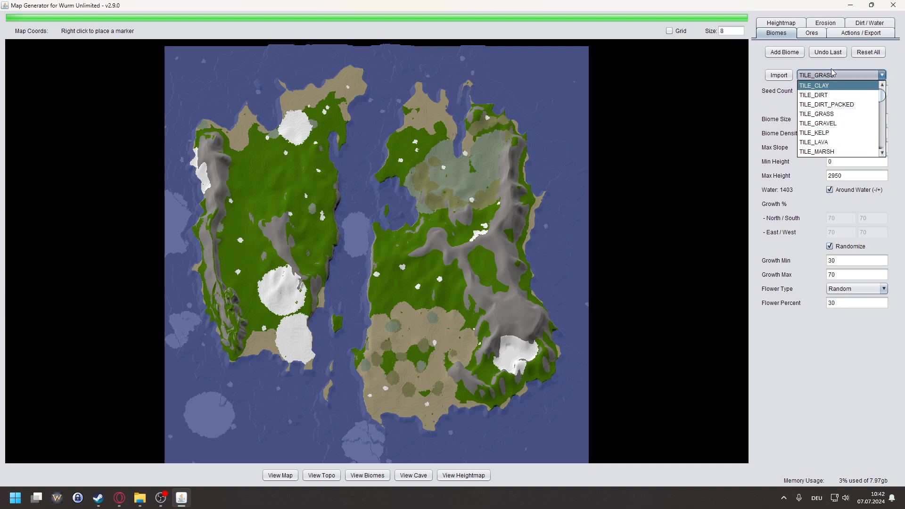
{"action": "left_click", "coordinate": [828, 87]}
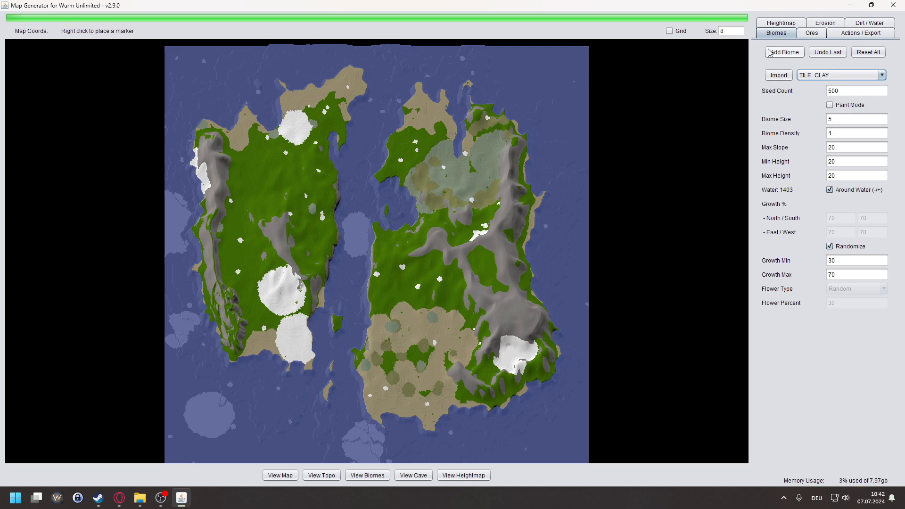
{"action": "left_click", "coordinate": [784, 55]}
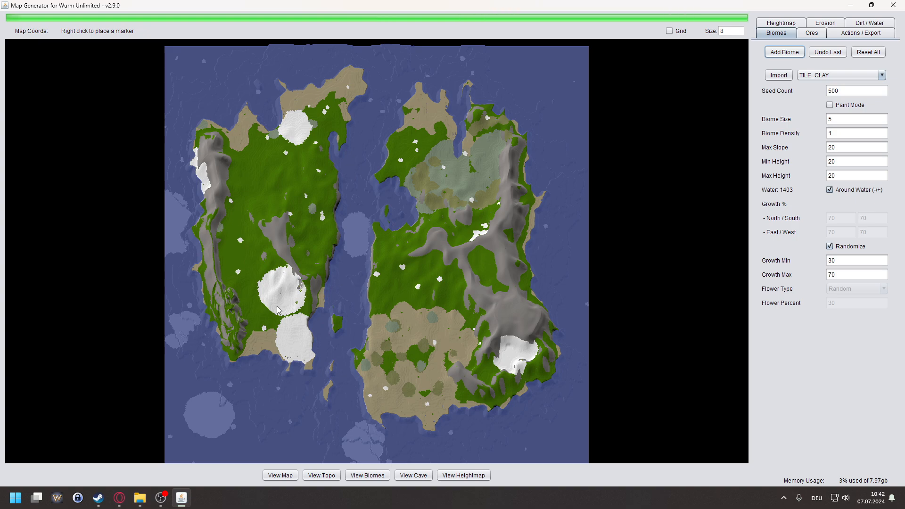
- Examine the clay patches scattered along the coasts and beaches of both landmasses
{"action": "scroll", "coordinate": [277, 310], "scroll_direction": "up", "scroll_amount": 2}
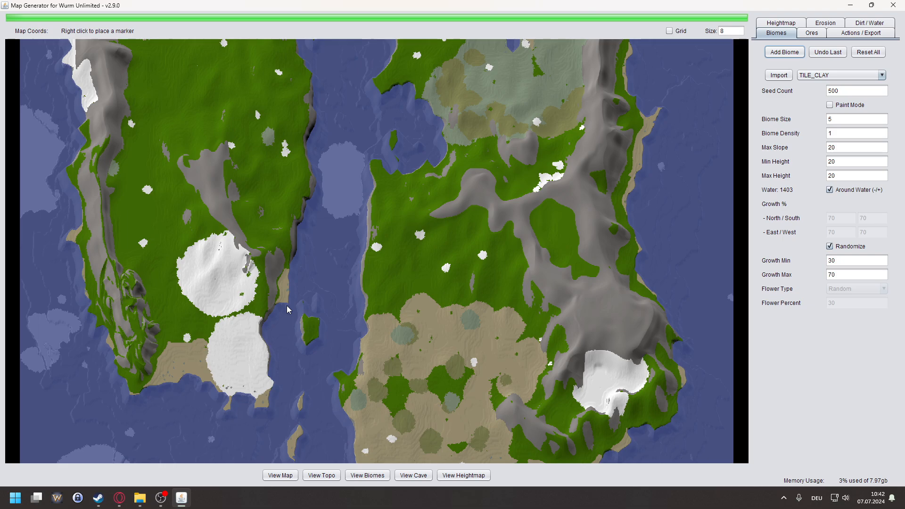
{"action": "scroll", "coordinate": [227, 368], "scroll_direction": "up", "scroll_amount": 2}
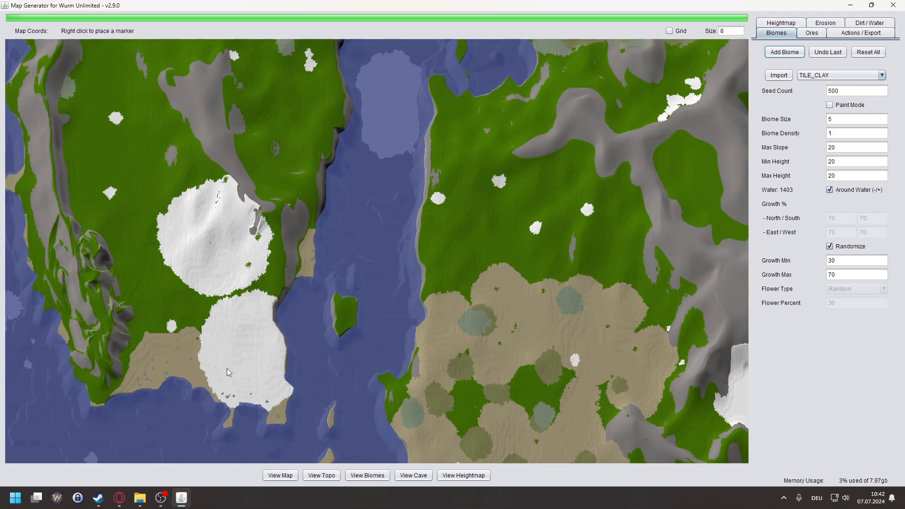
{"action": "scroll", "coordinate": [181, 377], "scroll_direction": "up", "scroll_amount": 2}
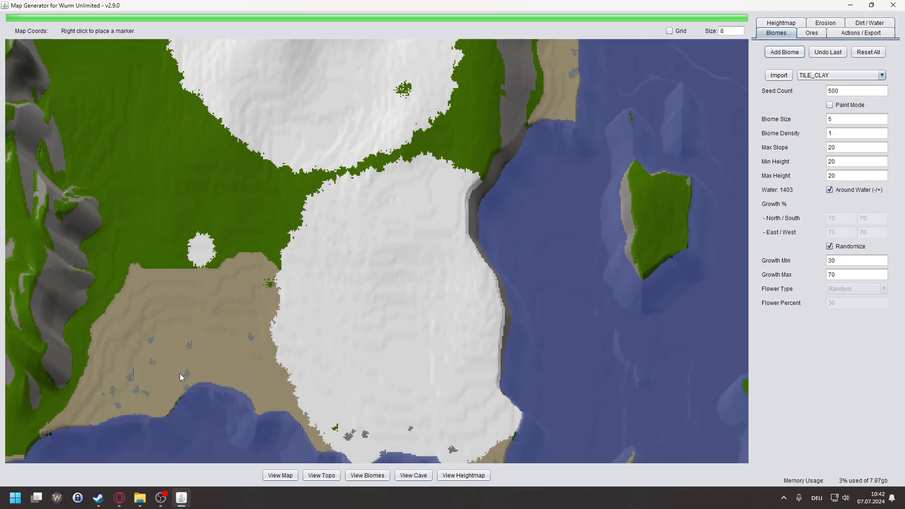
{"action": "scroll", "coordinate": [179, 373], "scroll_direction": "down", "scroll_amount": 3}
{"action": "scroll", "coordinate": [333, 361], "scroll_direction": "down", "scroll_amount": 3}
{"action": "scroll", "coordinate": [393, 352], "scroll_direction": "up", "scroll_amount": 4}
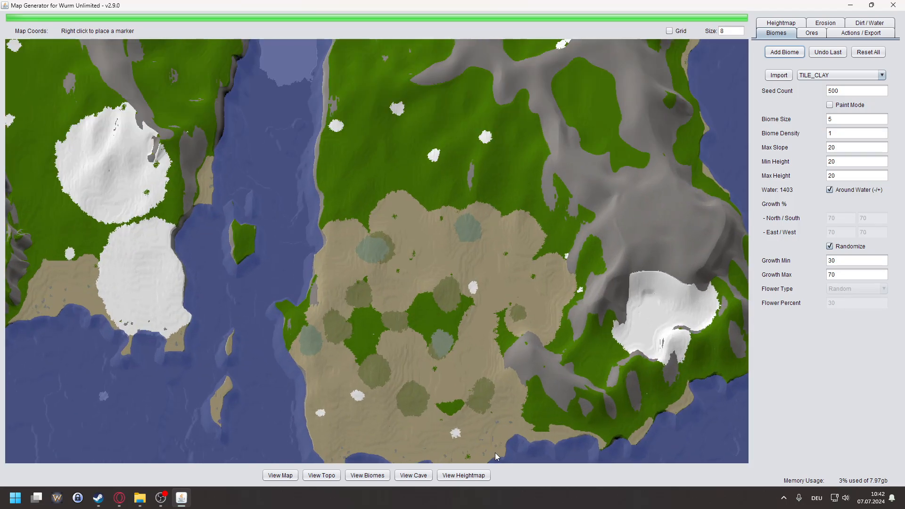
{"action": "scroll", "coordinate": [513, 389], "scroll_direction": "down", "scroll_amount": 4}
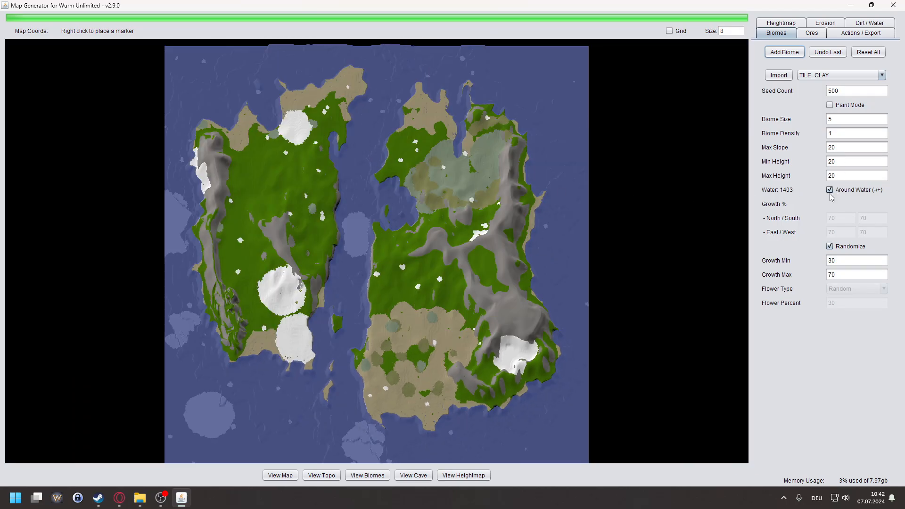
{"action": "scroll", "coordinate": [296, 296], "scroll_direction": "up", "scroll_amount": 1}
{"action": "scroll", "coordinate": [302, 292], "scroll_direction": "up", "scroll_amount": 1}
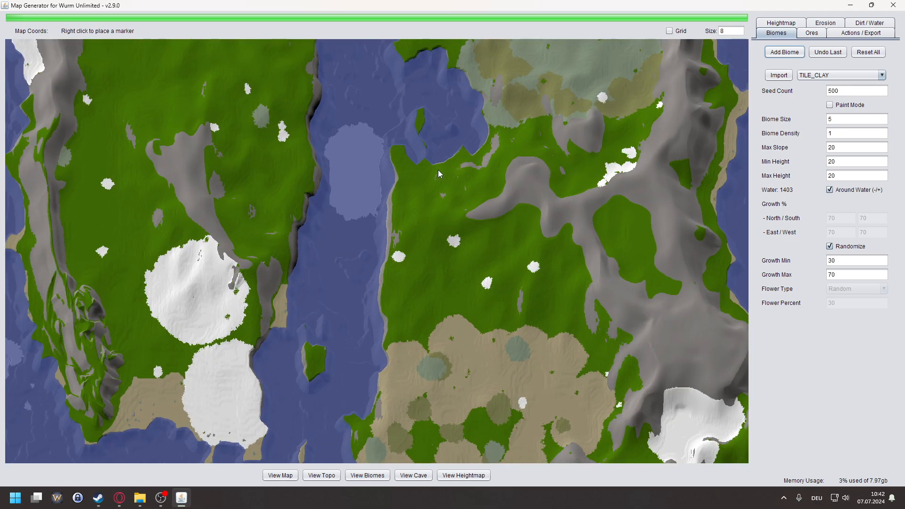
- Place a marker on the eastern landmass's shore beside the large bay to read the terrain height
{"action": "left_click_drag", "start_coordinate": [439, 118], "coordinate": [433, 212]}
{"action": "left_click_drag", "start_coordinate": [427, 155], "coordinate": [428, 205]}
{"action": "right_click", "coordinate": [410, 200]}
{"action": "right_click", "coordinate": [411, 195]}
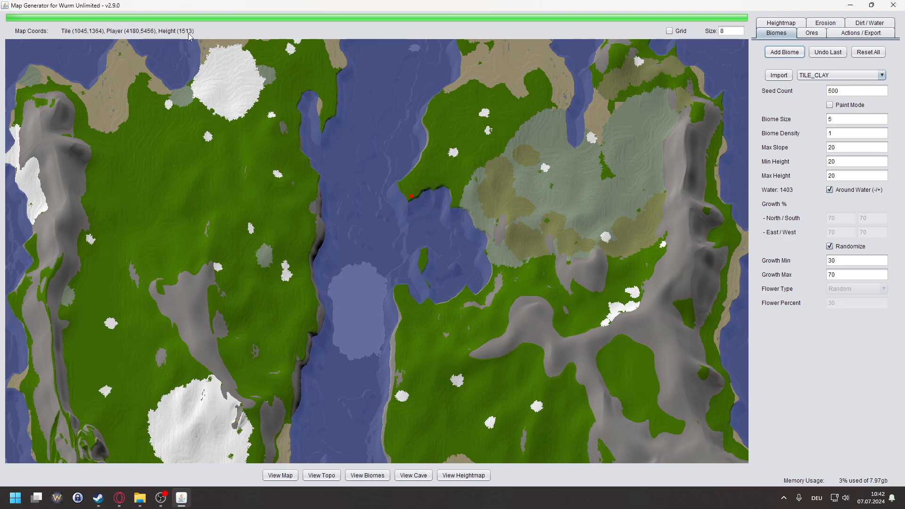
- Scatter TILE_CLAY again with a seed count of 250 and both min height and max height set to 100
{"action": "scroll", "coordinate": [635, 176], "scroll_direction": "down", "scroll_amount": 3}
{"action": "left_click_drag", "start_coordinate": [525, 321], "coordinate": [567, 168]}
{"action": "double_click", "coordinate": [834, 161]}
{"action": "type", "text": "100"}
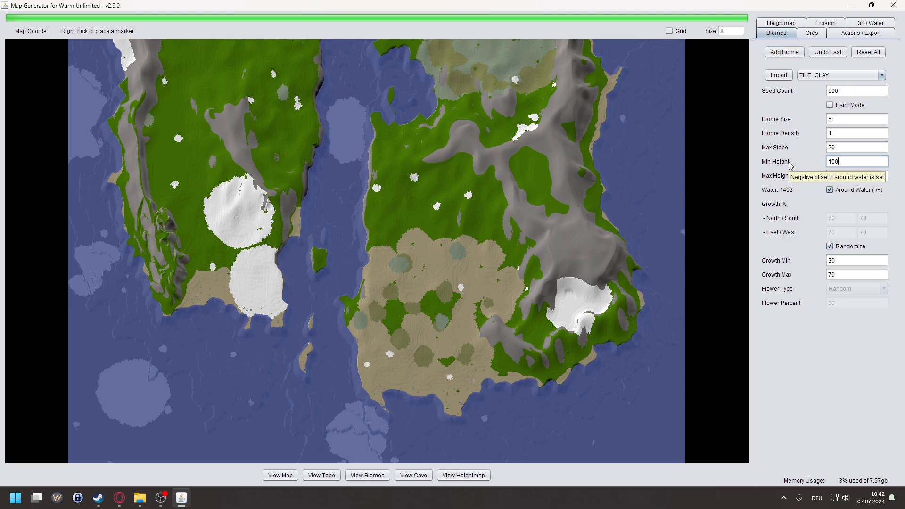
{"action": "left_click", "coordinate": [858, 175]}
{"action": "key", "text": "BackSpace"}
{"action": "key", "text": "BackSpace"}
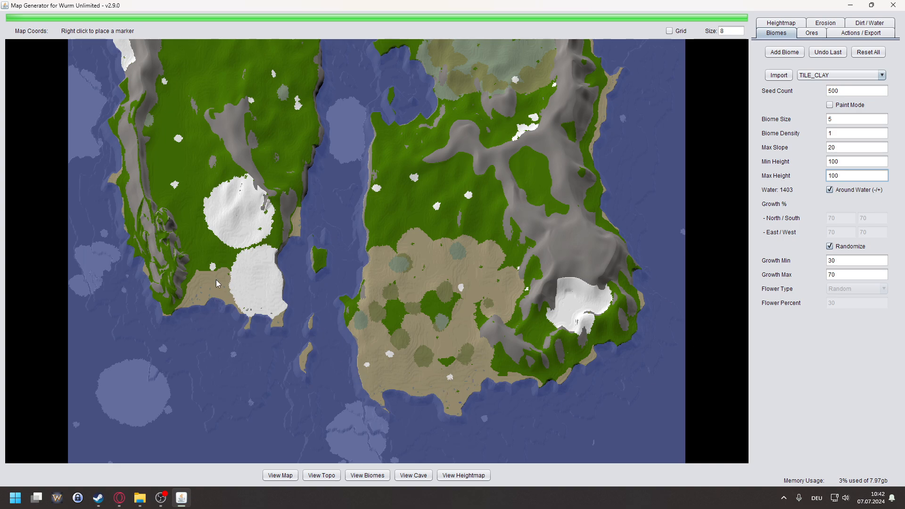
{"action": "scroll", "coordinate": [269, 337], "scroll_direction": "up", "scroll_amount": 3}
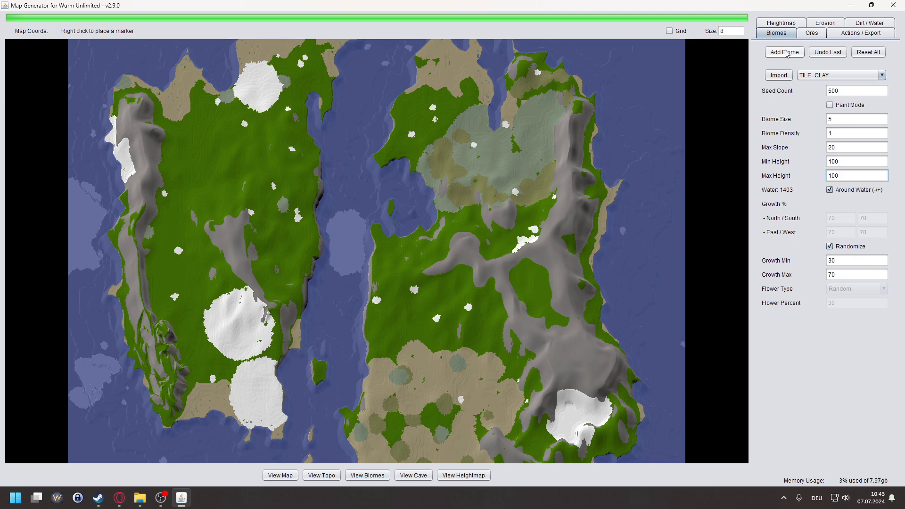
{"action": "double_click", "coordinate": [833, 90]}
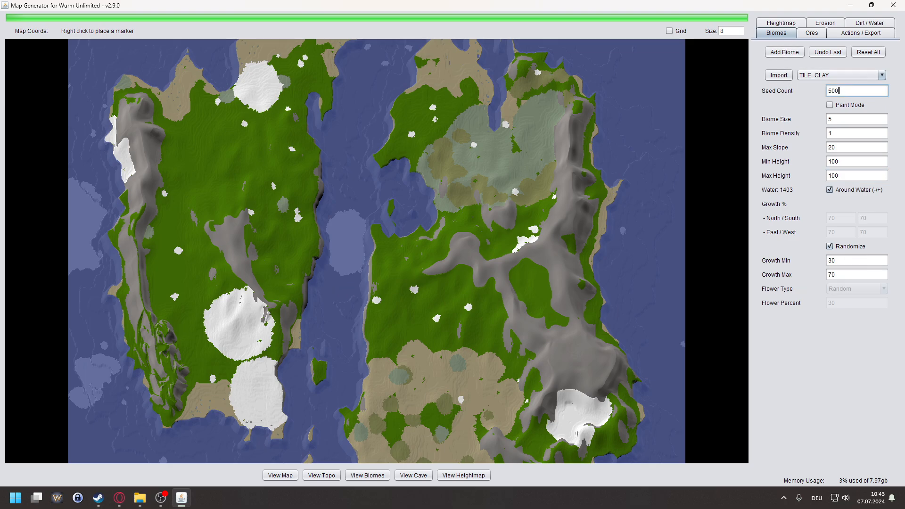
{"action": "type", "text": "250"}
{"action": "left_click", "coordinate": [784, 52]}
- Place markers on the eastern landmass's rocky ridge and in the southern desert to compare terrain heights
{"action": "right_click", "coordinate": [517, 311]}
{"action": "mouse_move", "coordinate": [517, 311]}
{"action": "left_mouse_down"}
{"action": "mouse_move", "coordinate": [491, 268]}
{"action": "mouse_move", "coordinate": [505, 210]}
{"action": "left_mouse_up"}
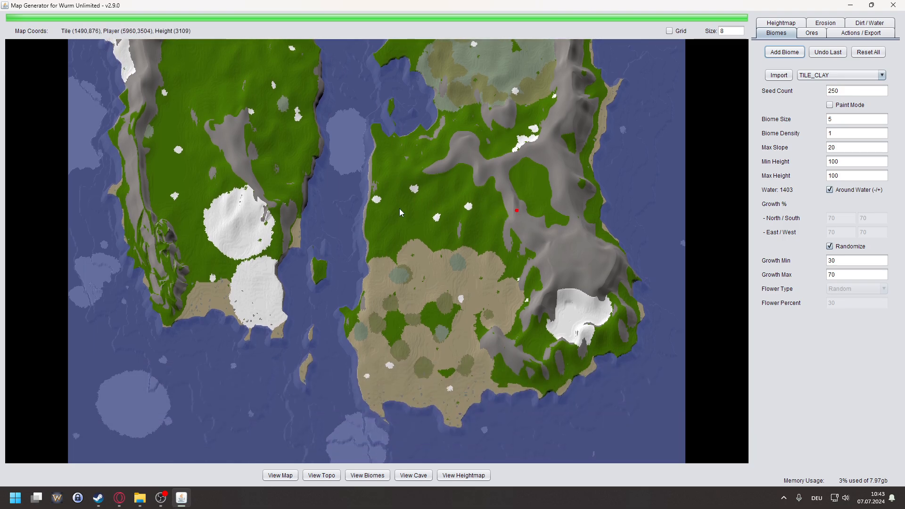
{"action": "left_click_drag", "start_coordinate": [399, 209], "coordinate": [553, 240]}
{"action": "right_click", "coordinate": [395, 425]}
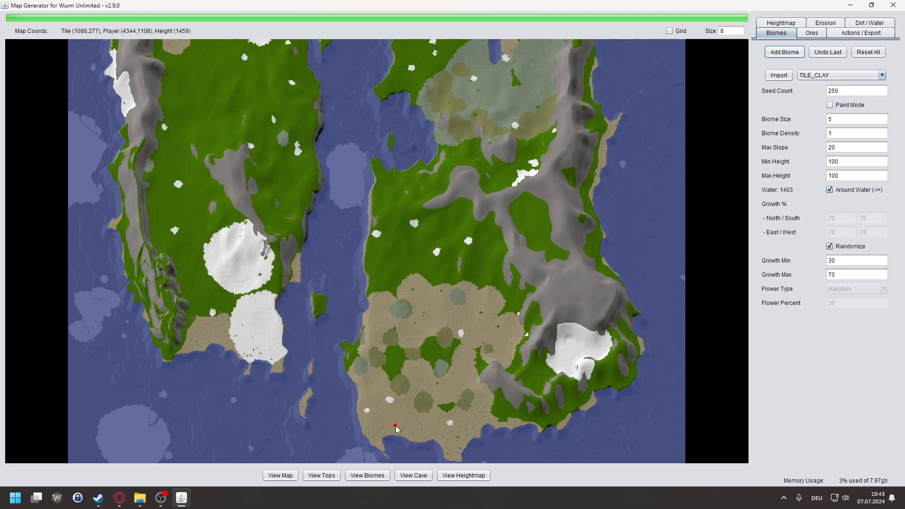
{"action": "right_click", "coordinate": [410, 415]}
- Scatter another round of TILE_CLAY with min height 200 and max height 250
{"action": "left_click", "coordinate": [851, 165]}
{"action": "type", "text": "20"}
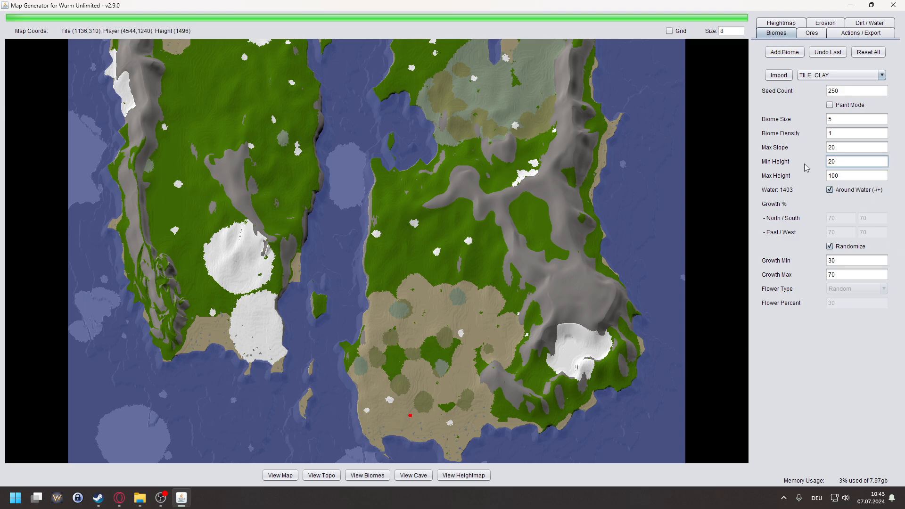
{"action": "left_click", "coordinate": [872, 176]}
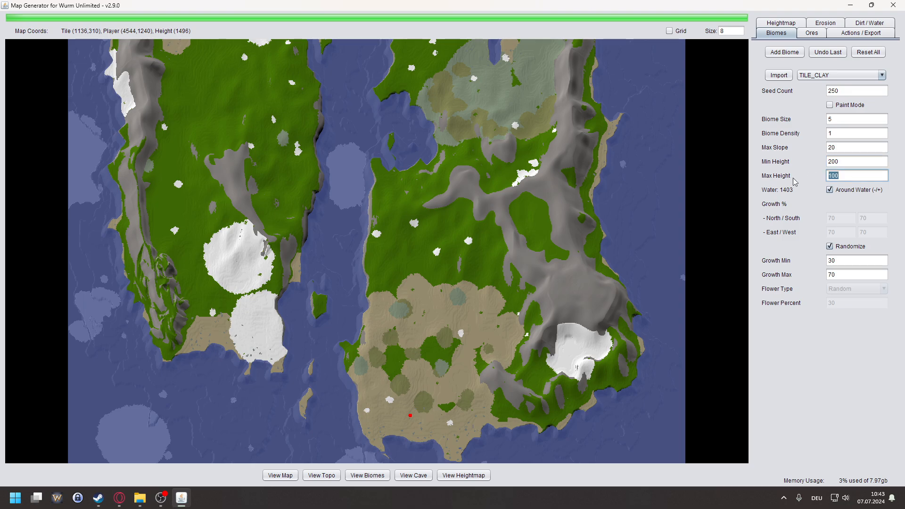
{"action": "type", "text": "250"}
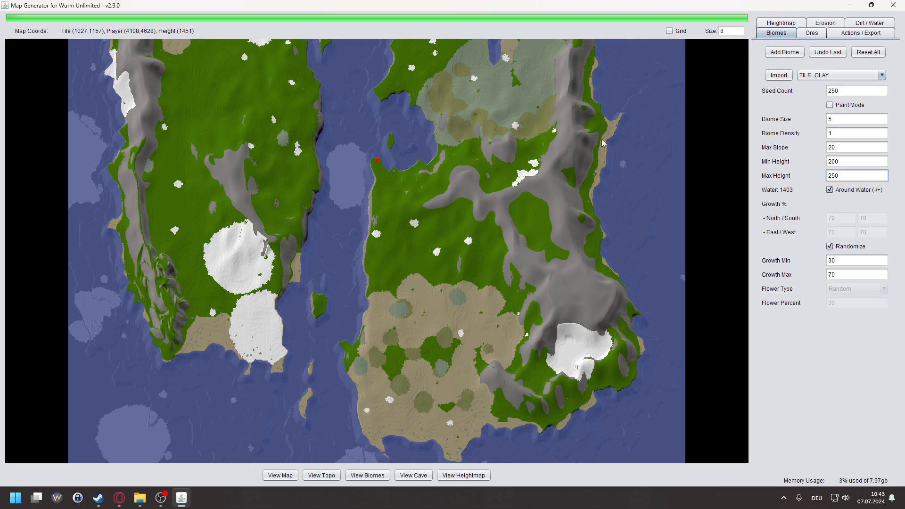
{"action": "left_click", "coordinate": [784, 52]}
- Inspect the newly scattered clay around the bay and down to the southern desert coast
{"action": "scroll", "coordinate": [361, 137], "scroll_direction": "up", "scroll_amount": 2}
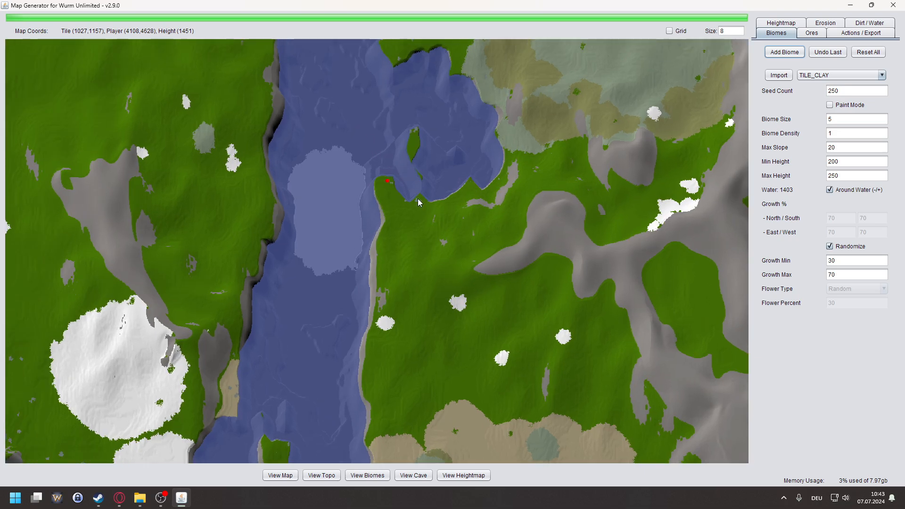
{"action": "scroll", "coordinate": [417, 202], "scroll_direction": "down", "scroll_amount": 3}
{"action": "scroll", "coordinate": [414, 206], "scroll_direction": "up", "scroll_amount": 1}
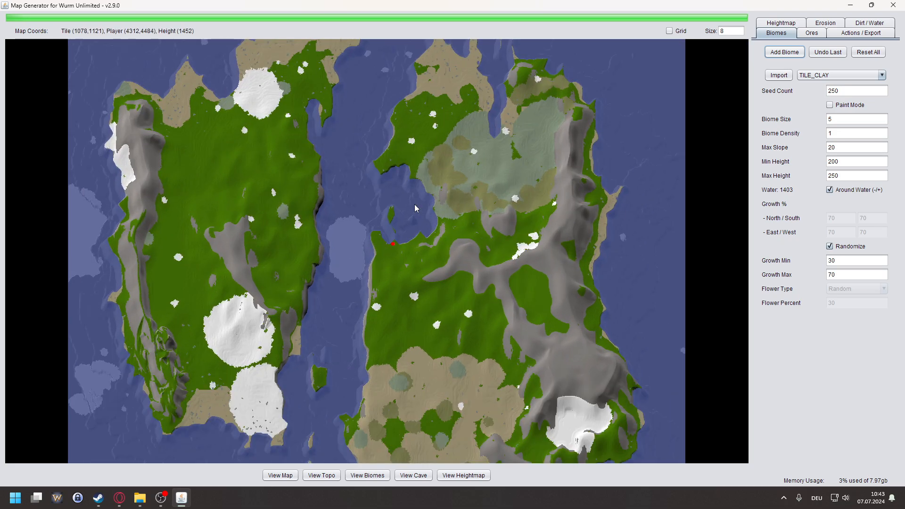
{"action": "left_click_drag", "start_coordinate": [329, 255], "coordinate": [412, 197]}
{"action": "left_click_drag", "start_coordinate": [366, 251], "coordinate": [377, 194]}
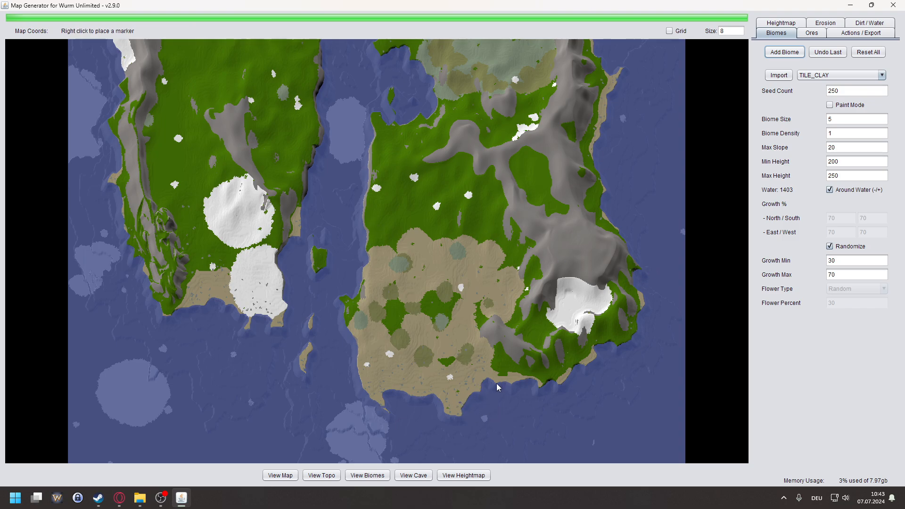
- Set the clay biome's min height to 20 and check the terrain height at the desert's southern tip
{"action": "double_click", "coordinate": [850, 162]}
{"action": "type", "text": "20"}
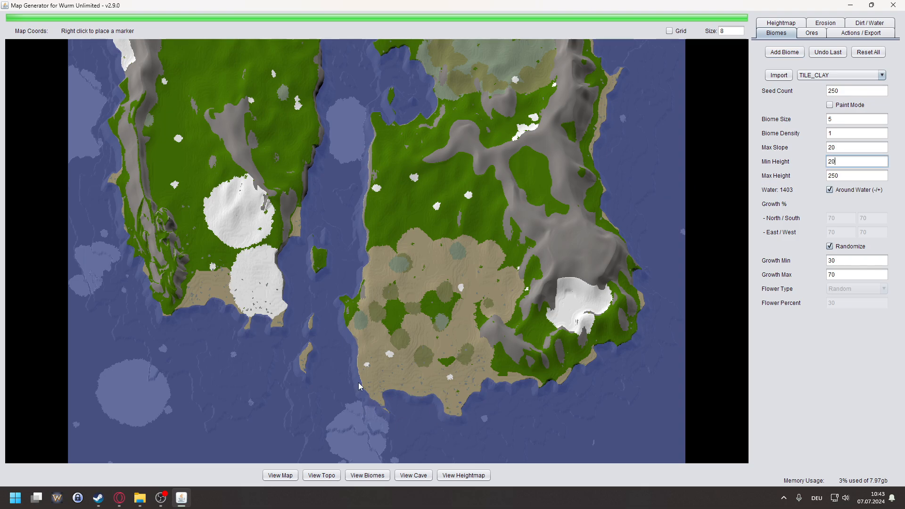
{"action": "right_click", "coordinate": [459, 394]}
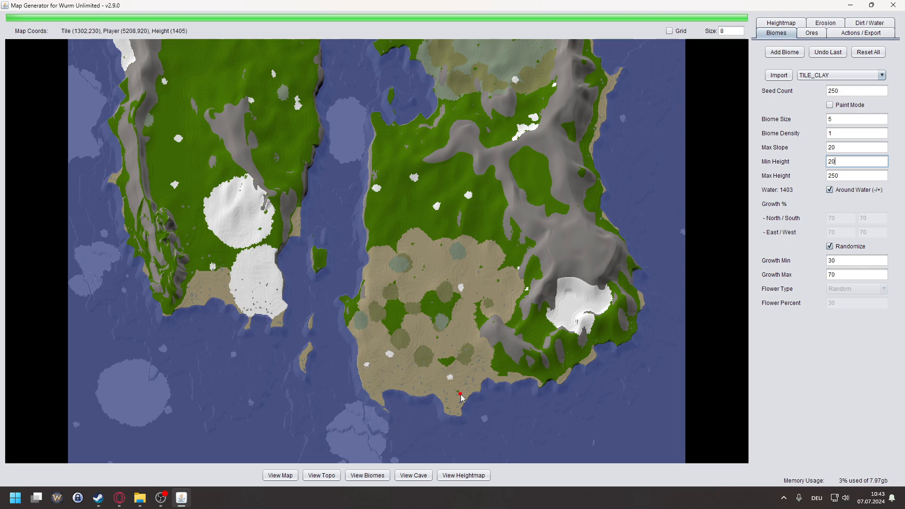
- Scatter a further round of TILE_CLAY with min height 500 and max height 750
{"action": "double_click", "coordinate": [837, 162]}
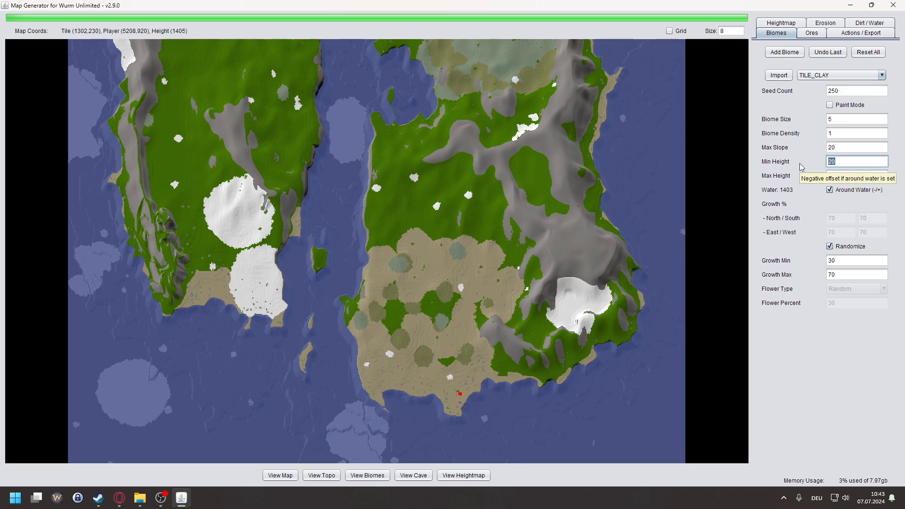
{"action": "type", "text": "500"}
{"action": "left_click_drag", "start_coordinate": [866, 175], "coordinate": [824, 177]}
{"action": "type", "text": "750"}
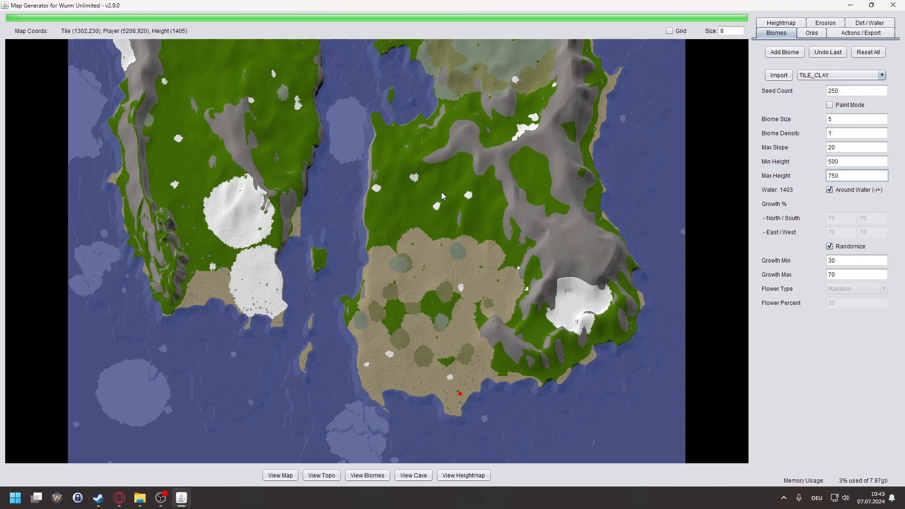
{"action": "left_click", "coordinate": [374, 220]}
{"action": "left_click", "coordinate": [784, 52]}
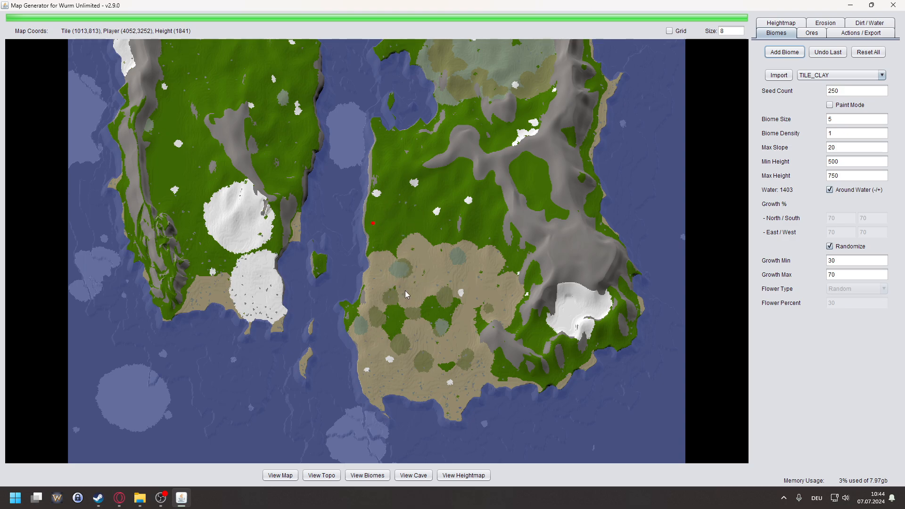
- Switch to the topographic view and check the terrain heights on both sides of the contour line crossing the northern desert
{"action": "left_click", "coordinate": [321, 475]}
{"action": "scroll", "coordinate": [384, 256], "scroll_direction": "up", "scroll_amount": 2}
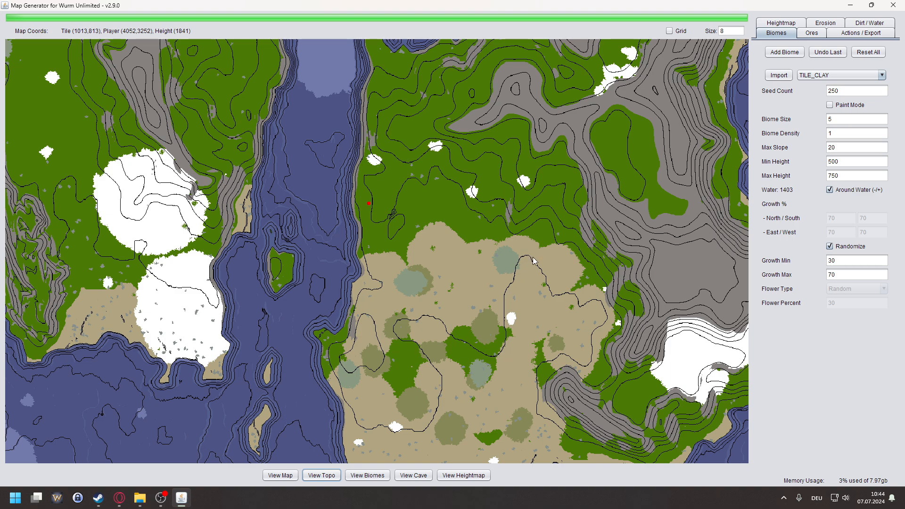
{"action": "left_click", "coordinate": [491, 276]}
{"action": "left_click", "coordinate": [517, 293]}
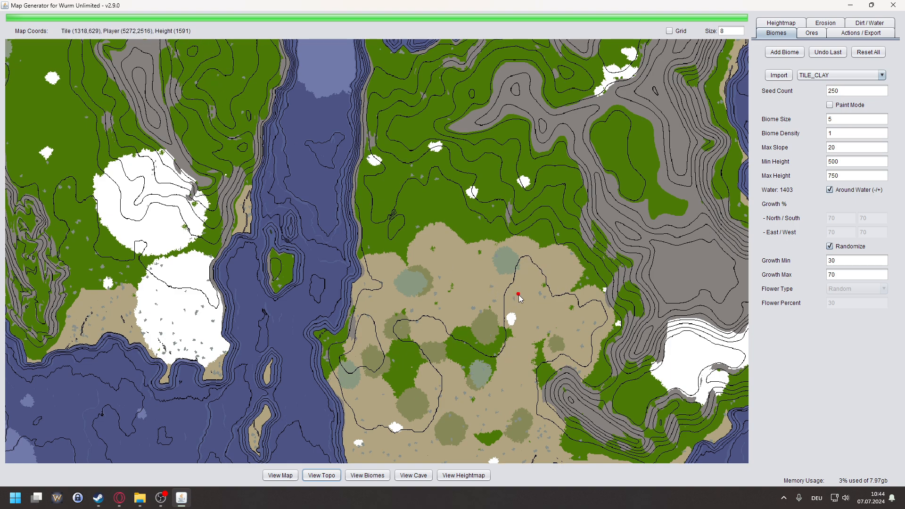
{"action": "scroll", "coordinate": [509, 306], "scroll_direction": "up", "scroll_amount": 4}
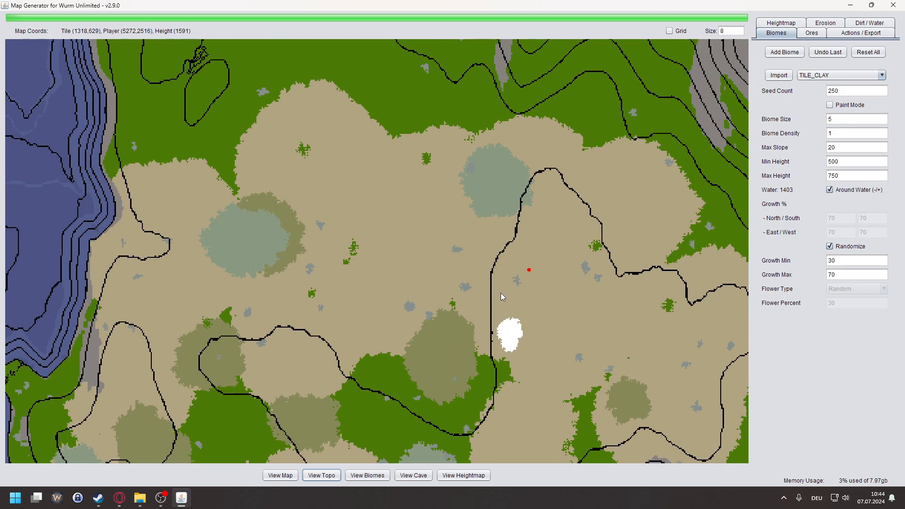
{"action": "left_click", "coordinate": [498, 279]}
{"action": "left_click", "coordinate": [483, 282]}
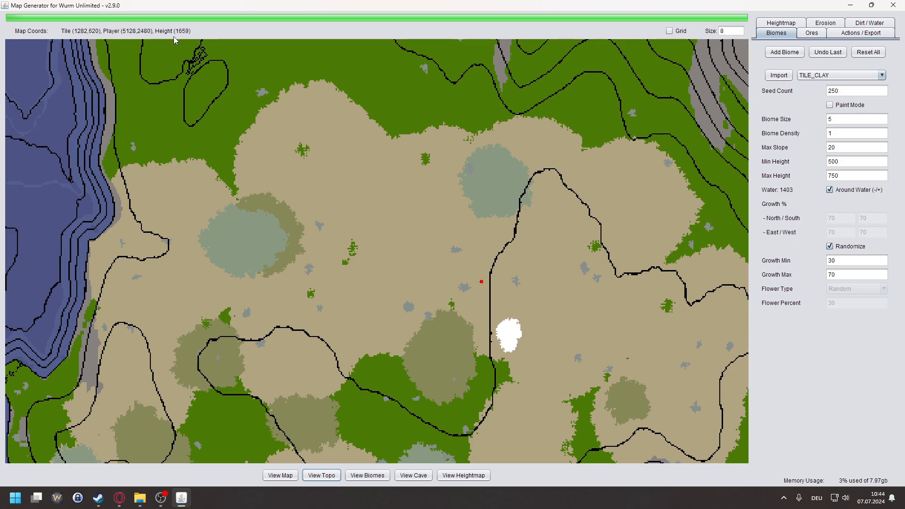
{"action": "left_click", "coordinate": [490, 282]}
{"action": "scroll", "coordinate": [491, 286], "scroll_direction": "down", "scroll_amount": 5}
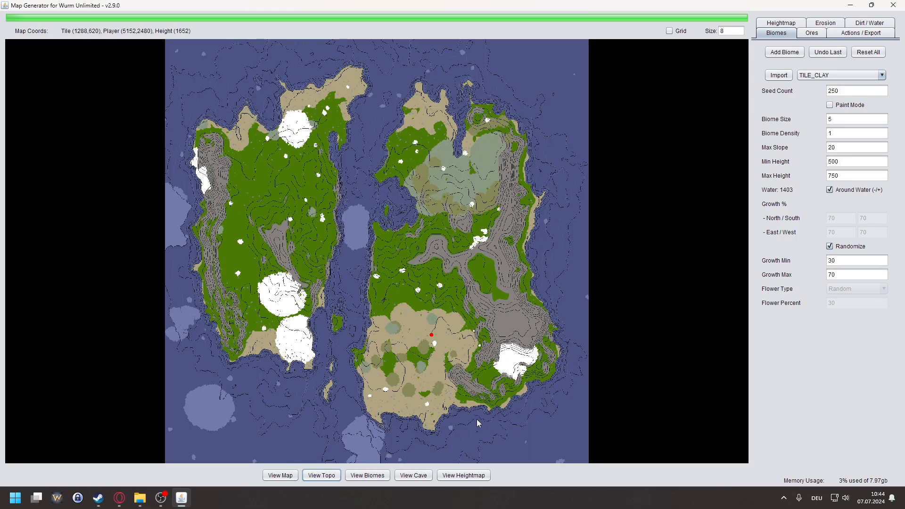
- Check the terrain height at the peak of the rocky hill southeast of the desert and just beside it
{"action": "scroll", "coordinate": [494, 288], "scroll_direction": "up", "scroll_amount": 6}
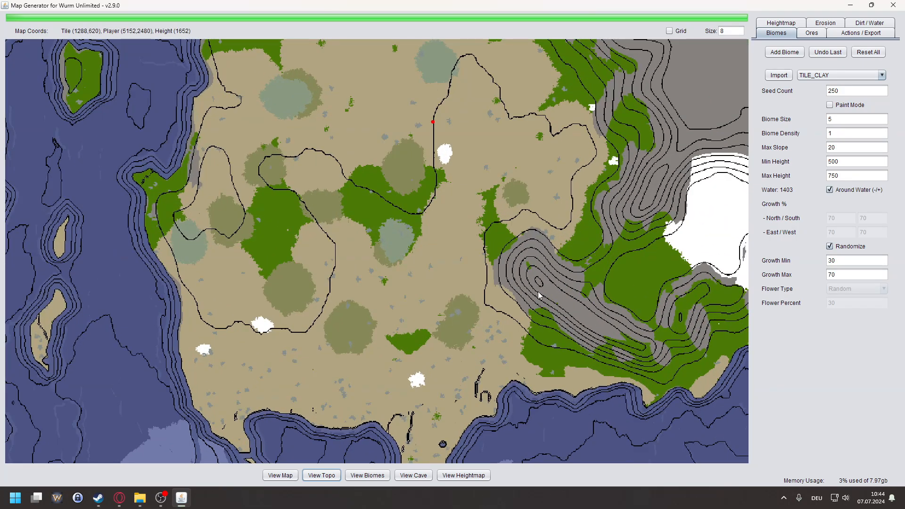
{"action": "scroll", "coordinate": [540, 292], "scroll_direction": "up", "scroll_amount": 3}
{"action": "left_click", "coordinate": [543, 286]}
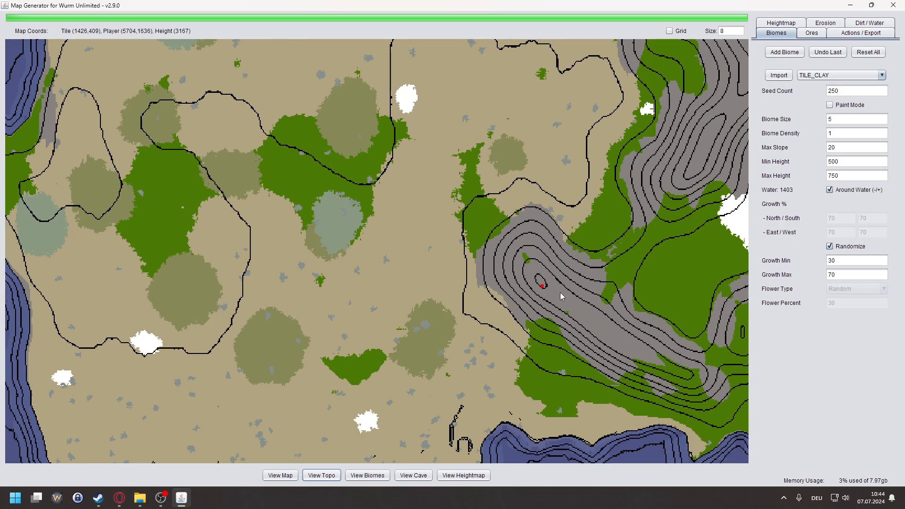
{"action": "right_click", "coordinate": [544, 284]}
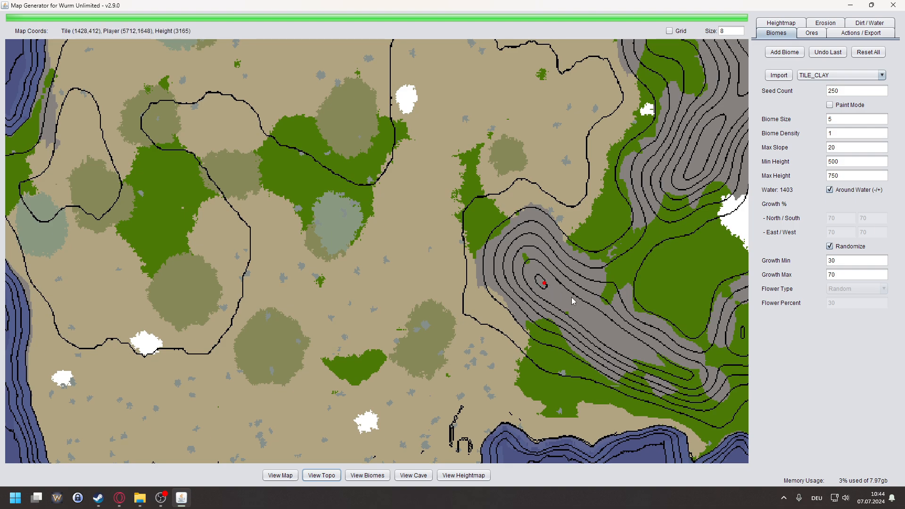
{"action": "right_click", "coordinate": [562, 295]}
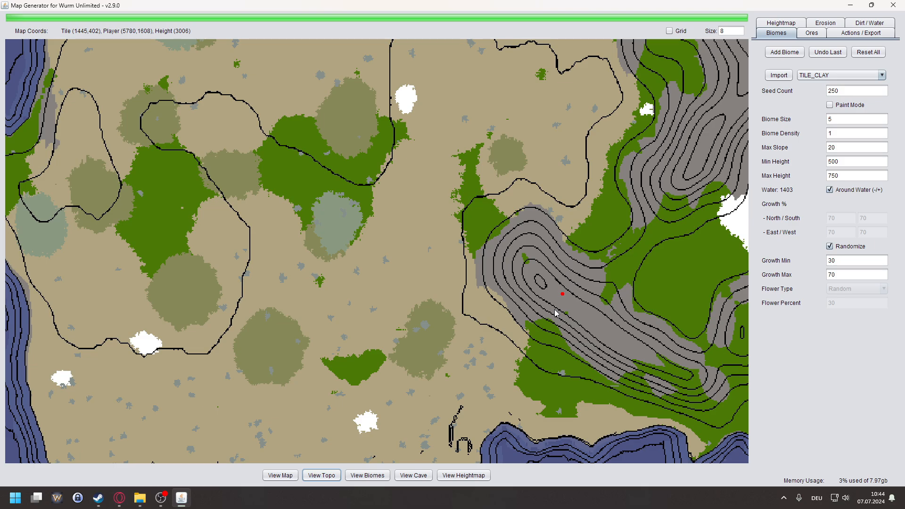
- Compare the terrain heights between neighbouring contour lines on the rocky hill's southern slope
{"action": "scroll", "coordinate": [208, 225], "scroll_direction": "down", "scroll_amount": 6}
{"action": "scroll", "coordinate": [391, 272], "scroll_direction": "up", "scroll_amount": 7}
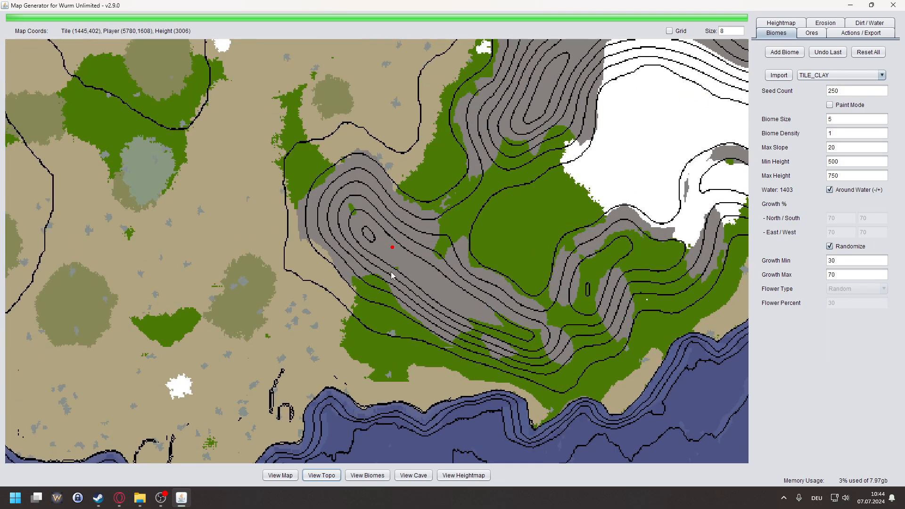
{"action": "scroll", "coordinate": [391, 272], "scroll_direction": "up", "scroll_amount": 3}
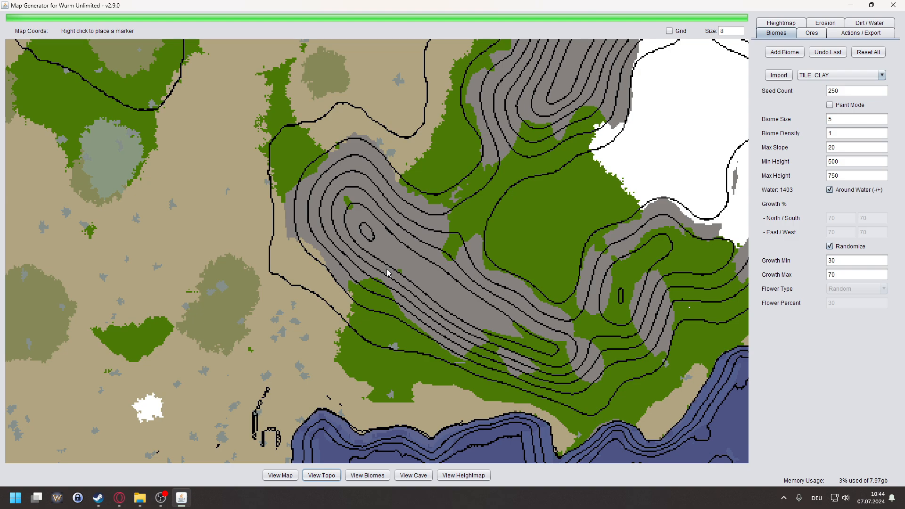
{"action": "right_click", "coordinate": [367, 232]}
{"action": "right_click", "coordinate": [366, 232]}
{"action": "right_click", "coordinate": [365, 233]}
{"action": "right_click", "coordinate": [371, 255]}
{"action": "right_click", "coordinate": [371, 261]}
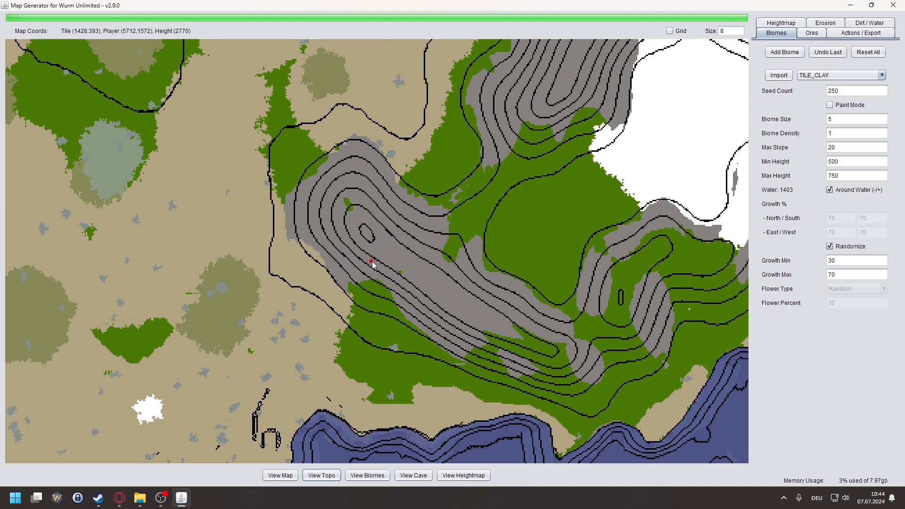
{"action": "right_click", "coordinate": [383, 248]}
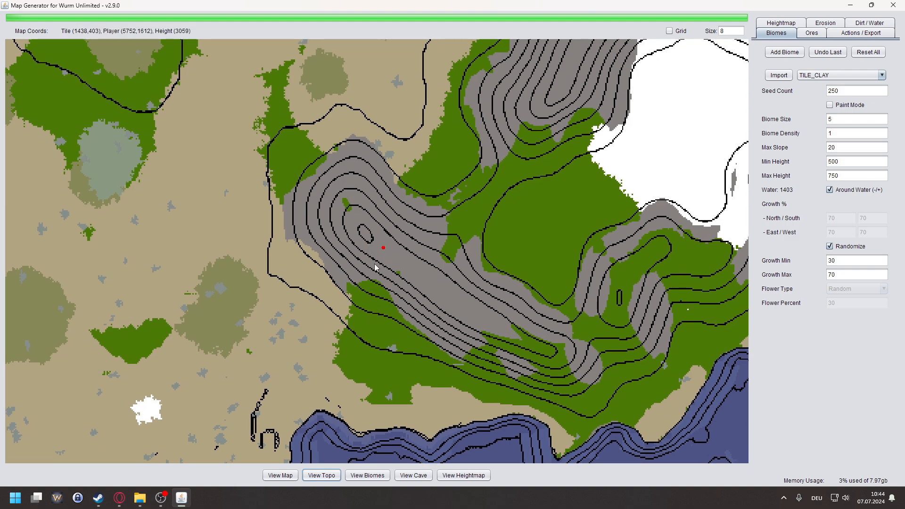
{"action": "scroll", "coordinate": [373, 266], "scroll_direction": "up", "scroll_amount": 1}
{"action": "right_click", "coordinate": [373, 266]}
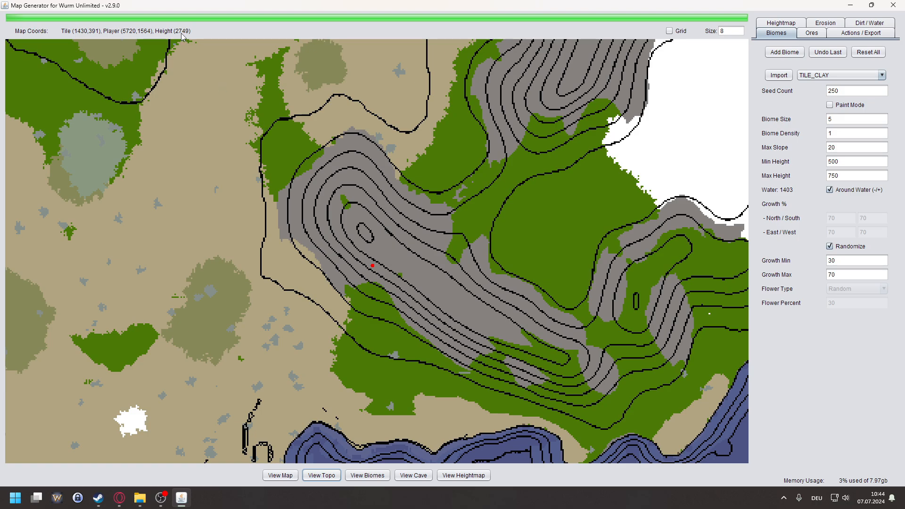
- Examine the contour lines across the southern desert, its western coast and the surrounding sea floor
{"action": "scroll", "coordinate": [400, 254], "scroll_direction": "down", "scroll_amount": 5}
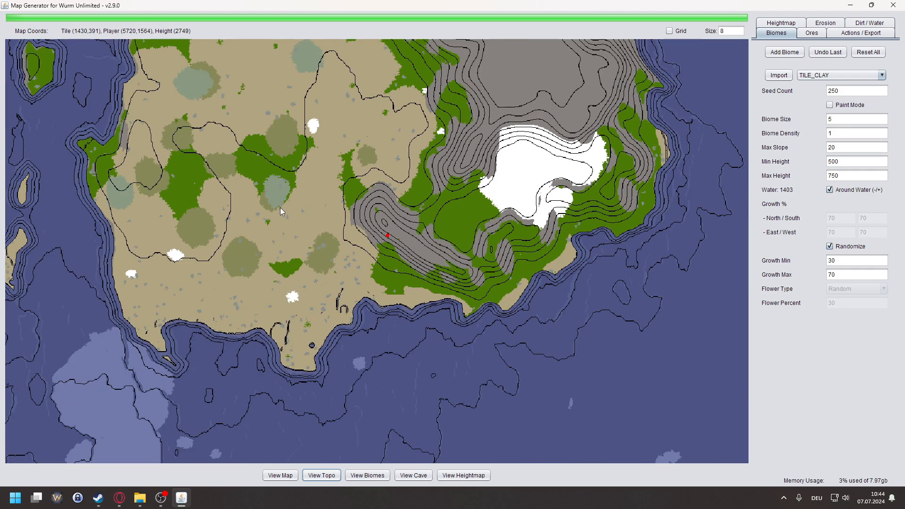
{"action": "right_click", "coordinate": [297, 136]}
{"action": "left_click_drag", "start_coordinate": [297, 137], "coordinate": [434, 243]}
{"action": "right_click", "coordinate": [263, 244]}
{"action": "left_click_drag", "start_coordinate": [263, 244], "coordinate": [400, 258]}
{"action": "scroll", "coordinate": [391, 283], "scroll_direction": "down", "scroll_amount": 3}
{"action": "scroll", "coordinate": [390, 285], "scroll_direction": "down", "scroll_amount": 2}
{"action": "scroll", "coordinate": [377, 309], "scroll_direction": "up", "scroll_amount": 3}
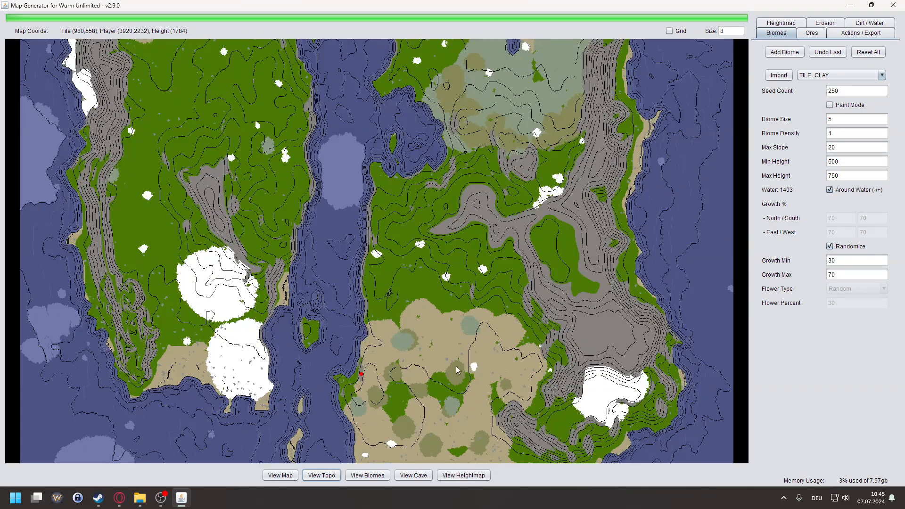
{"action": "scroll", "coordinate": [522, 413], "scroll_direction": "up", "scroll_amount": 1}
{"action": "mouse_move", "coordinate": [522, 413]}
{"action": "left_mouse_down"}
{"action": "mouse_move", "coordinate": [489, 309]}
{"action": "mouse_move", "coordinate": [532, 253]}
{"action": "left_mouse_up"}
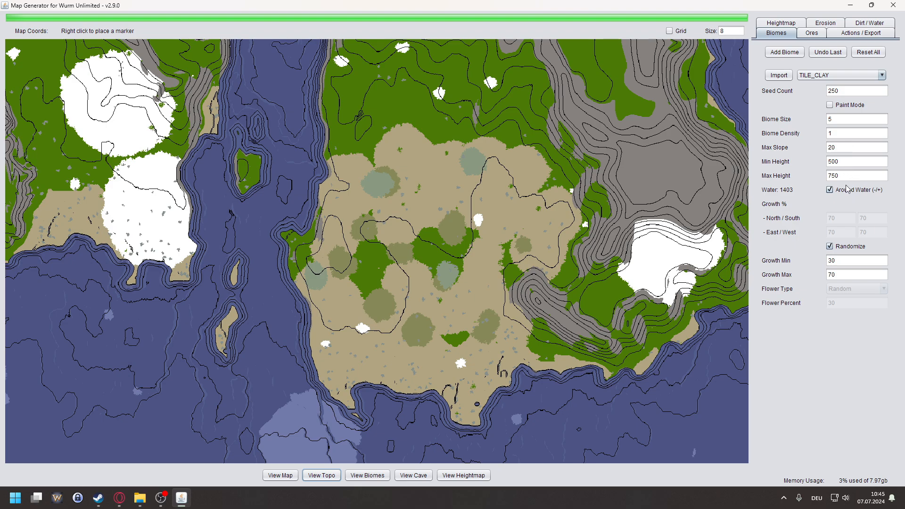
{"action": "scroll", "coordinate": [442, 220], "scroll_direction": "down", "scroll_amount": 2}
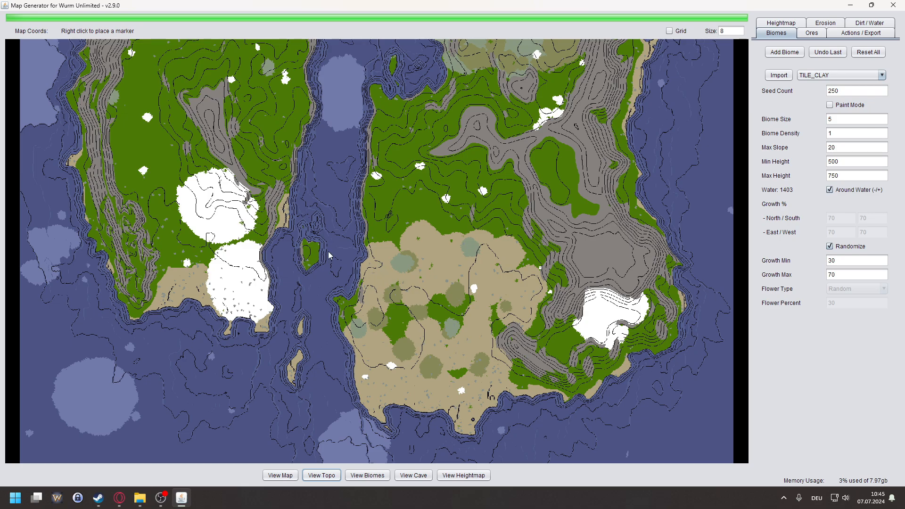
{"action": "scroll", "coordinate": [342, 272], "scroll_direction": "up", "scroll_amount": 1}
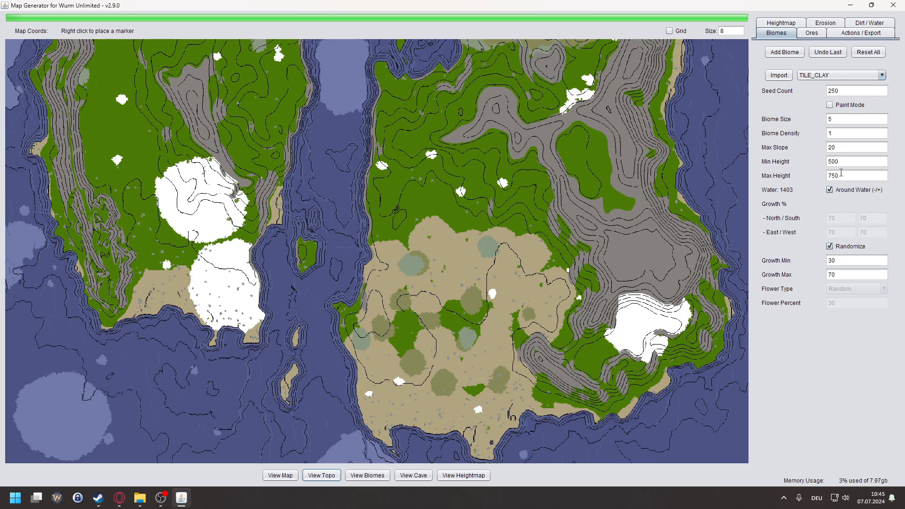
- Return the display from the topographic view to the normal shaded map
{"action": "left_click", "coordinate": [374, 479]}
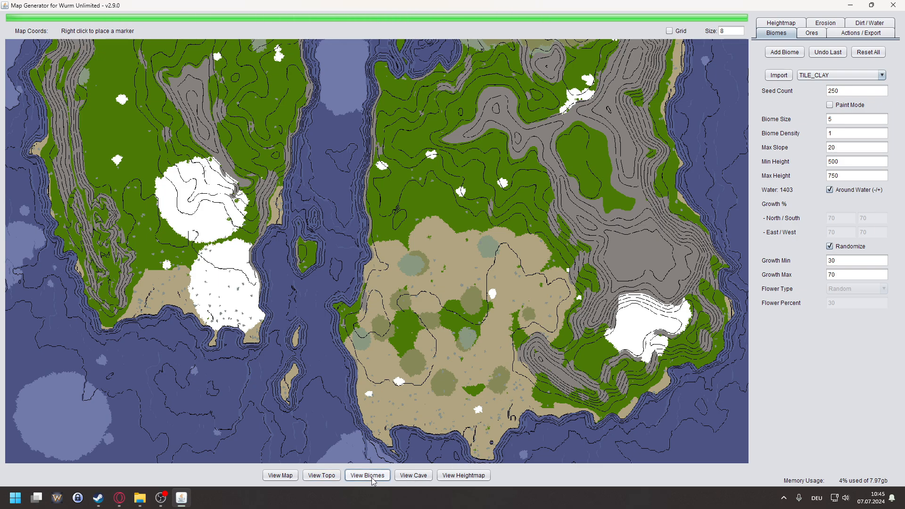
{"action": "left_click", "coordinate": [281, 476]}
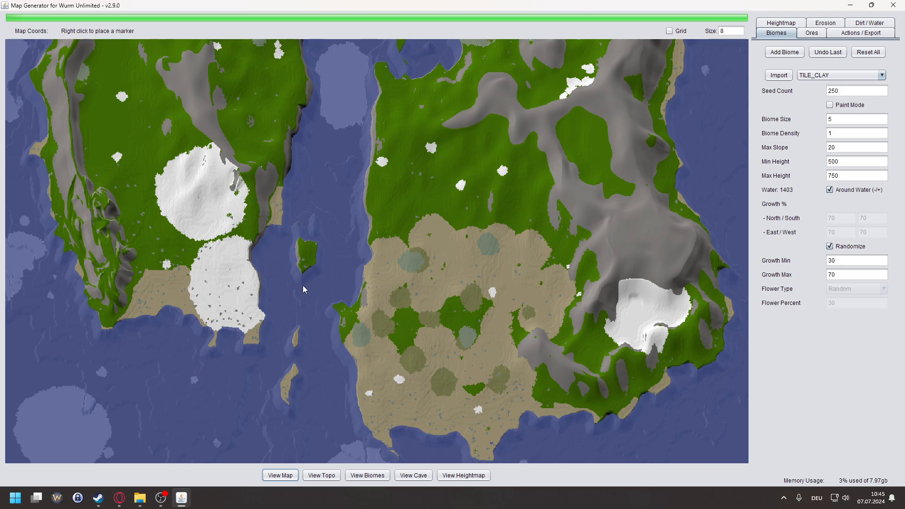
{"action": "scroll", "coordinate": [268, 272], "scroll_direction": "up", "scroll_amount": 2}
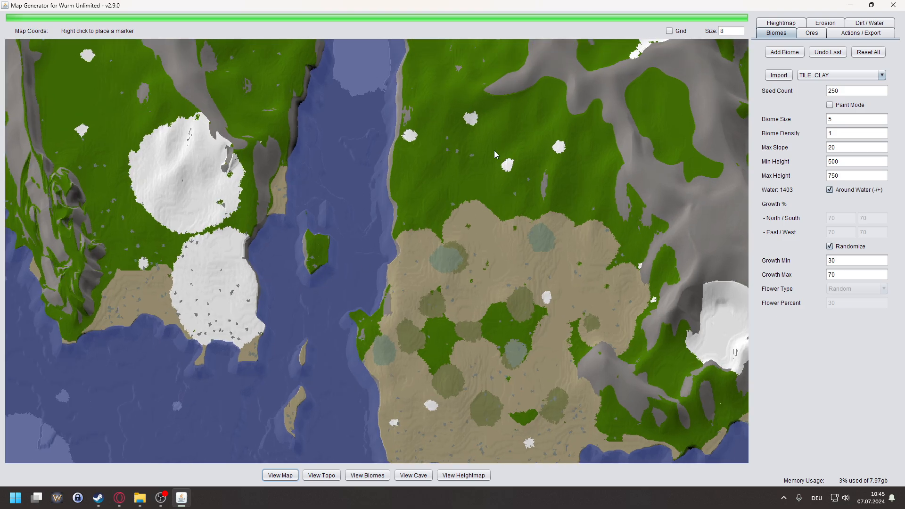
{"action": "left_click", "coordinate": [845, 75]}
{"action": "scroll", "coordinate": [548, 134], "scroll_direction": "down", "scroll_amount": 2}
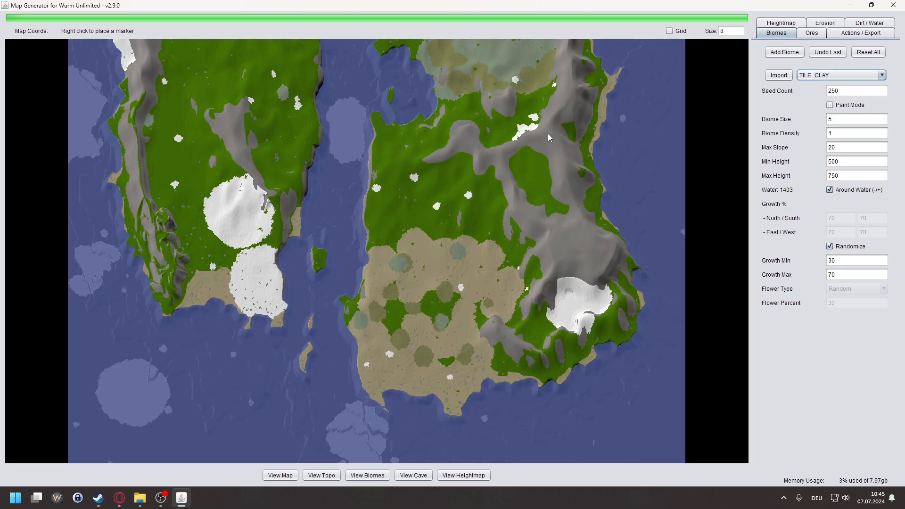
- Inspect how the scattered clay is spread over the northern coasts, both green plains and the southern desert
{"action": "right_click", "coordinate": [308, 137]}
{"action": "mouse_move", "coordinate": [308, 137]}
{"action": "left_mouse_down"}
{"action": "mouse_move", "coordinate": [316, 168]}
{"action": "mouse_move", "coordinate": [308, 214]}
{"action": "left_mouse_up"}
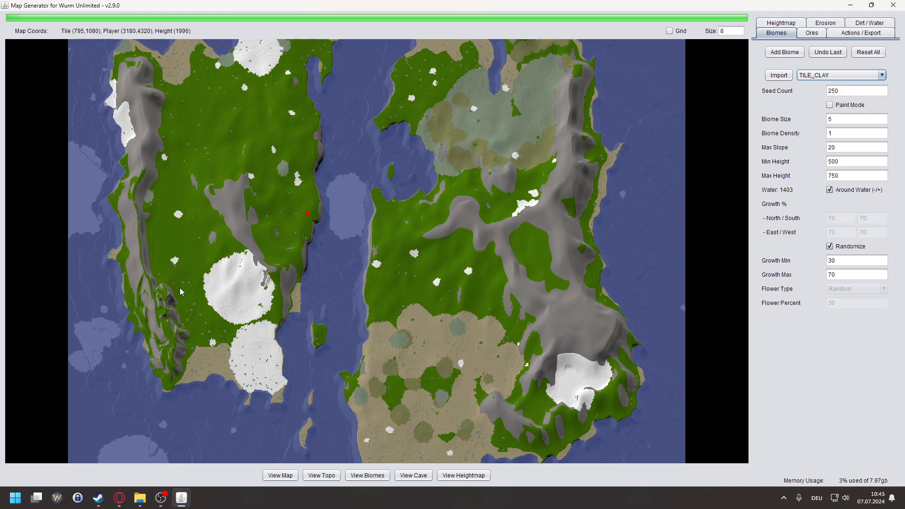
{"action": "scroll", "coordinate": [223, 257], "scroll_direction": "up", "scroll_amount": 3}
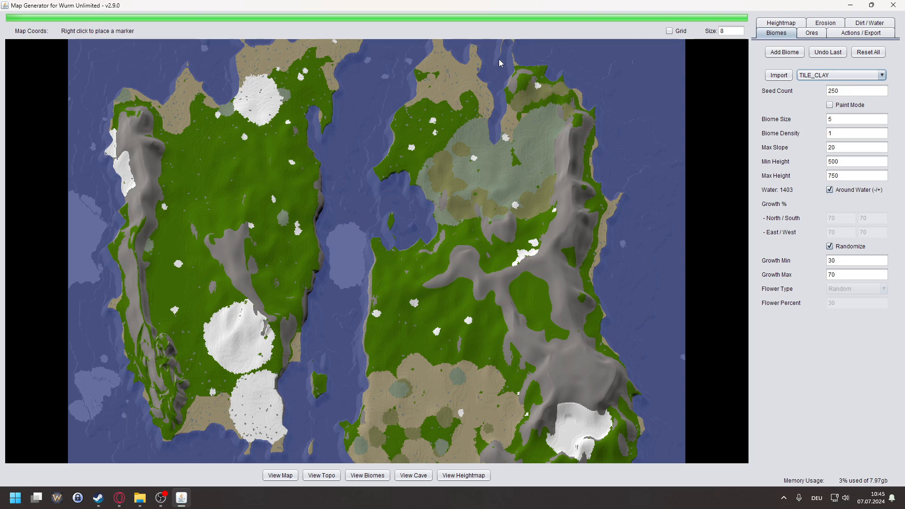
{"action": "right_click", "coordinate": [494, 82]}
{"action": "scroll", "coordinate": [493, 84], "scroll_direction": "up", "scroll_amount": 4}
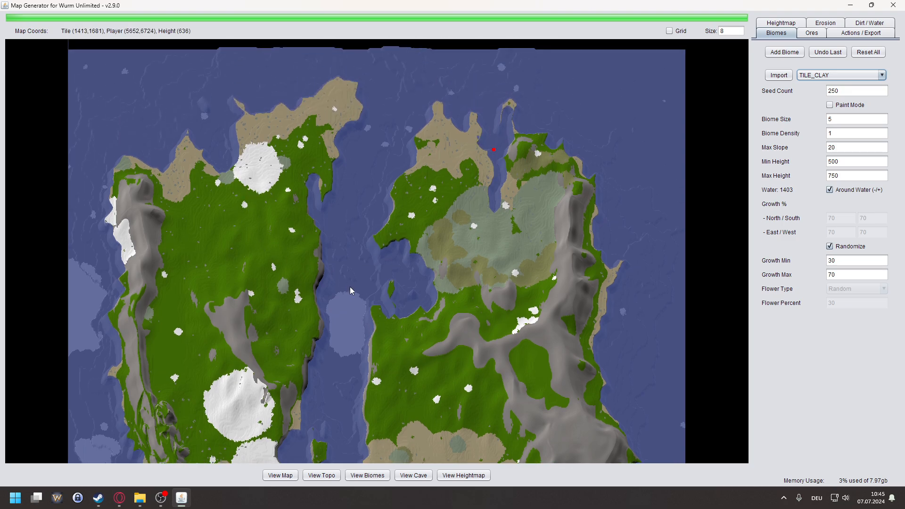
{"action": "scroll", "coordinate": [362, 285], "scroll_direction": "down", "scroll_amount": 6}
{"action": "scroll", "coordinate": [372, 239], "scroll_direction": "up", "scroll_amount": 5}
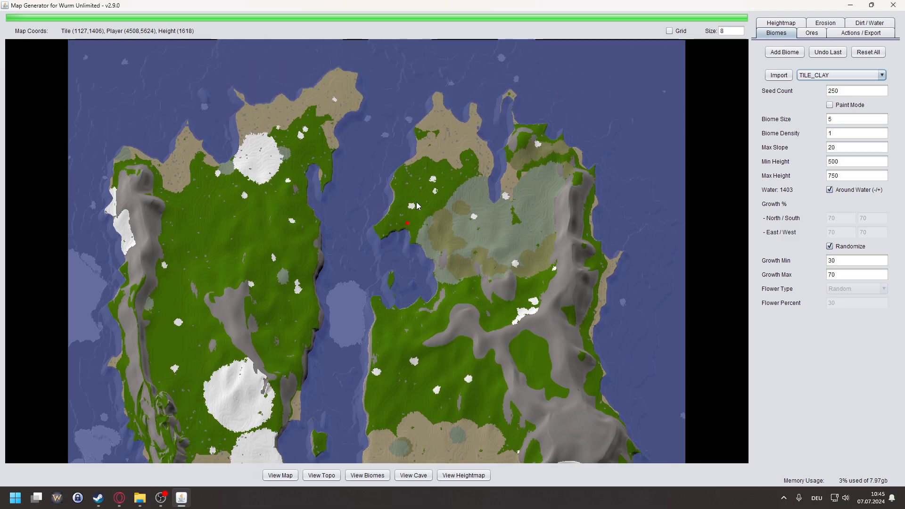
{"action": "scroll", "coordinate": [442, 219], "scroll_direction": "down", "scroll_amount": 7}
{"action": "scroll", "coordinate": [442, 219], "scroll_direction": "down", "scroll_amount": 5}
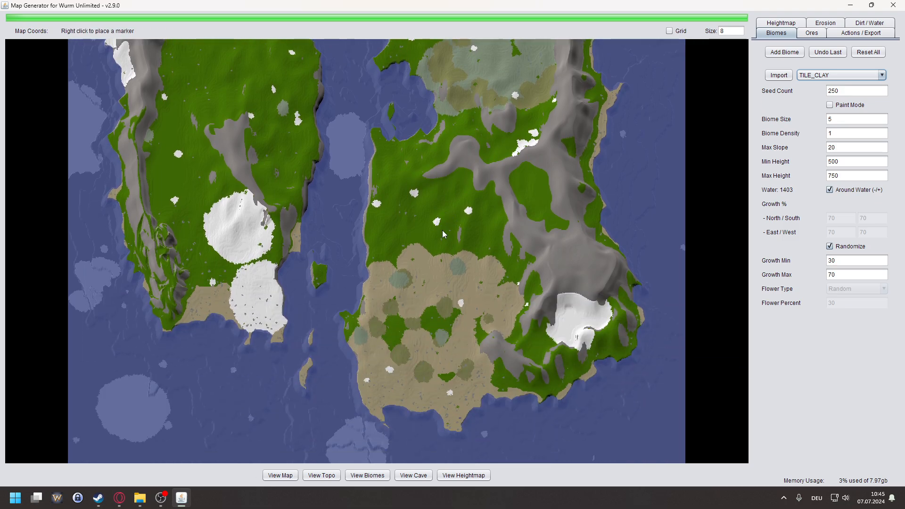
{"action": "scroll", "coordinate": [558, 197], "scroll_direction": "up", "scroll_amount": 3}
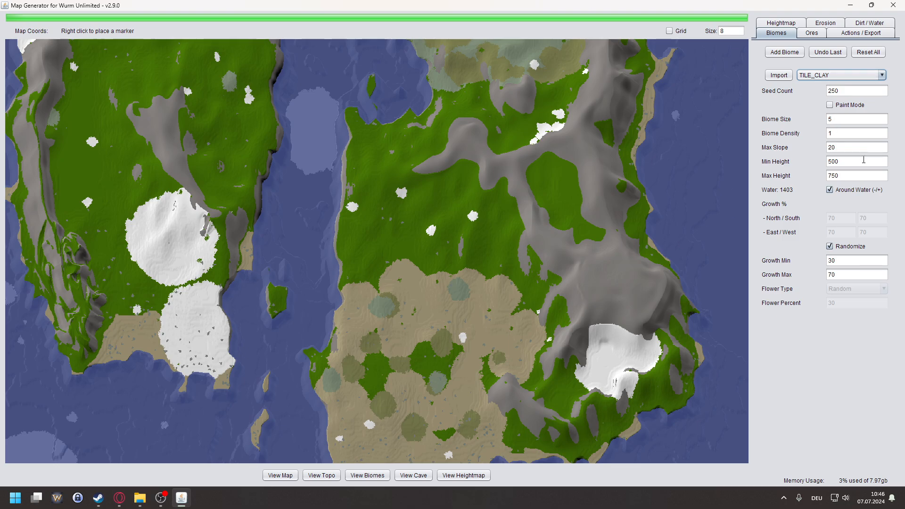
- Set the clay biome's Min Height to 1000 and Max Height to 3000, and enable Paint Mode
{"action": "left_click_drag", "start_coordinate": [850, 162], "coordinate": [796, 161]}
{"action": "type", "text": "1"}
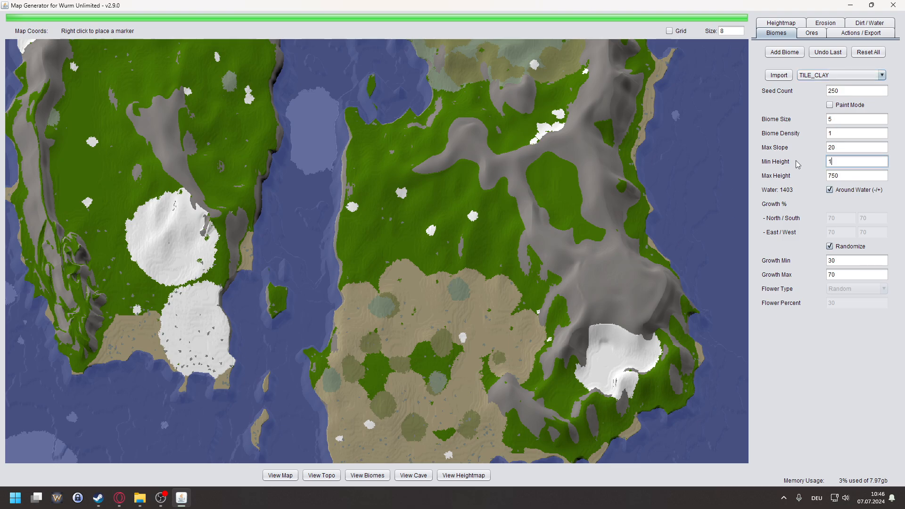
{"action": "type", "text": "000"}
{"action": "left_click_drag", "start_coordinate": [840, 175], "coordinate": [820, 179]}
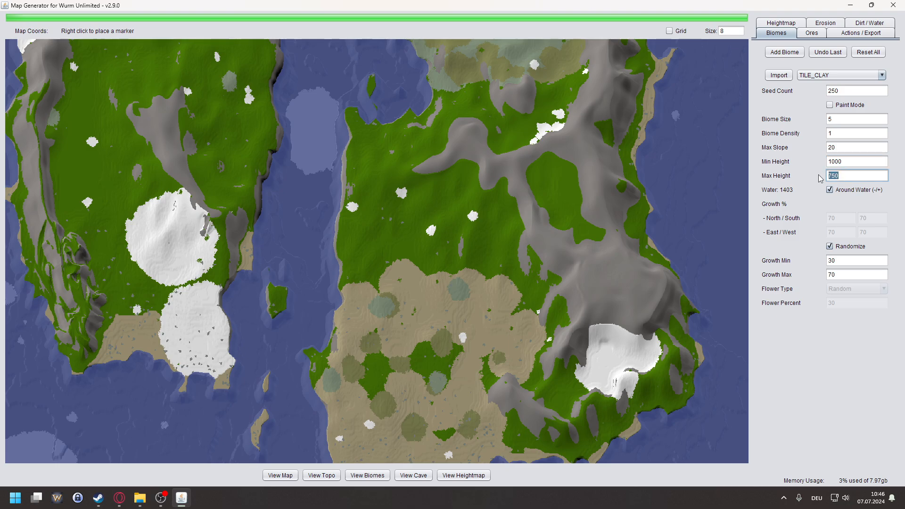
{"action": "type", "text": "3000"}
{"action": "left_click", "coordinate": [830, 105]}
- Paint clay spots on the grassland and snow around the mountain range of the eastern landmass
{"action": "scroll", "coordinate": [579, 291], "scroll_direction": "up", "scroll_amount": 1}
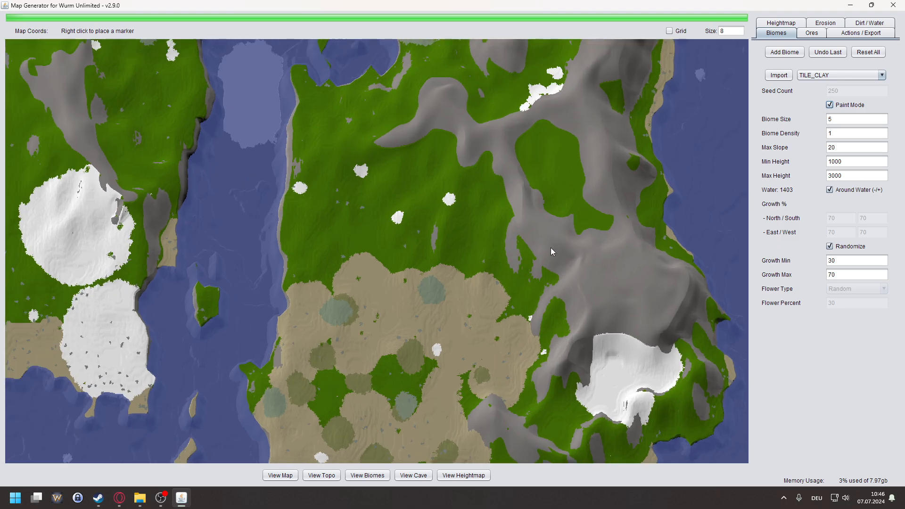
{"action": "left_click", "coordinate": [560, 178]}
{"action": "left_click", "coordinate": [586, 219]}
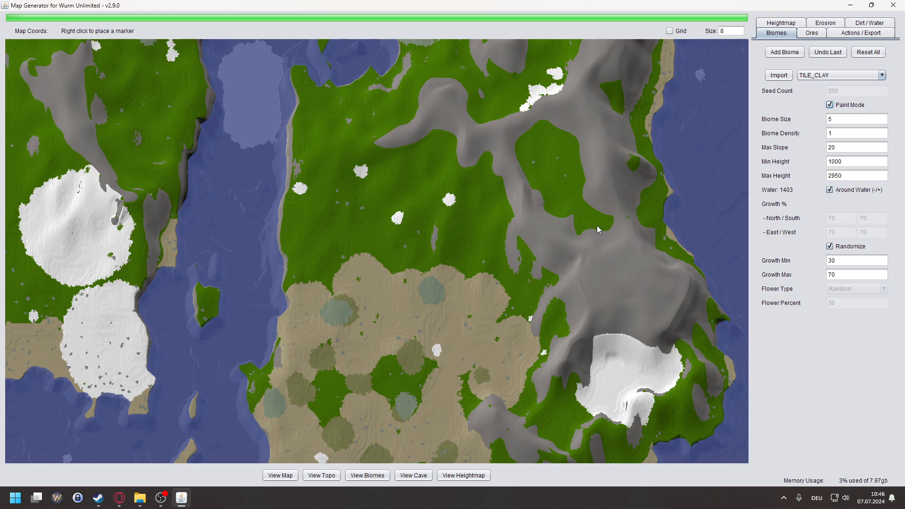
{"action": "left_click", "coordinate": [563, 401]}
{"action": "left_click", "coordinate": [629, 371]}
{"action": "left_click", "coordinate": [594, 394]}
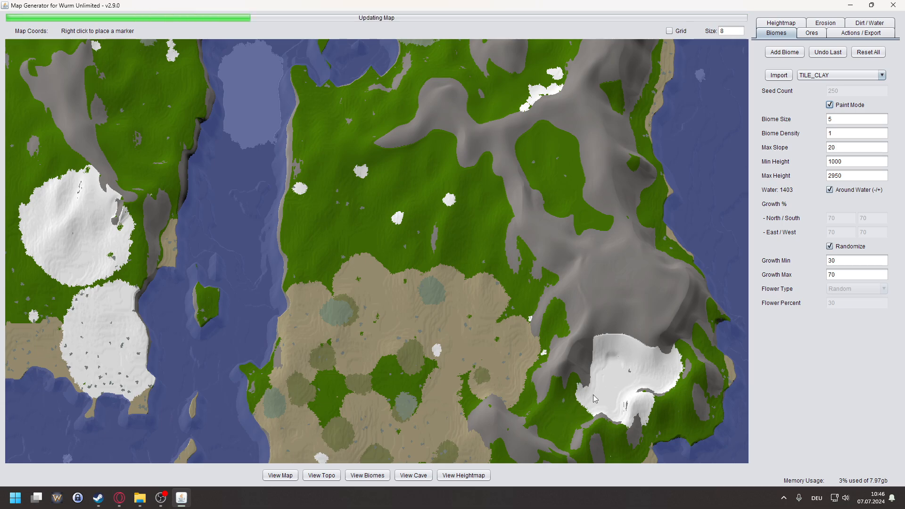
{"action": "scroll", "coordinate": [567, 375], "scroll_direction": "down", "scroll_amount": 2}
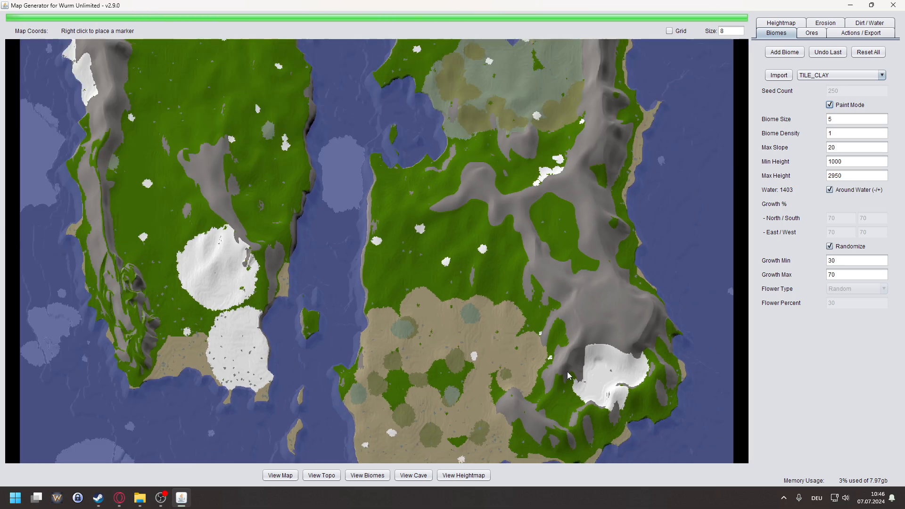
{"action": "scroll", "coordinate": [567, 375], "scroll_direction": "down", "scroll_amount": 1}
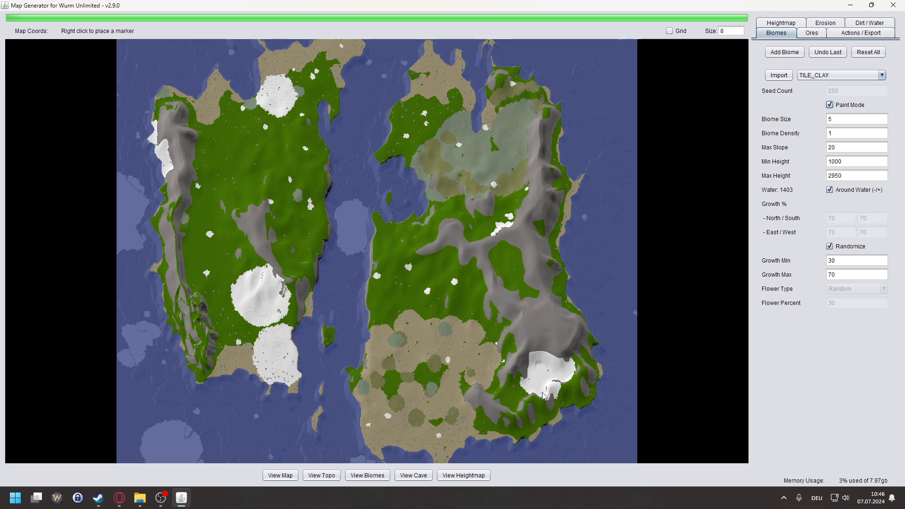
{"action": "scroll", "coordinate": [535, 229], "scroll_direction": "up", "scroll_amount": 2}
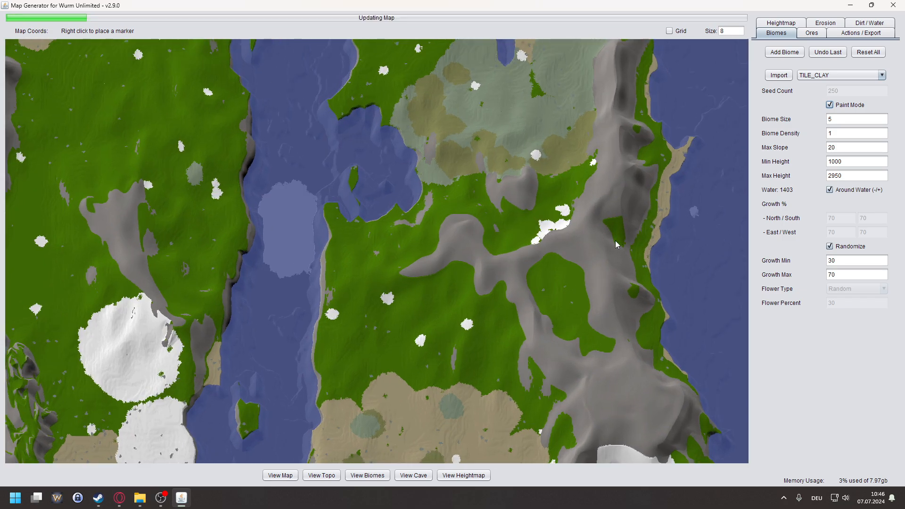
{"action": "left_click_drag", "start_coordinate": [615, 242], "coordinate": [613, 245]}
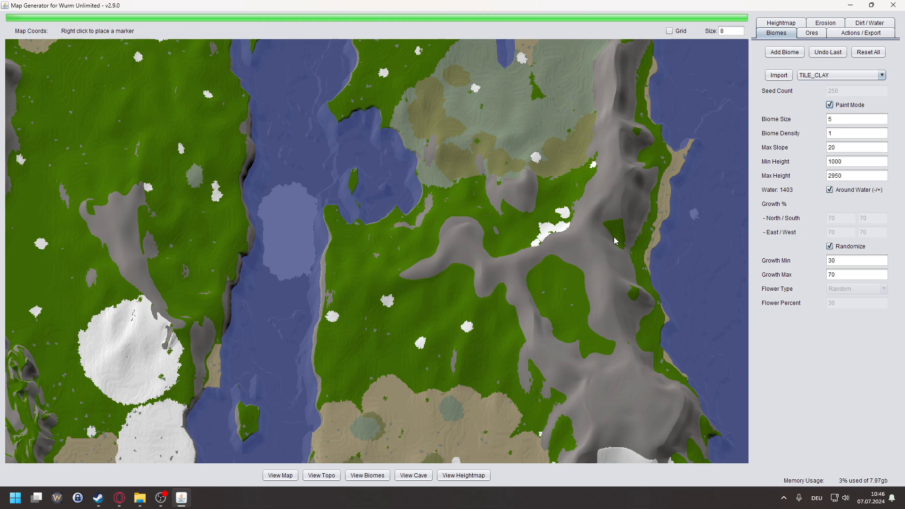
{"action": "scroll", "coordinate": [336, 256], "scroll_direction": "down", "scroll_amount": 2}
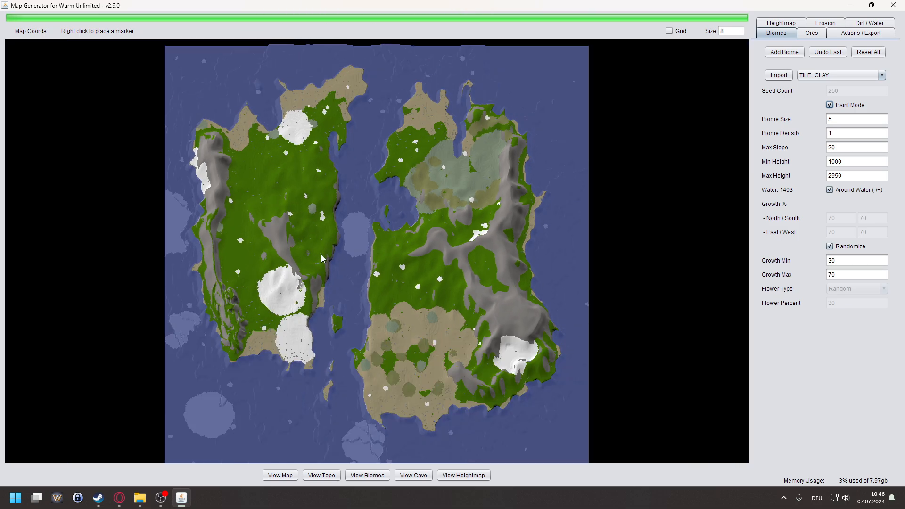
- Select the TILE_LAVA biome with its preset size and slope values, and add it to the map
{"action": "left_click", "coordinate": [832, 74]}
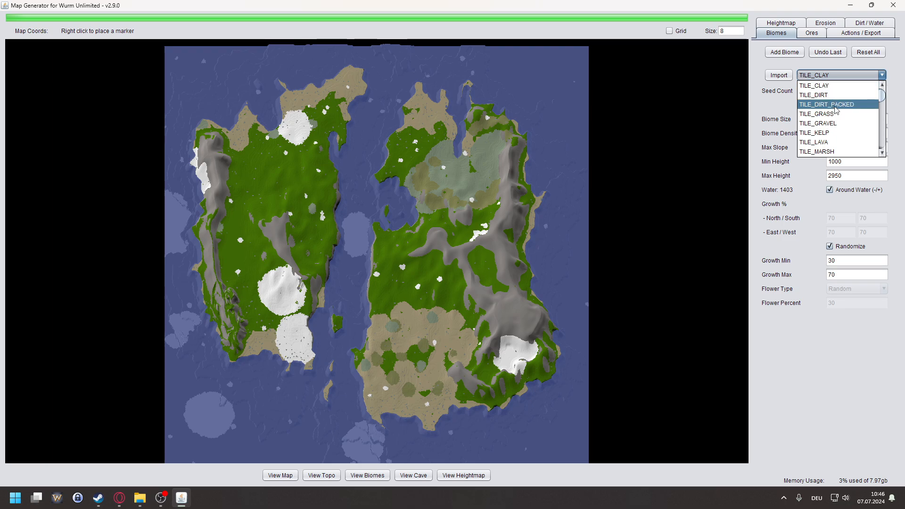
{"action": "left_click", "coordinate": [829, 142]}
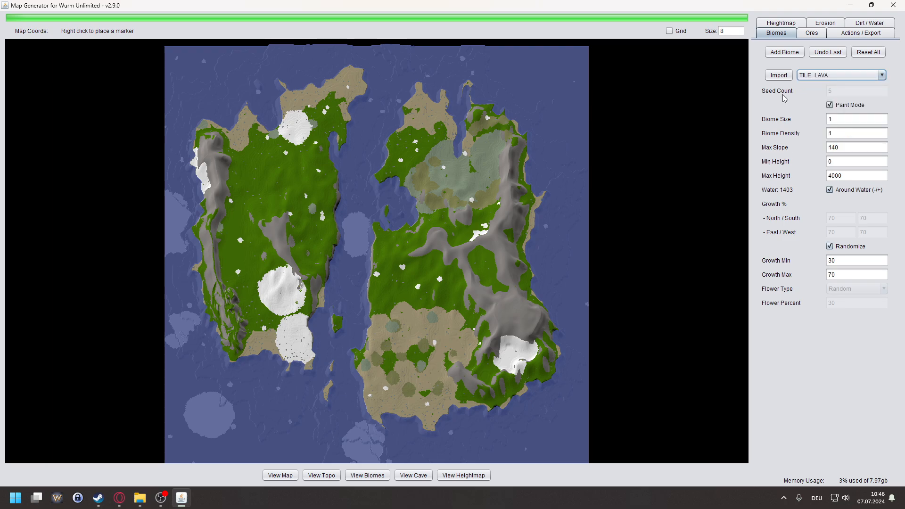
{"action": "left_click", "coordinate": [784, 52]}
{"action": "scroll", "coordinate": [480, 316], "scroll_direction": "up", "scroll_amount": 2}
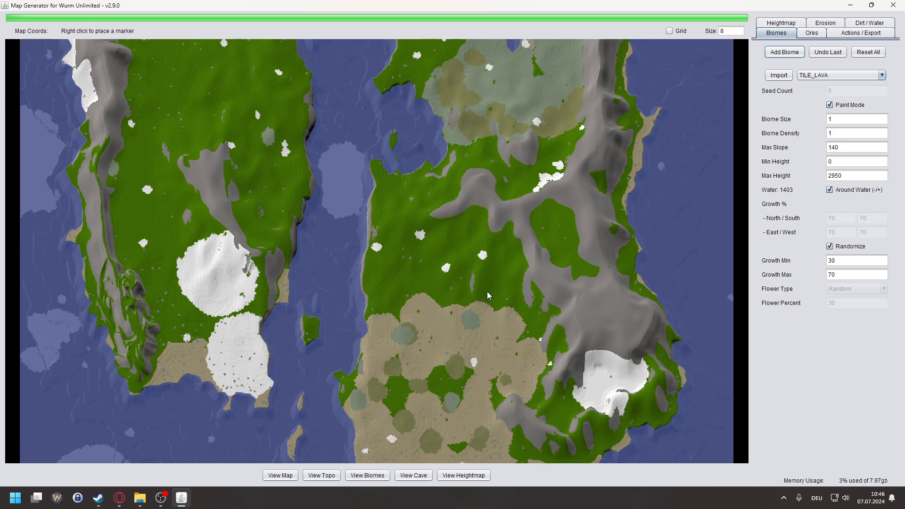
{"action": "right_click", "coordinate": [348, 178]}
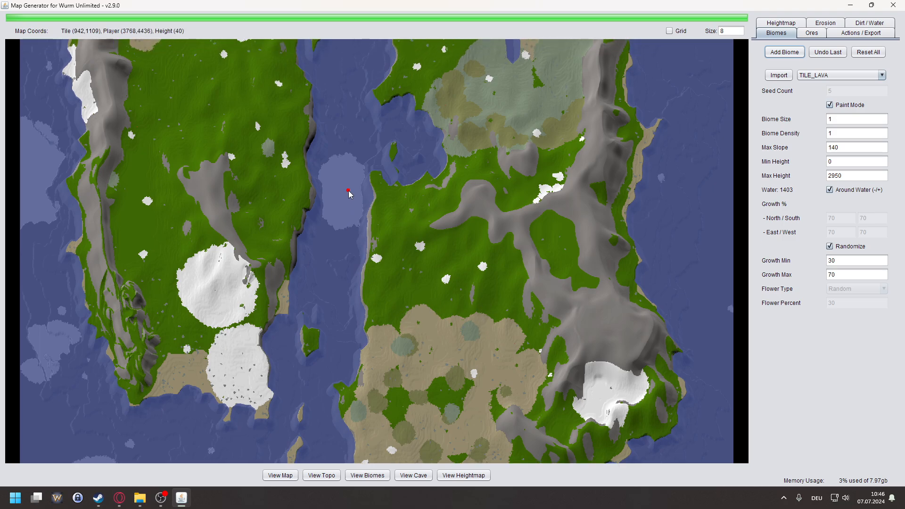
{"action": "mouse_move", "coordinate": [345, 173]}
{"action": "left_mouse_down"}
{"action": "mouse_move", "coordinate": [538, 291]}
{"action": "mouse_move", "coordinate": [547, 183]}
{"action": "left_mouse_up"}
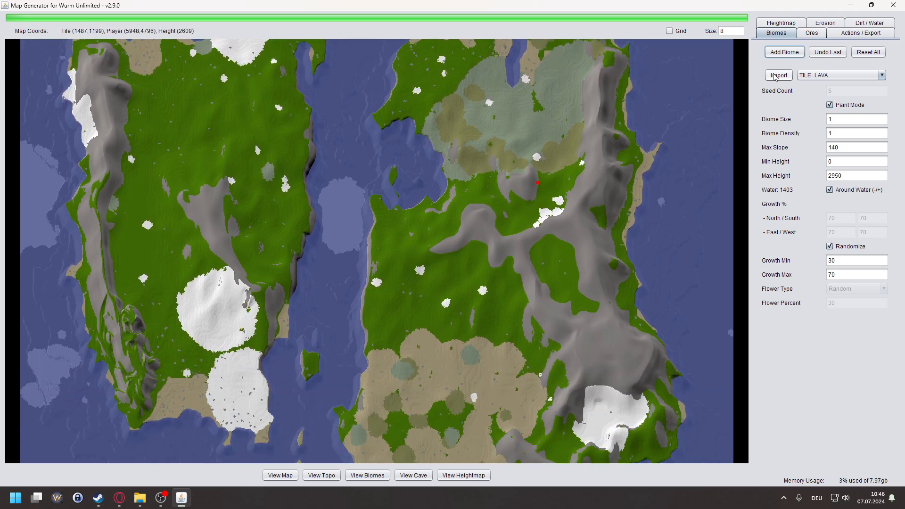
{"action": "left_click", "coordinate": [795, 54]}
{"action": "scroll", "coordinate": [403, 334], "scroll_direction": "up", "scroll_amount": 5}
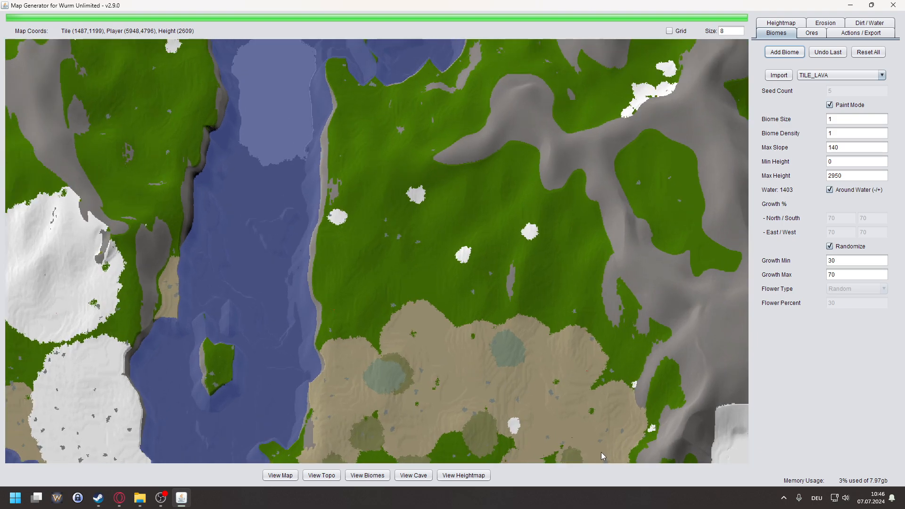
{"action": "scroll", "coordinate": [584, 383], "scroll_direction": "up", "scroll_amount": 2}
{"action": "scroll", "coordinate": [587, 361], "scroll_direction": "down", "scroll_amount": 6}
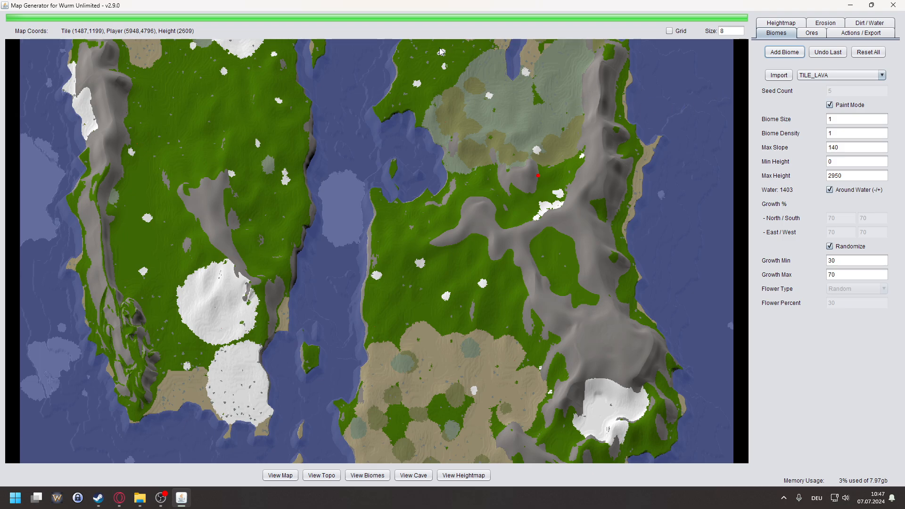
- Select the TILE_MARSH biome with its preset values and add it to the map
{"action": "left_click_drag", "start_coordinate": [440, 52], "coordinate": [438, 177]}
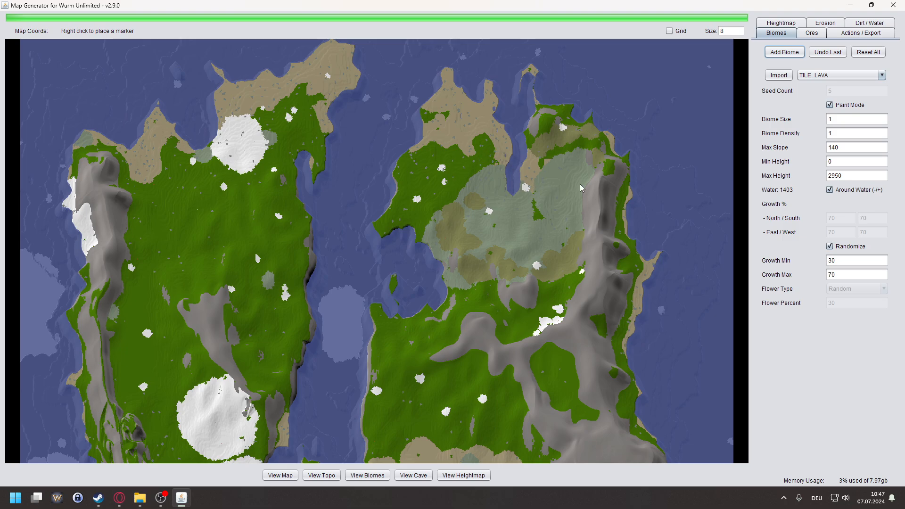
{"action": "left_click", "coordinate": [811, 76]}
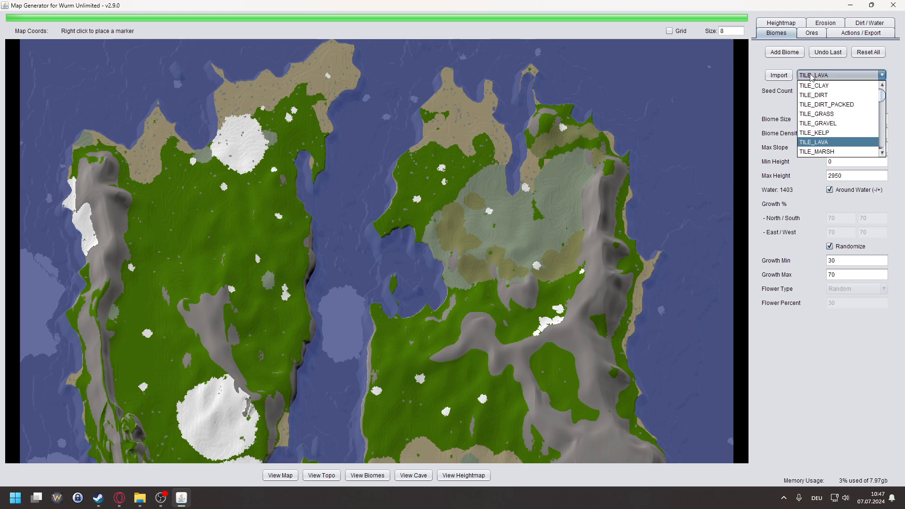
{"action": "left_click", "coordinate": [820, 151]}
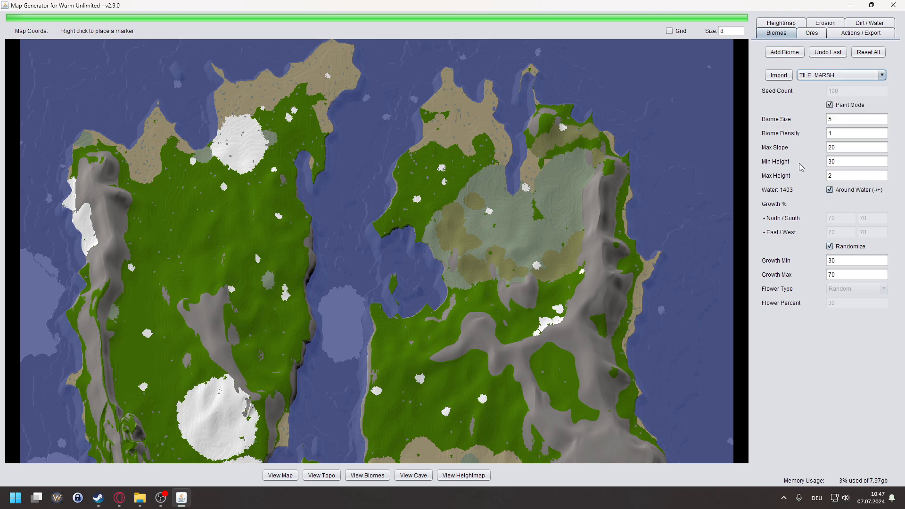
{"action": "left_click", "coordinate": [776, 54]}
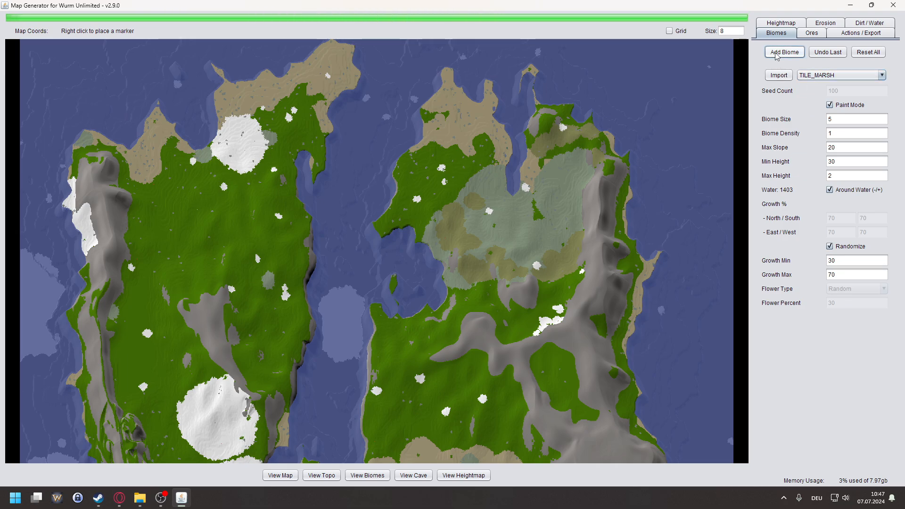
{"action": "left_click", "coordinate": [776, 55]}
{"action": "scroll", "coordinate": [658, 217], "scroll_direction": "down", "scroll_amount": 3}
{"action": "left_click_drag", "start_coordinate": [669, 278], "coordinate": [668, 220]}
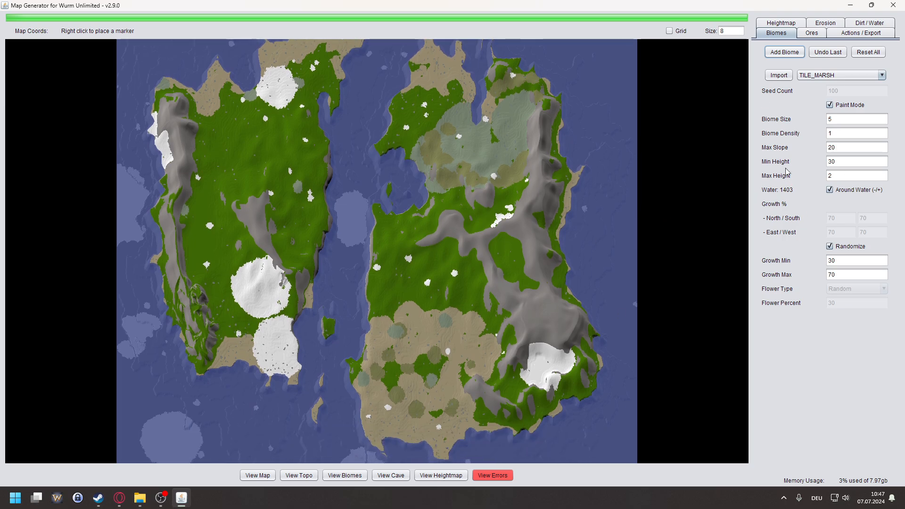
- Set the marsh biome's Min Height to 0 and Max Height to 200
{"action": "double_click", "coordinate": [832, 161]}
{"action": "type", "text": "200"}
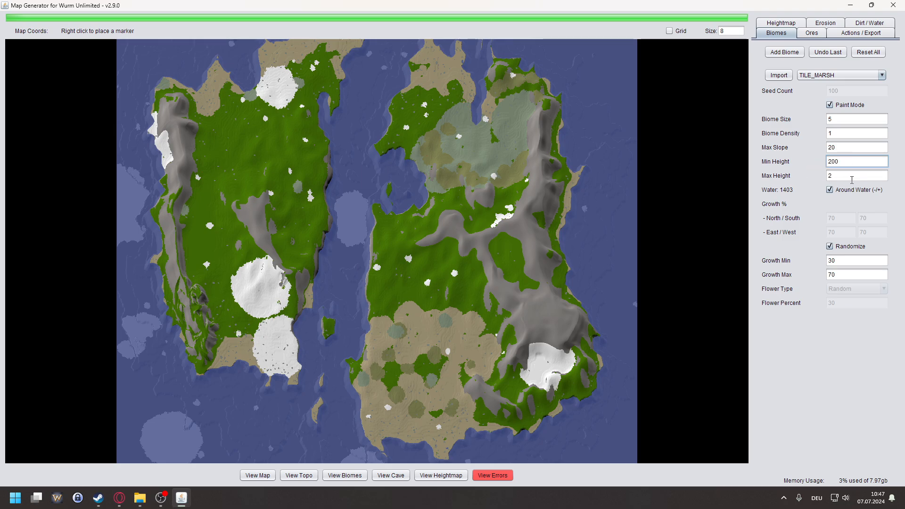
{"action": "left_click", "coordinate": [852, 178]}
{"action": "double_click", "coordinate": [851, 178]}
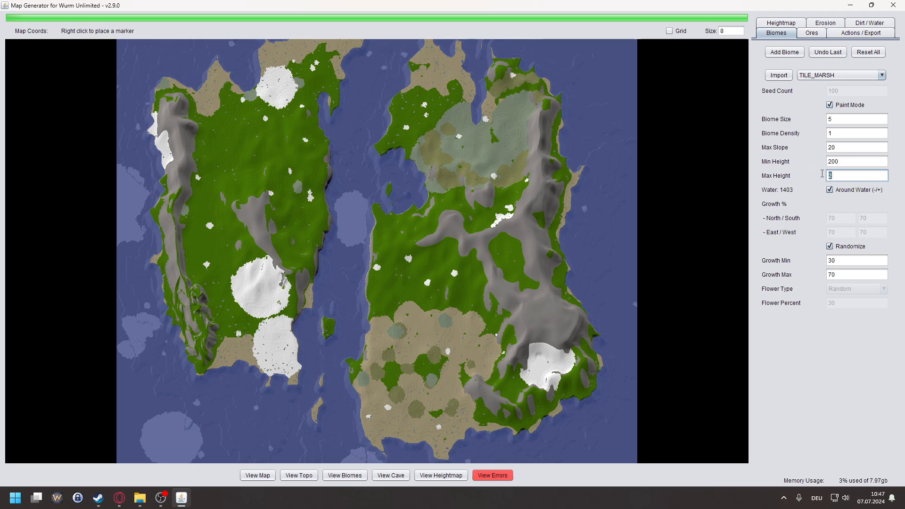
{"action": "type", "text": "200"}
{"action": "left_click_drag", "start_coordinate": [842, 161], "coordinate": [809, 162]}
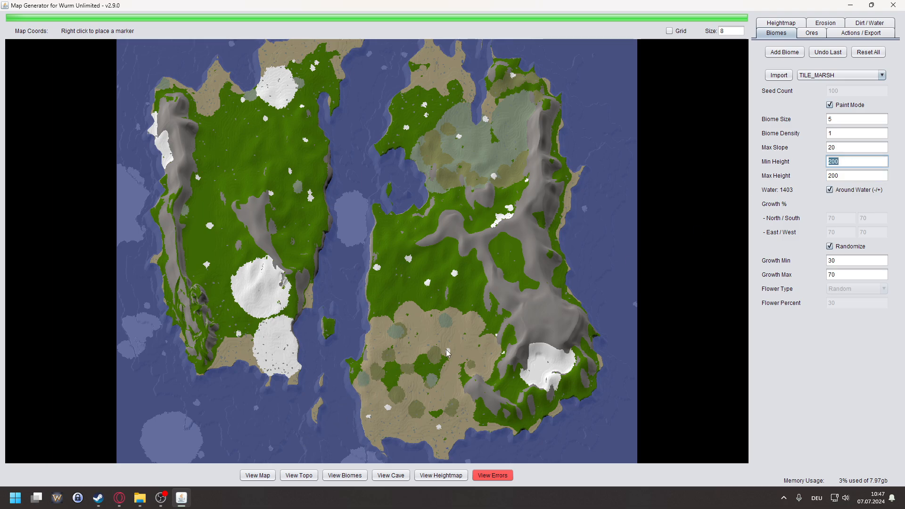
{"action": "type", "text": "0"}
- Check the error log, return to the map view and add the marsh biome with the new height limits
{"action": "left_click", "coordinate": [509, 475]}
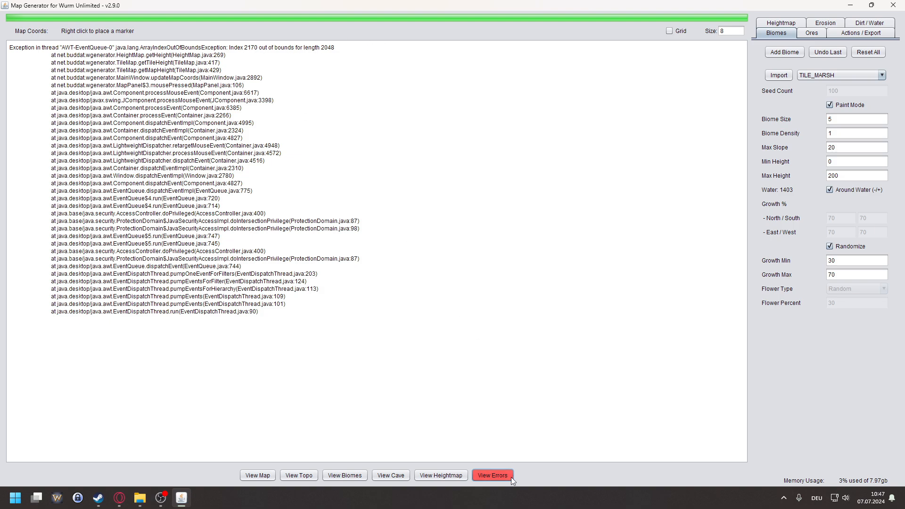
{"action": "left_click", "coordinate": [263, 477]}
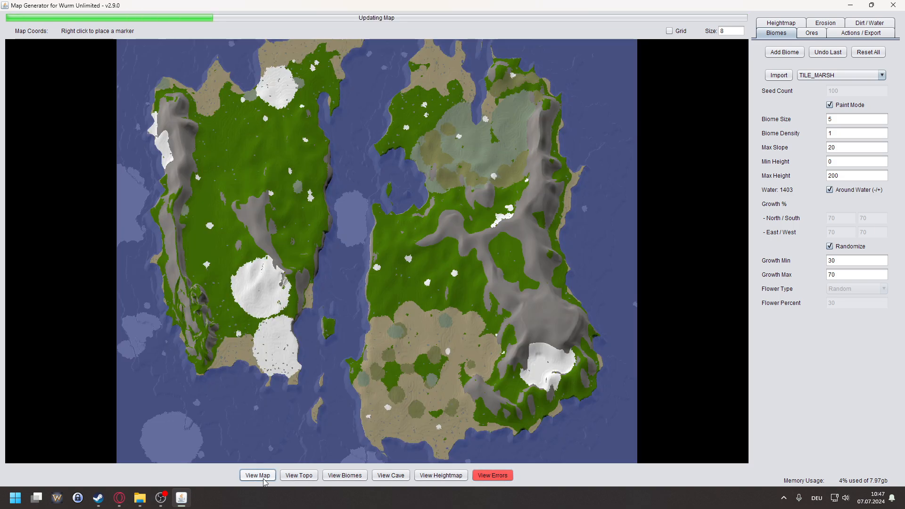
{"action": "left_click", "coordinate": [794, 52]}
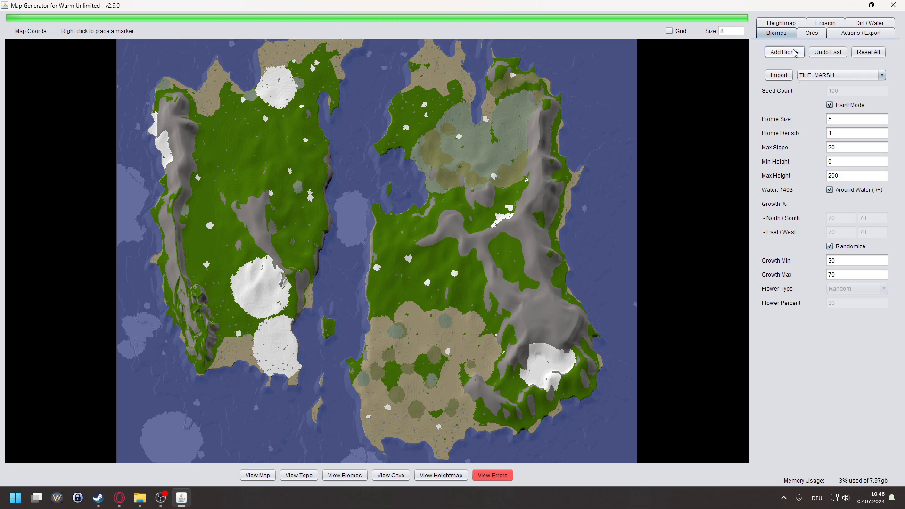
- Examine the coastlines, the desert and the southeastern mountain for marsh patches, marking a spot off the southeastern coast
{"action": "scroll", "coordinate": [340, 338], "scroll_direction": "up", "scroll_amount": 5}
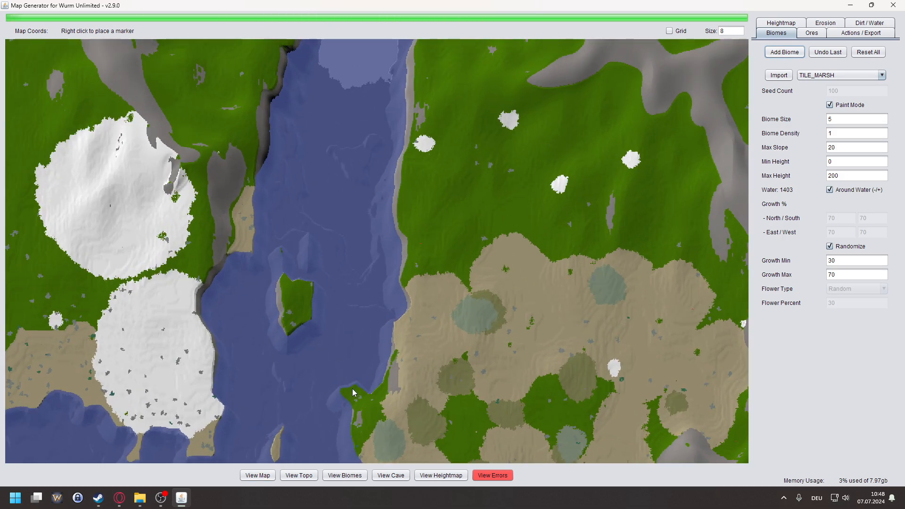
{"action": "scroll", "coordinate": [355, 394], "scroll_direction": "up", "scroll_amount": 5}
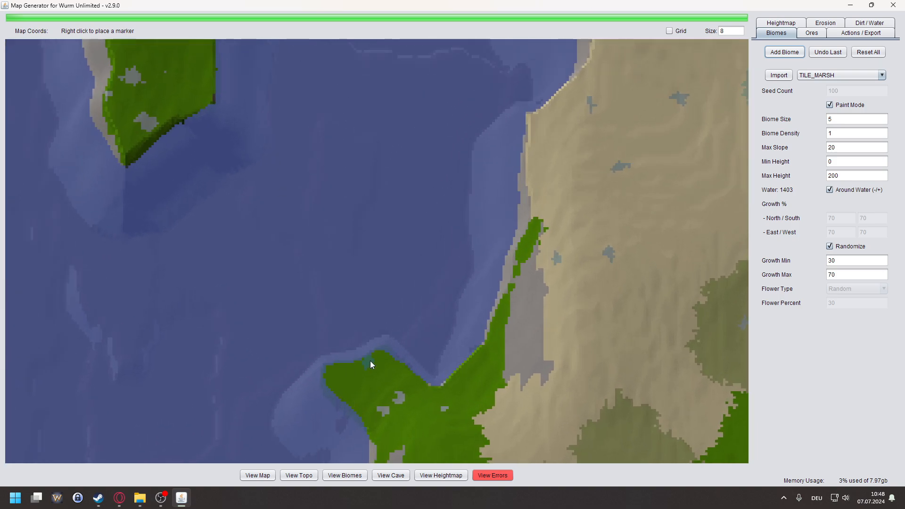
{"action": "scroll", "coordinate": [367, 363], "scroll_direction": "down", "scroll_amount": 5}
{"action": "scroll", "coordinate": [371, 314], "scroll_direction": "down", "scroll_amount": 5}
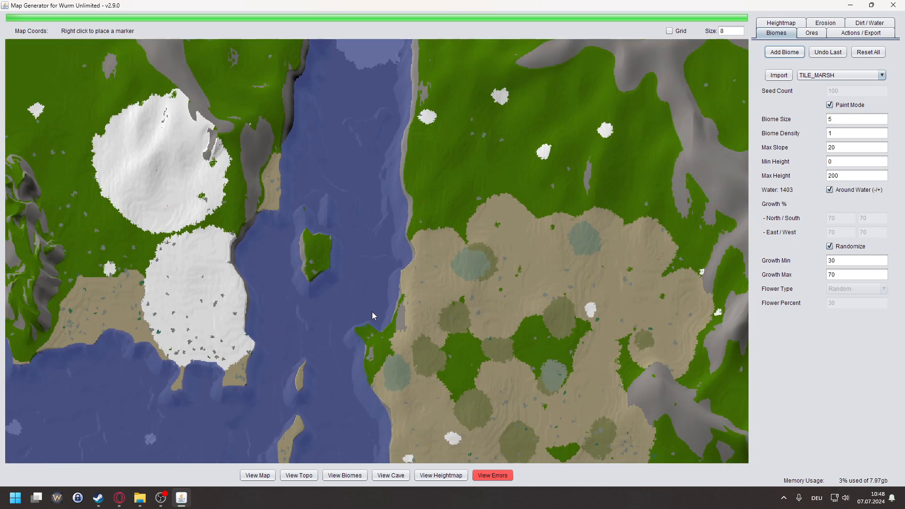
{"action": "scroll", "coordinate": [312, 380], "scroll_direction": "up", "scroll_amount": 6}
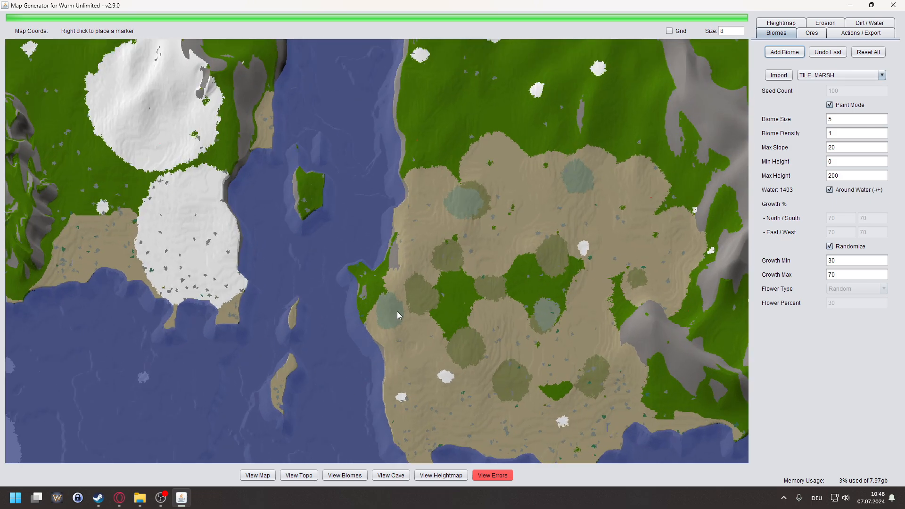
{"action": "left_click_drag", "start_coordinate": [558, 290], "coordinate": [375, 307]}
{"action": "scroll", "coordinate": [500, 326], "scroll_direction": "up", "scroll_amount": 3}
{"action": "mouse_move", "coordinate": [647, 232]}
{"action": "left_mouse_down"}
{"action": "mouse_move", "coordinate": [525, 320]}
{"action": "mouse_move", "coordinate": [565, 335]}
{"action": "left_mouse_up"}
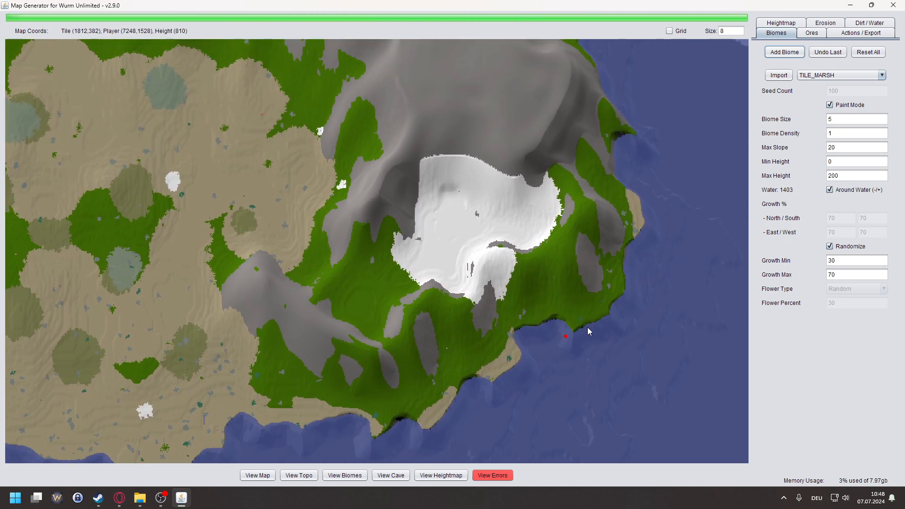
- Disable Paint Mode, set the marsh Seed Count to 200 and add the biome across the map
{"action": "left_click", "coordinate": [829, 105]}
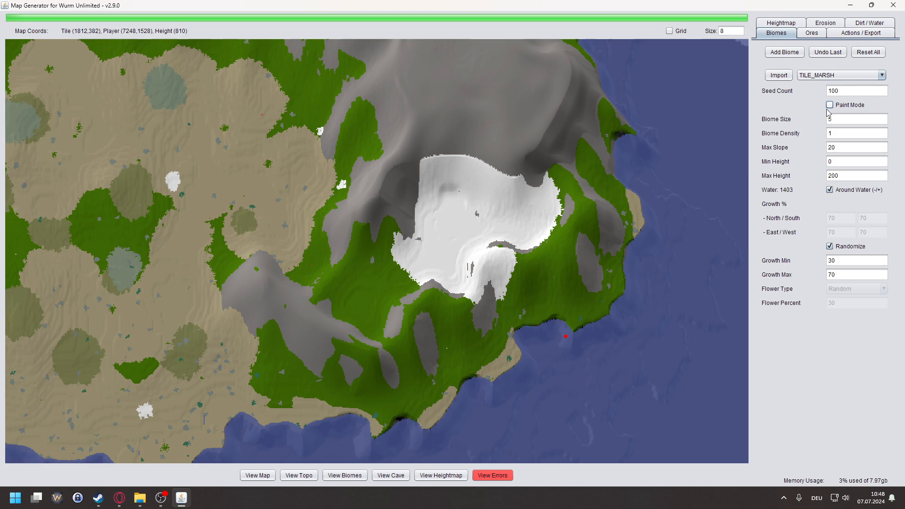
{"action": "left_click_drag", "start_coordinate": [848, 91], "coordinate": [817, 95]}
{"action": "type", "text": "200"}
{"action": "left_click", "coordinate": [784, 52]}
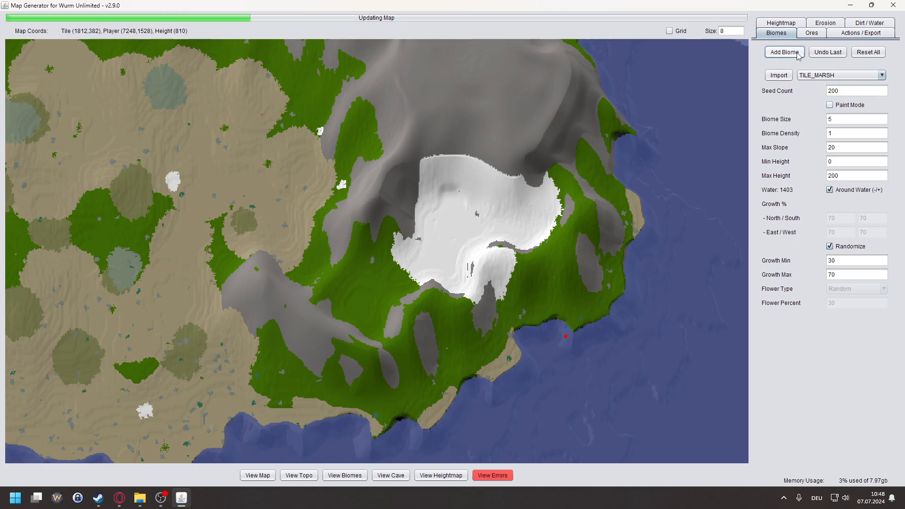
- Examine the southern desert, the southwestern snowfield and the northern coasts for the distribution of marsh patches
{"action": "scroll", "coordinate": [463, 326], "scroll_direction": "down", "scroll_amount": 4}
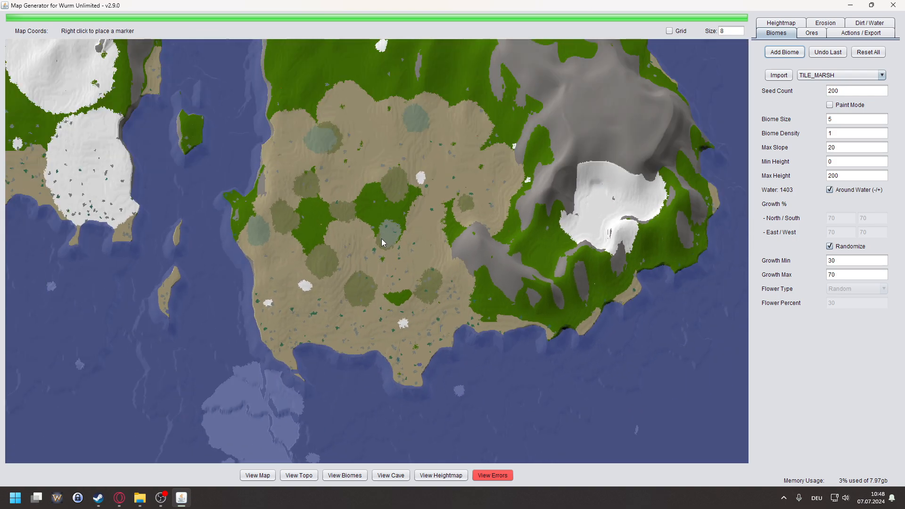
{"action": "scroll", "coordinate": [382, 242], "scroll_direction": "up", "scroll_amount": 2}
{"action": "scroll", "coordinate": [381, 284], "scroll_direction": "down", "scroll_amount": 1}
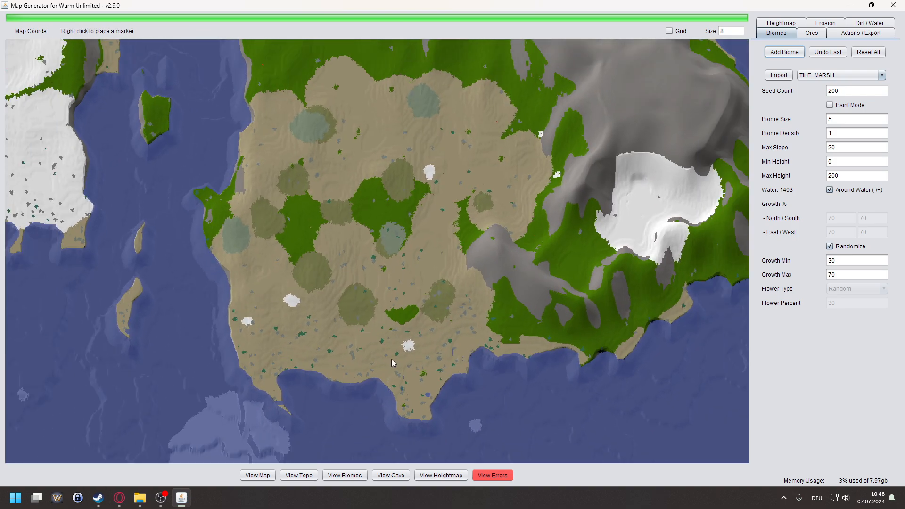
{"action": "scroll", "coordinate": [255, 351], "scroll_direction": "down", "scroll_amount": 2}
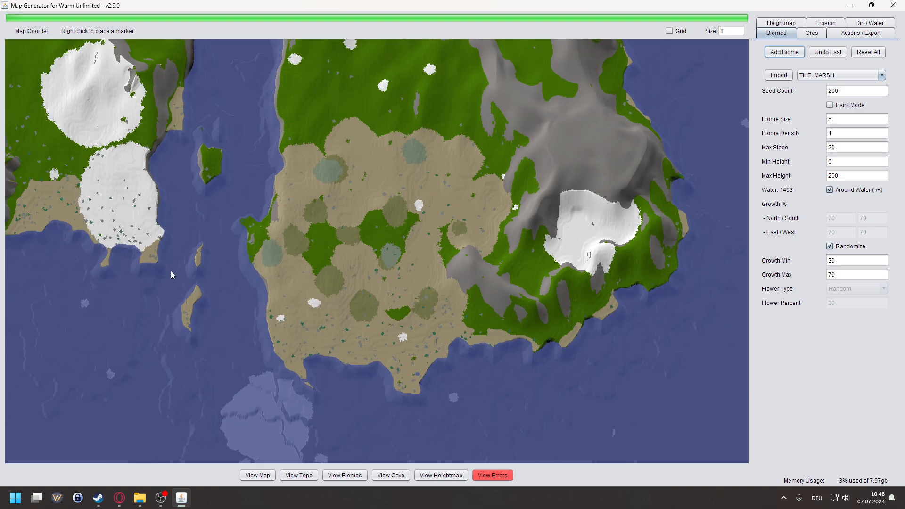
{"action": "left_click_drag", "start_coordinate": [173, 276], "coordinate": [317, 267]}
{"action": "right_click", "coordinate": [326, 268]}
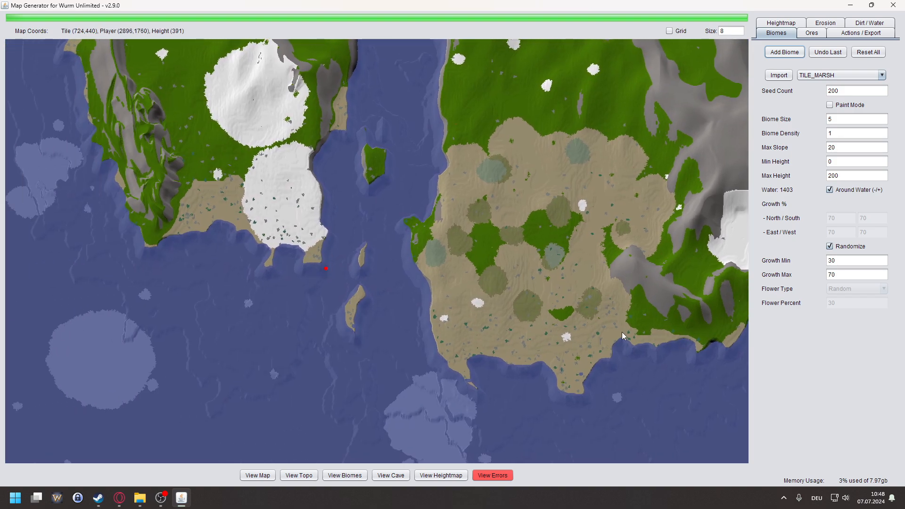
{"action": "left_click_drag", "start_coordinate": [596, 229], "coordinate": [598, 267]}
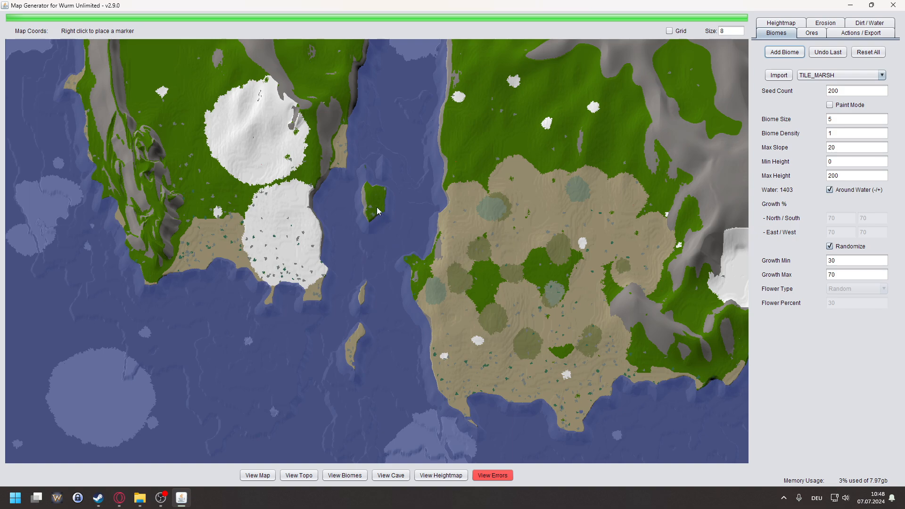
{"action": "mouse_move", "coordinate": [485, 128]}
{"action": "left_mouse_down"}
{"action": "mouse_move", "coordinate": [470, 188]}
{"action": "mouse_move", "coordinate": [483, 303]}
{"action": "left_mouse_up"}
{"action": "left_click_drag", "start_coordinate": [429, 134], "coordinate": [425, 290]}
{"action": "left_click_drag", "start_coordinate": [426, 172], "coordinate": [423, 271]}
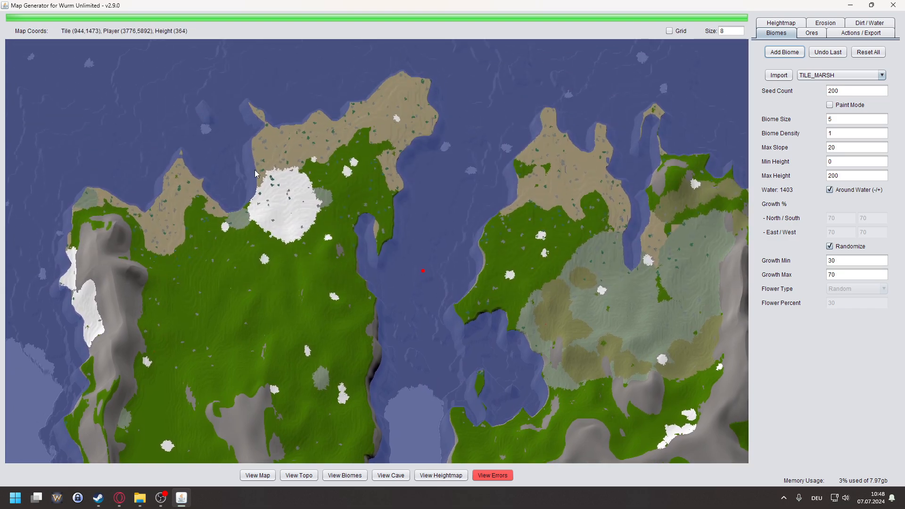
{"action": "left_click_drag", "start_coordinate": [528, 250], "coordinate": [364, 114]}
{"action": "mouse_move", "coordinate": [455, 397]}
{"action": "left_mouse_down"}
{"action": "mouse_move", "coordinate": [477, 212]}
{"action": "mouse_move", "coordinate": [567, 192]}
{"action": "mouse_move", "coordinate": [628, 321]}
{"action": "left_mouse_up"}
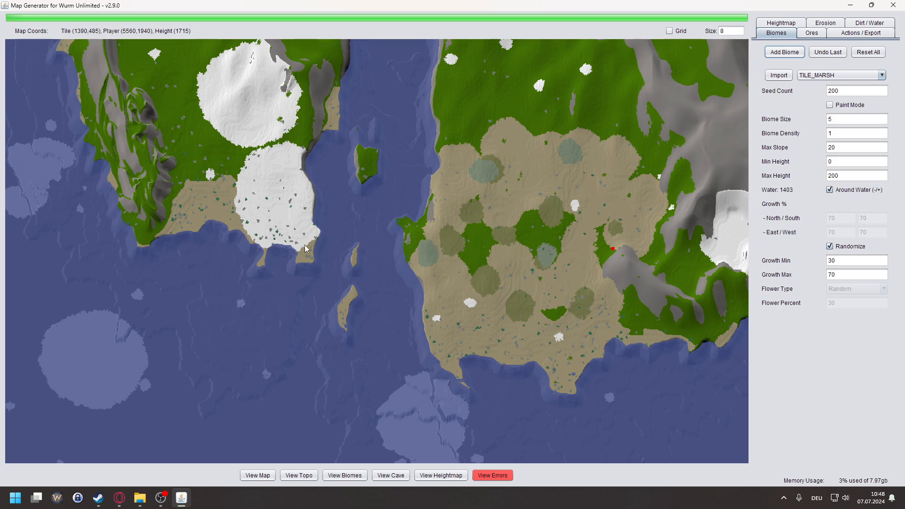
{"action": "left_click_drag", "start_coordinate": [390, 213], "coordinate": [406, 321]}
{"action": "scroll", "coordinate": [389, 303], "scroll_direction": "down", "scroll_amount": 2}
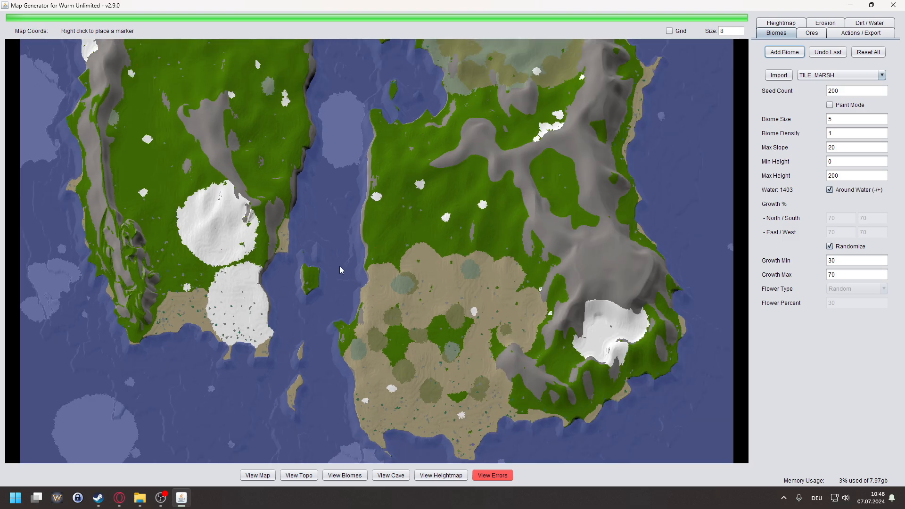
- Inspect the whole map, the eastern mountain range and the central channel for marsh coverage
{"action": "scroll", "coordinate": [347, 264], "scroll_direction": "down", "scroll_amount": 2}
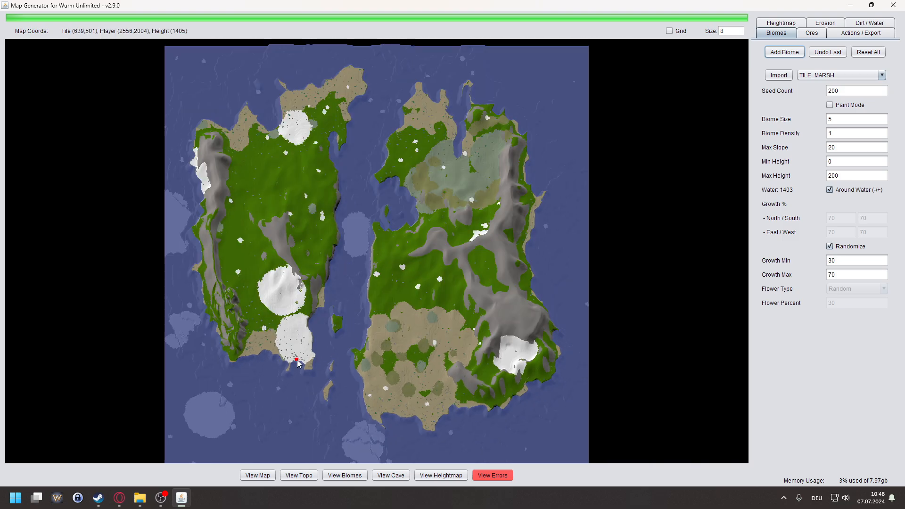
{"action": "scroll", "coordinate": [248, 394], "scroll_direction": "up", "scroll_amount": 1}
{"action": "left_click_drag", "start_coordinate": [244, 377], "coordinate": [296, 406]}
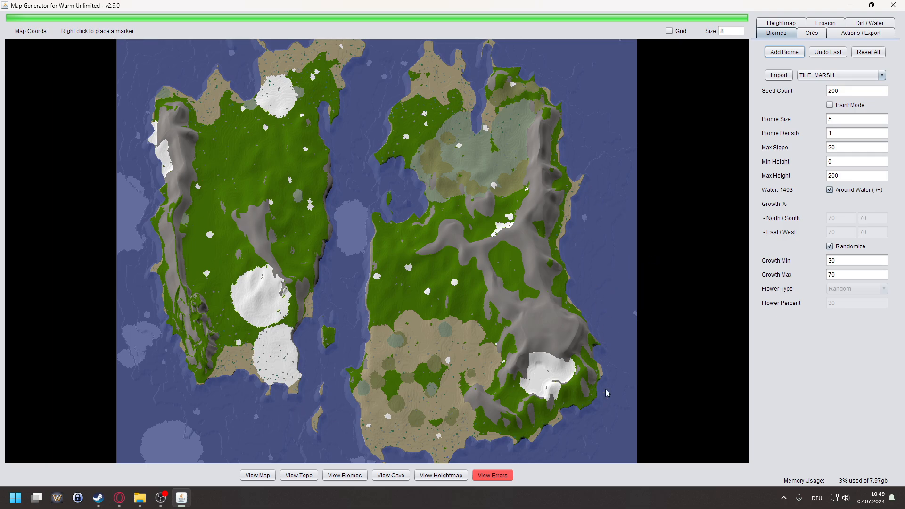
{"action": "scroll", "coordinate": [605, 389], "scroll_direction": "up", "scroll_amount": 2}
{"action": "scroll", "coordinate": [651, 200], "scroll_direction": "up", "scroll_amount": 3}
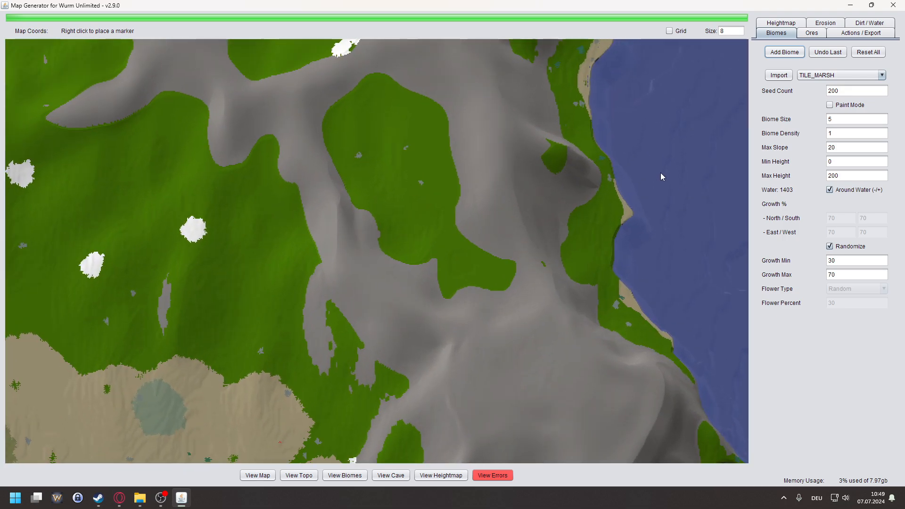
{"action": "scroll", "coordinate": [624, 135], "scroll_direction": "down", "scroll_amount": 4}
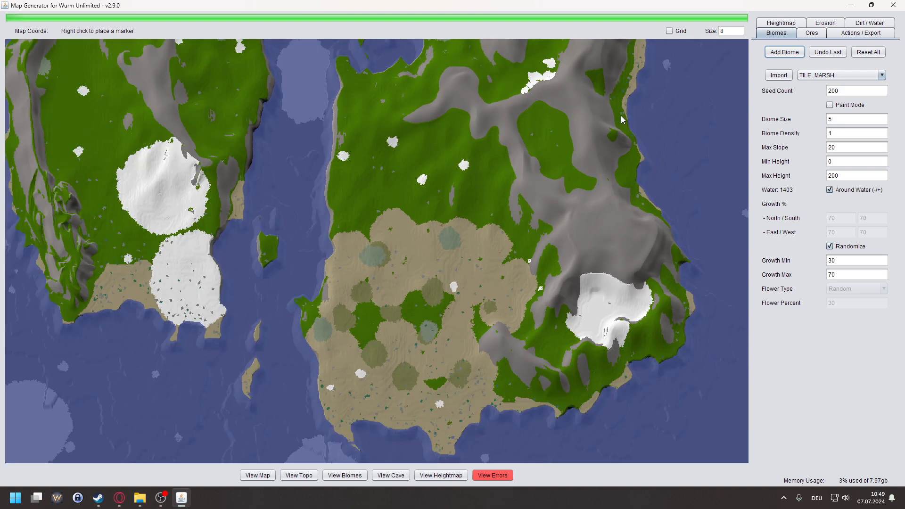
{"action": "mouse_move", "coordinate": [129, 356]}
{"action": "left_mouse_down"}
{"action": "mouse_move", "coordinate": [223, 383]}
{"action": "mouse_move", "coordinate": [245, 404]}
{"action": "left_mouse_up"}
{"action": "left_click_drag", "start_coordinate": [351, 220], "coordinate": [363, 383]}
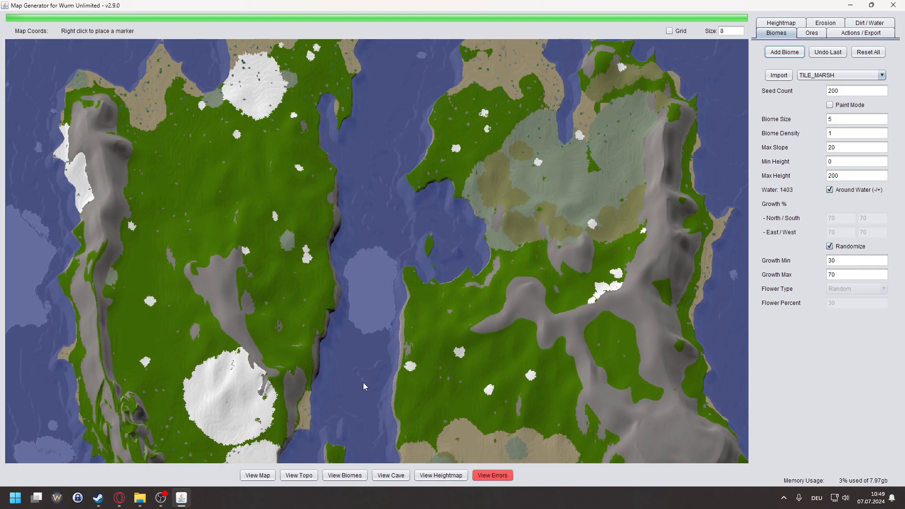
{"action": "right_click", "coordinate": [362, 383]}
{"action": "scroll", "coordinate": [396, 330], "scroll_direction": "up", "scroll_amount": 2}
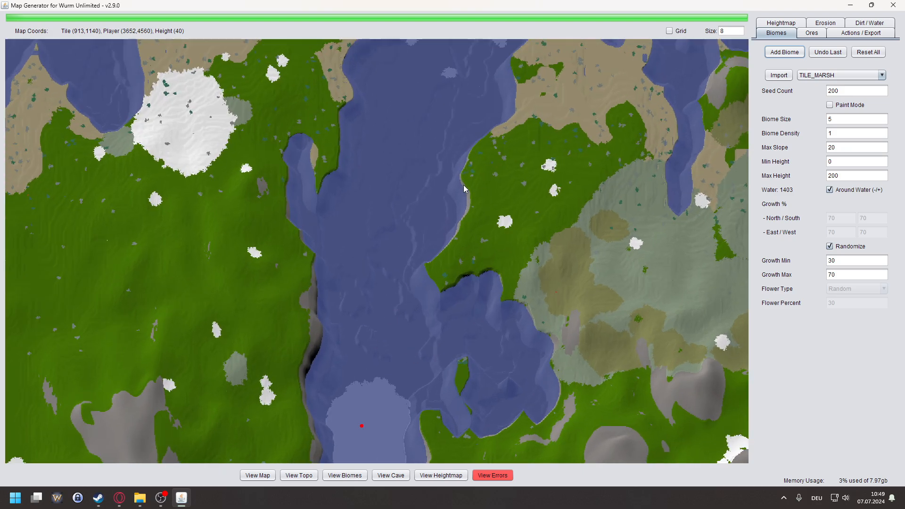
{"action": "scroll", "coordinate": [491, 283], "scroll_direction": "down", "scroll_amount": 3}
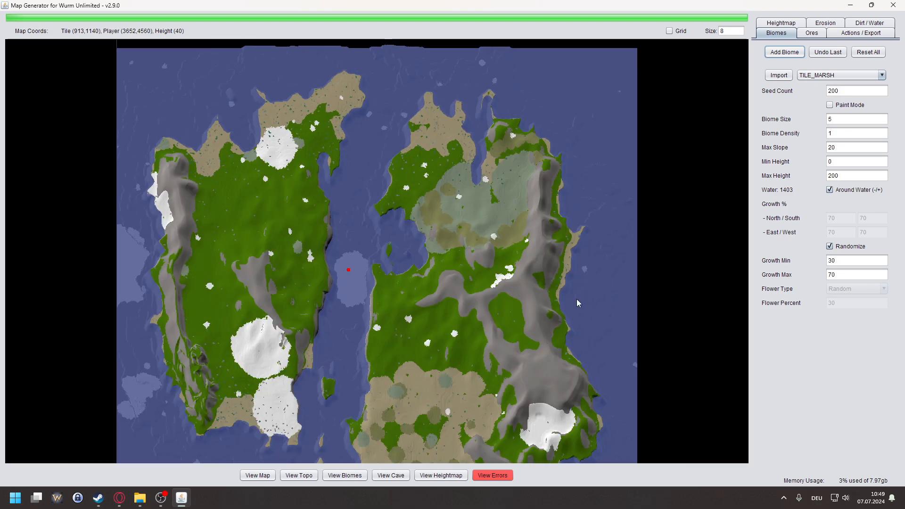
{"action": "scroll", "coordinate": [598, 284], "scroll_direction": "up", "scroll_amount": 2}
{"action": "scroll", "coordinate": [683, 195], "scroll_direction": "up", "scroll_amount": 1}
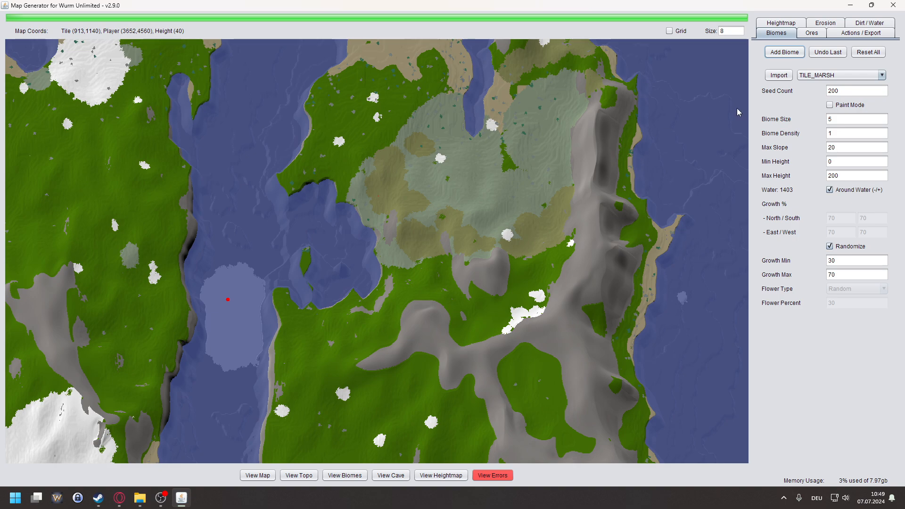
- Choose TILE_KELP as the biome and set its Min Height to 50
{"action": "left_click", "coordinate": [824, 75]}
{"action": "scroll", "coordinate": [844, 151], "scroll_direction": "down", "scroll_amount": 1}
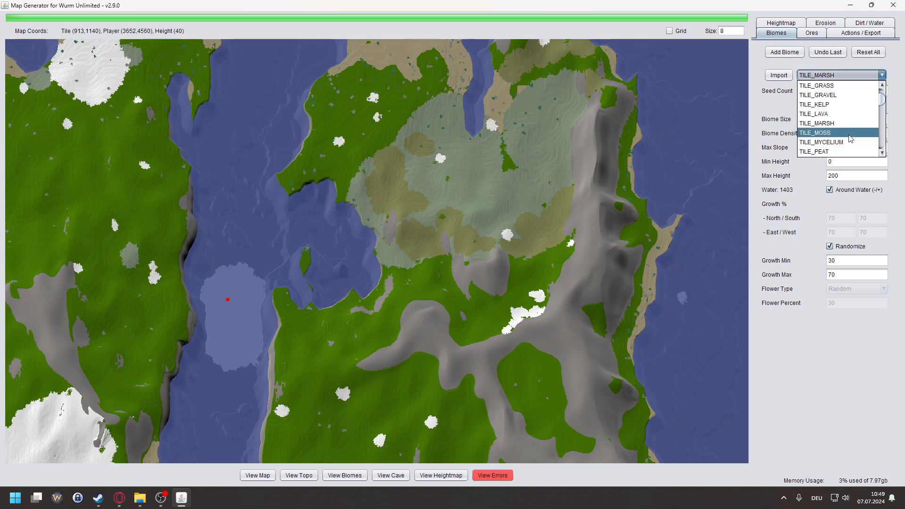
{"action": "left_click", "coordinate": [832, 105]}
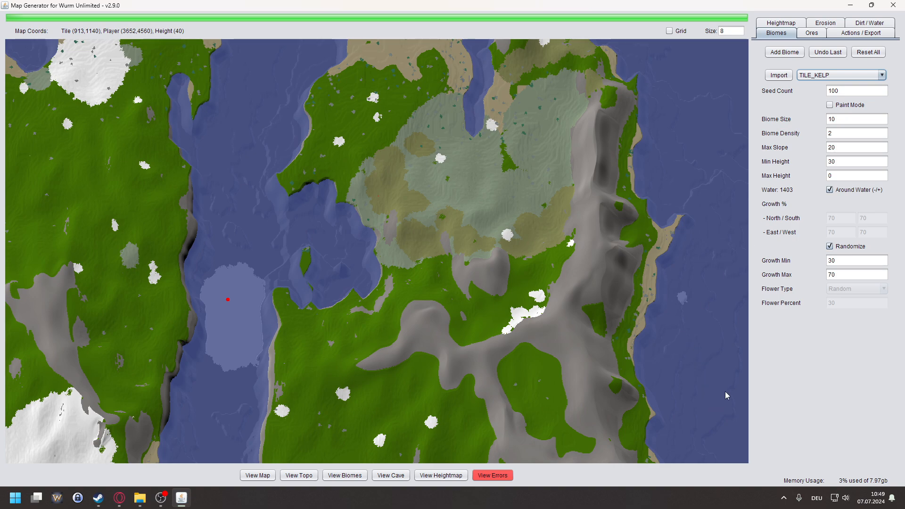
{"action": "left_click", "coordinate": [849, 162]}
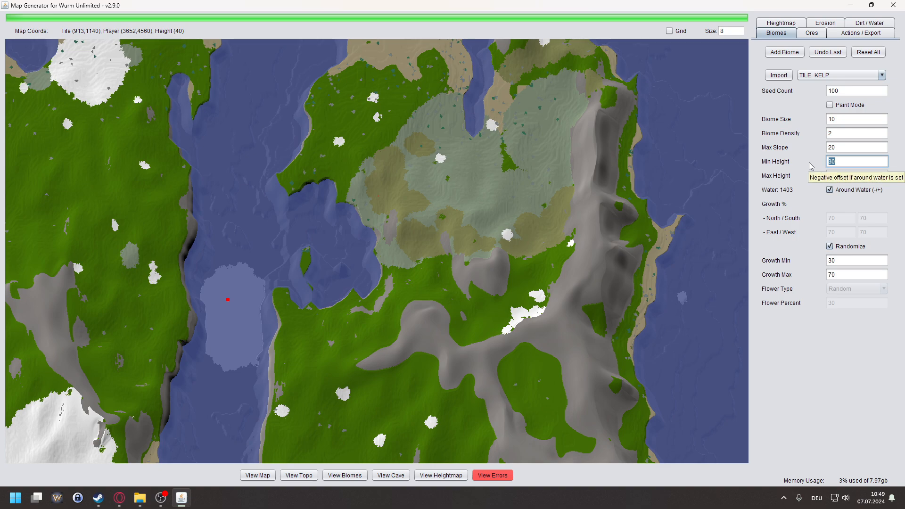
{"action": "type", "text": "200"}
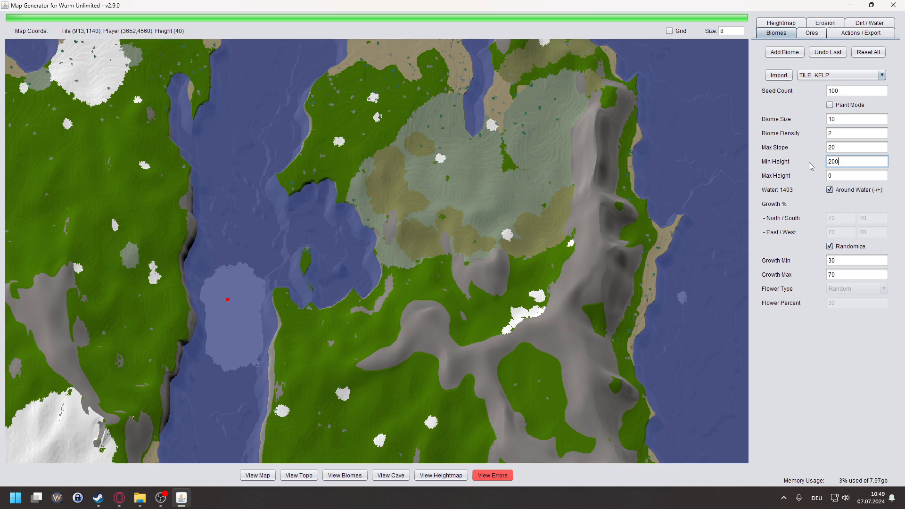
{"action": "type", "text": "050"}
- Set the kelp Seed Count to 300 and add the biome across the map
{"action": "mouse_move", "coordinate": [644, 373]}
{"action": "left_mouse_down"}
{"action": "mouse_move", "coordinate": [664, 331]}
{"action": "mouse_move", "coordinate": [693, 19]}
{"action": "left_mouse_up"}
{"action": "left_click_drag", "start_coordinate": [843, 91], "coordinate": [795, 99]}
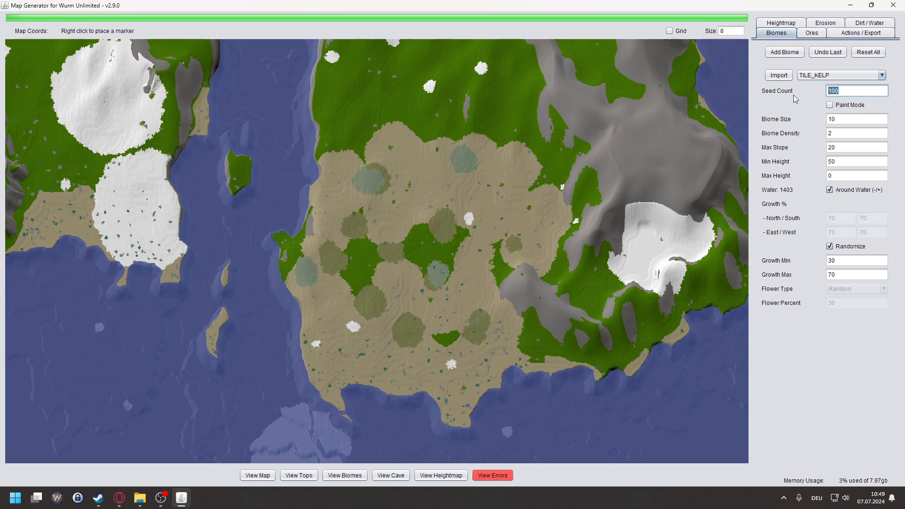
{"action": "type", "text": "30"}
{"action": "left_click", "coordinate": [784, 52]}
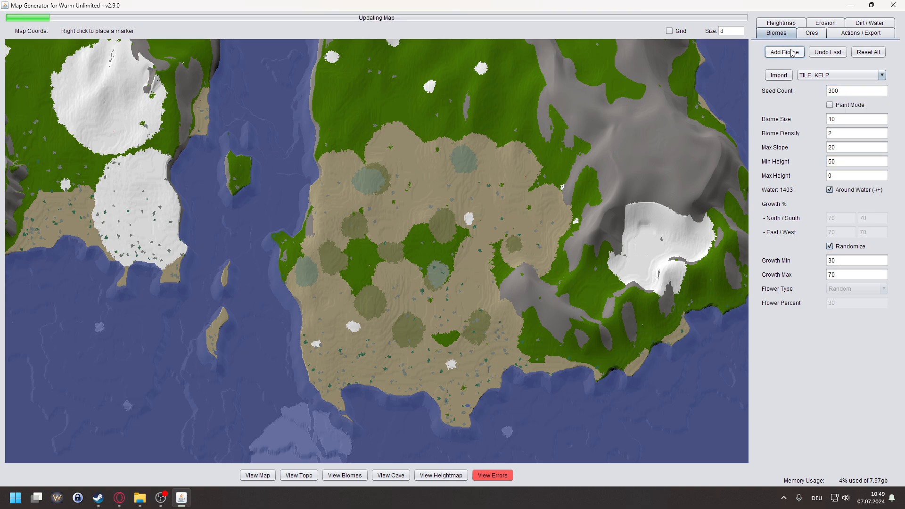
- Examine the southwestern sea and the northern coastlines for kelp patches
{"action": "right_click", "coordinate": [280, 398]}
{"action": "left_click_drag", "start_coordinate": [281, 398], "coordinate": [454, 357]}
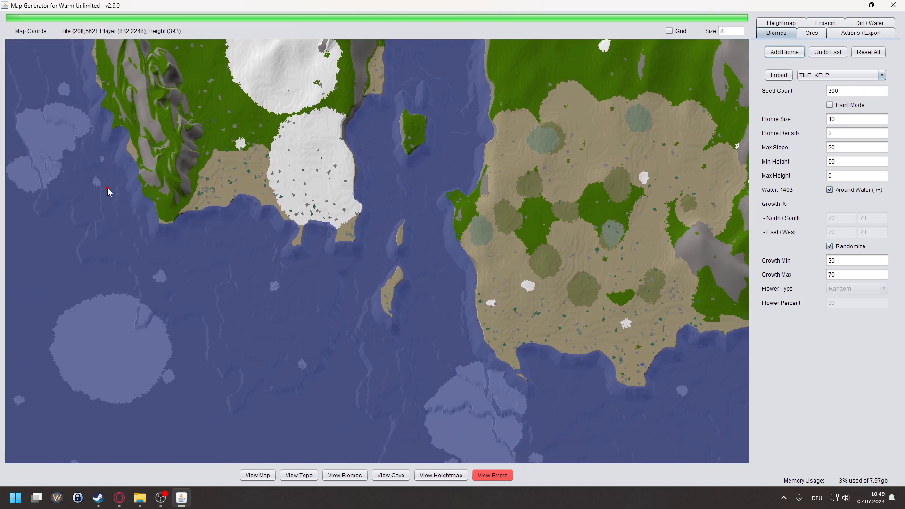
{"action": "scroll", "coordinate": [239, 306], "scroll_direction": "up", "scroll_amount": 4}
{"action": "right_click", "coordinate": [179, 137]}
{"action": "left_click_drag", "start_coordinate": [180, 138], "coordinate": [191, 310]}
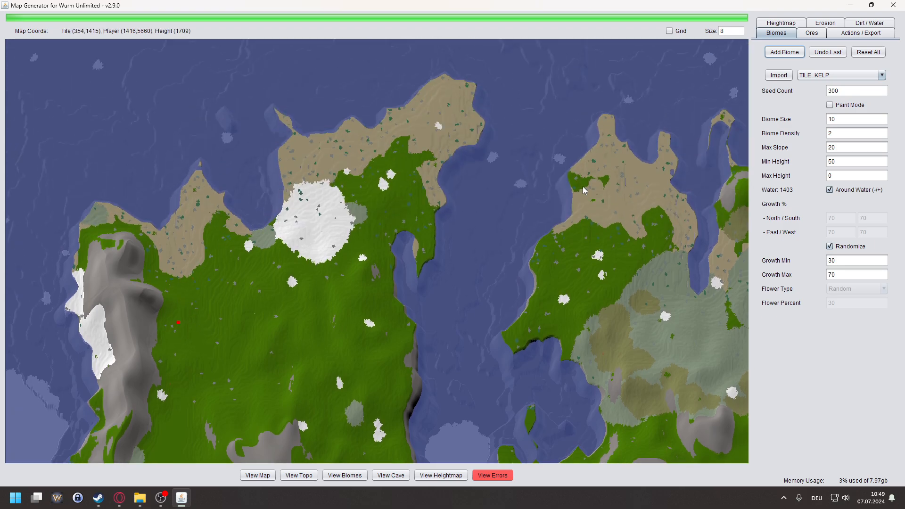
{"action": "scroll", "coordinate": [584, 190], "scroll_direction": "up", "scroll_amount": 5}
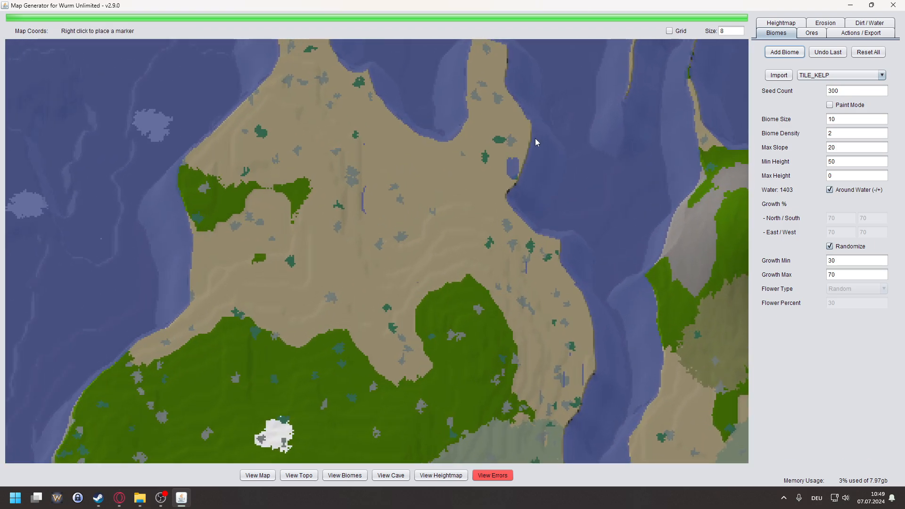
{"action": "scroll", "coordinate": [531, 162], "scroll_direction": "up", "scroll_amount": 2}
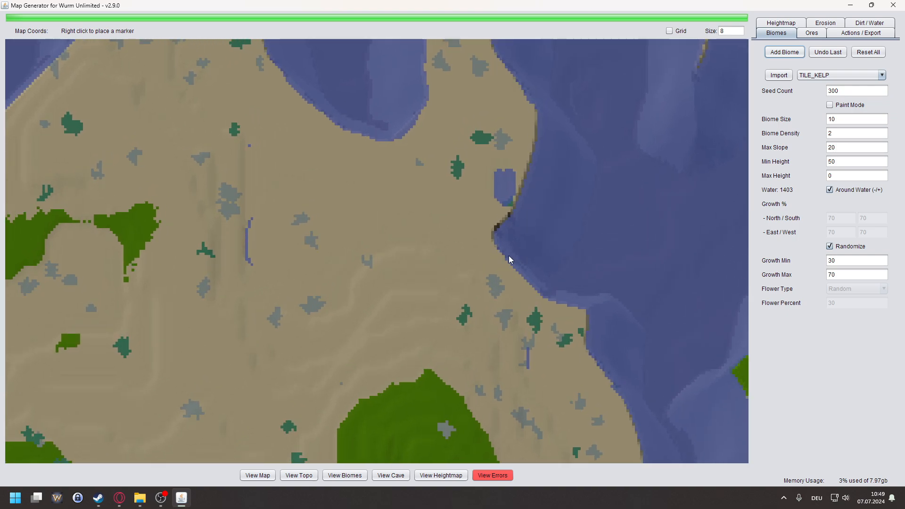
- Enable Paint Mode and try to paint kelp along the shore of the sandy northern peninsula
{"action": "left_click", "coordinate": [829, 105]}
{"action": "left_click", "coordinate": [517, 267]}
{"action": "left_click", "coordinate": [516, 270]}
{"action": "left_click", "coordinate": [521, 291]}
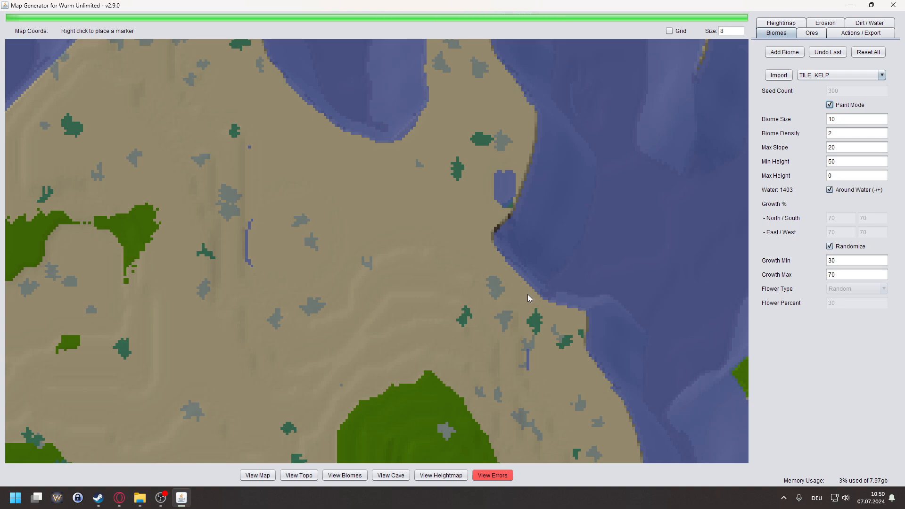
{"action": "left_click", "coordinate": [533, 284]}
- Try to paint kelp at several spots on the grassy northeastern shore across the inlet
{"action": "scroll", "coordinate": [577, 220], "scroll_direction": "down", "scroll_amount": 1}
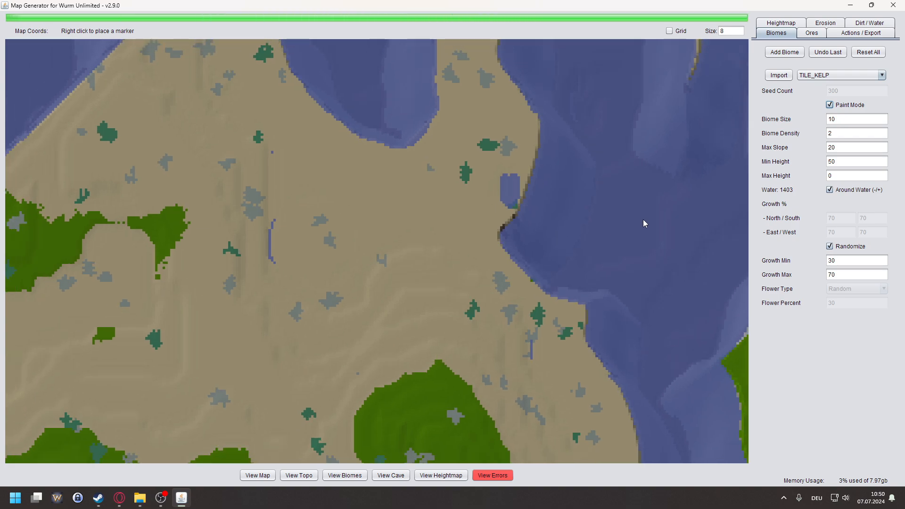
{"action": "right_click", "coordinate": [642, 219]}
{"action": "left_click_drag", "start_coordinate": [642, 219], "coordinate": [400, 267]}
{"action": "scroll", "coordinate": [451, 262], "scroll_direction": "down", "scroll_amount": 1}
{"action": "left_click", "coordinate": [566, 233]}
{"action": "left_click", "coordinate": [597, 205]}
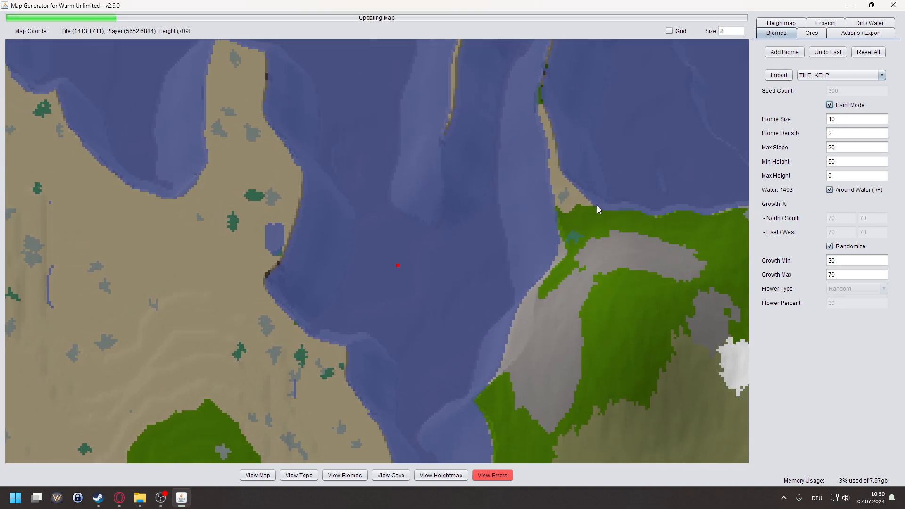
{"action": "left_click", "coordinate": [582, 179]}
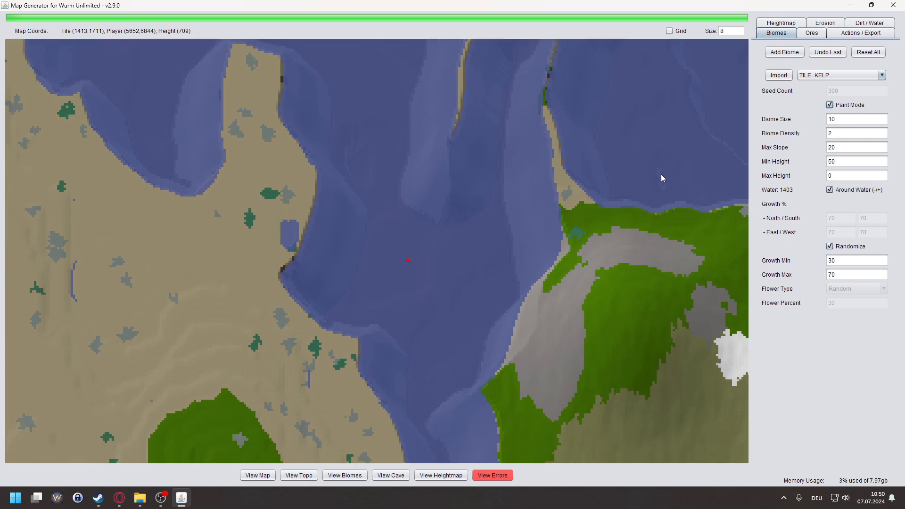
- Check the northeastern coast for kelp, switch to the biome view and examine the seabed across the whole map
{"action": "left_click_drag", "start_coordinate": [660, 174], "coordinate": [423, 194]}
{"action": "left_click_drag", "start_coordinate": [580, 213], "coordinate": [454, 193]}
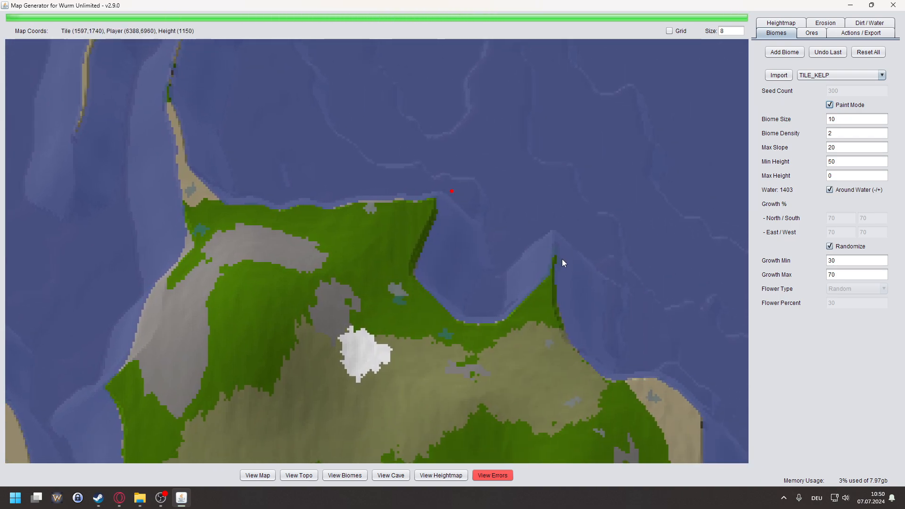
{"action": "scroll", "coordinate": [562, 259], "scroll_direction": "up", "scroll_amount": 1}
{"action": "left_click", "coordinate": [351, 477]}
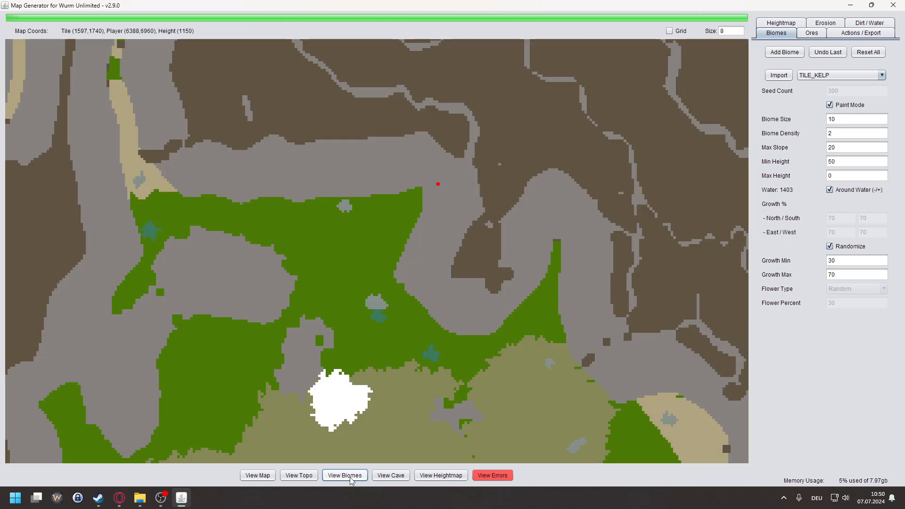
{"action": "scroll", "coordinate": [485, 250], "scroll_direction": "down", "scroll_amount": 5}
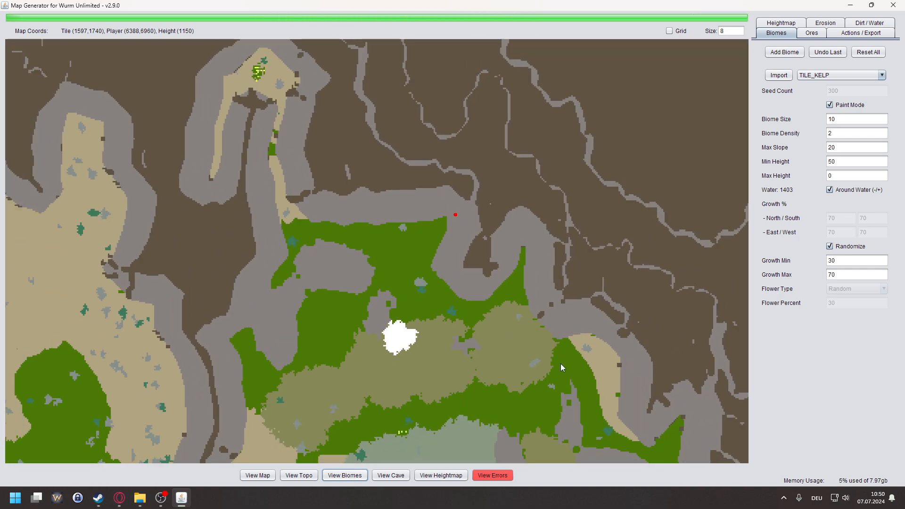
{"action": "scroll", "coordinate": [546, 383], "scroll_direction": "down", "scroll_amount": 4}
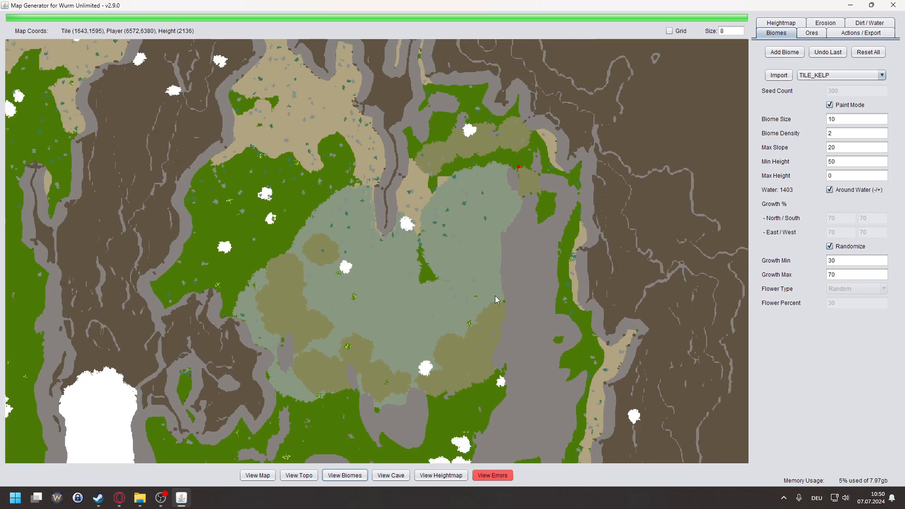
{"action": "scroll", "coordinate": [474, 400], "scroll_direction": "down", "scroll_amount": 2}
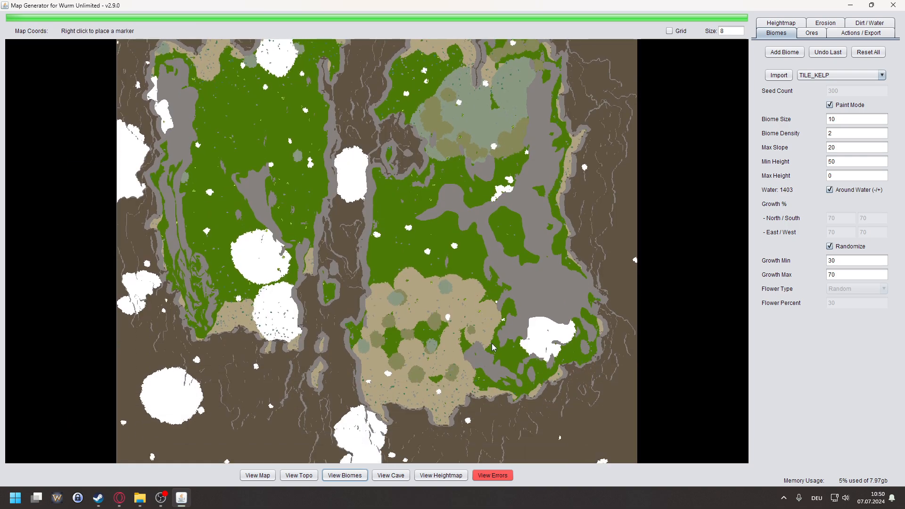
- Set the kelp biome's Min Height to 250 and add the biome to the map
{"action": "left_click", "coordinate": [781, 54]}
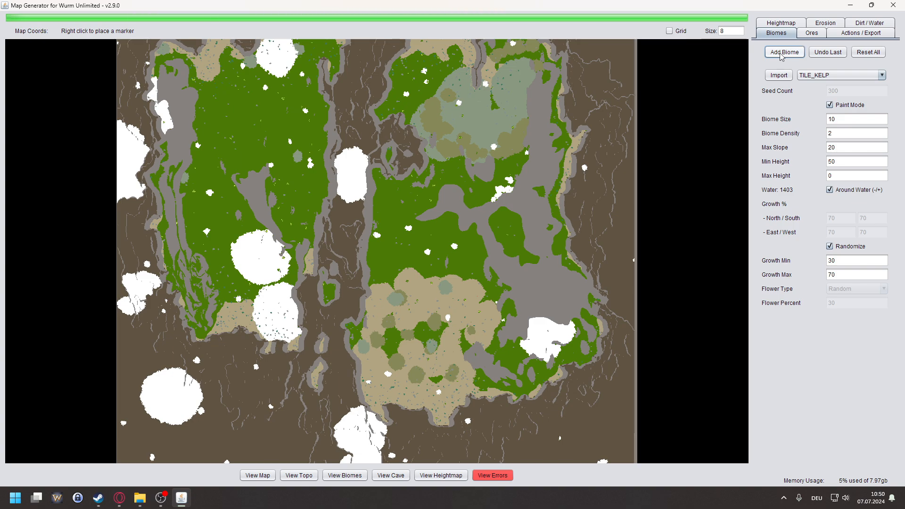
{"action": "left_click", "coordinate": [780, 54]}
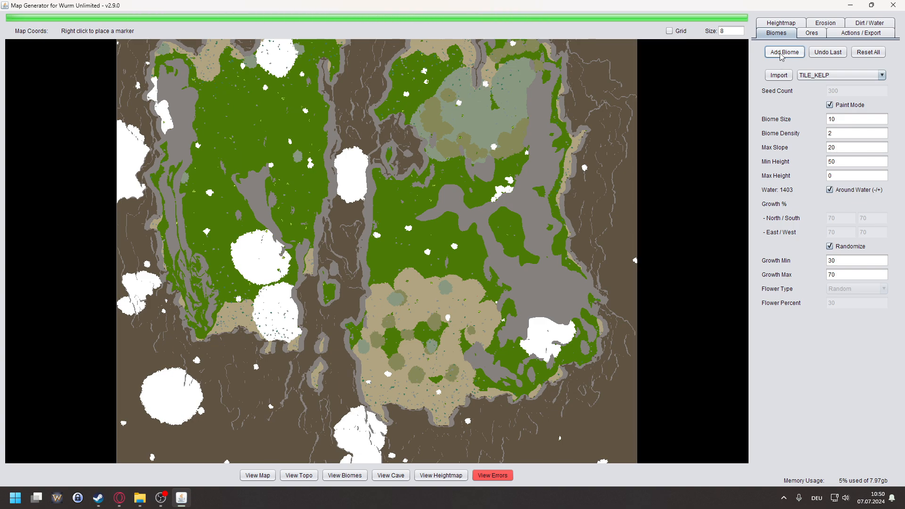
{"action": "double_click", "coordinate": [842, 160]}
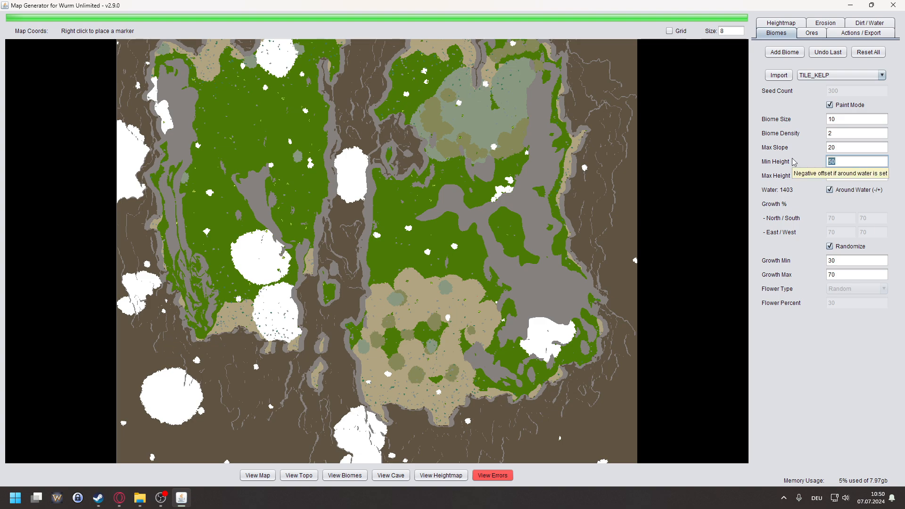
{"action": "type", "text": "250"}
{"action": "left_click", "coordinate": [781, 53]}
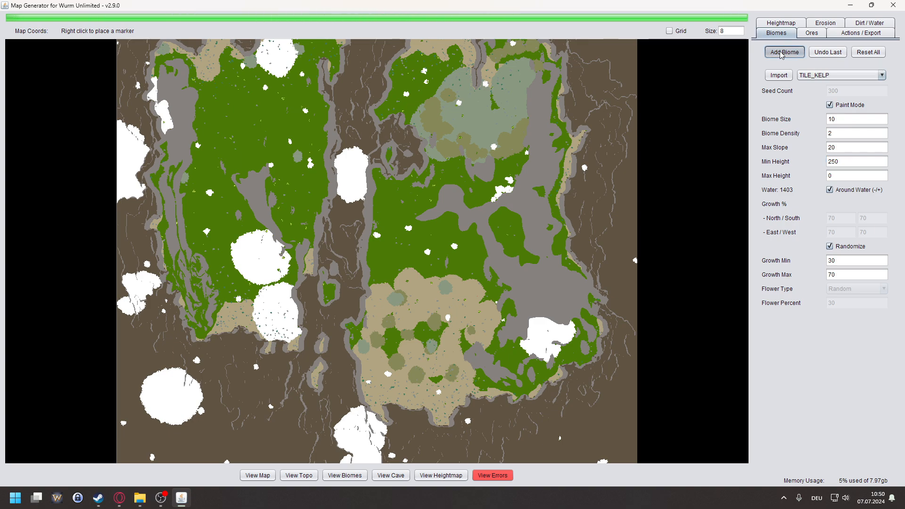
{"action": "scroll", "coordinate": [553, 214], "scroll_direction": "up", "scroll_amount": 4}
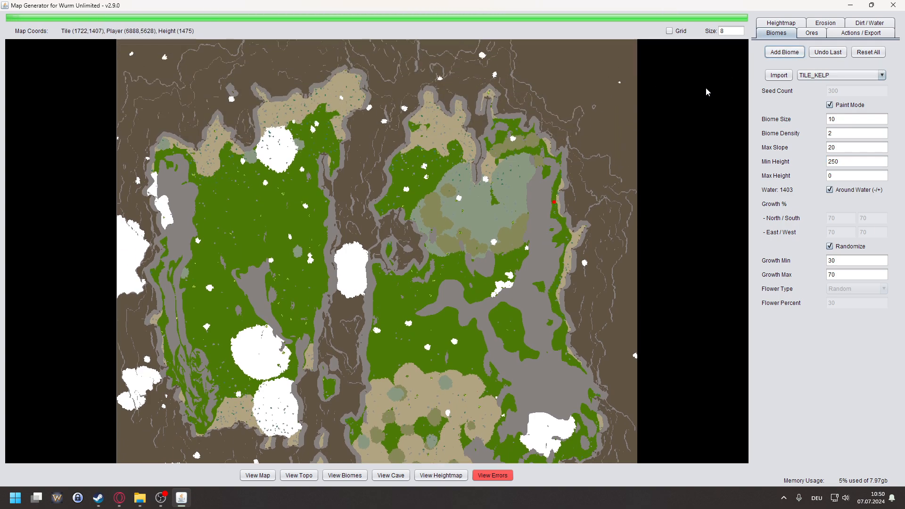
{"action": "left_click", "coordinate": [783, 52]}
- Place a marker on the southern coast and paint kelp at the tip of the small sandy peninsula there
{"action": "scroll", "coordinate": [389, 377], "scroll_direction": "up", "scroll_amount": 2}
{"action": "left_click_drag", "start_coordinate": [353, 433], "coordinate": [395, 231]}
{"action": "right_click", "coordinate": [227, 285]}
{"action": "left_click_drag", "start_coordinate": [228, 285], "coordinate": [269, 288]}
{"action": "scroll", "coordinate": [155, 296], "scroll_direction": "up", "scroll_amount": 1}
{"action": "scroll", "coordinate": [156, 279], "scroll_direction": "up", "scroll_amount": 3}
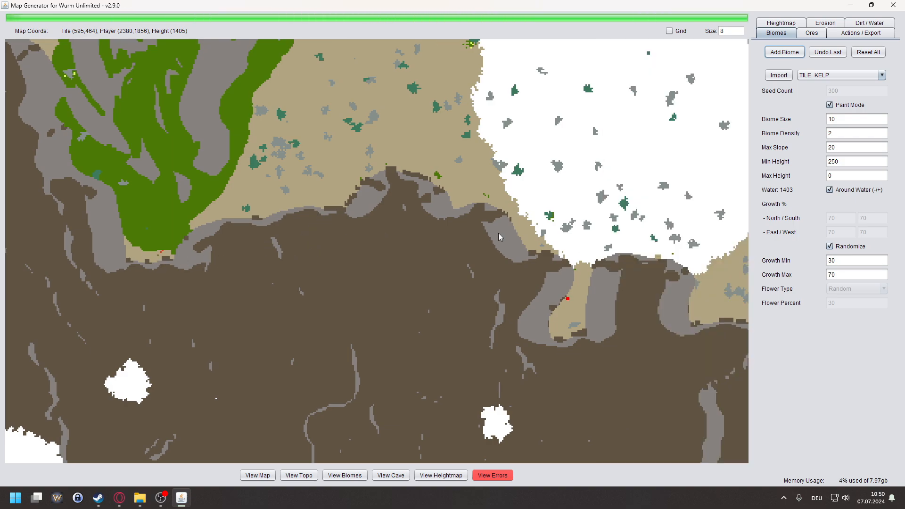
{"action": "left_click", "coordinate": [560, 334]}
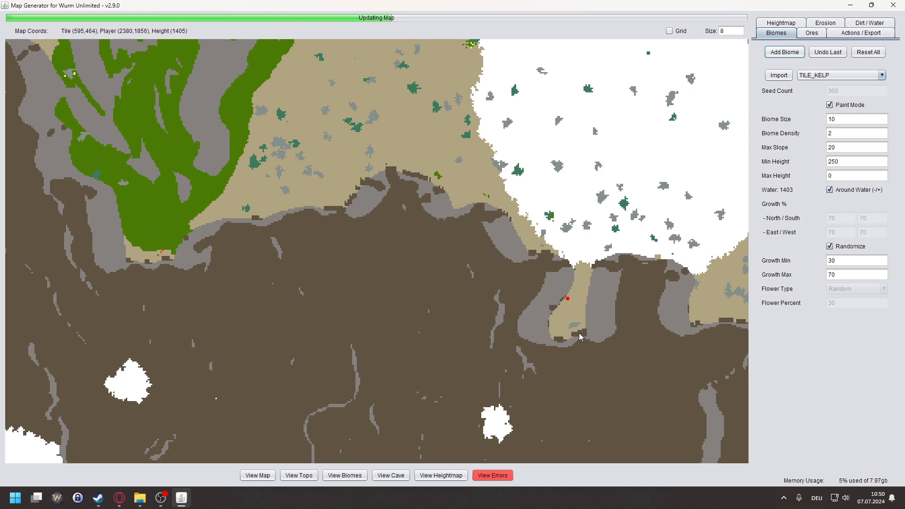
- Switch to the map view and examine the painted peninsula, the surrounding sea and both landmasses for kelp
{"action": "scroll", "coordinate": [627, 359], "scroll_direction": "down", "scroll_amount": 3}
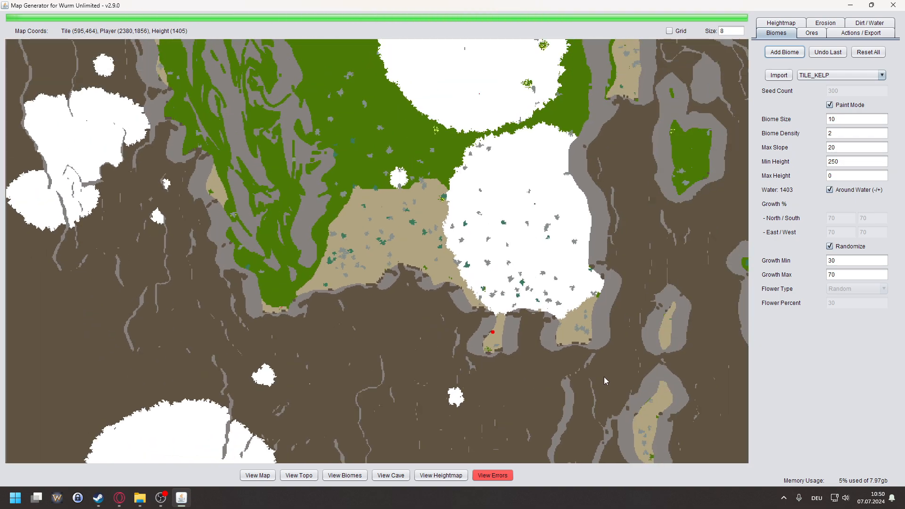
{"action": "left_click_drag", "start_coordinate": [593, 379], "coordinate": [461, 356]}
{"action": "left_click", "coordinate": [258, 475]}
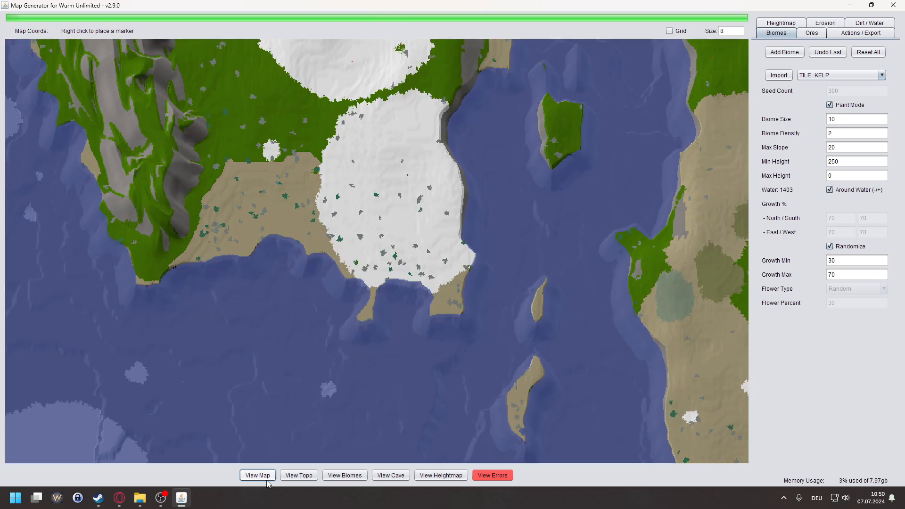
{"action": "scroll", "coordinate": [372, 322], "scroll_direction": "up", "scroll_amount": 2}
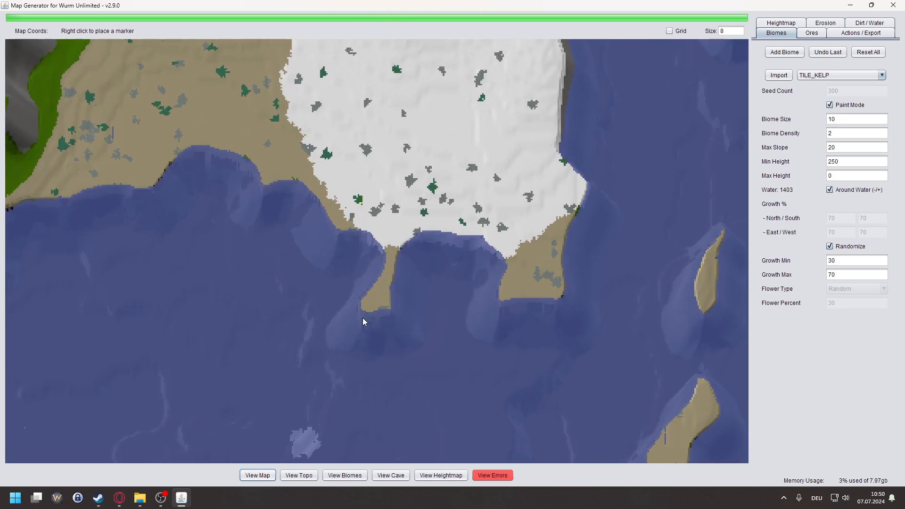
{"action": "scroll", "coordinate": [310, 410], "scroll_direction": "down", "scroll_amount": 9}
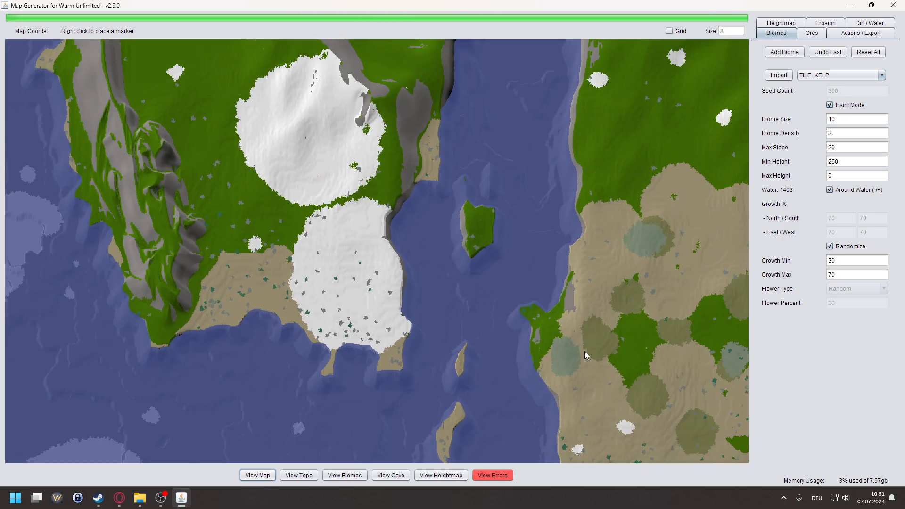
{"action": "scroll", "coordinate": [646, 355], "scroll_direction": "down", "scroll_amount": 5}
{"action": "scroll", "coordinate": [546, 415], "scroll_direction": "down", "scroll_amount": 3}
{"action": "scroll", "coordinate": [561, 420], "scroll_direction": "up", "scroll_amount": 3}
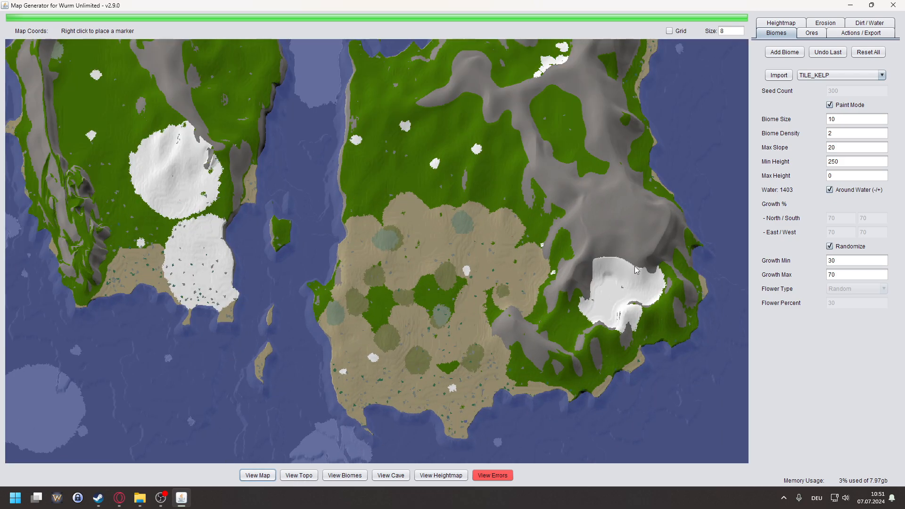
{"action": "scroll", "coordinate": [547, 194], "scroll_direction": "down", "scroll_amount": 3}
{"action": "scroll", "coordinate": [347, 280], "scroll_direction": "up", "scroll_amount": 3}
{"action": "left_click_drag", "start_coordinate": [336, 212], "coordinate": [339, 298]}
{"action": "left_click_drag", "start_coordinate": [333, 204], "coordinate": [354, 279]}
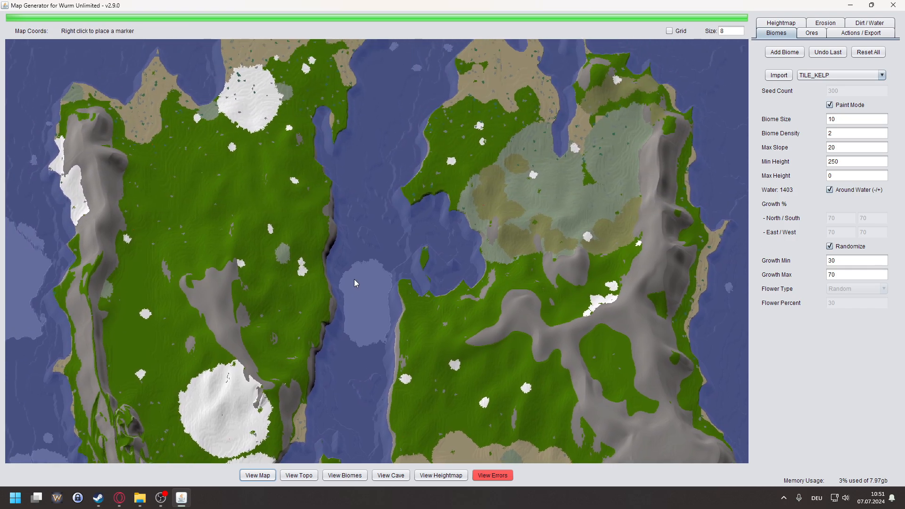
{"action": "mouse_move", "coordinate": [425, 242]}
{"action": "left_mouse_down"}
{"action": "mouse_move", "coordinate": [405, 278]}
{"action": "mouse_move", "coordinate": [450, 181]}
{"action": "mouse_move", "coordinate": [414, 117]}
{"action": "mouse_move", "coordinate": [581, 132]}
{"action": "left_mouse_up"}
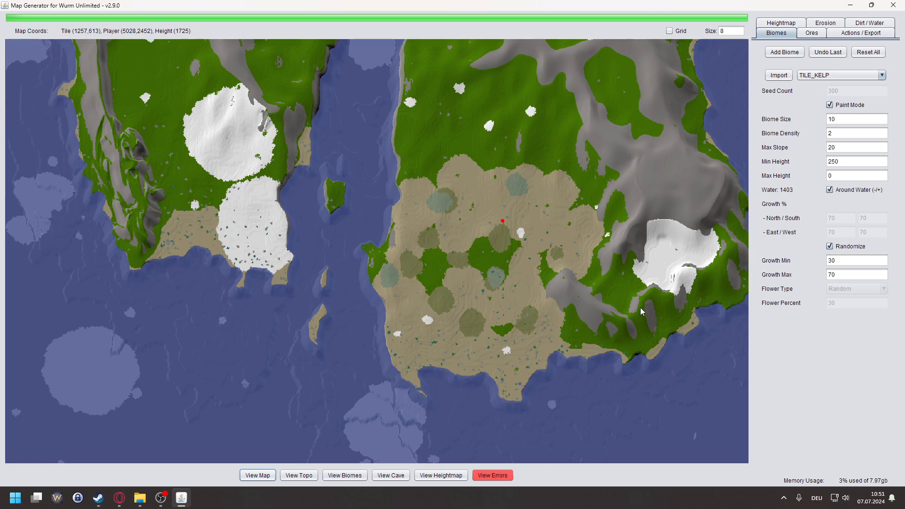
- Choose the TILE_MOSS biome, set its Max Height to 2950 and add it to the map
{"action": "left_click", "coordinate": [876, 74]}
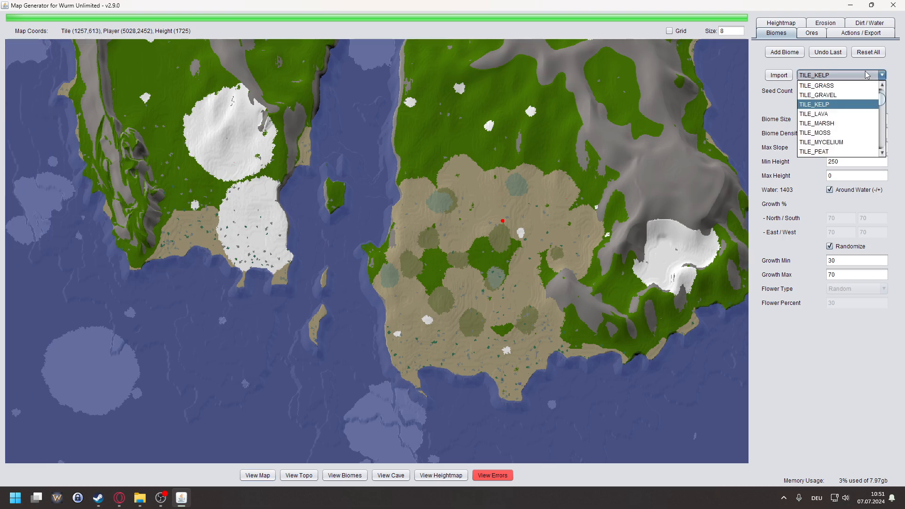
{"action": "left_click", "coordinate": [843, 132]}
{"action": "left_click_drag", "start_coordinate": [743, 158], "coordinate": [672, 174]}
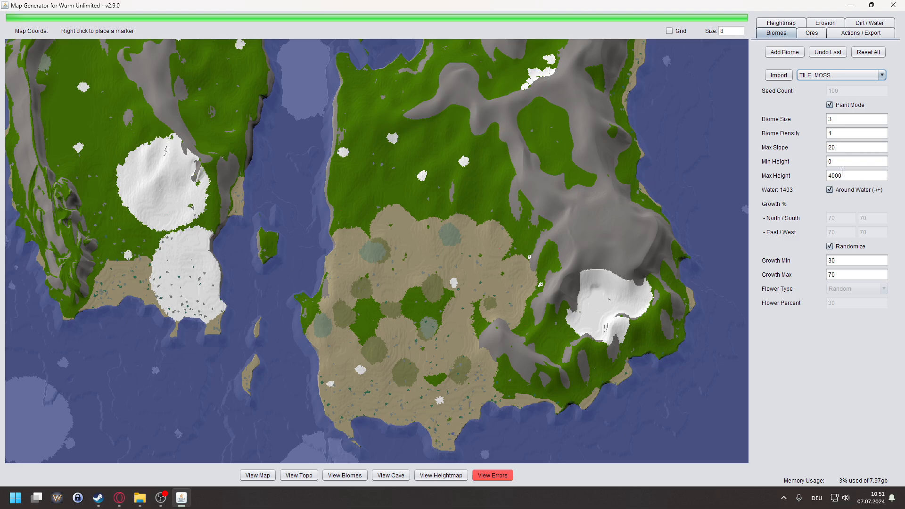
{"action": "left_click_drag", "start_coordinate": [670, 218], "coordinate": [670, 254]}
{"action": "left_click", "coordinate": [777, 52]}
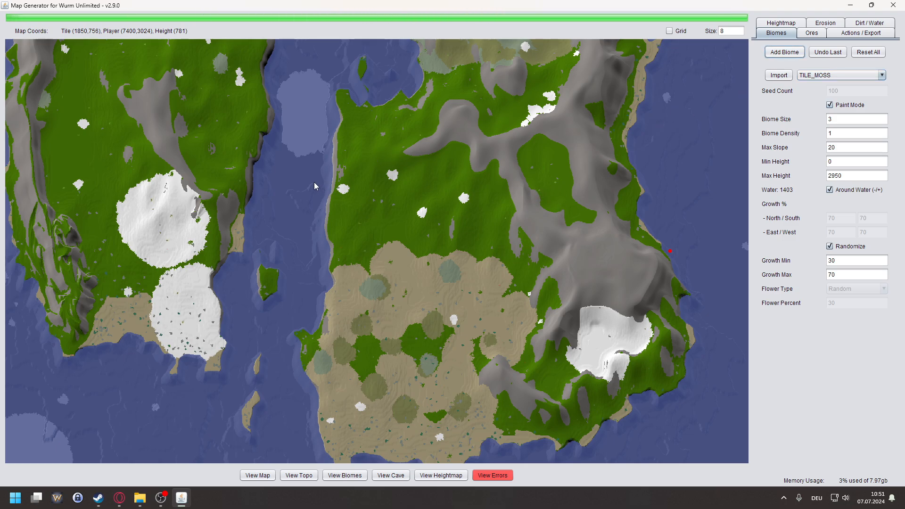
{"action": "scroll", "coordinate": [314, 183], "scroll_direction": "down", "scroll_amount": 3}
{"action": "left_click_drag", "start_coordinate": [302, 101], "coordinate": [313, 151]}
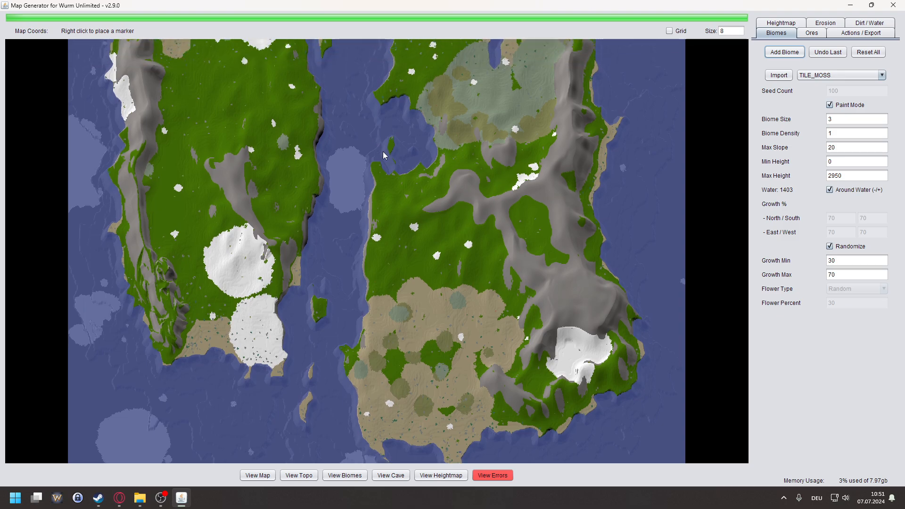
- Choose the TILE_PEAT biome, set its Max Height to 2950 and add it to the map
{"action": "left_click", "coordinate": [849, 81]}
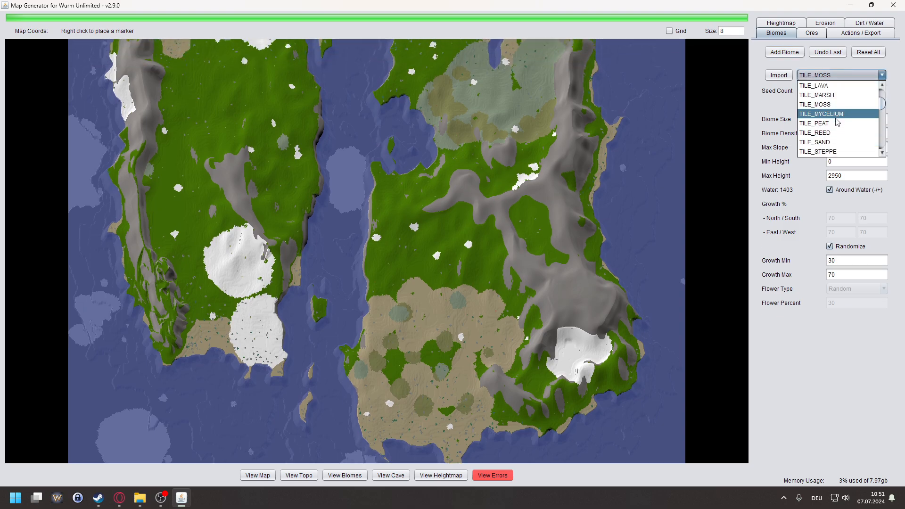
{"action": "left_click", "coordinate": [847, 124]}
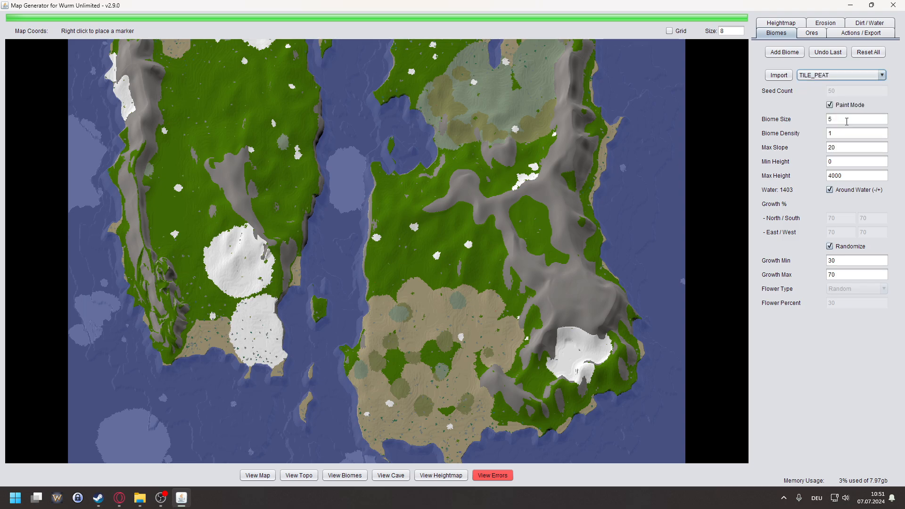
{"action": "left_click", "coordinate": [784, 53]}
{"action": "left_click_drag", "start_coordinate": [627, 193], "coordinate": [643, 273]}
{"action": "left_click_drag", "start_coordinate": [648, 343], "coordinate": [647, 224]}
- Choose the TILE_REED biome and try to add it with its preset values
{"action": "left_click", "coordinate": [865, 76]}
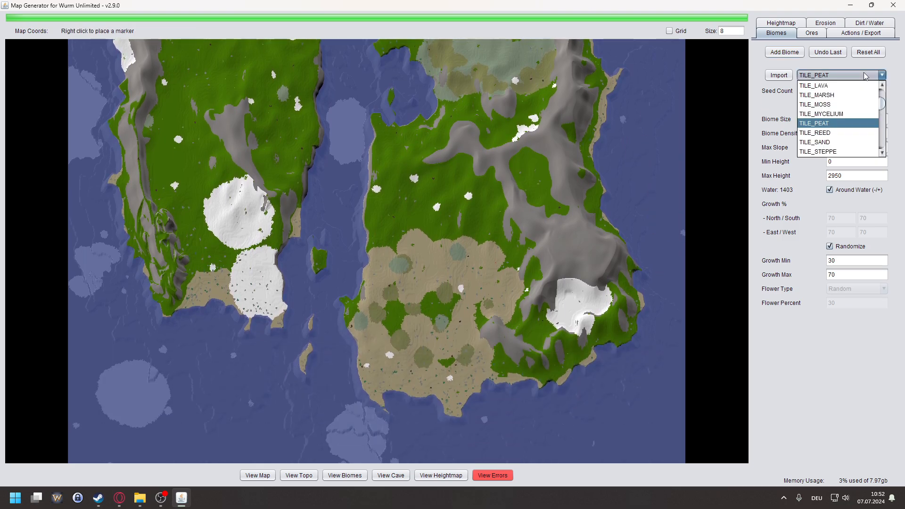
{"action": "scroll", "coordinate": [854, 132], "scroll_direction": "up", "scroll_amount": 2}
{"action": "scroll", "coordinate": [853, 132], "scroll_direction": "down", "scroll_amount": 3}
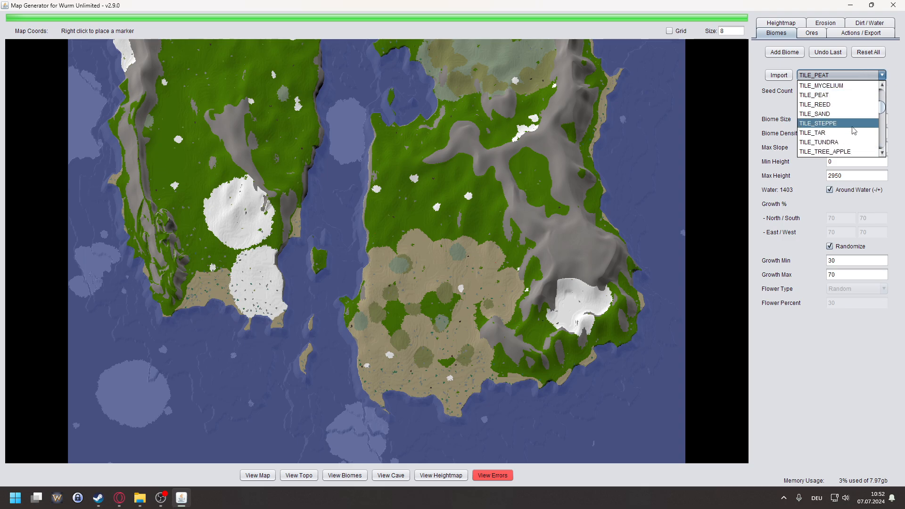
{"action": "left_click", "coordinate": [840, 105]}
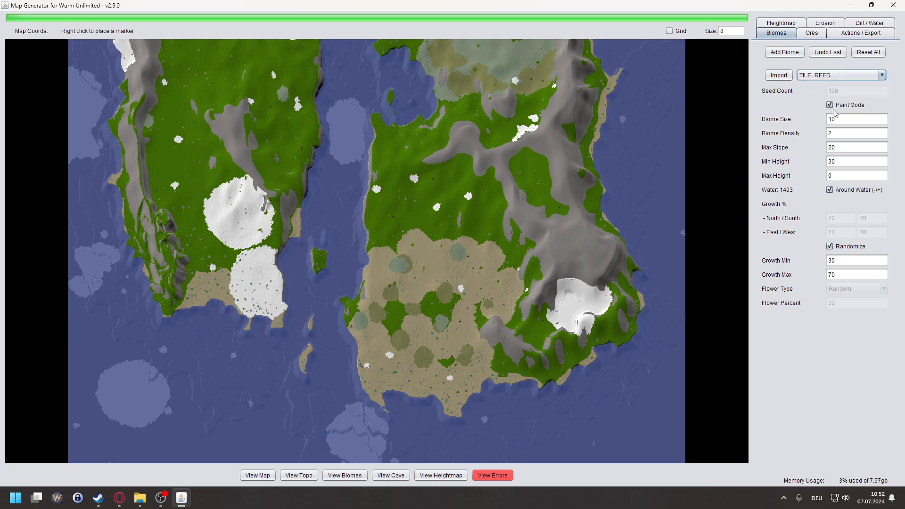
{"action": "left_click", "coordinate": [780, 53]}
- Set the reed biome's Max Slope to 100 and Min Height to 200, turn off Paint Mode and add the biome
{"action": "double_click", "coordinate": [839, 147]}
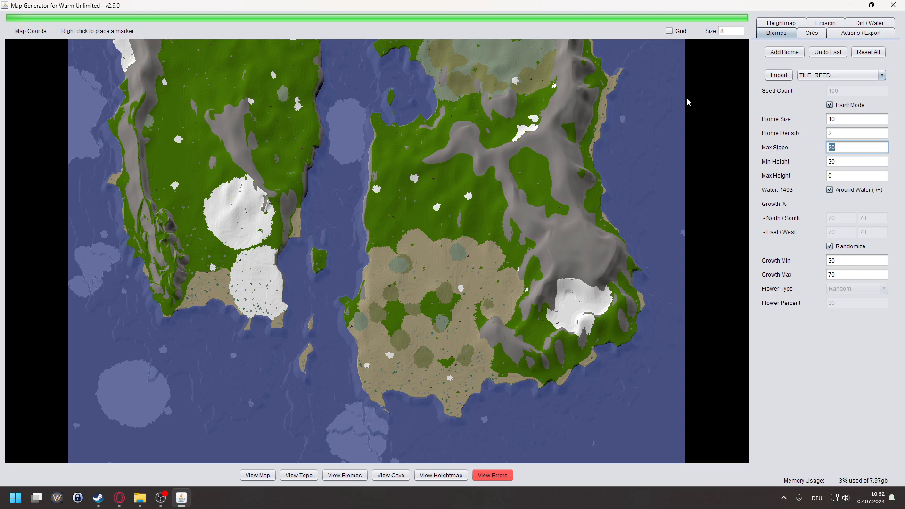
{"action": "type", "text": "100"}
{"action": "key", "text": "Tab"}
{"action": "type", "text": "200"}
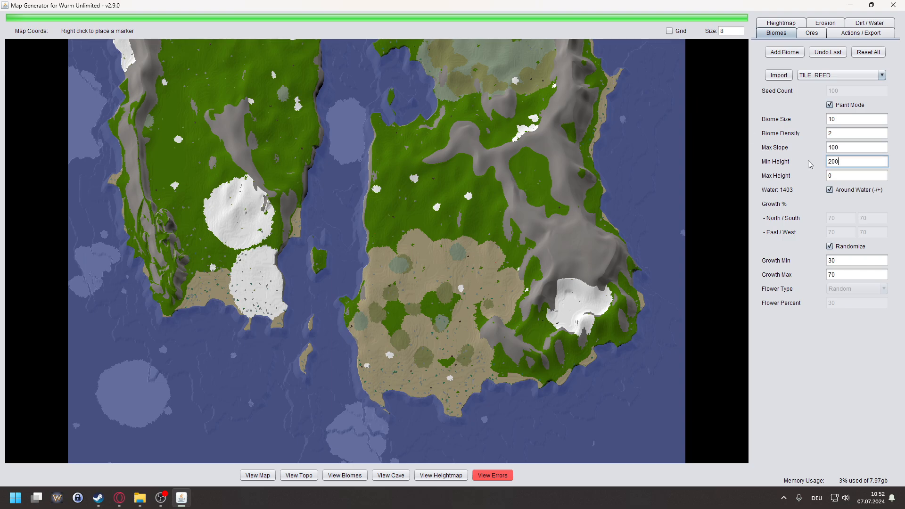
{"action": "left_click", "coordinate": [831, 103]}
{"action": "left_click", "coordinate": [779, 53]}
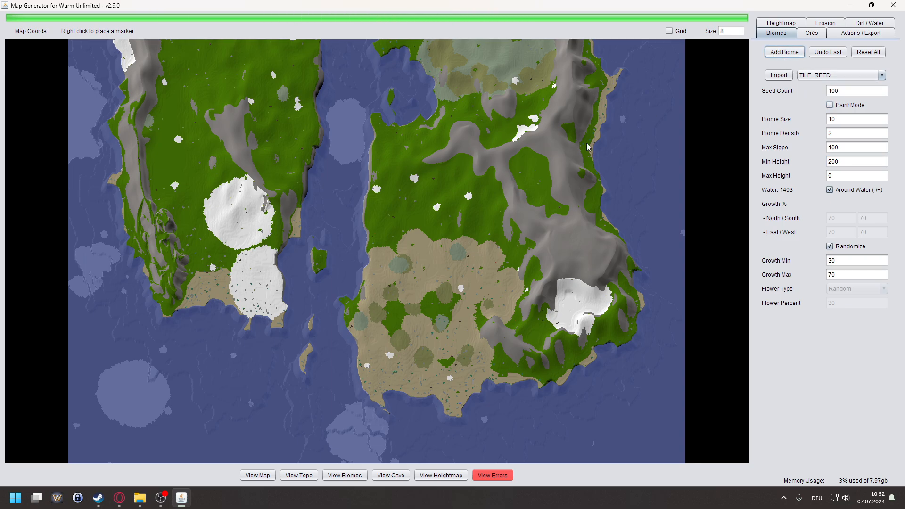
{"action": "scroll", "coordinate": [374, 395], "scroll_direction": "up", "scroll_amount": 6}
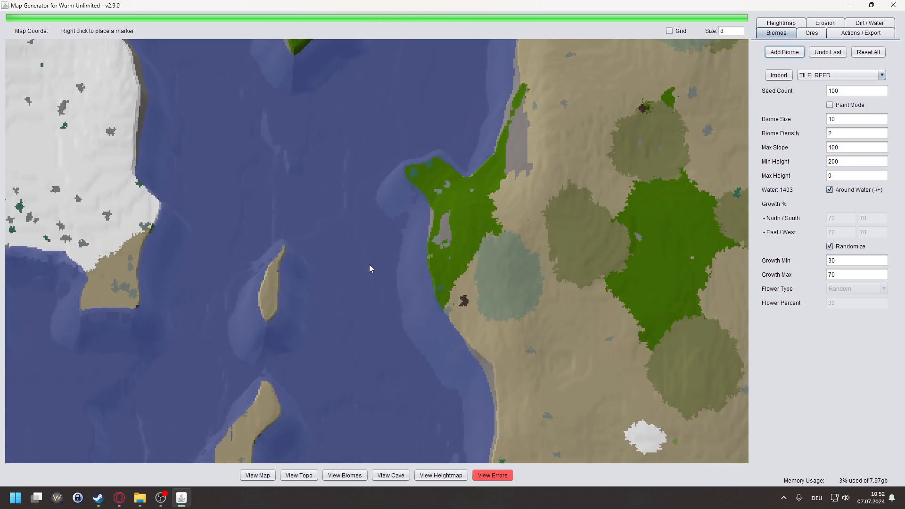
{"action": "left_click", "coordinate": [781, 54]}
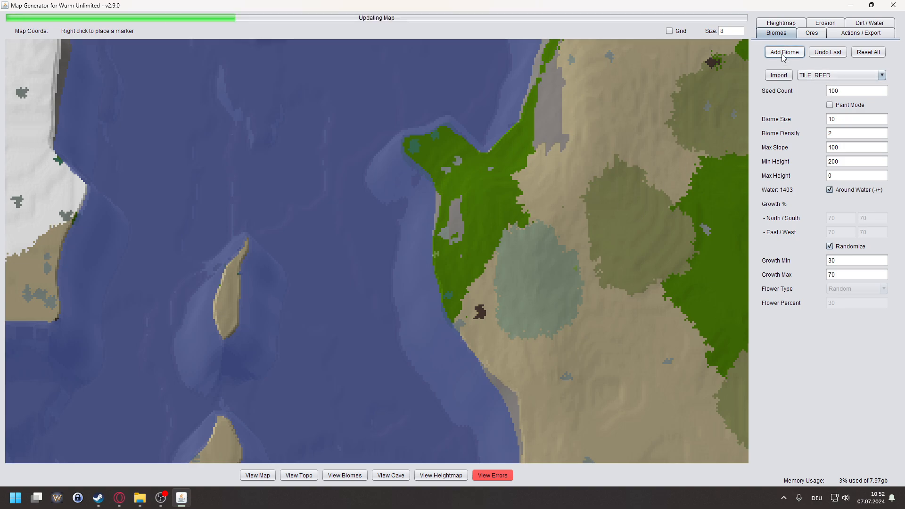
- Turn Paint Mode back on, try to paint reed on the grassy western headland and mark its northern shore
{"action": "left_click", "coordinate": [830, 105]}
{"action": "left_click", "coordinate": [461, 140]}
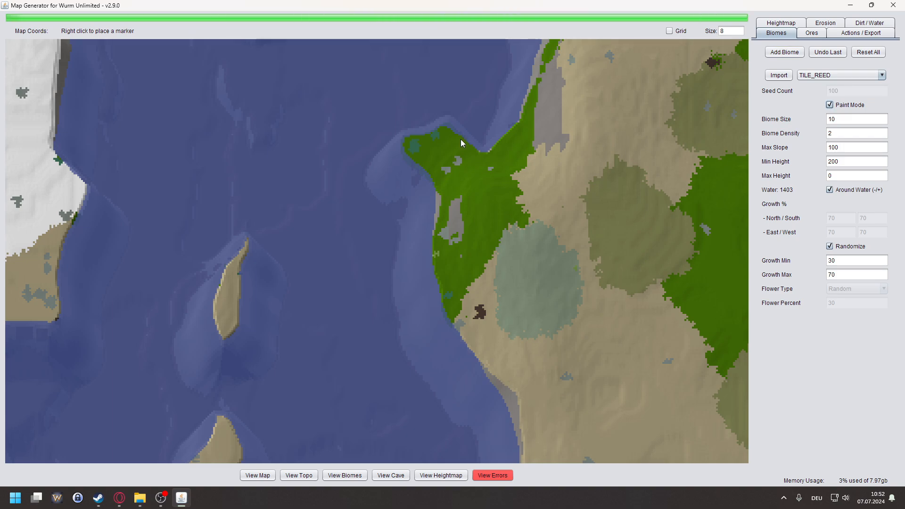
{"action": "double_click", "coordinate": [853, 161]}
{"action": "right_click", "coordinate": [460, 140]}
{"action": "scroll", "coordinate": [452, 139], "scroll_direction": "up", "scroll_amount": 2}
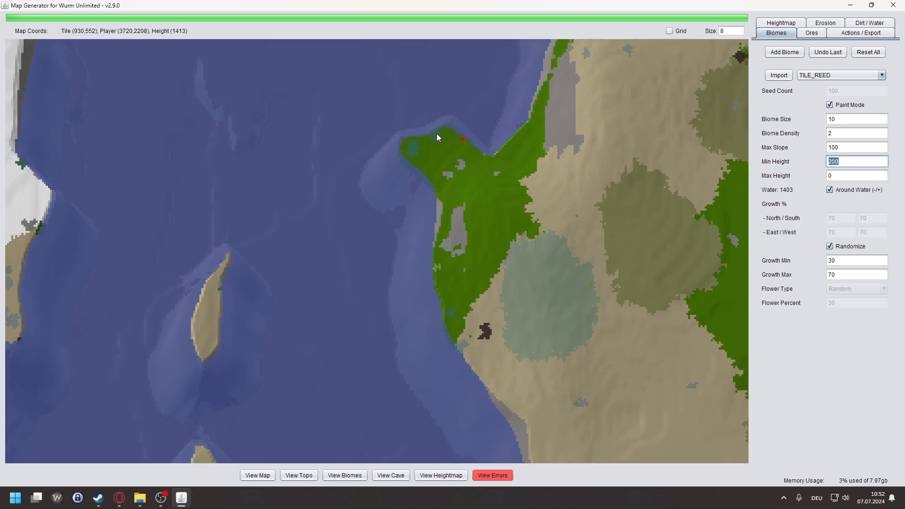
{"action": "scroll", "coordinate": [459, 125], "scroll_direction": "up", "scroll_amount": 4}
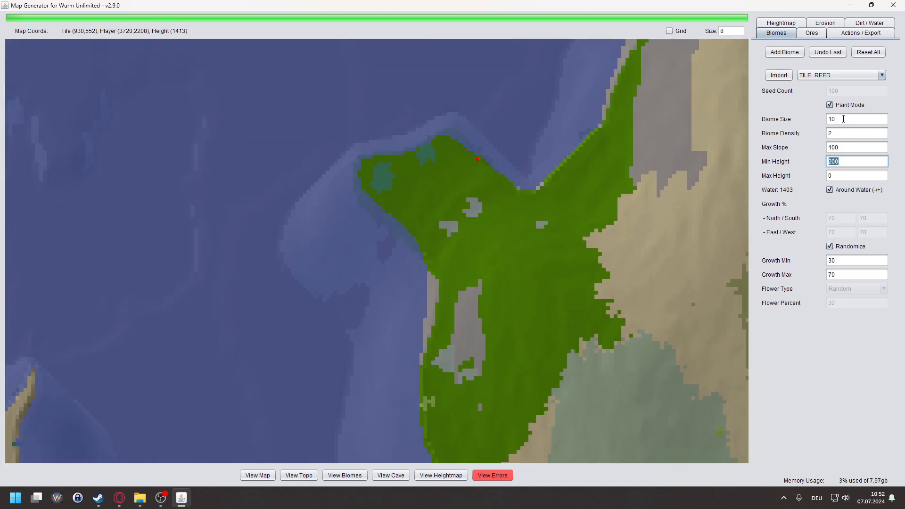
- Try to paint reed at several spots in the inlet and on the shoreline south of the grassy headland
{"action": "left_click", "coordinate": [592, 137]}
{"action": "left_click", "coordinate": [561, 176]}
{"action": "left_click_drag", "start_coordinate": [548, 372], "coordinate": [581, 92]}
{"action": "left_click", "coordinate": [571, 252]}
{"action": "left_click", "coordinate": [539, 330]}
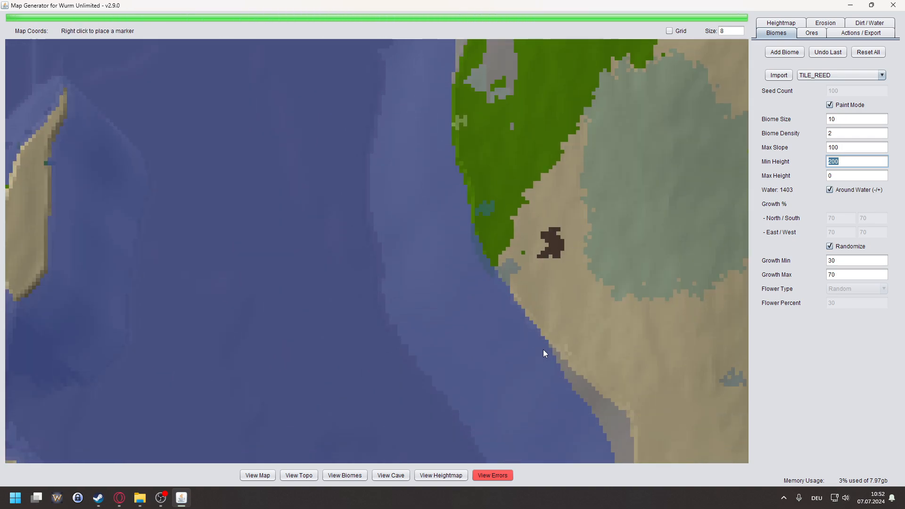
- Try to paint reed at several points along the sandy western coast farther south
{"action": "left_click_drag", "start_coordinate": [544, 366], "coordinate": [519, 194]}
{"action": "left_click", "coordinate": [571, 259]}
{"action": "left_click", "coordinate": [590, 244]}
{"action": "left_click", "coordinate": [601, 338]}
{"action": "left_click_drag", "start_coordinate": [606, 344], "coordinate": [561, 123]}
{"action": "left_click", "coordinate": [559, 255]}
{"action": "left_click", "coordinate": [554, 264]}
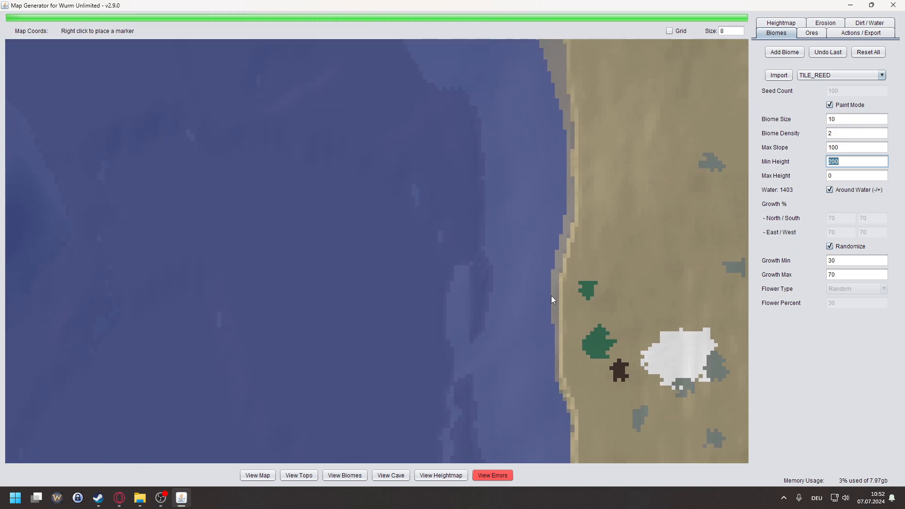
- Set the reed biome's Max Height to 200
{"action": "scroll", "coordinate": [534, 185], "scroll_direction": "down", "scroll_amount": 1}
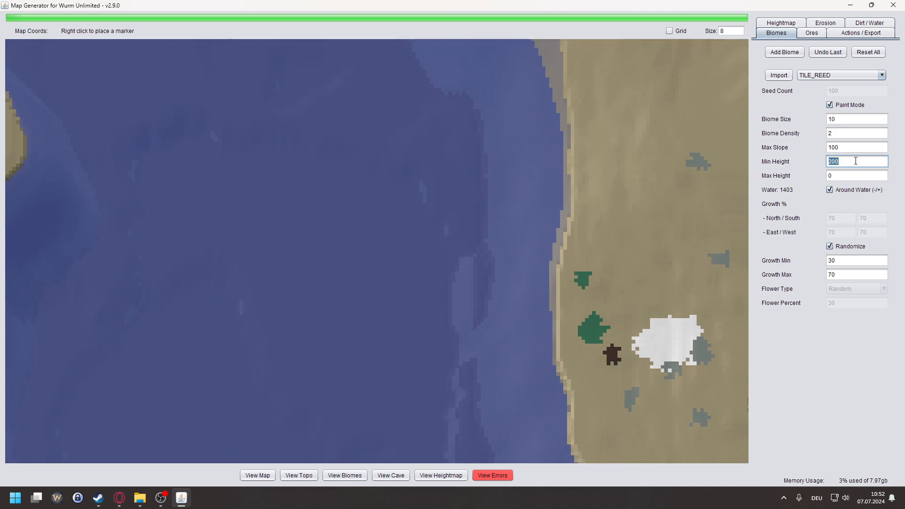
{"action": "key", "text": "Tab"}
{"action": "type", "text": "200"}
{"action": "scroll", "coordinate": [552, 116], "scroll_direction": "down", "scroll_amount": 1}
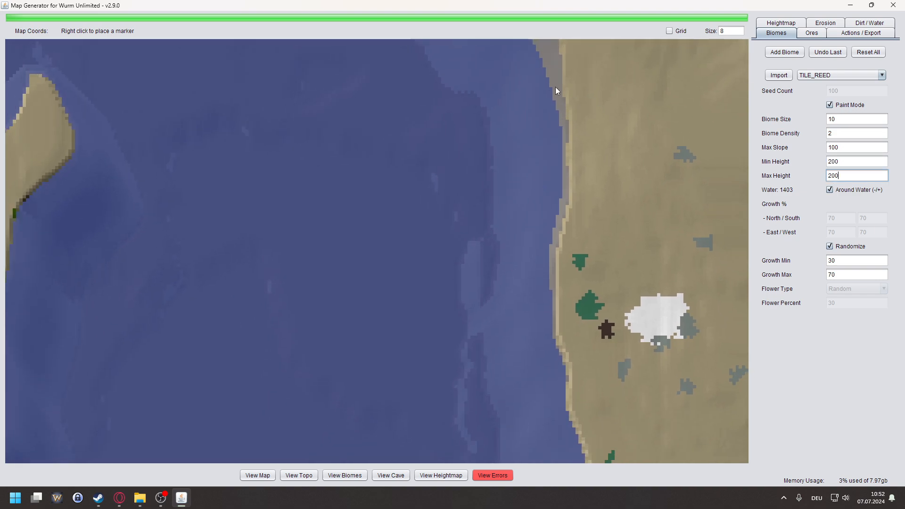
- Mark a tile on the sandy western shore of the eastern landmass to check its terrain height, and inspect the adjacent coast
{"action": "right_click", "coordinate": [553, 96]}
{"action": "left_click_drag", "start_coordinate": [553, 97], "coordinate": [541, 244]}
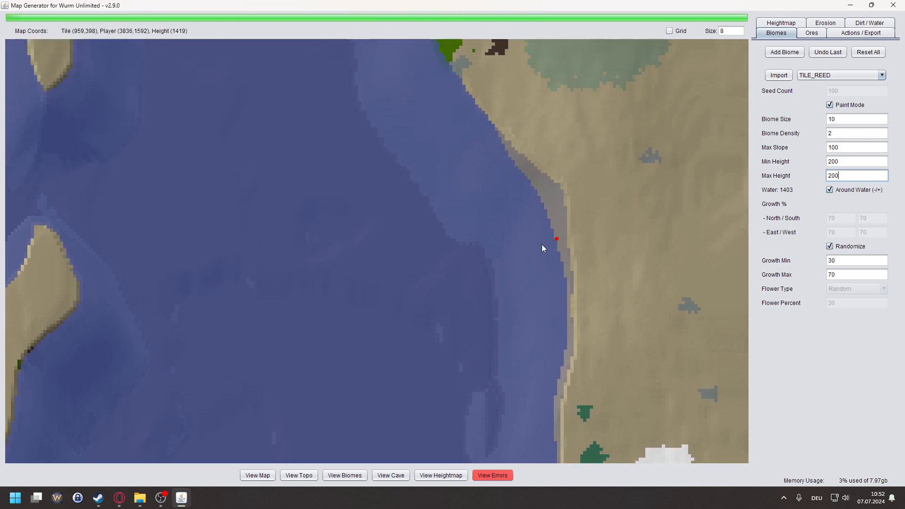
{"action": "left_click", "coordinate": [539, 162]}
{"action": "mouse_move", "coordinate": [539, 143]}
{"action": "left_mouse_down"}
{"action": "mouse_move", "coordinate": [557, 242]}
{"action": "mouse_move", "coordinate": [535, 254]}
{"action": "mouse_move", "coordinate": [558, 166]}
{"action": "mouse_move", "coordinate": [547, 129]}
{"action": "left_mouse_up"}
- Add the reed biome to the map with Min Height and Max Height both at 200
{"action": "scroll", "coordinate": [546, 130], "scroll_direction": "down", "scroll_amount": 5}
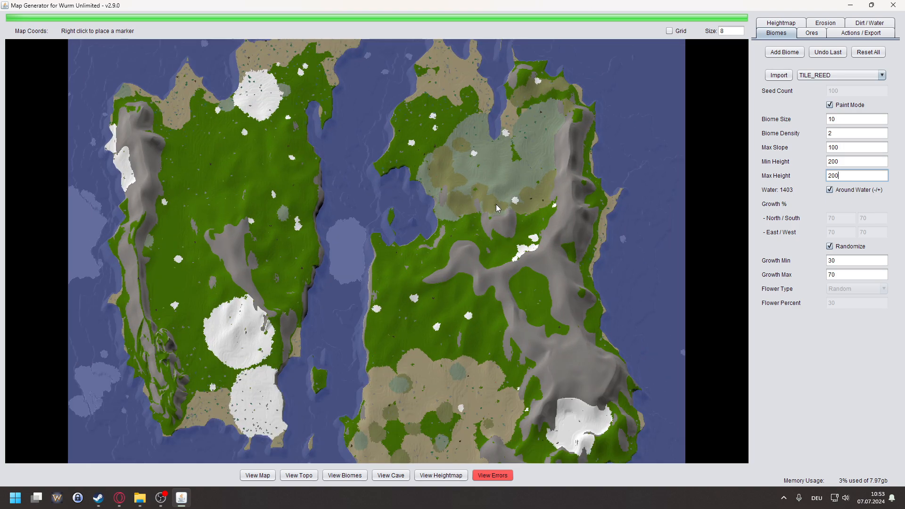
{"action": "left_click_drag", "start_coordinate": [495, 205], "coordinate": [549, 132]}
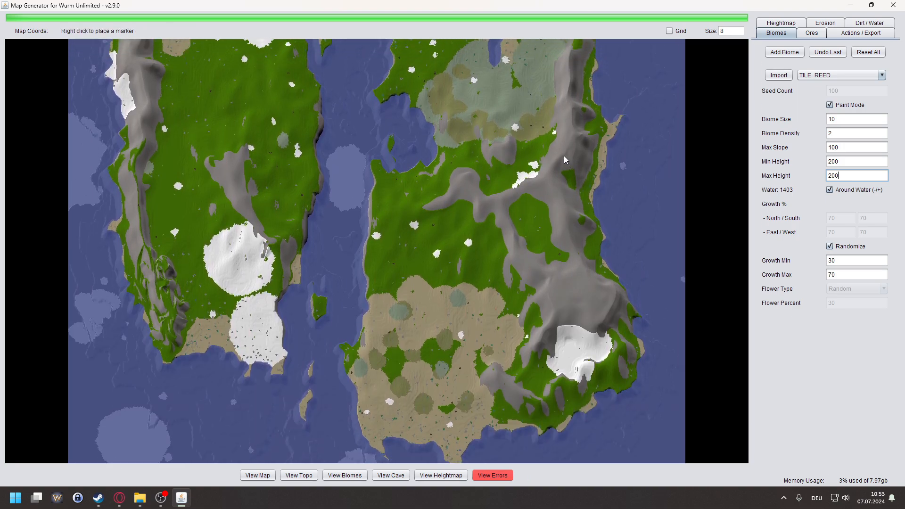
{"action": "left_click", "coordinate": [792, 55]}
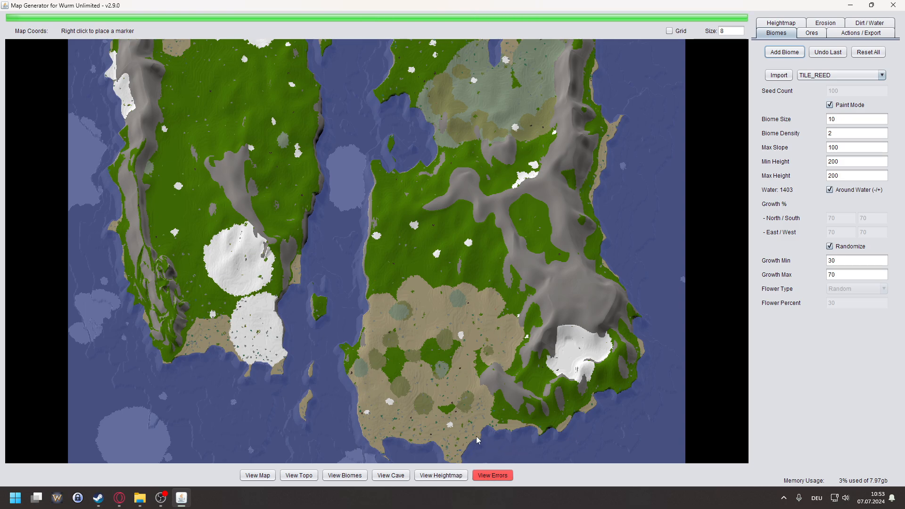
- Mark the snowy basin in the southeastern mountains to check its terrain height
{"action": "double_click", "coordinate": [834, 176]}
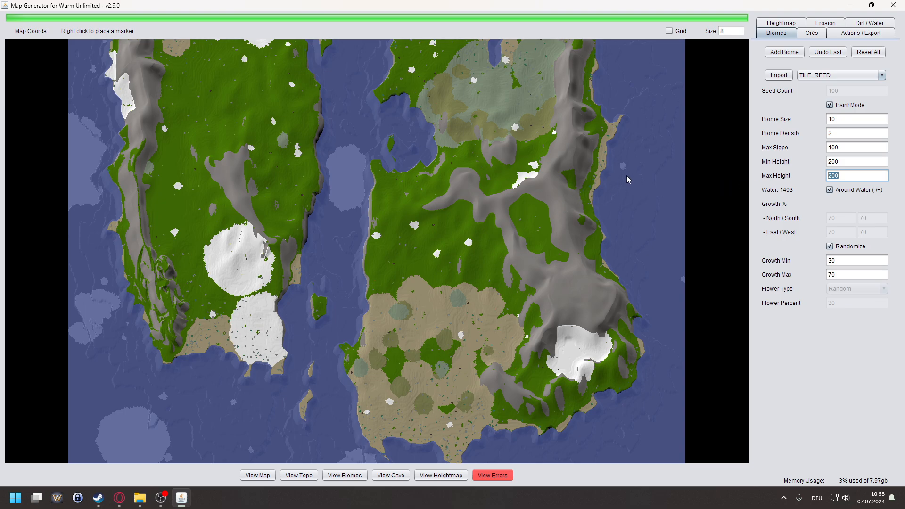
{"action": "scroll", "coordinate": [626, 175], "scroll_direction": "down", "scroll_amount": 1}
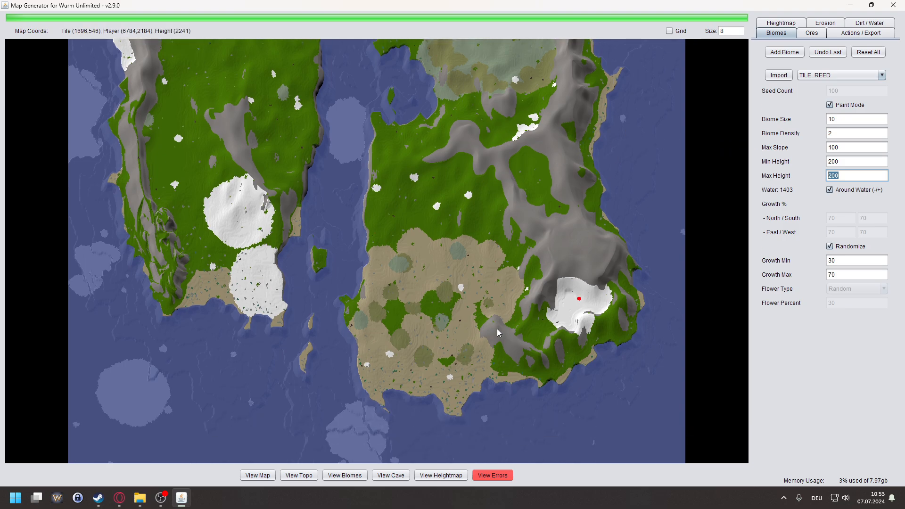
{"action": "left_click_drag", "start_coordinate": [487, 329], "coordinate": [564, 331]}
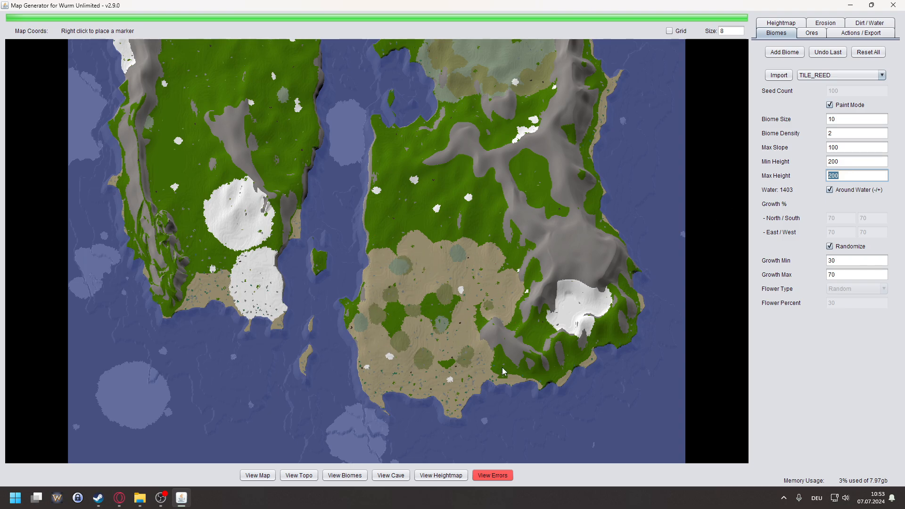
{"action": "left_click_drag", "start_coordinate": [383, 224], "coordinate": [550, 224]}
{"action": "scroll", "coordinate": [549, 224], "scroll_direction": "down", "scroll_amount": 3}
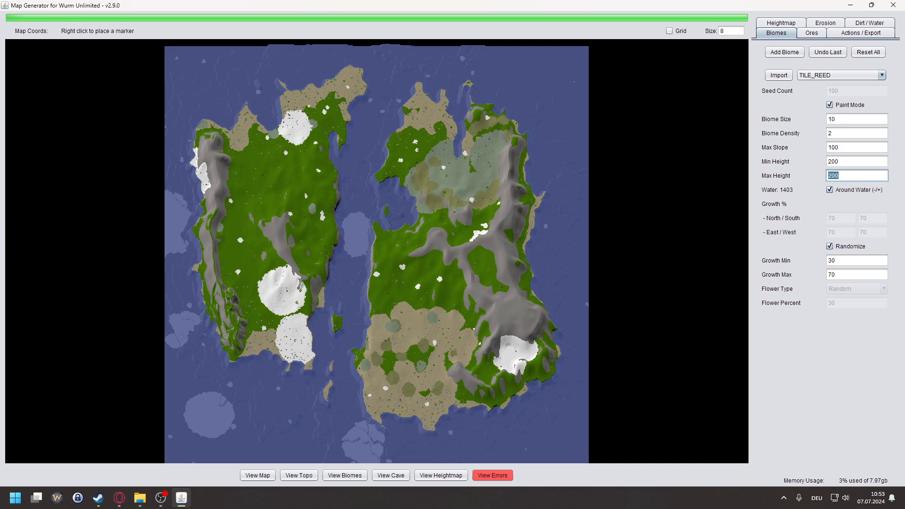
- Add the tar biome (TILE_TAR) to the map with its Max Height set to 2950
{"action": "left_click", "coordinate": [828, 77]}
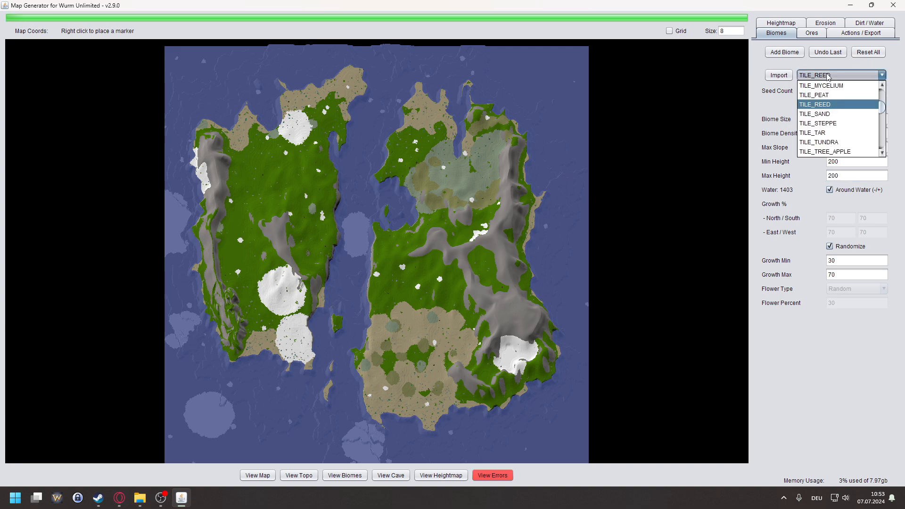
{"action": "left_click", "coordinate": [847, 133]}
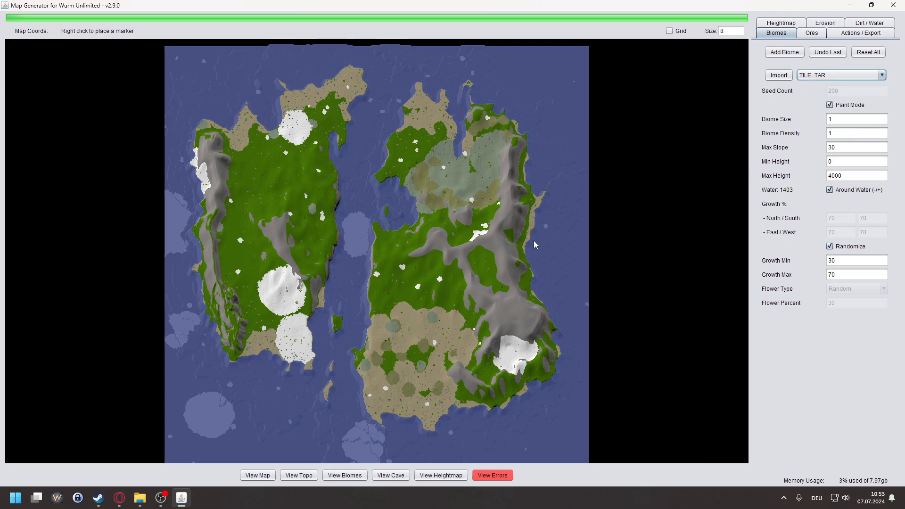
{"action": "scroll", "coordinate": [535, 240], "scroll_direction": "up", "scroll_amount": 3}
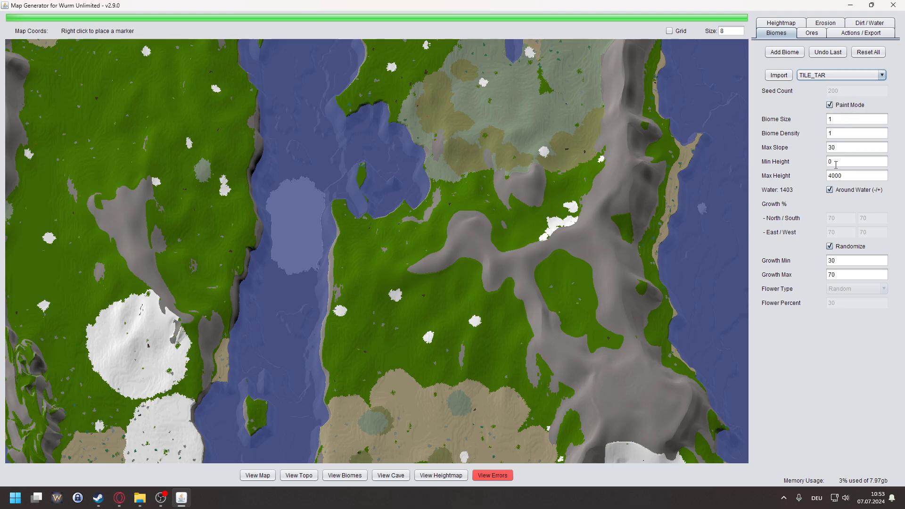
{"action": "left_click", "coordinate": [784, 52]}
- Examine the tar spread around the southeastern mountains and grassland, marking tiles on the grass and desert edge to check terrain heights
{"action": "left_click_drag", "start_coordinate": [504, 358], "coordinate": [459, 302]}
{"action": "right_click", "coordinate": [460, 301]}
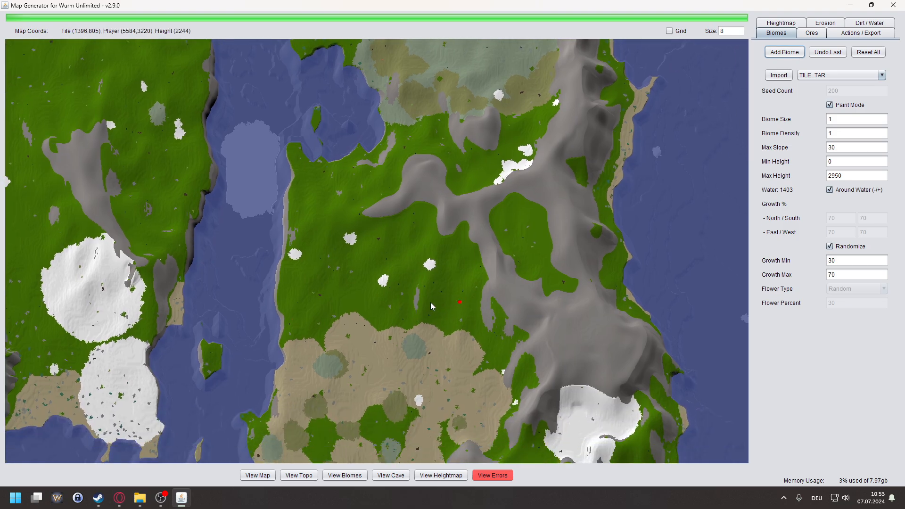
{"action": "left_click_drag", "start_coordinate": [570, 345], "coordinate": [579, 246]}
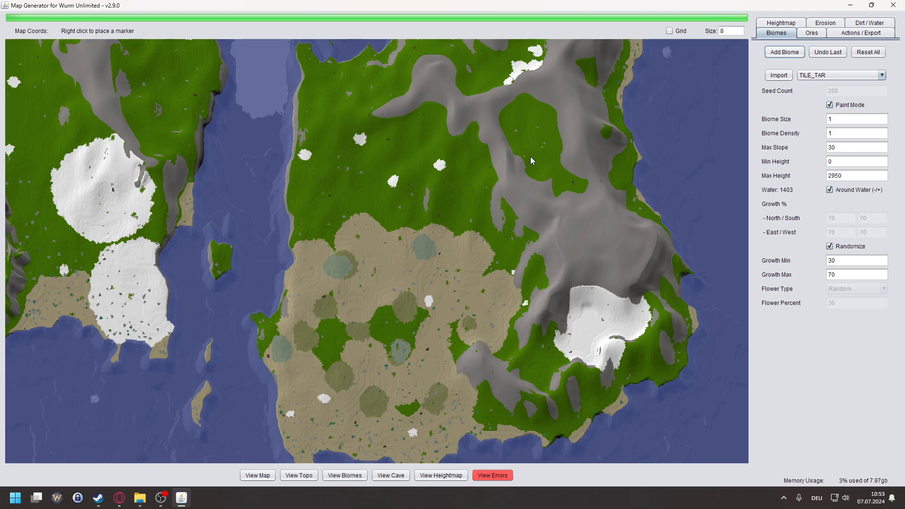
{"action": "scroll", "coordinate": [613, 370], "scroll_direction": "up", "scroll_amount": 2}
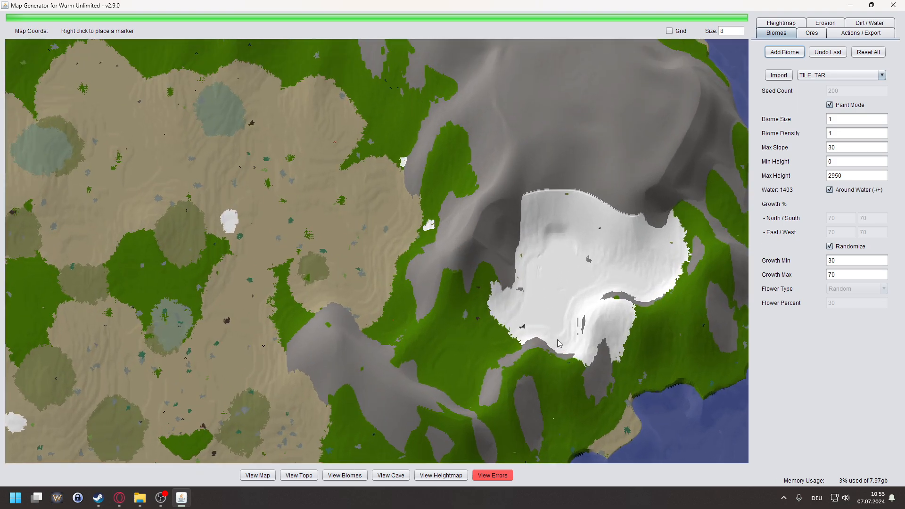
{"action": "scroll", "coordinate": [557, 339], "scroll_direction": "up", "scroll_amount": 2}
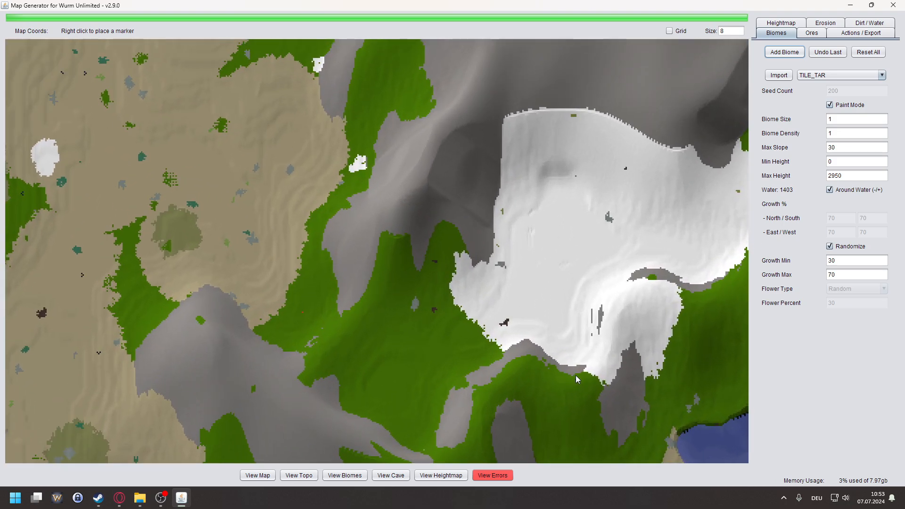
{"action": "scroll", "coordinate": [553, 209], "scroll_direction": "down", "scroll_amount": 6}
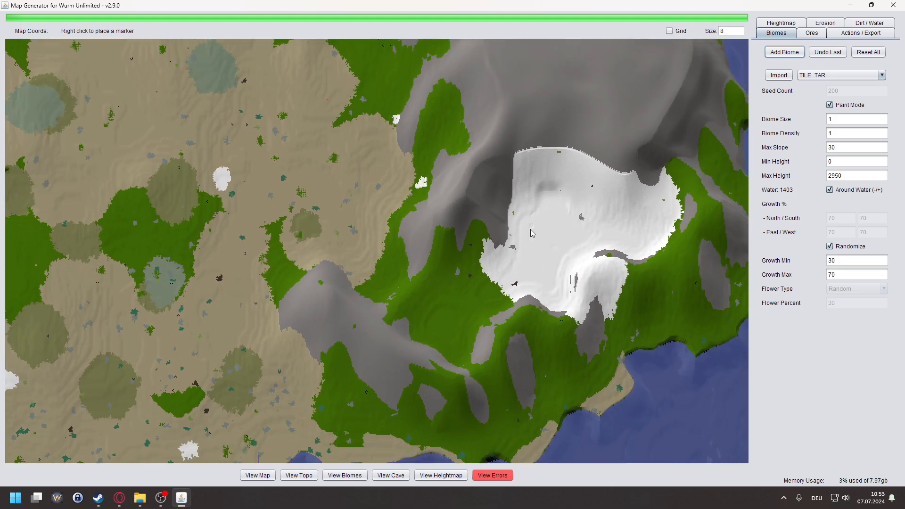
{"action": "scroll", "coordinate": [429, 287], "scroll_direction": "up", "scroll_amount": 5}
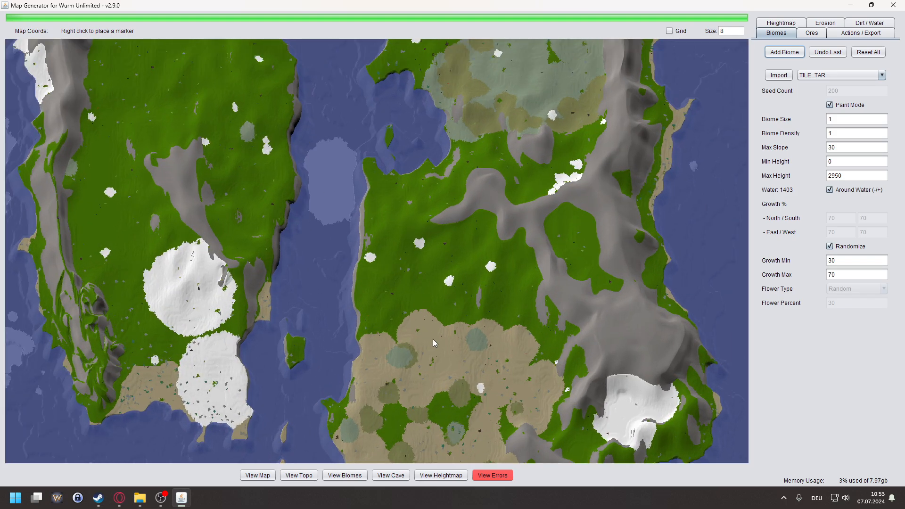
{"action": "right_click", "coordinate": [436, 338]}
{"action": "left_click_drag", "start_coordinate": [436, 338], "coordinate": [478, 291]}
{"action": "scroll", "coordinate": [465, 273], "scroll_direction": "down", "scroll_amount": 1}
- Add the apple tree biome (TILE_TREE_APPLE) to the map with its Max Height set to 2950
{"action": "left_click", "coordinate": [839, 75]}
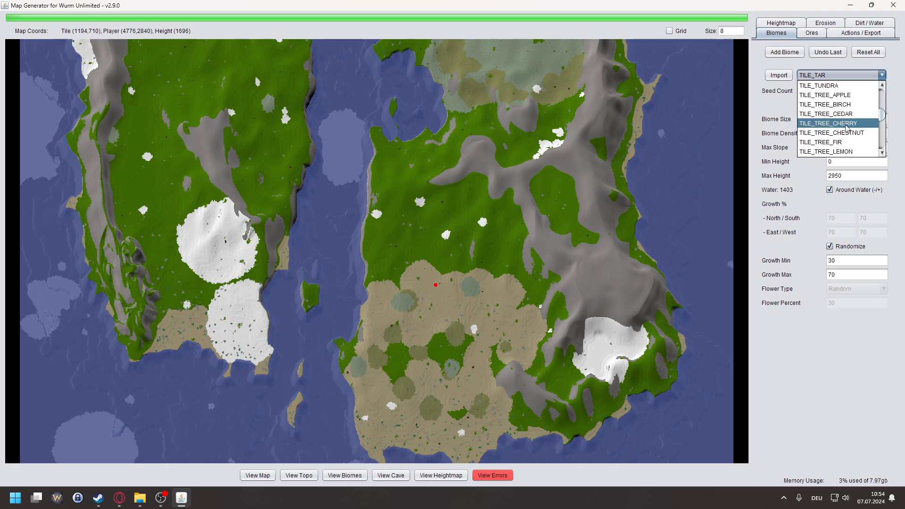
{"action": "left_click", "coordinate": [838, 96]}
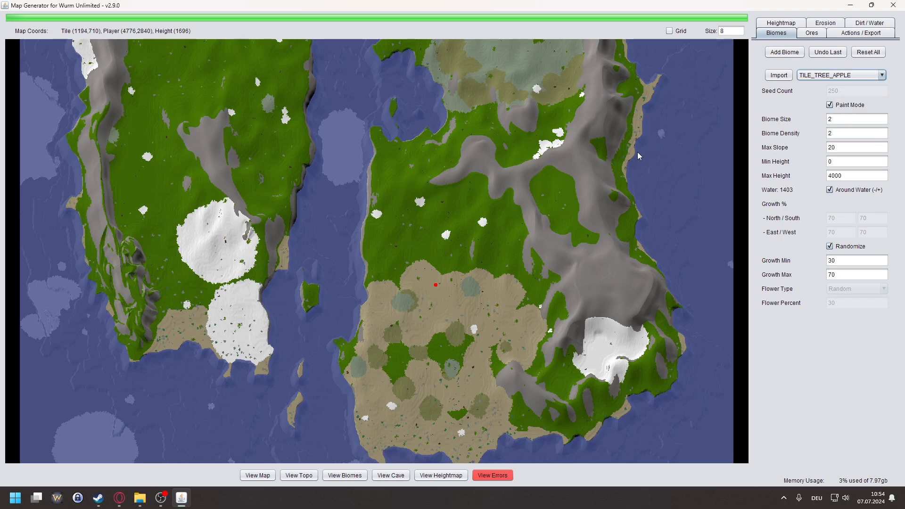
{"action": "scroll", "coordinate": [637, 152], "scroll_direction": "down", "scroll_amount": 1}
{"action": "left_click", "coordinate": [784, 53]}
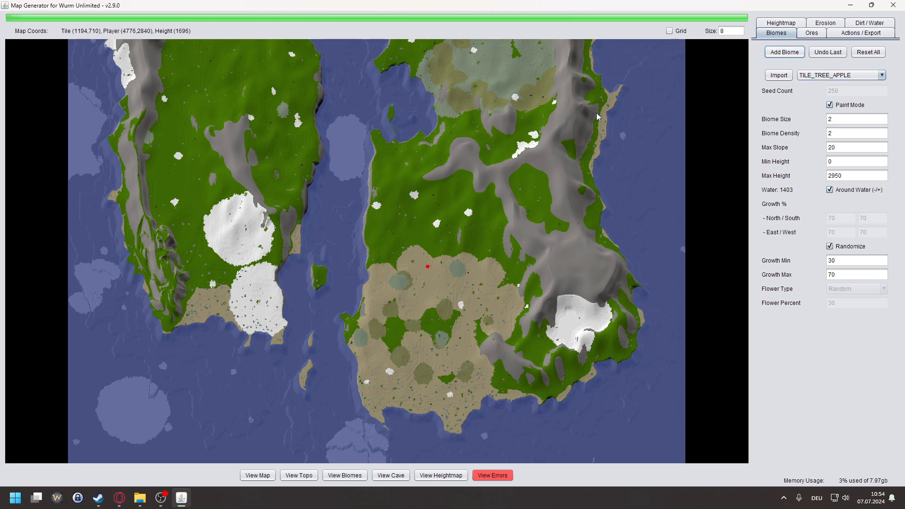
- Examine the apple tree distribution over both landmasses and mark a tile on the eastern grassland to check its height
{"action": "mouse_move", "coordinate": [622, 102]}
{"action": "left_mouse_down"}
{"action": "mouse_move", "coordinate": [609, 202]}
{"action": "mouse_move", "coordinate": [675, 187]}
{"action": "left_mouse_up"}
{"action": "right_click", "coordinate": [446, 299]}
{"action": "left_click_drag", "start_coordinate": [446, 298], "coordinate": [493, 262]}
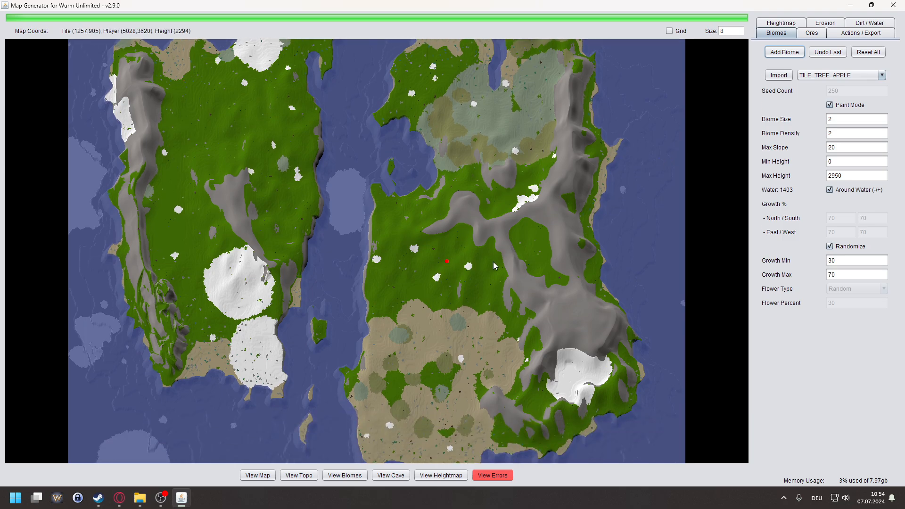
{"action": "scroll", "coordinate": [465, 310], "scroll_direction": "up", "scroll_amount": 3}
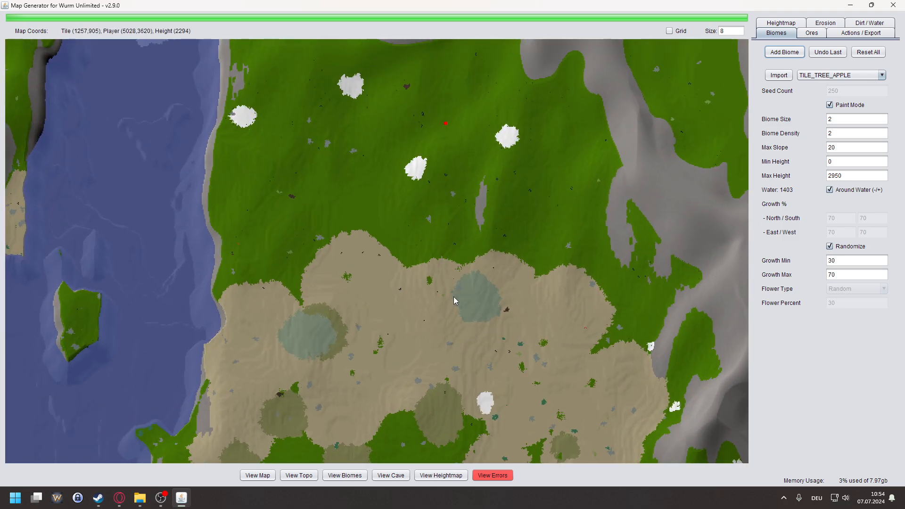
{"action": "scroll", "coordinate": [453, 296], "scroll_direction": "down", "scroll_amount": 6}
{"action": "left_click_drag", "start_coordinate": [272, 171], "coordinate": [276, 313]}
{"action": "scroll", "coordinate": [255, 179], "scroll_direction": "up", "scroll_amount": 3}
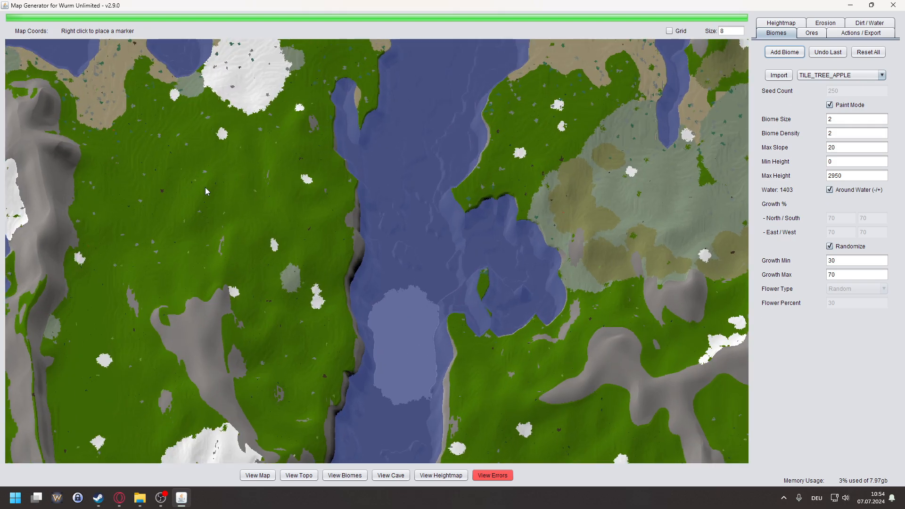
{"action": "scroll", "coordinate": [238, 205], "scroll_direction": "up", "scroll_amount": 2}
{"action": "scroll", "coordinate": [238, 206], "scroll_direction": "down", "scroll_amount": 4}
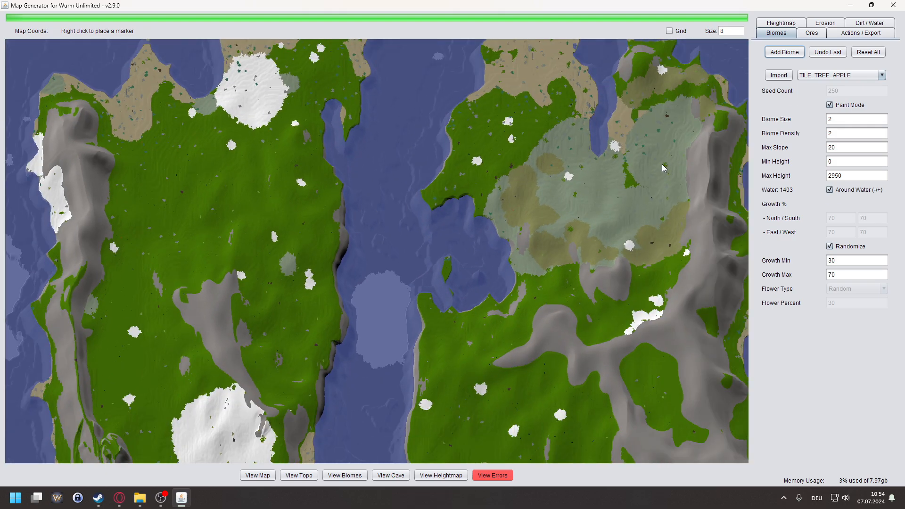
{"action": "scroll", "coordinate": [663, 164], "scroll_direction": "up", "scroll_amount": 3}
{"action": "scroll", "coordinate": [661, 171], "scroll_direction": "down", "scroll_amount": 4}
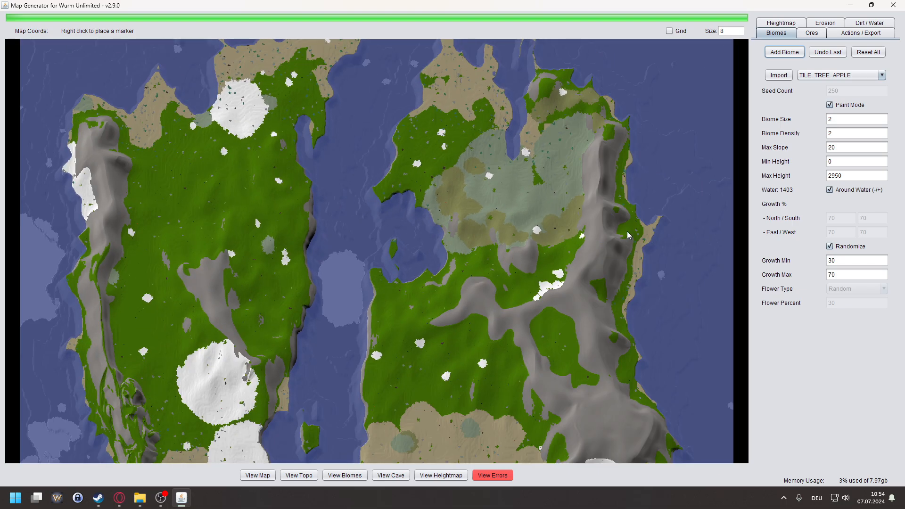
- Add the apple tree biome two more times with the same settings, checking its spread over the southeastern grassland and desert
{"action": "left_click", "coordinate": [797, 53]}
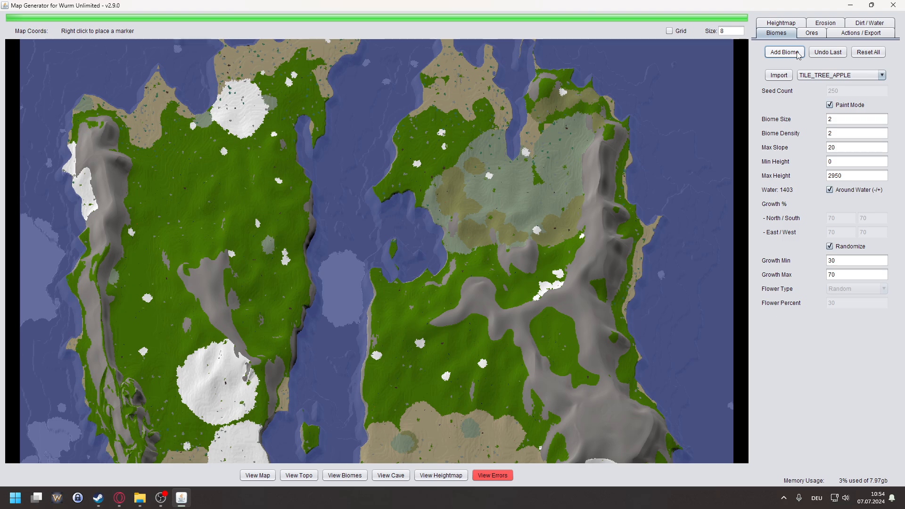
{"action": "left_click_drag", "start_coordinate": [600, 274], "coordinate": [591, 134]}
{"action": "left_click_drag", "start_coordinate": [566, 230], "coordinate": [588, 170]}
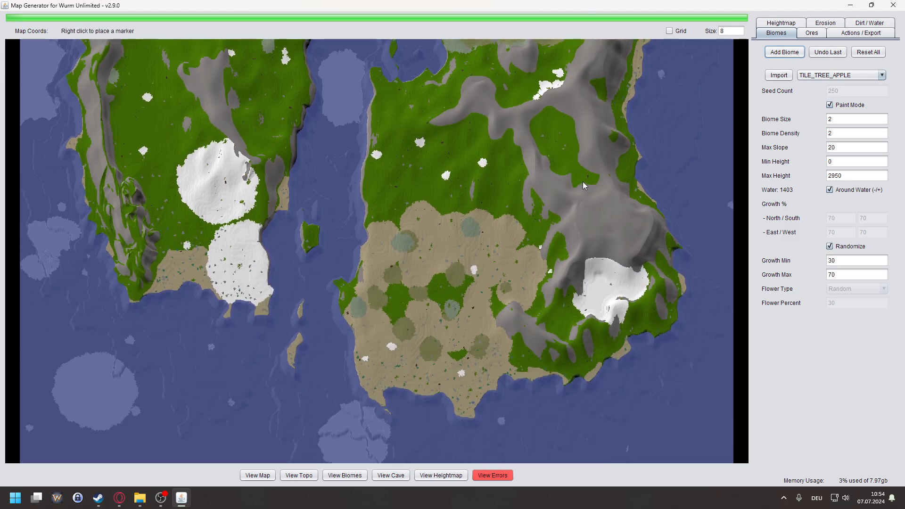
{"action": "scroll", "coordinate": [476, 194], "scroll_direction": "up", "scroll_amount": 5}
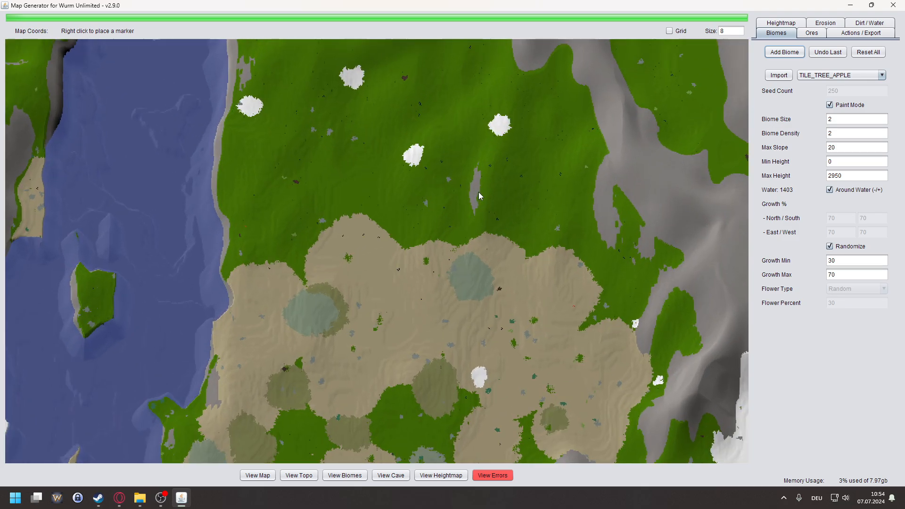
{"action": "scroll", "coordinate": [485, 203], "scroll_direction": "up", "scroll_amount": 2}
{"action": "left_click", "coordinate": [785, 52]}
{"action": "scroll", "coordinate": [364, 188], "scroll_direction": "down", "scroll_amount": 6}
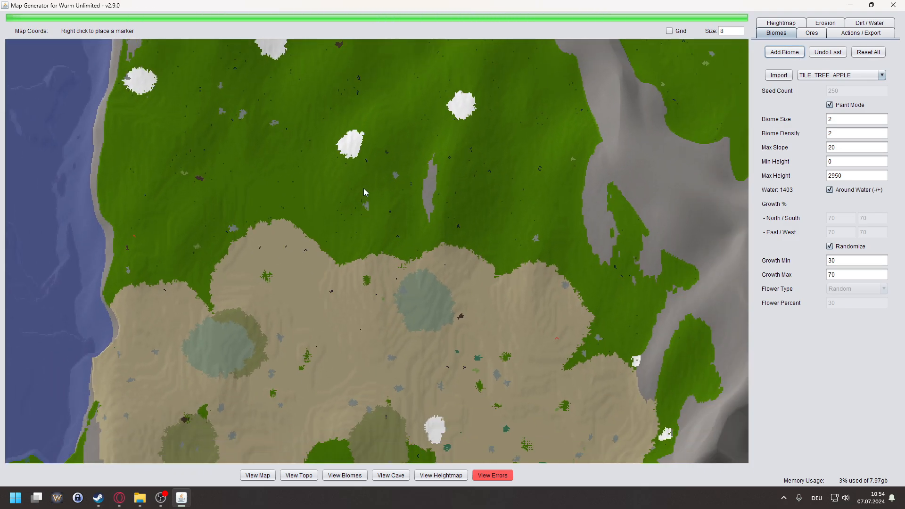
{"action": "scroll", "coordinate": [363, 177], "scroll_direction": "down", "scroll_amount": 4}
{"action": "scroll", "coordinate": [369, 250], "scroll_direction": "up", "scroll_amount": 2}
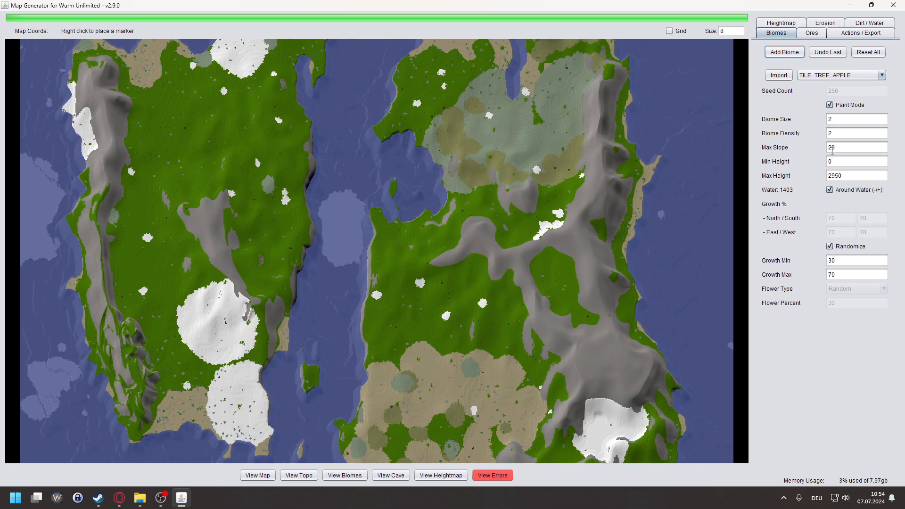
- Add the birch tree biome (TILE_TREE_BIRCH) to the map with its Max Height set to 2950
{"action": "left_click", "coordinate": [839, 76]}
{"action": "left_click", "coordinate": [835, 110]}
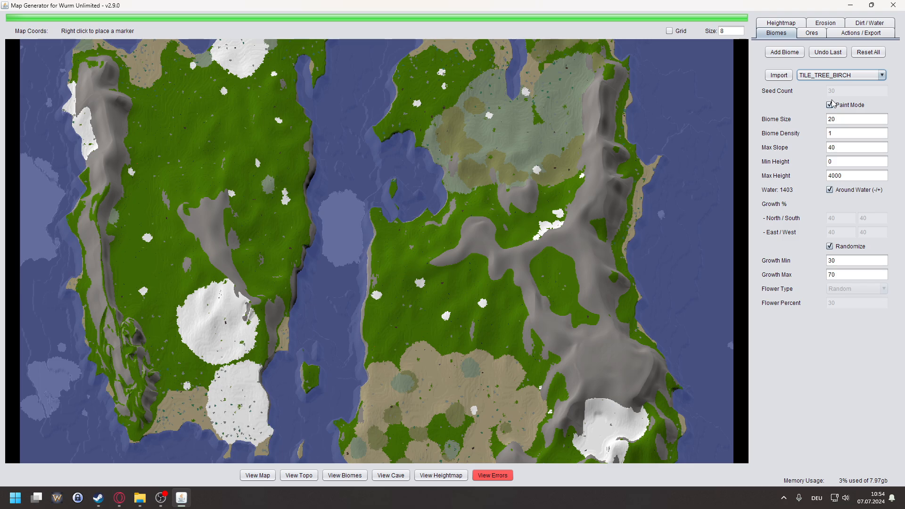
{"action": "scroll", "coordinate": [551, 194], "scroll_direction": "down", "scroll_amount": 3}
{"action": "scroll", "coordinate": [570, 198], "scroll_direction": "up", "scroll_amount": 2}
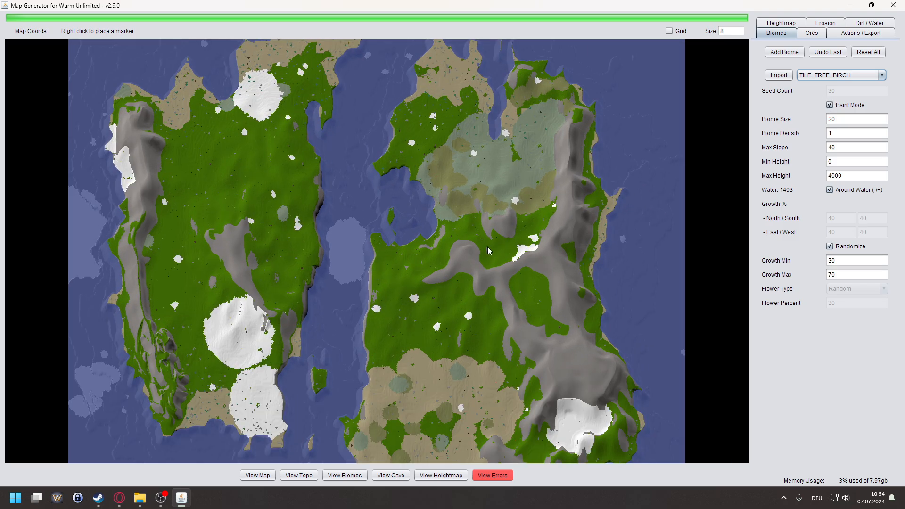
{"action": "scroll", "coordinate": [542, 216], "scroll_direction": "down", "scroll_amount": 1}
{"action": "left_click", "coordinate": [784, 52]}
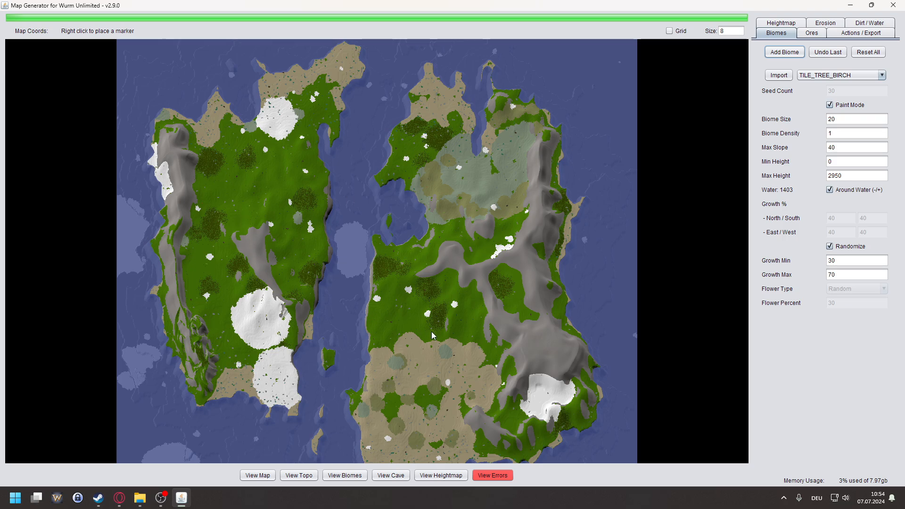
- Undo the last birch placement and add the birch biome again with the same settings
{"action": "left_click", "coordinate": [828, 55]}
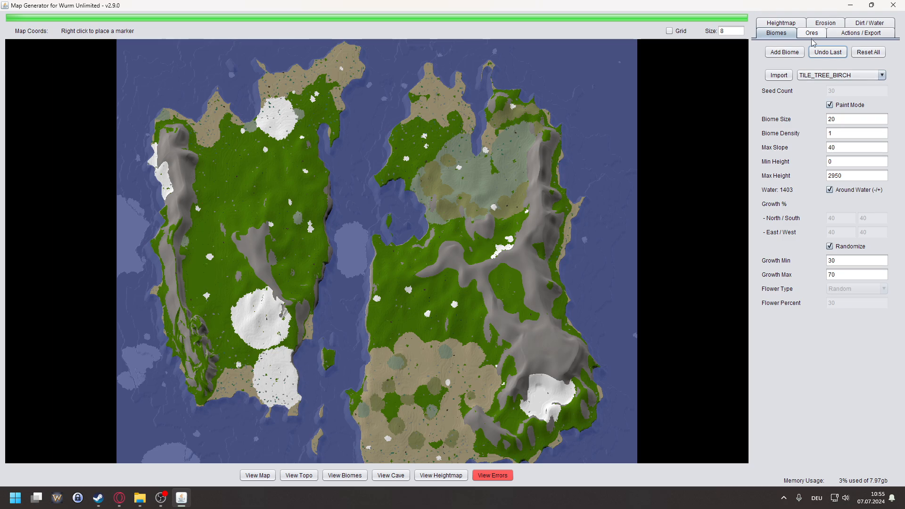
{"action": "left_click", "coordinate": [784, 51]}
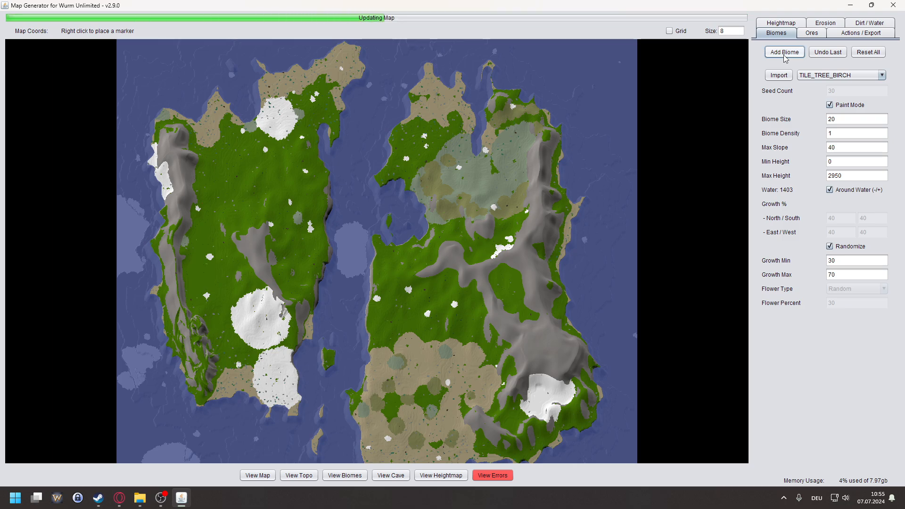
- Undo the last birch placement, retry it with the same settings, and undo that retry as well
{"action": "left_click", "coordinate": [834, 54]}
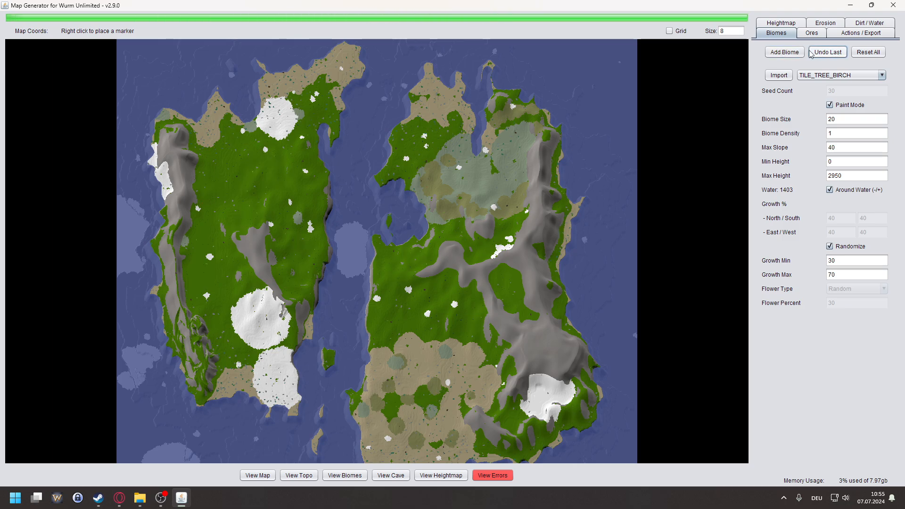
{"action": "left_click", "coordinate": [784, 52]}
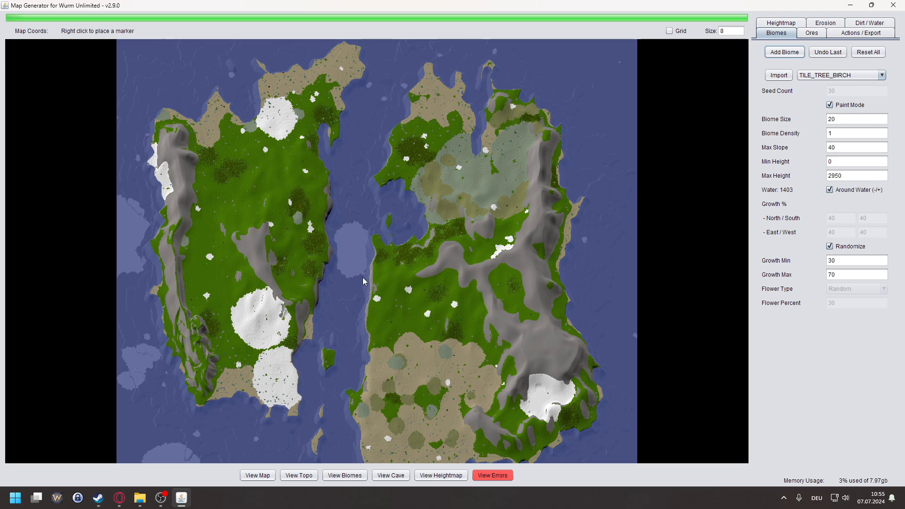
{"action": "left_click", "coordinate": [828, 51]}
- Set Biome Size to 10, add the birch tree biome, and check its spread over the landmasses
{"action": "left_click", "coordinate": [834, 119]}
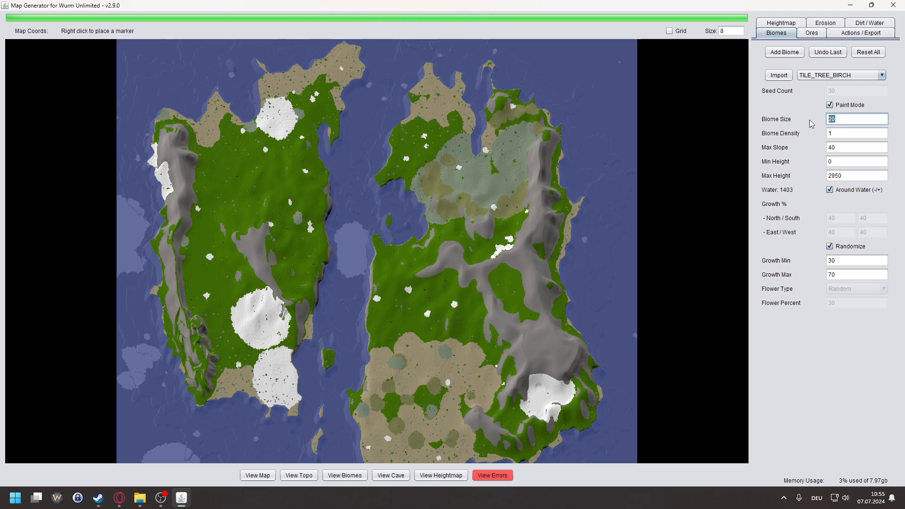
{"action": "type", "text": "10"}
{"action": "left_click", "coordinate": [778, 52]}
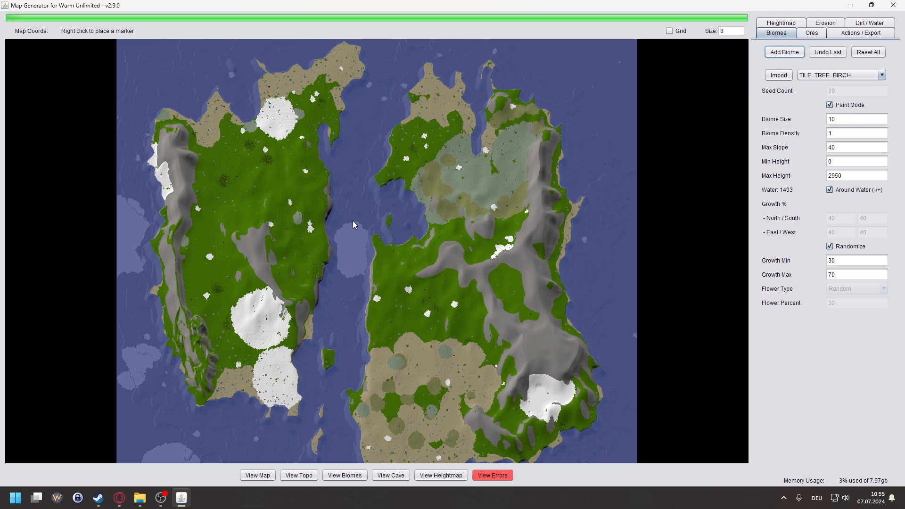
{"action": "scroll", "coordinate": [510, 351], "scroll_direction": "up", "scroll_amount": 1}
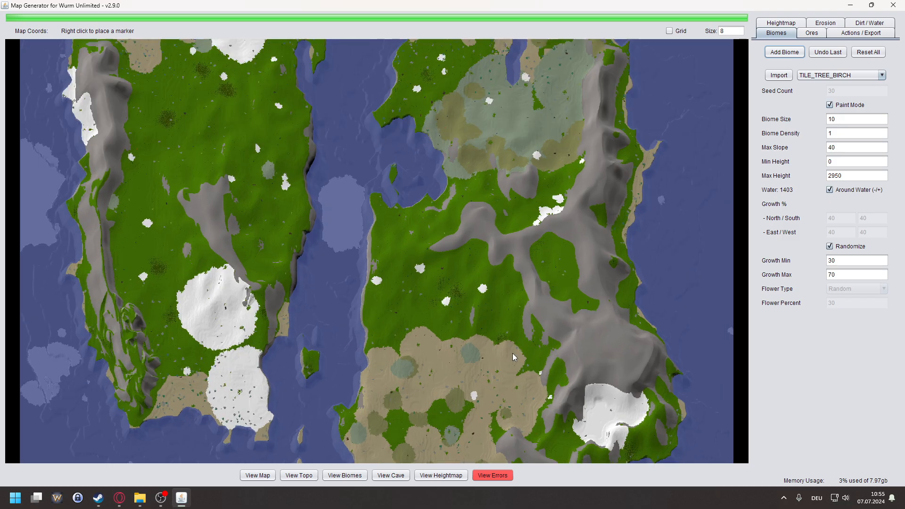
{"action": "scroll", "coordinate": [538, 284], "scroll_direction": "down", "scroll_amount": 1}
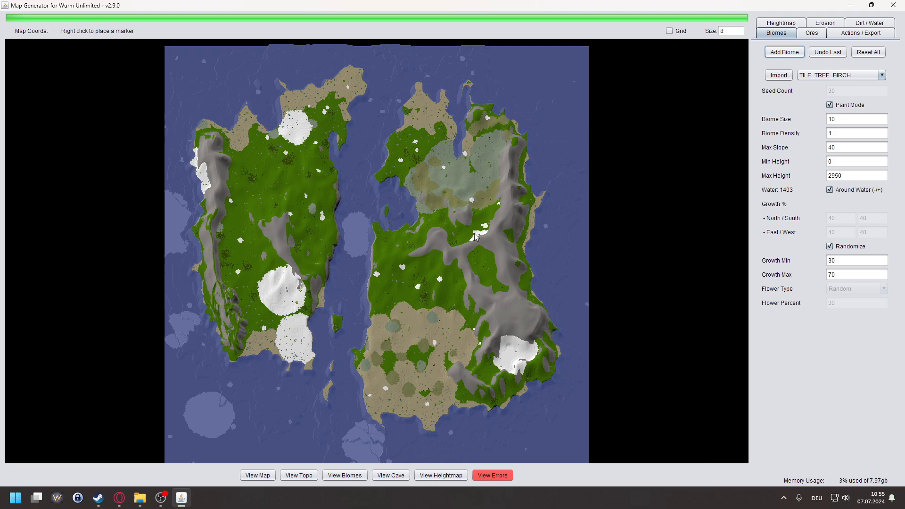
- Add the cedar tree biome (TILE_TREE_CEDAR) to the map with its Max Height set to 2950
{"action": "left_click", "coordinate": [840, 75]}
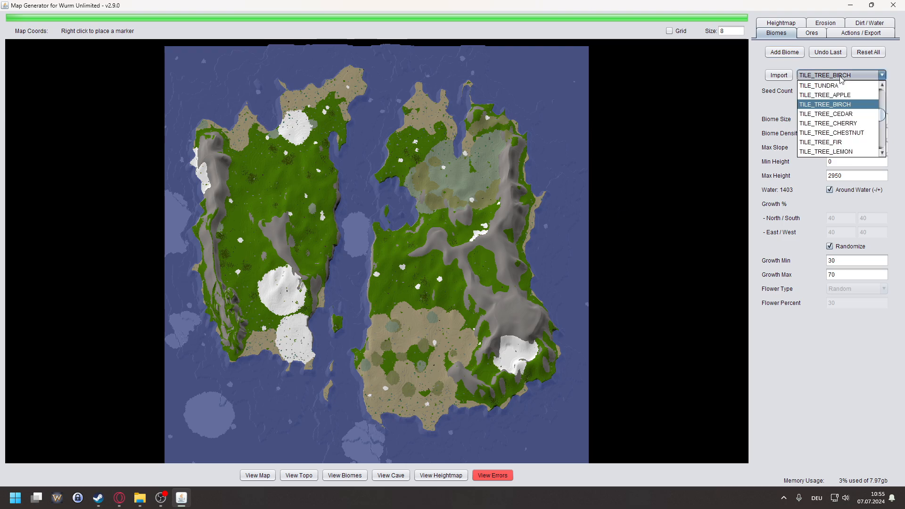
{"action": "left_click", "coordinate": [825, 114]}
{"action": "scroll", "coordinate": [451, 217], "scroll_direction": "up", "scroll_amount": 2}
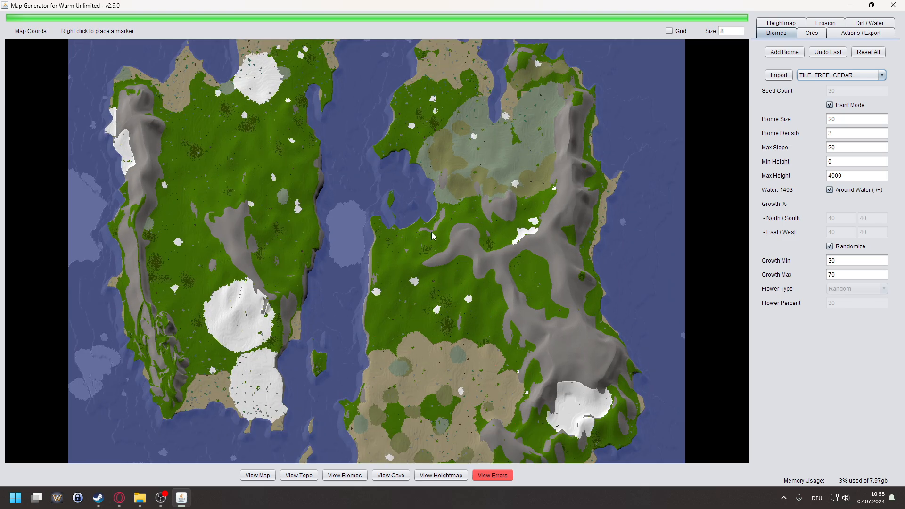
{"action": "scroll", "coordinate": [525, 215], "scroll_direction": "down", "scroll_amount": 2}
{"action": "scroll", "coordinate": [572, 236], "scroll_direction": "up", "scroll_amount": 1}
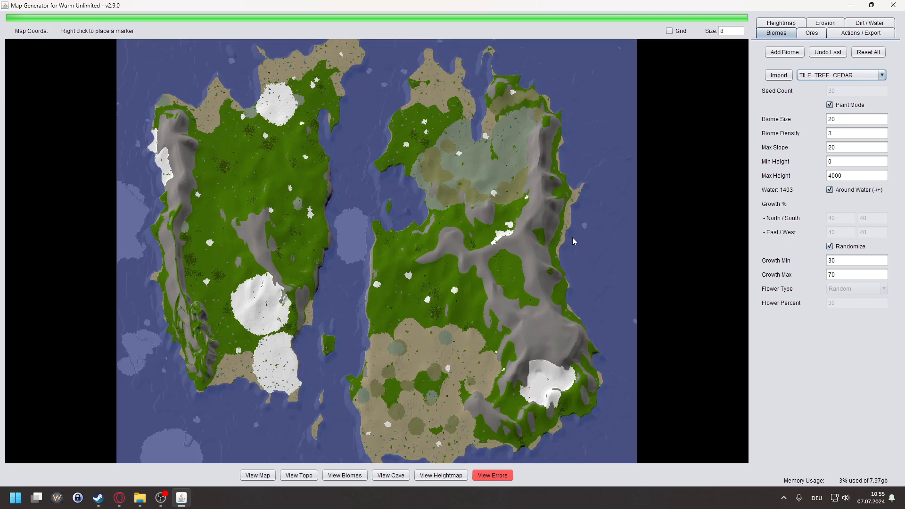
{"action": "scroll", "coordinate": [568, 226], "scroll_direction": "up", "scroll_amount": 2}
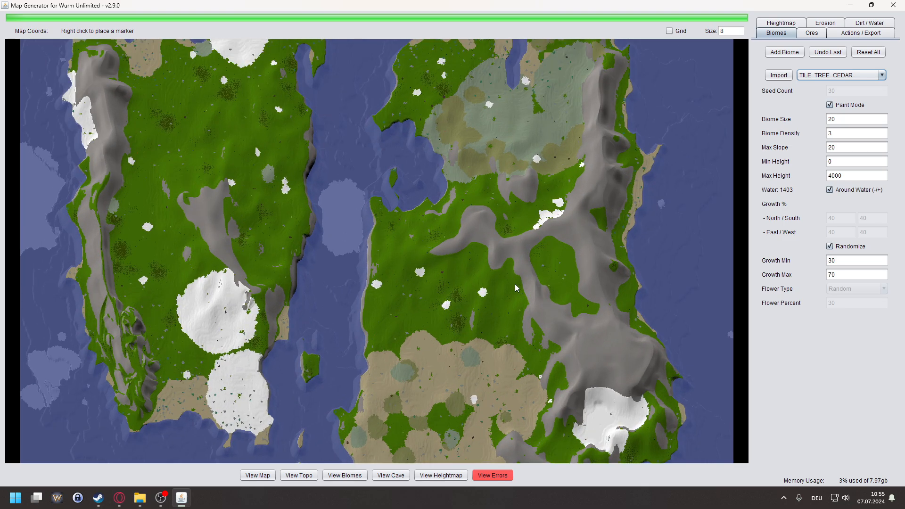
{"action": "scroll", "coordinate": [495, 246], "scroll_direction": "down", "scroll_amount": 1}
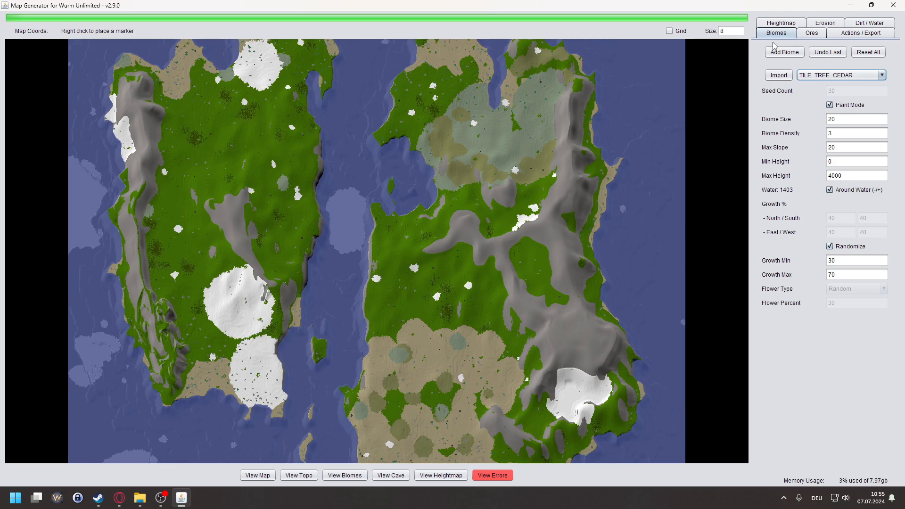
{"action": "left_click", "coordinate": [783, 53]}
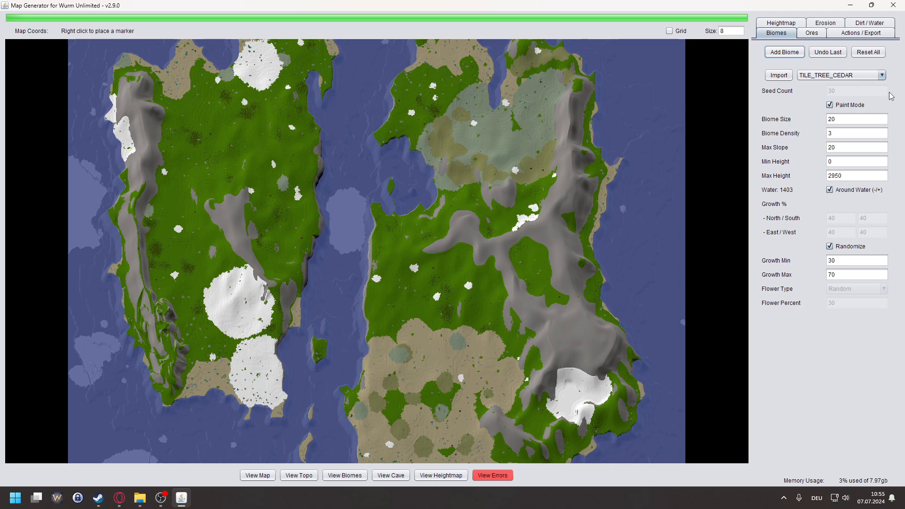
{"action": "left_click", "coordinate": [783, 53]}
- Add the cherry tree biome (TILE_TREE_CHERRY) several times with Max Height 2950, checking its spread over the eastern grassland
{"action": "left_click", "coordinate": [859, 75]}
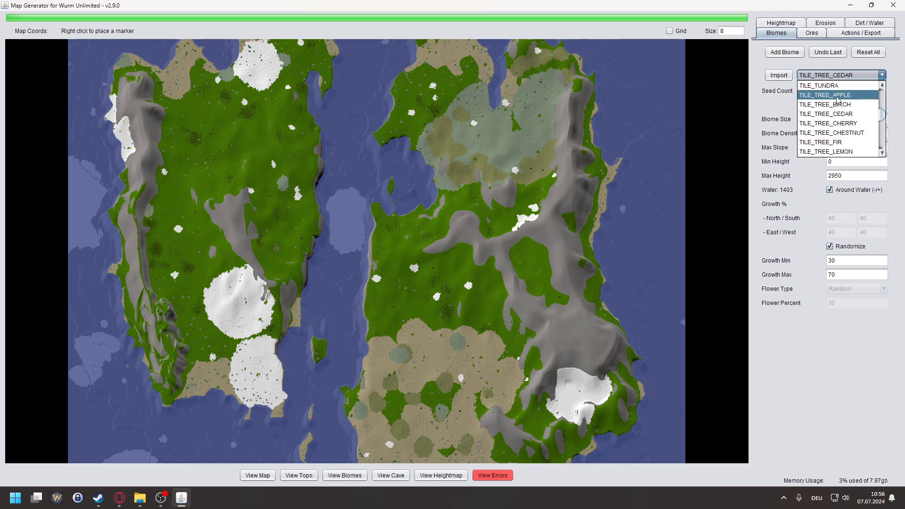
{"action": "left_click", "coordinate": [819, 107]}
{"action": "left_click", "coordinate": [788, 53]}
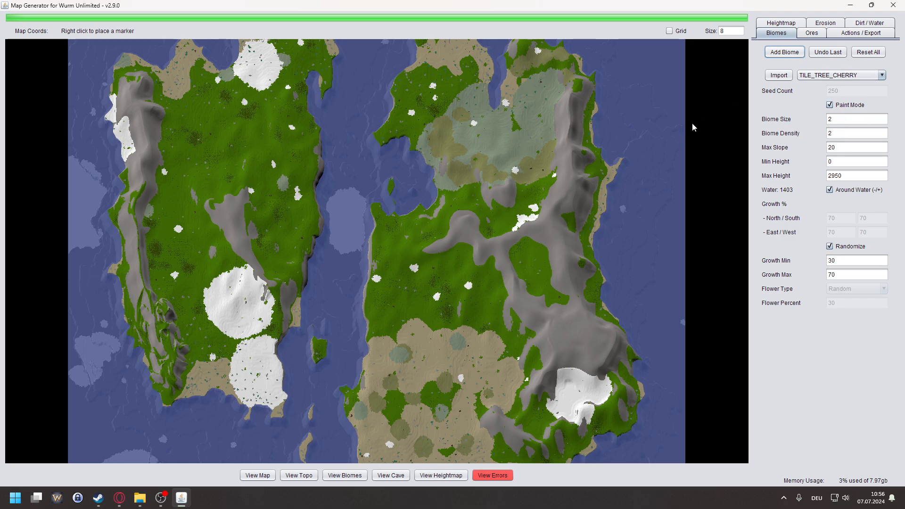
{"action": "scroll", "coordinate": [516, 205], "scroll_direction": "up", "scroll_amount": 5}
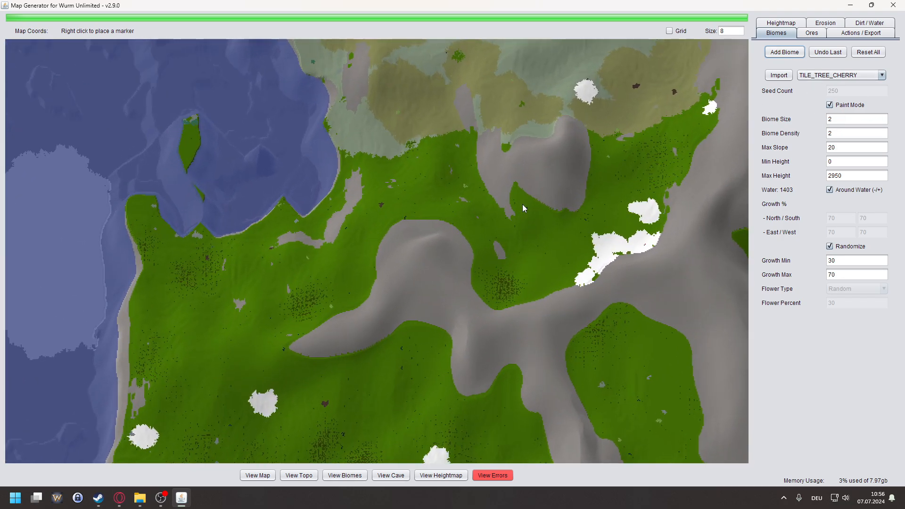
{"action": "left_click", "coordinate": [789, 55]}
{"action": "left_click", "coordinate": [784, 53]}
{"action": "scroll", "coordinate": [529, 282], "scroll_direction": "down", "scroll_amount": 6}
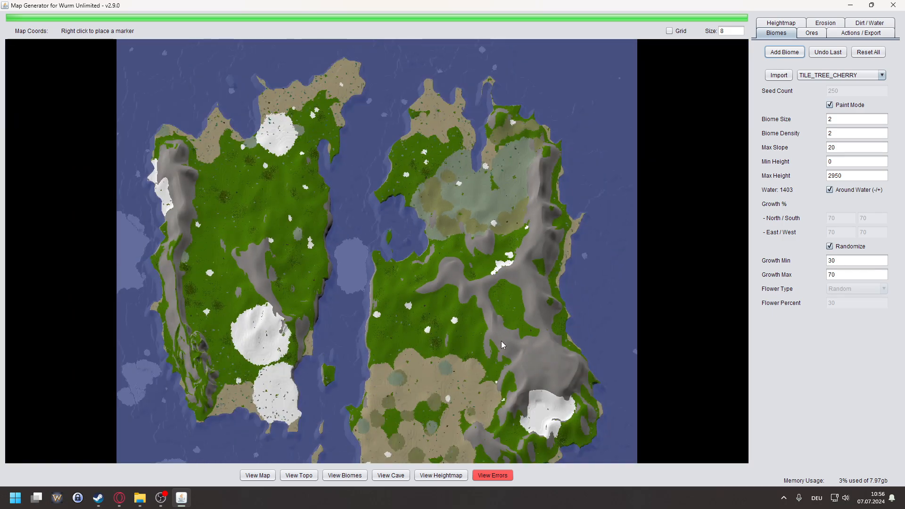
{"action": "right_click", "coordinate": [627, 248]}
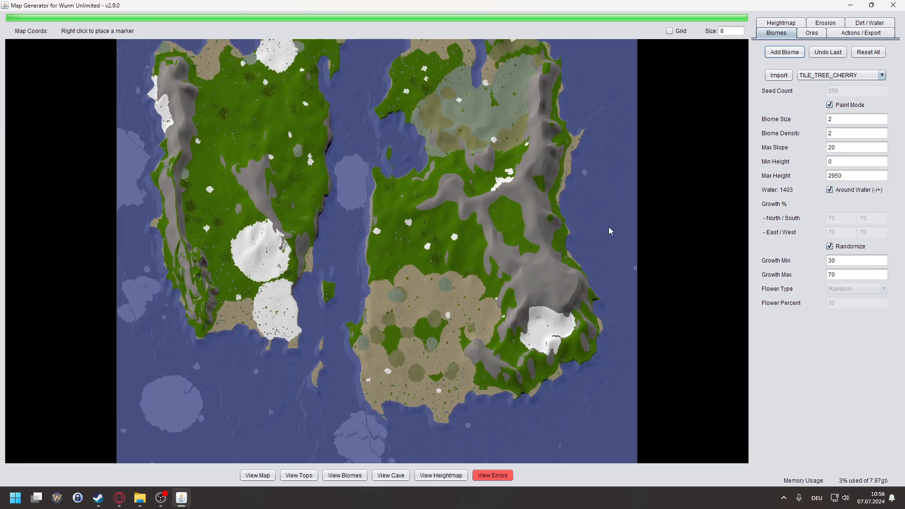
{"action": "left_click", "coordinate": [828, 78]}
{"action": "left_click", "coordinate": [827, 79]}
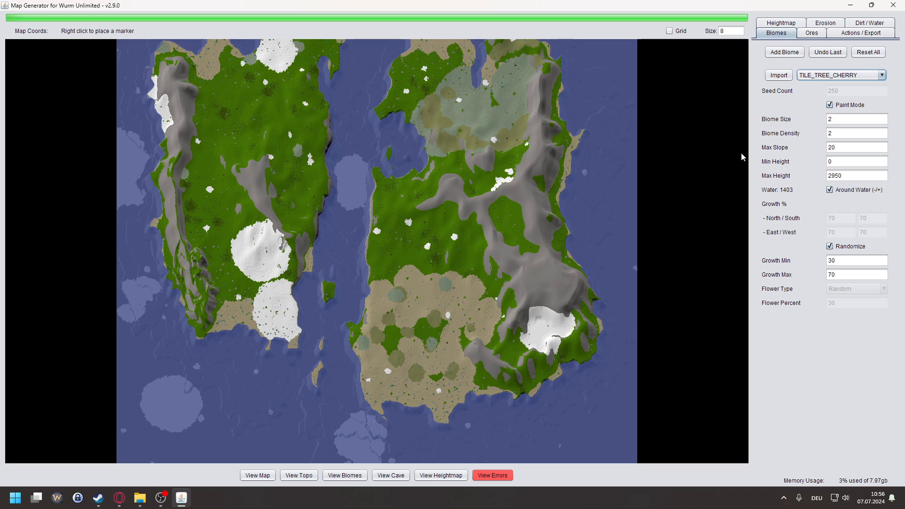
{"action": "right_click", "coordinate": [353, 212]}
{"action": "right_click", "coordinate": [357, 208]}
- Add the chestnut tree biome (TILE_TREE_CHESTNUT) with Biome Size 100 and Max Height set to 2950
{"action": "left_click", "coordinate": [841, 75]}
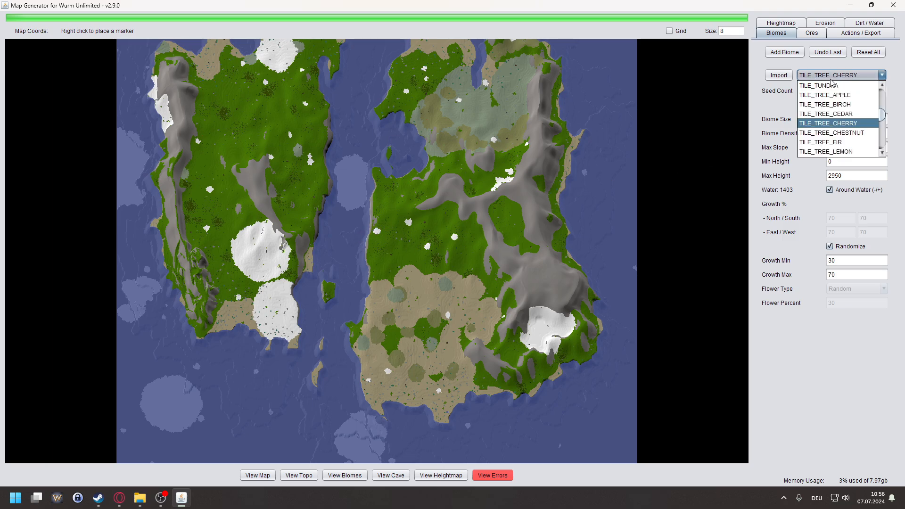
{"action": "left_click", "coordinate": [828, 133]}
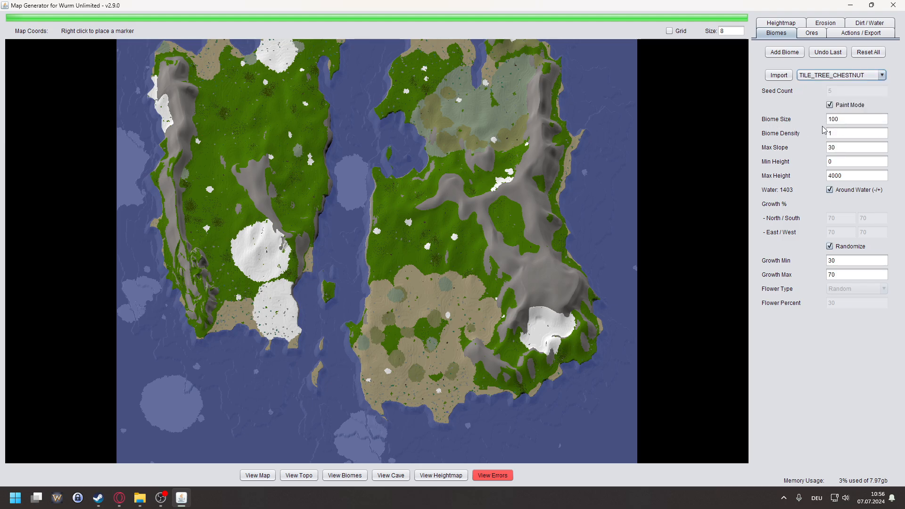
{"action": "scroll", "coordinate": [556, 121], "scroll_direction": "up", "scroll_amount": 3}
{"action": "left_click", "coordinate": [785, 52]}
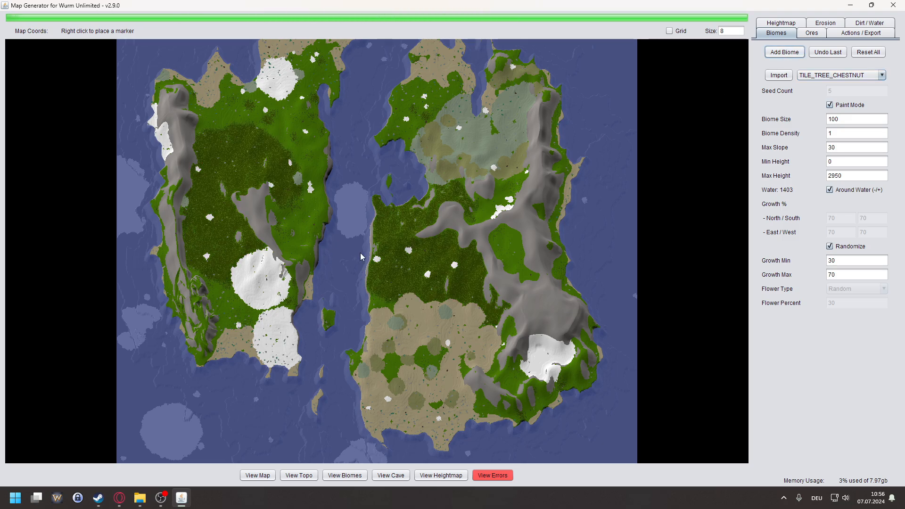
- Undo the chestnut placement and add the biome again with Biome Size set to 30
{"action": "left_click", "coordinate": [825, 54]}
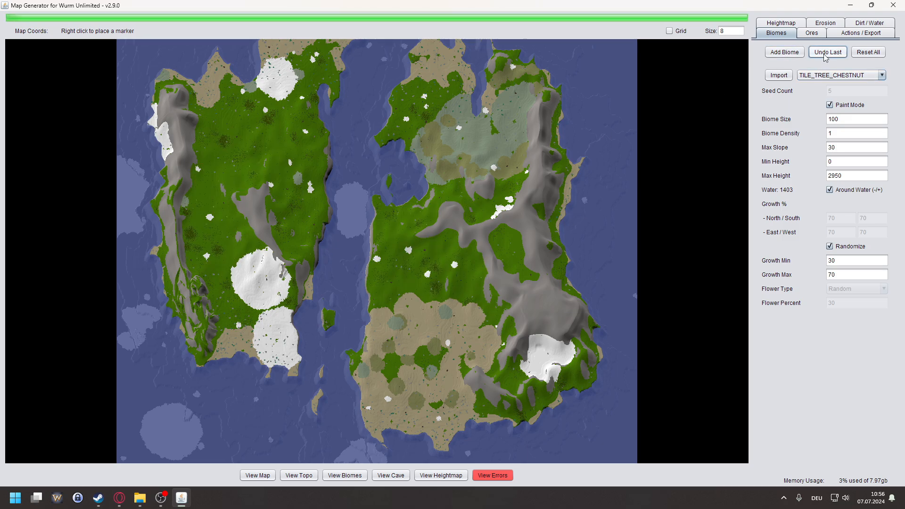
{"action": "left_click_drag", "start_coordinate": [871, 119], "coordinate": [820, 122]}
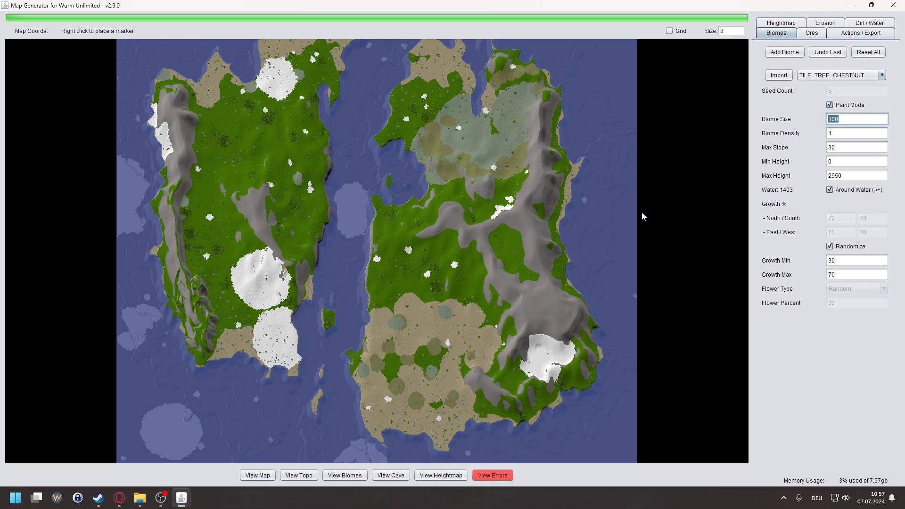
{"action": "type", "text": "30"}
{"action": "left_click", "coordinate": [796, 57]}
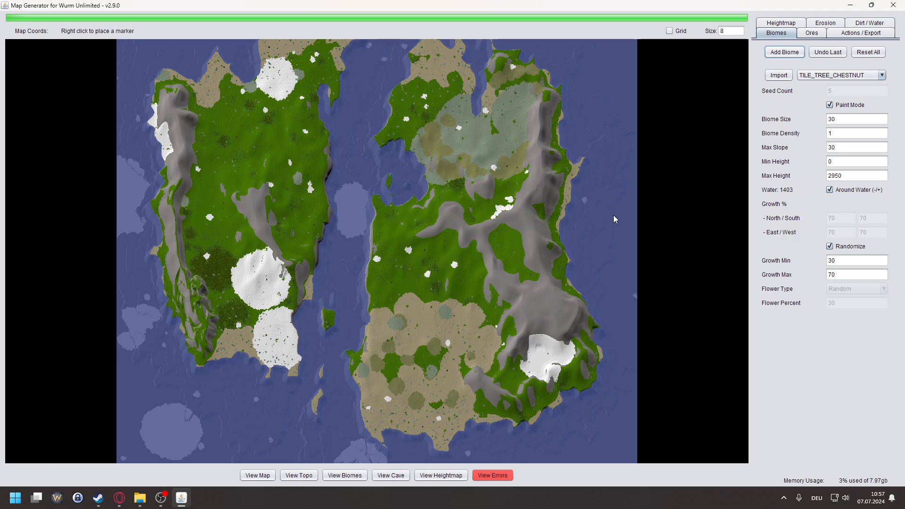
{"action": "left_click", "coordinate": [861, 77]}
{"action": "left_click", "coordinate": [839, 141]}
{"action": "left_click", "coordinate": [832, 192]}
{"action": "left_click", "coordinate": [831, 162]}
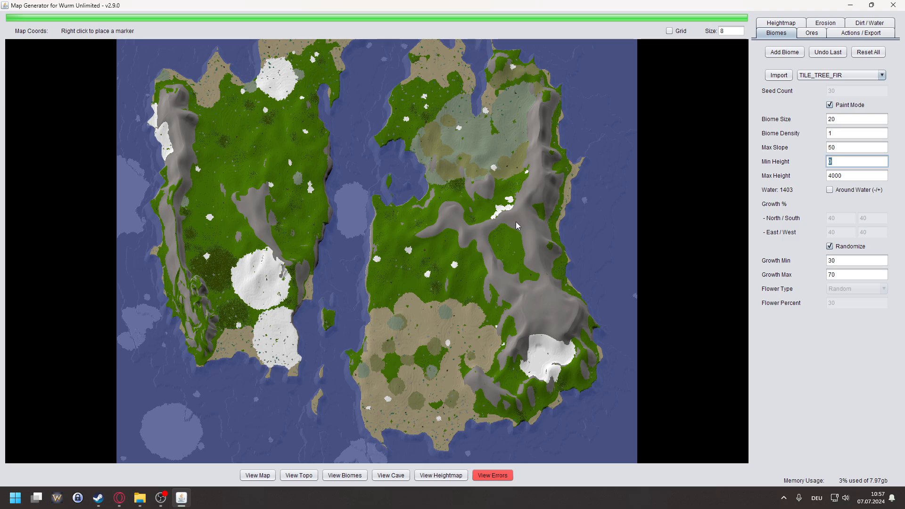
{"action": "left_click", "coordinate": [834, 75]}
{"action": "scroll", "coordinate": [832, 136], "scroll_direction": "down", "scroll_amount": 1}
{"action": "left_click", "coordinate": [812, 148]}
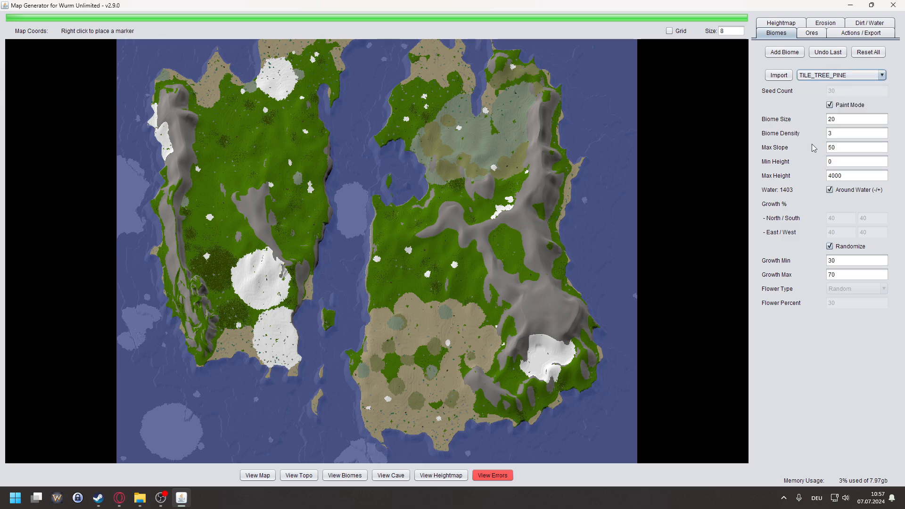
- Add the fir tree biome (TILE_TREE_FIR) with Around Water disabled, Min Height 1700 and Max Height 2950
{"action": "left_click", "coordinate": [839, 76]}
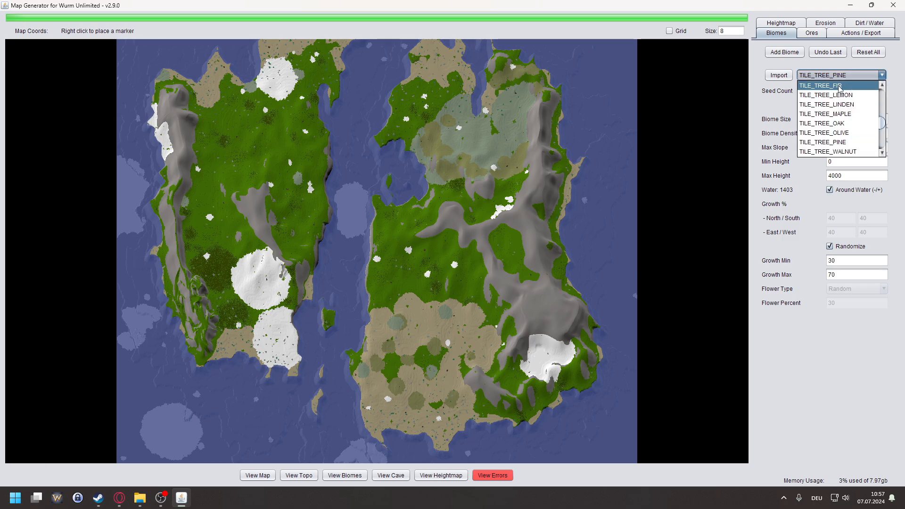
{"action": "left_click", "coordinate": [838, 86]}
{"action": "left_click", "coordinate": [829, 189]}
{"action": "left_click", "coordinate": [832, 161]}
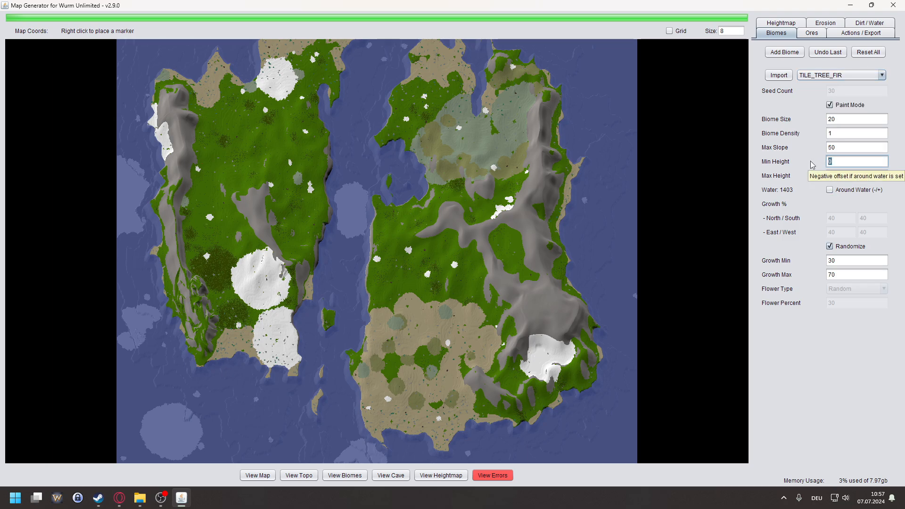
{"action": "type", "text": "1700"}
{"action": "left_click", "coordinate": [847, 175]}
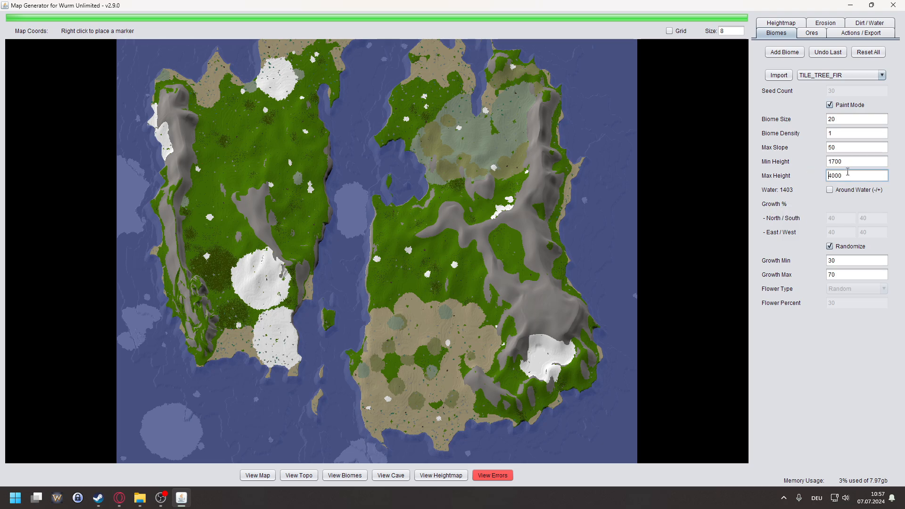
{"action": "left_click", "coordinate": [782, 55]}
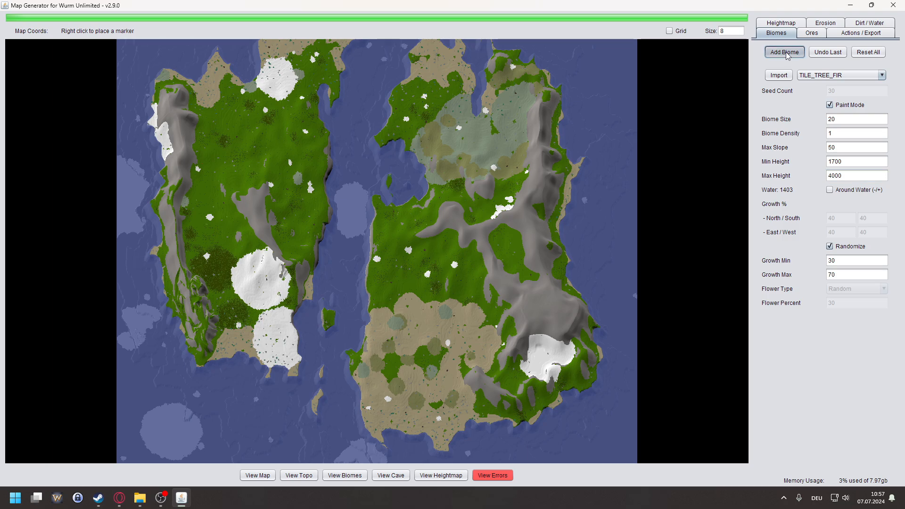
- Mark tiles on the eastern grassland to check their heights and examine the fir distribution over both landmasses
{"action": "right_click", "coordinate": [453, 251]}
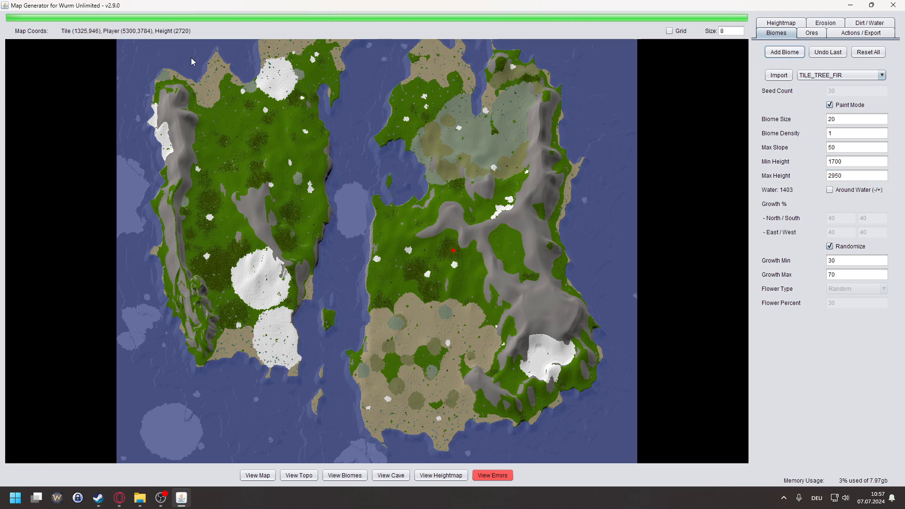
{"action": "scroll", "coordinate": [431, 273], "scroll_direction": "up", "scroll_amount": 2}
{"action": "scroll", "coordinate": [436, 272], "scroll_direction": "up", "scroll_amount": 1}
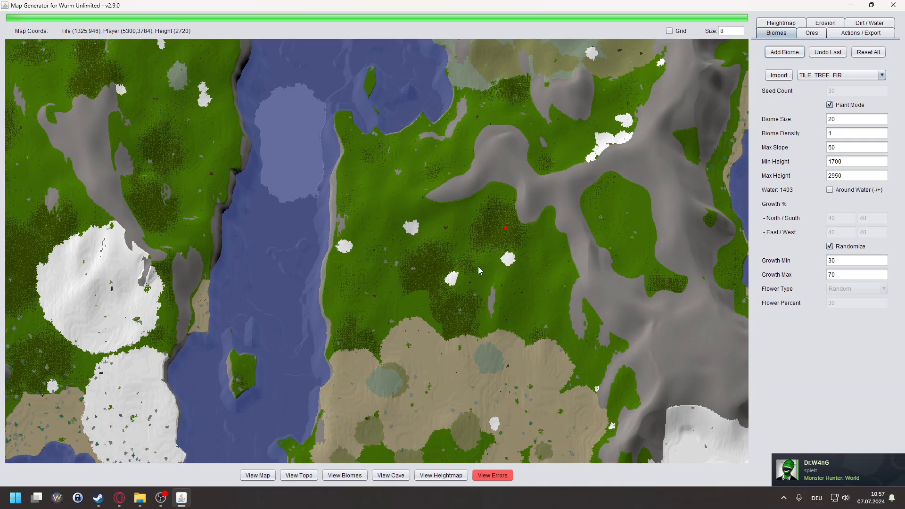
{"action": "right_click", "coordinate": [615, 219]}
{"action": "right_click", "coordinate": [433, 265]}
{"action": "scroll", "coordinate": [425, 329], "scroll_direction": "down", "scroll_amount": 3}
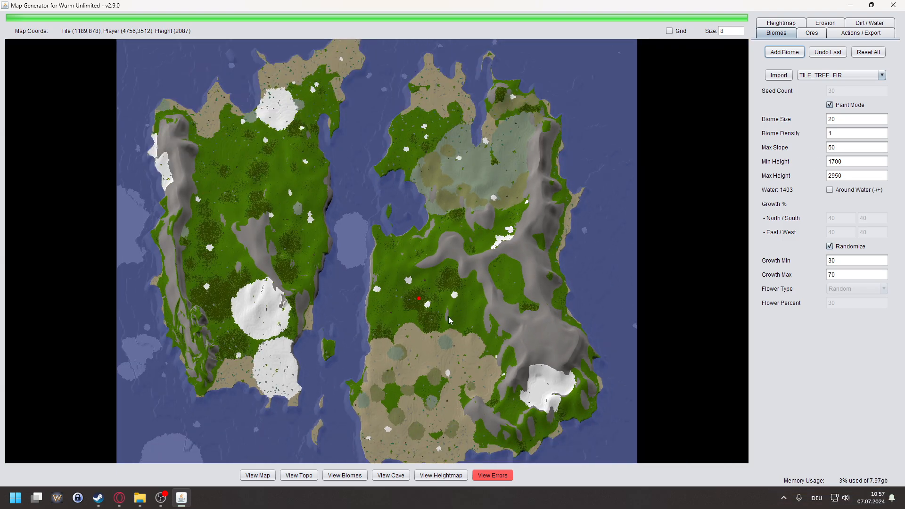
{"action": "scroll", "coordinate": [391, 333], "scroll_direction": "up", "scroll_amount": 2}
{"action": "scroll", "coordinate": [391, 332], "scroll_direction": "down", "scroll_amount": 1}
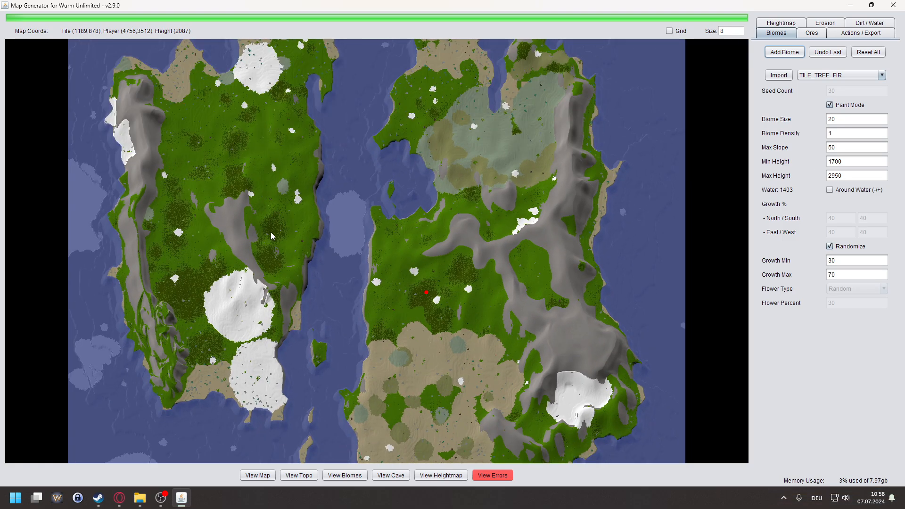
- Undo the fir placement and add the fir biome again with Min Height set to 2200
{"action": "left_click", "coordinate": [827, 52]}
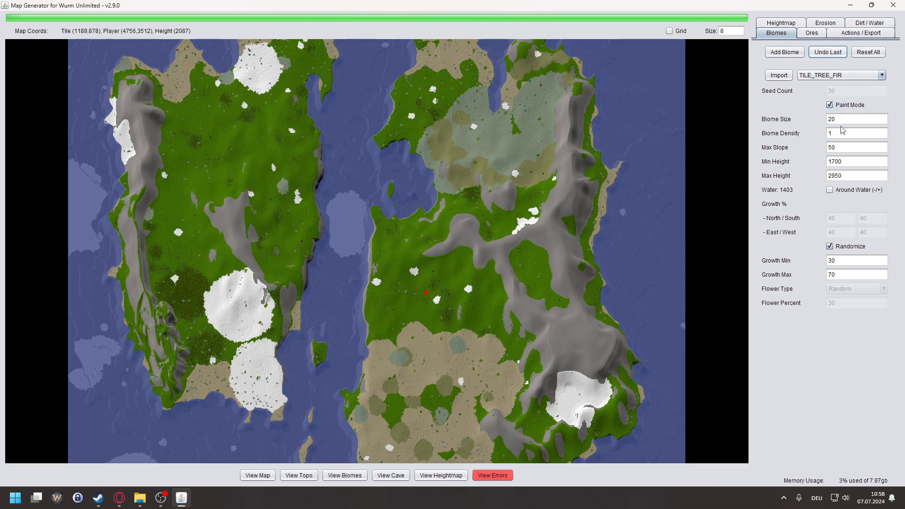
{"action": "double_click", "coordinate": [833, 161]}
{"action": "type", "text": "2200"}
{"action": "left_click", "coordinate": [795, 53]}
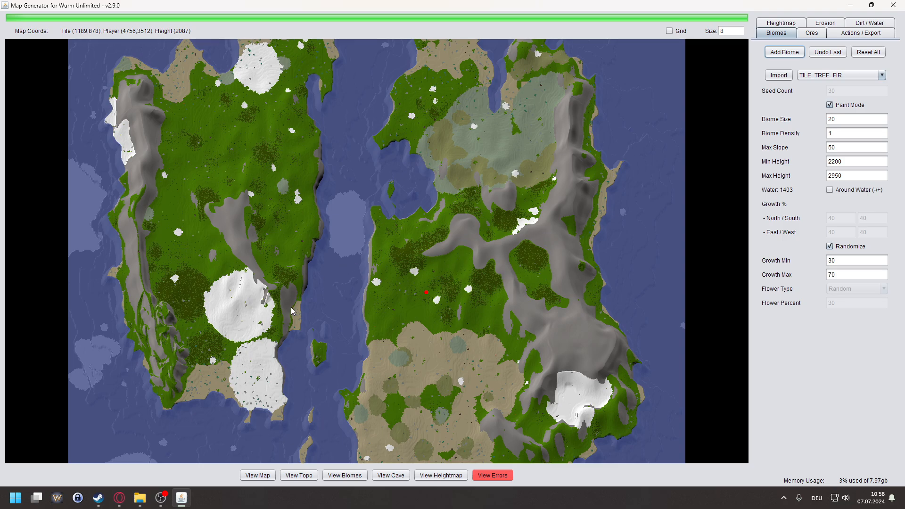
- Undo the last fir placement and add the biome again with Biome Size set to 10
{"action": "left_click", "coordinate": [828, 52]}
{"action": "double_click", "coordinate": [832, 119]}
{"action": "type", "text": "10"}
{"action": "left_click", "coordinate": [788, 55]}
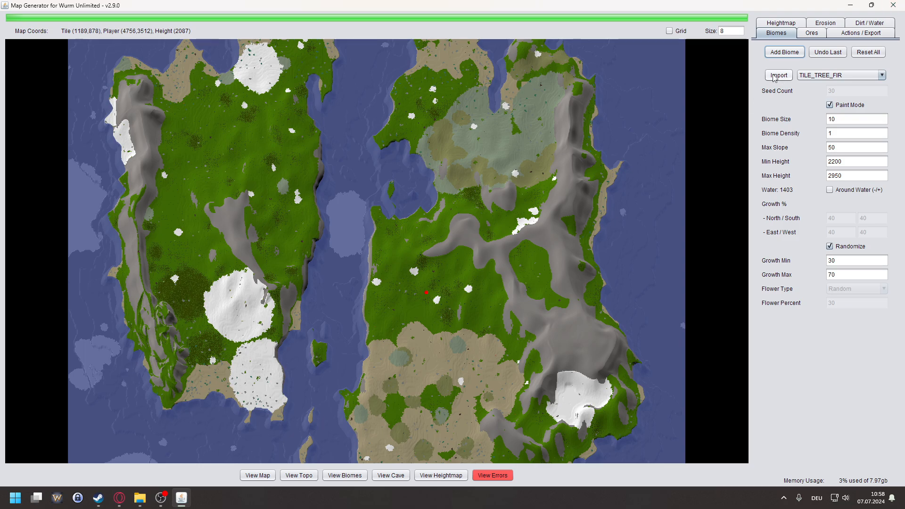
- Add the lemon tree biome (TILE_TREE_LEMON) with Biome Size 2, Biome Density 2 and Max Height 2950
{"action": "left_click", "coordinate": [840, 76]}
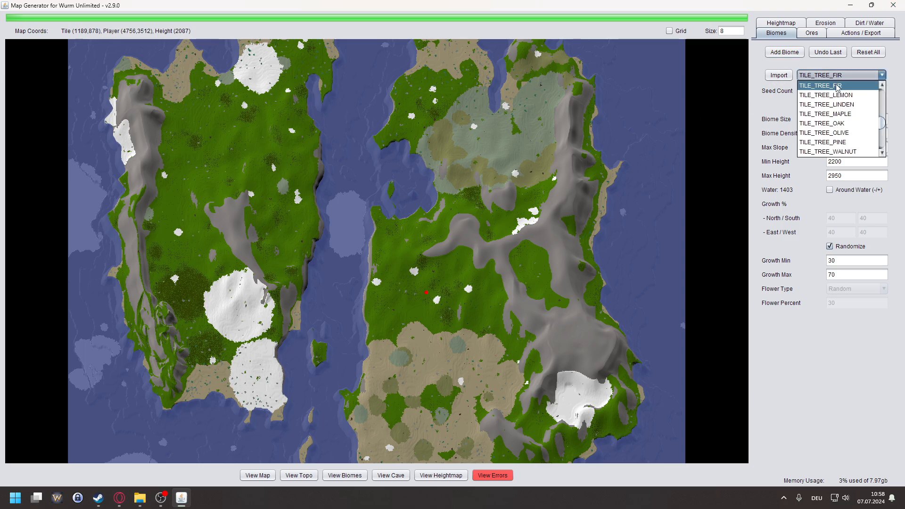
{"action": "scroll", "coordinate": [827, 89], "scroll_direction": "up", "scroll_amount": 1}
{"action": "left_click", "coordinate": [826, 124]}
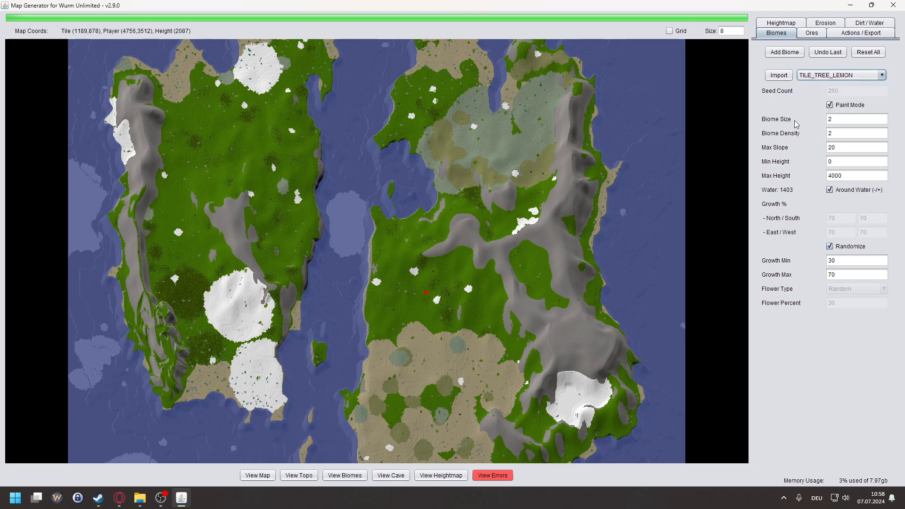
{"action": "left_click", "coordinate": [774, 56]}
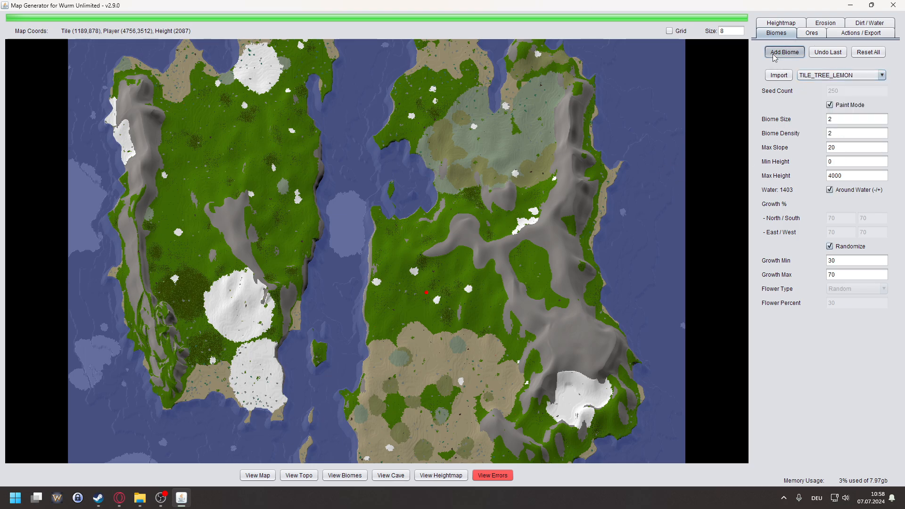
{"action": "scroll", "coordinate": [488, 251], "scroll_direction": "up", "scroll_amount": 3}
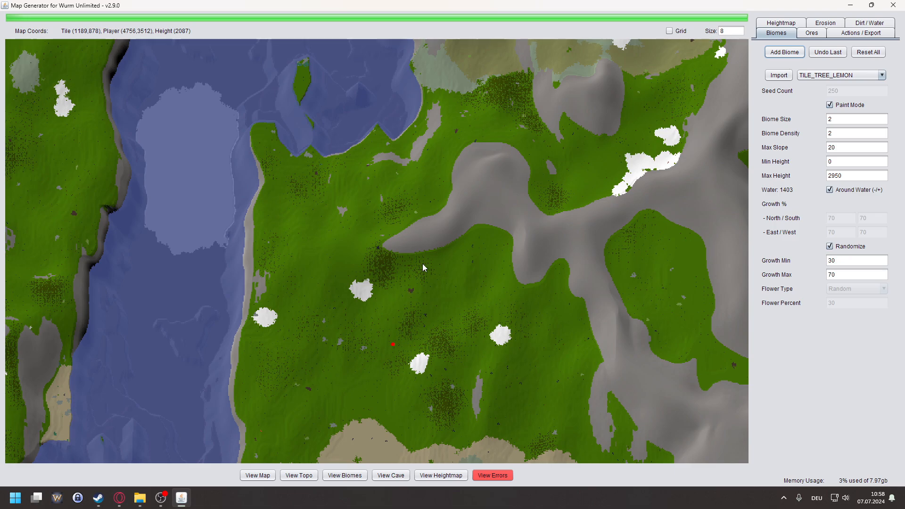
- Undo the lemon placement and add the lemon biome again with the same settings, checking both landmasses
{"action": "left_click", "coordinate": [827, 53]}
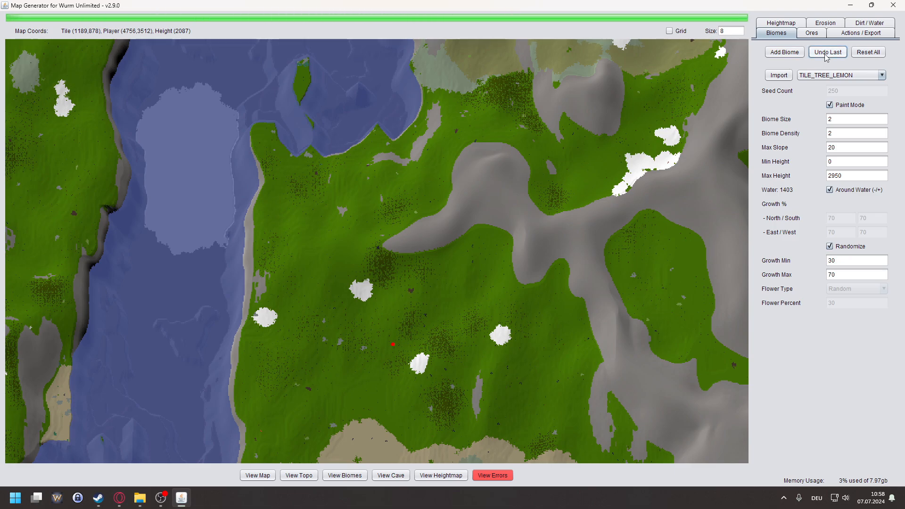
{"action": "left_click", "coordinate": [829, 52]}
{"action": "left_click", "coordinate": [833, 52]}
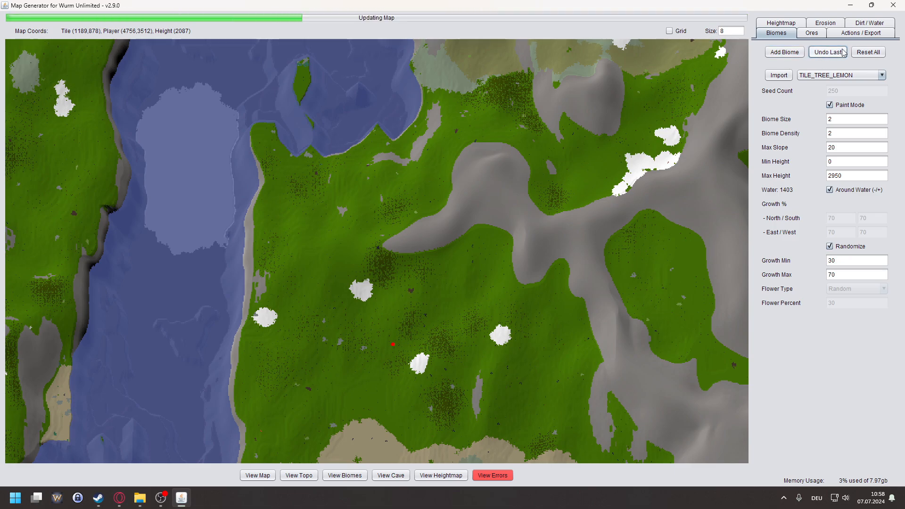
{"action": "left_click", "coordinate": [834, 53]}
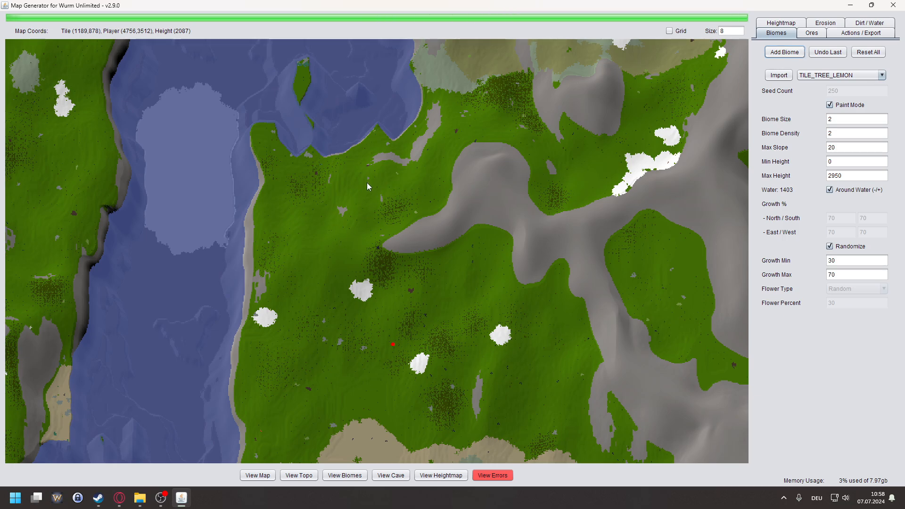
{"action": "scroll", "coordinate": [366, 185], "scroll_direction": "down", "scroll_amount": 5}
{"action": "scroll", "coordinate": [290, 209], "scroll_direction": "up", "scroll_amount": 2}
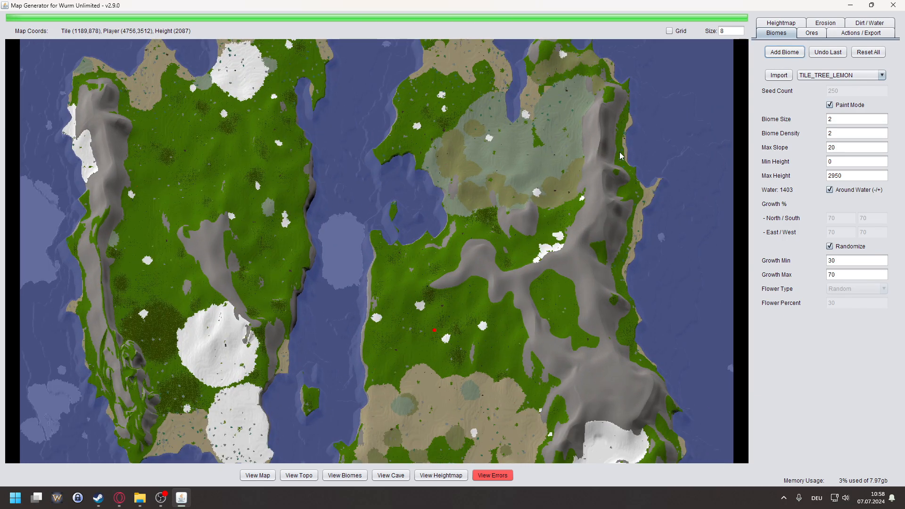
- Try the linden tree biome (TILE_TREE_LINDEN) with Biome Size 20 and Max Height 2950, and undo the placement
{"action": "left_click", "coordinate": [813, 76]}
{"action": "left_click", "coordinate": [815, 85]}
{"action": "left_click", "coordinate": [814, 78]}
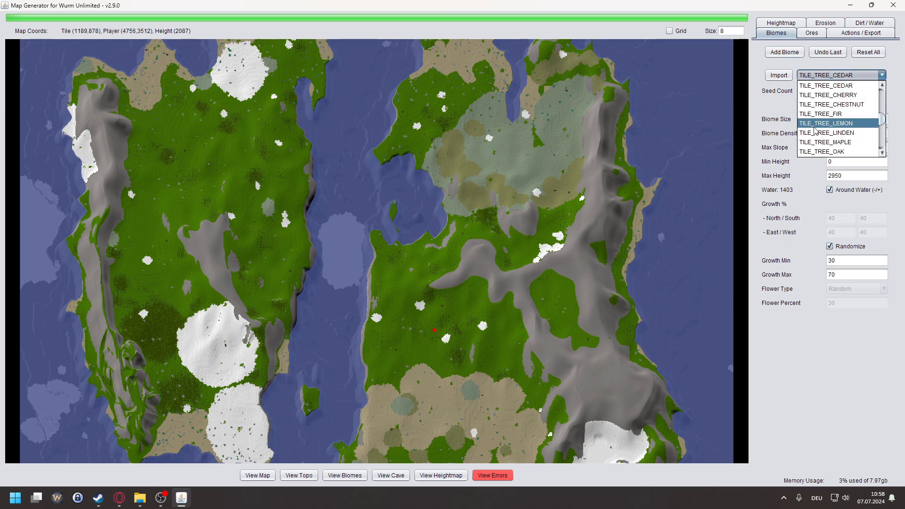
{"action": "left_click", "coordinate": [825, 133]}
{"action": "left_click", "coordinate": [784, 52]}
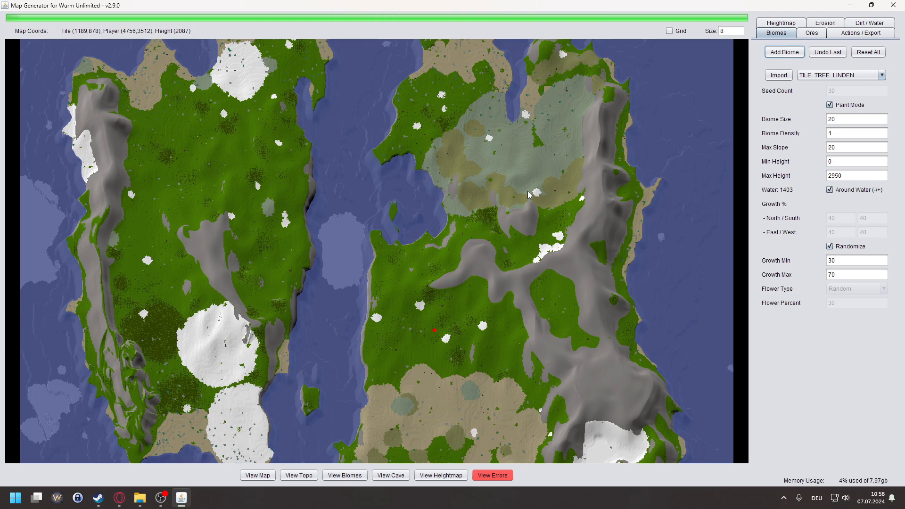
{"action": "left_click", "coordinate": [839, 55]}
- Review the remaining tree and bush types in the biome list and choose TILE_BUSH_GRAPE
{"action": "left_click", "coordinate": [838, 75]}
{"action": "scroll", "coordinate": [837, 134], "scroll_direction": "down", "scroll_amount": 3}
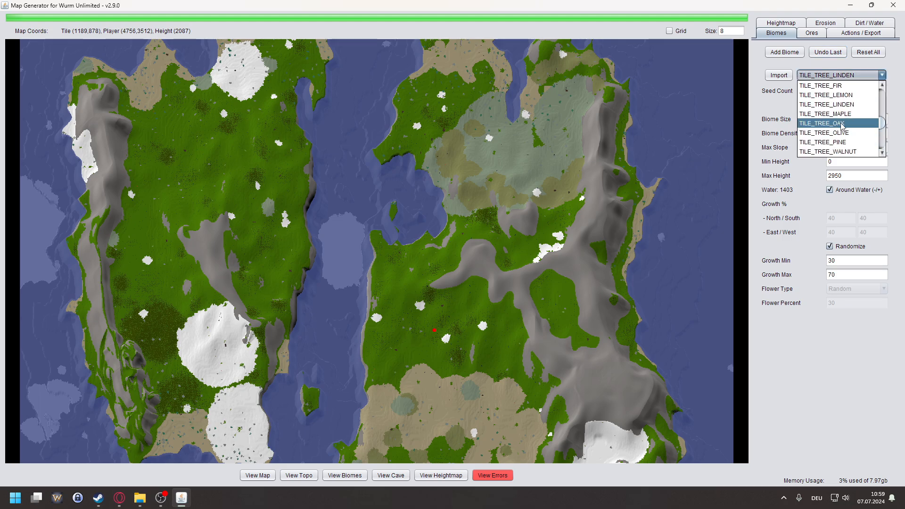
{"action": "scroll", "coordinate": [831, 120], "scroll_direction": "down", "scroll_amount": 5}
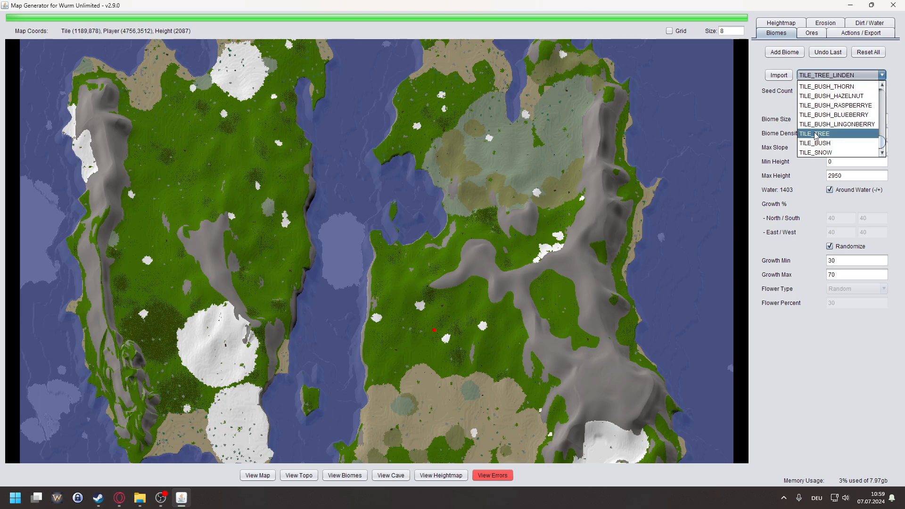
{"action": "scroll", "coordinate": [819, 128], "scroll_direction": "up", "scroll_amount": 1}
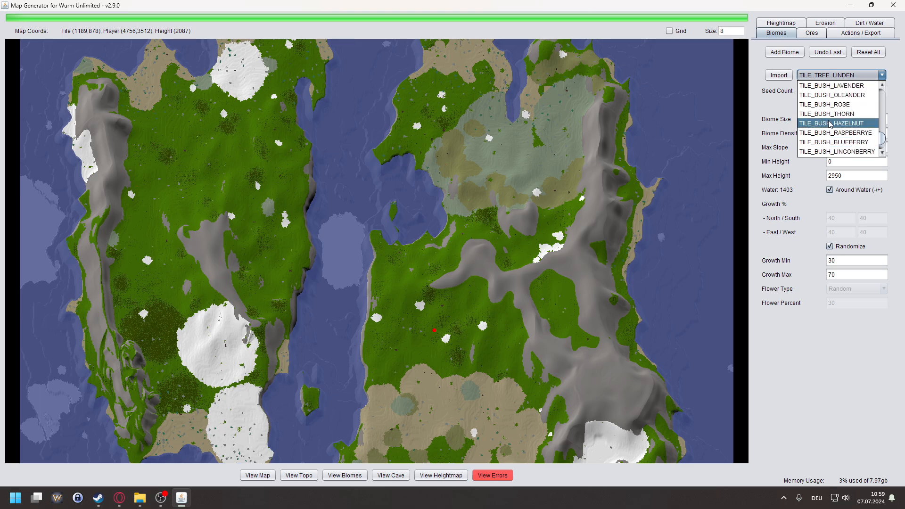
{"action": "scroll", "coordinate": [831, 134], "scroll_direction": "down", "scroll_amount": 1}
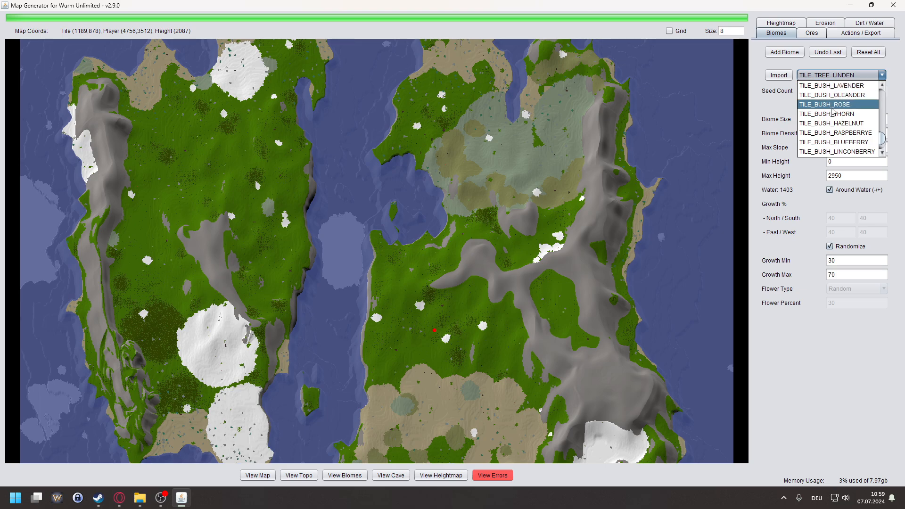
{"action": "scroll", "coordinate": [832, 137], "scroll_direction": "up", "scroll_amount": 4}
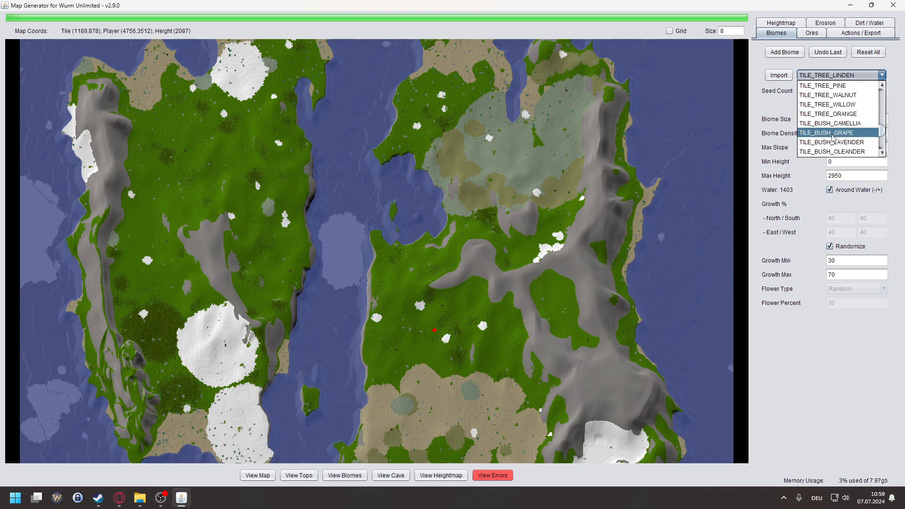
{"action": "scroll", "coordinate": [832, 139], "scroll_direction": "down", "scroll_amount": 4}
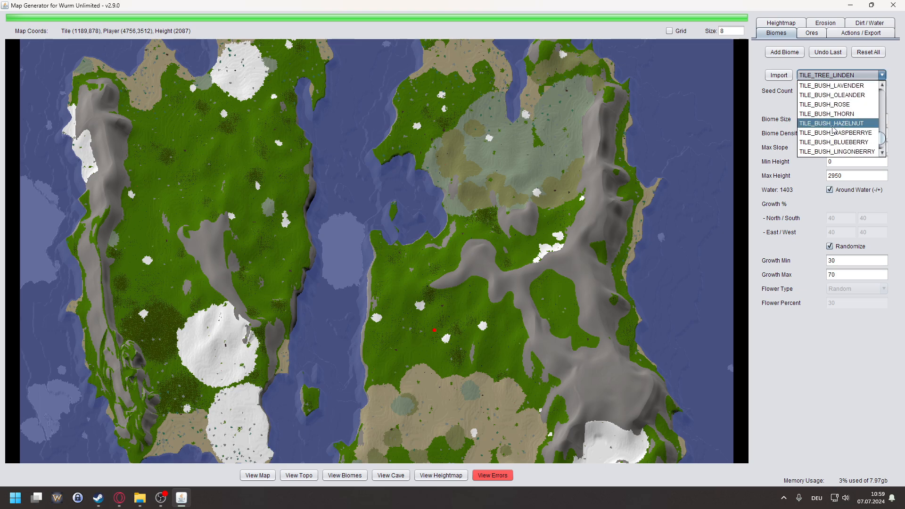
{"action": "scroll", "coordinate": [839, 137], "scroll_direction": "up", "scroll_amount": 3}
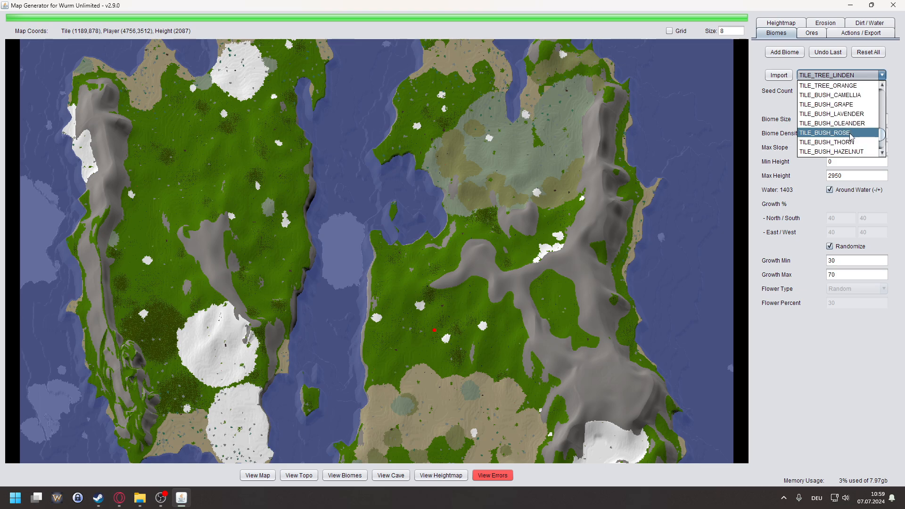
{"action": "left_click", "coordinate": [851, 134]}
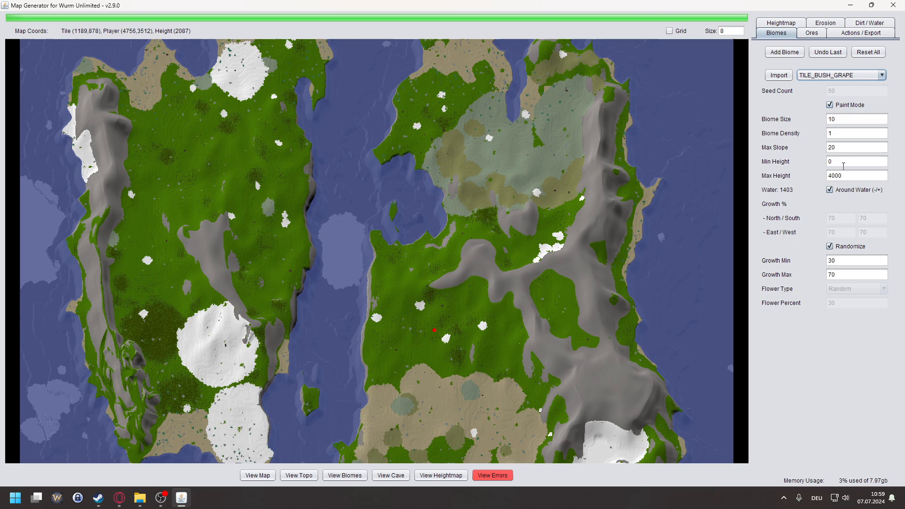
- Place a marker just off the eastern landmass's northeast coast to check that tile's coordinates and height
{"action": "scroll", "coordinate": [684, 150], "scroll_direction": "up", "scroll_amount": 3}
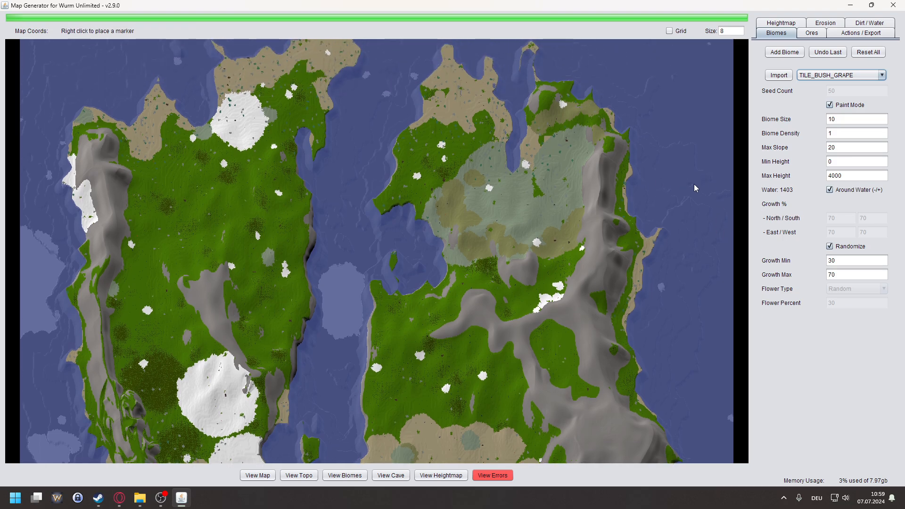
{"action": "scroll", "coordinate": [542, 183], "scroll_direction": "down", "scroll_amount": 1}
{"action": "right_click", "coordinate": [611, 234]}
{"action": "left_click_drag", "start_coordinate": [611, 234], "coordinate": [616, 174]}
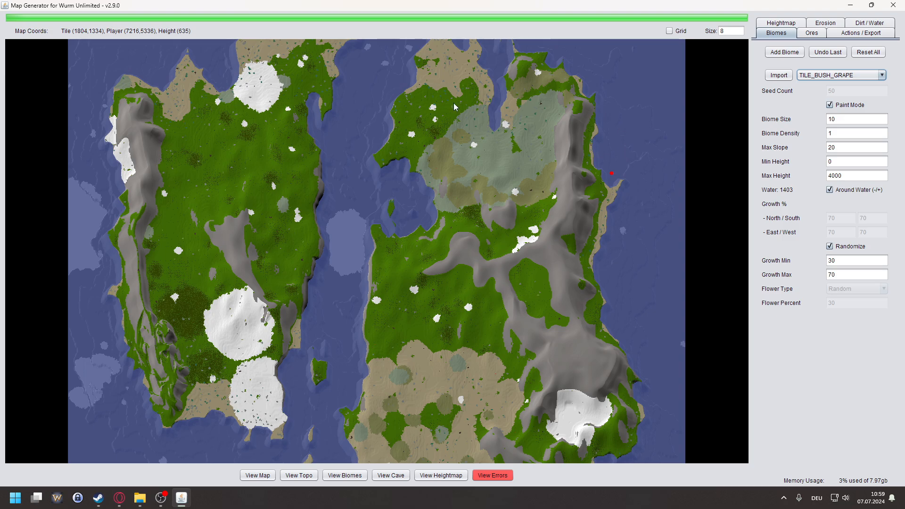
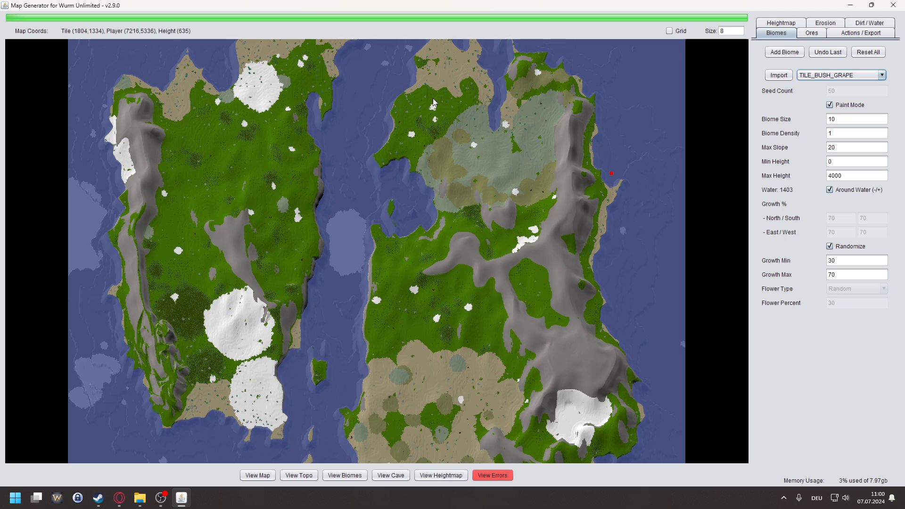
{"action": "left_click", "coordinate": [826, 78]}
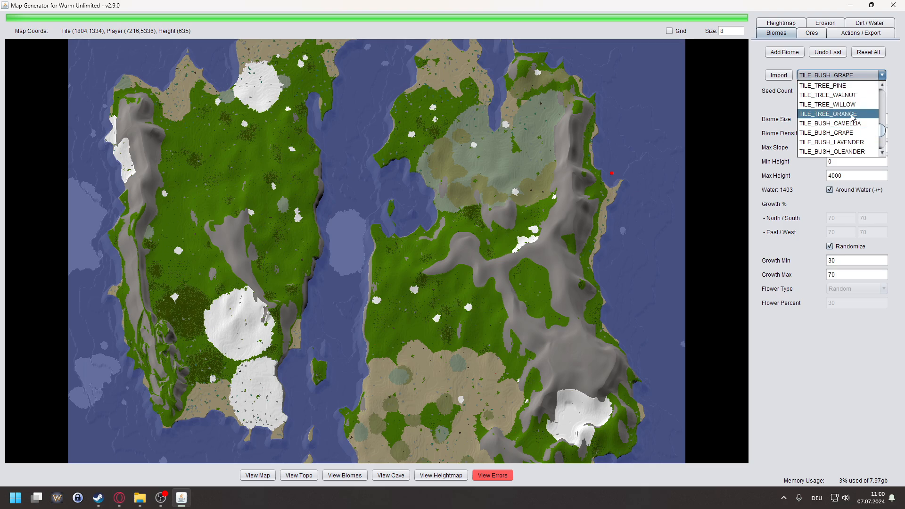
{"action": "left_click", "coordinate": [846, 74]}
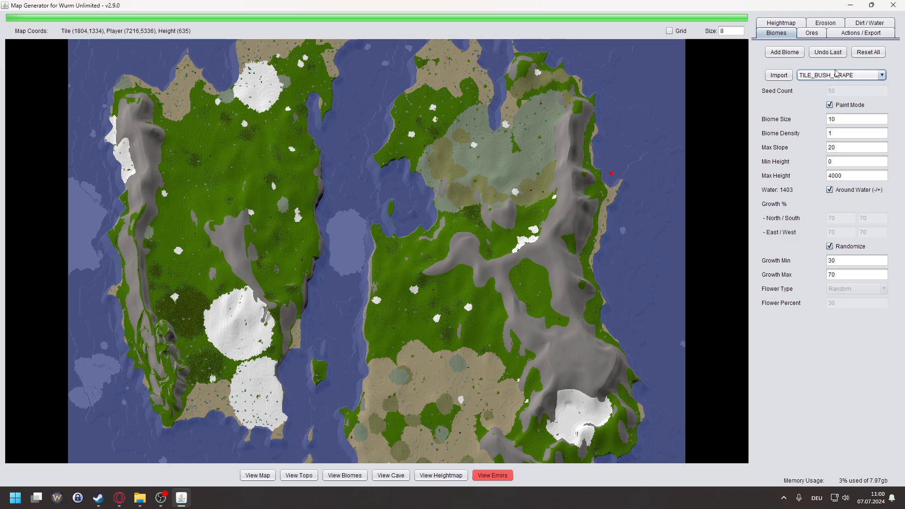
{"action": "scroll", "coordinate": [486, 276], "scroll_direction": "down", "scroll_amount": 1}
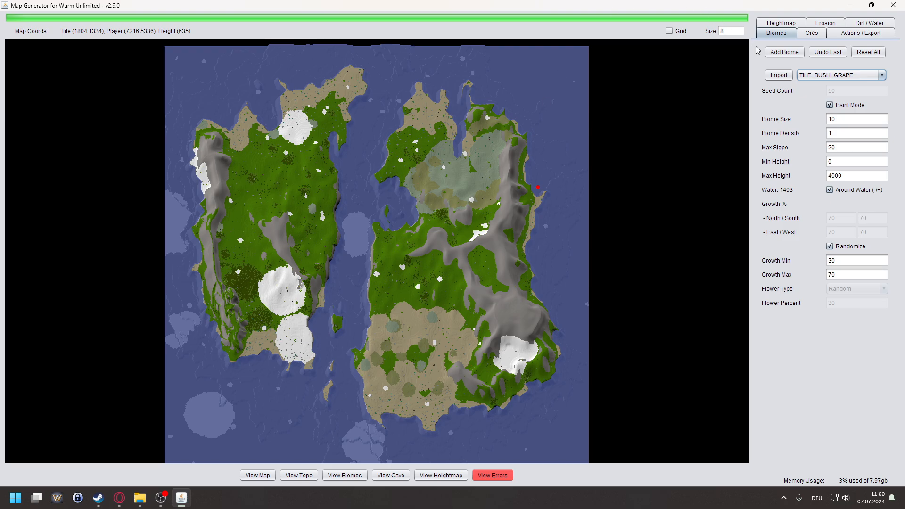
- Try to view the cave map, and generate the ores with the preset percentages, such as Iron 1.0 and Rock 97.3
{"action": "left_click", "coordinate": [849, 34]}
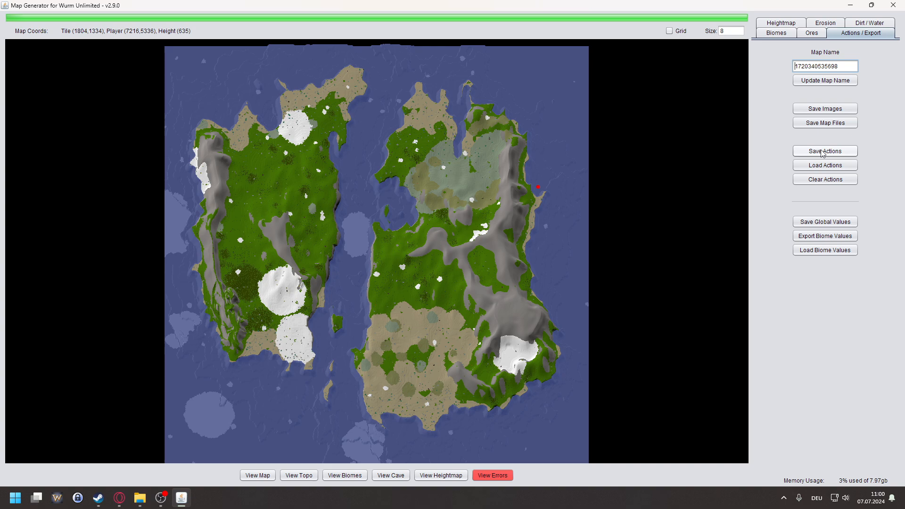
{"action": "left_click", "coordinate": [811, 33]}
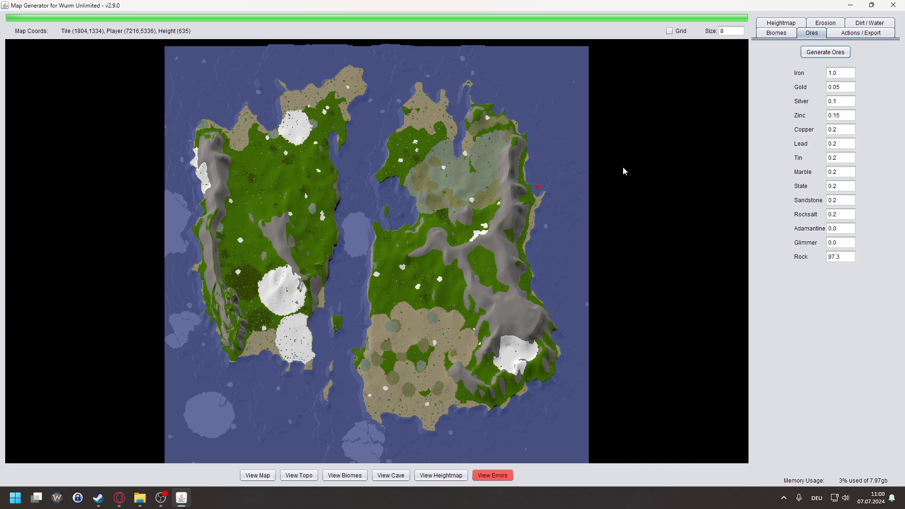
{"action": "left_click", "coordinate": [394, 475]}
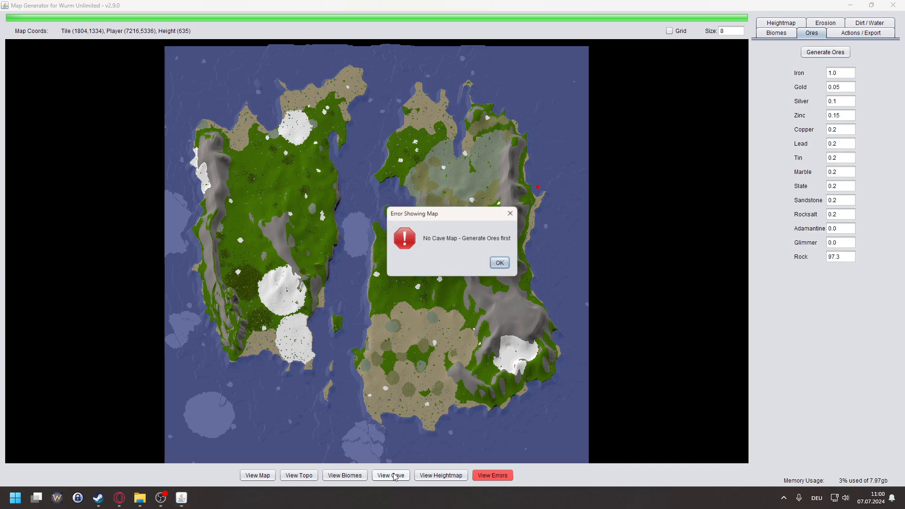
{"action": "left_click", "coordinate": [505, 264]}
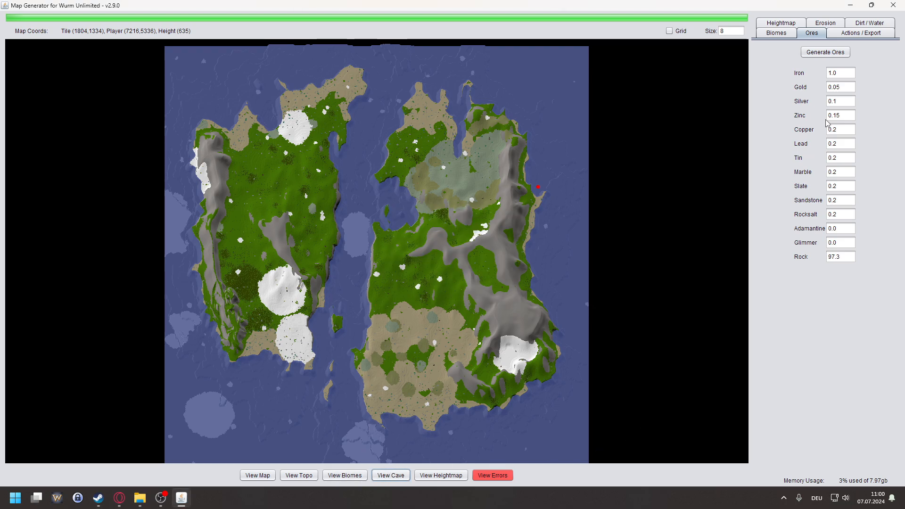
{"action": "left_click", "coordinate": [830, 53]}
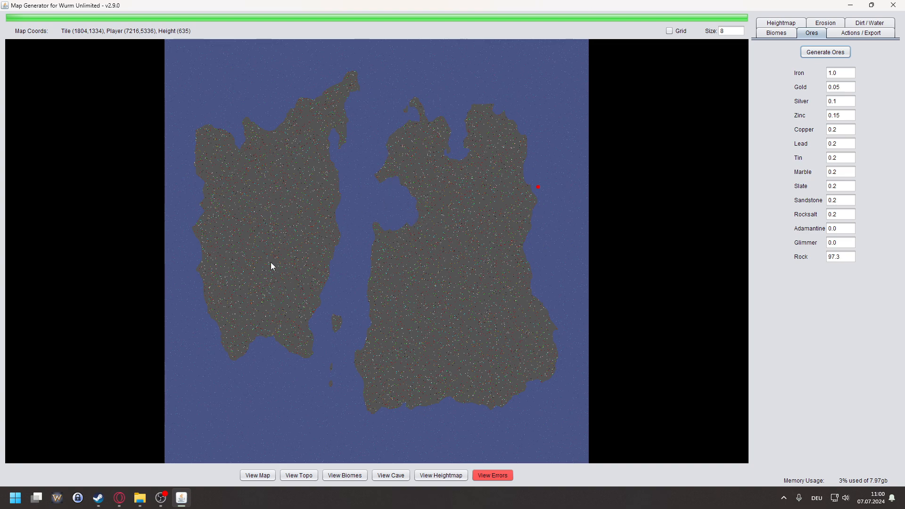
{"action": "scroll", "coordinate": [304, 326], "scroll_direction": "up", "scroll_amount": 2}
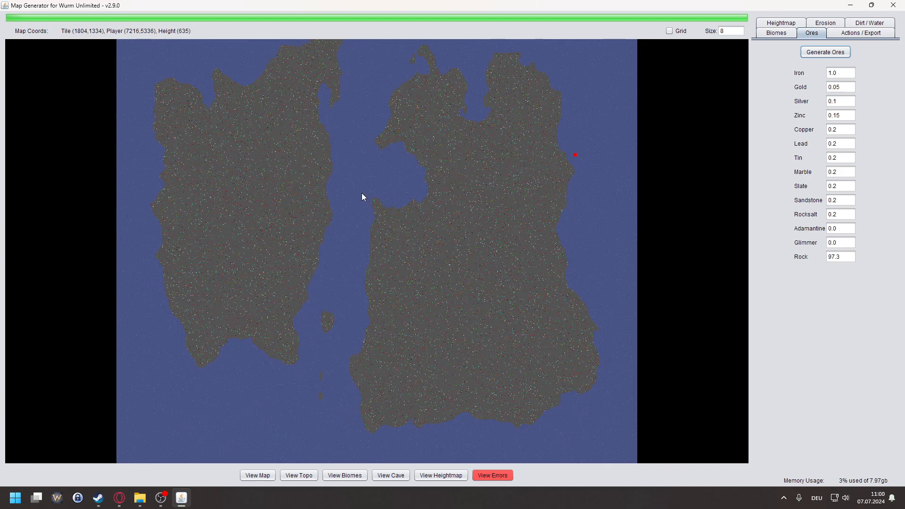
- Switch back to the surface map and examine the small island in the bay west of the eastern landmass
{"action": "left_click", "coordinate": [264, 478]}
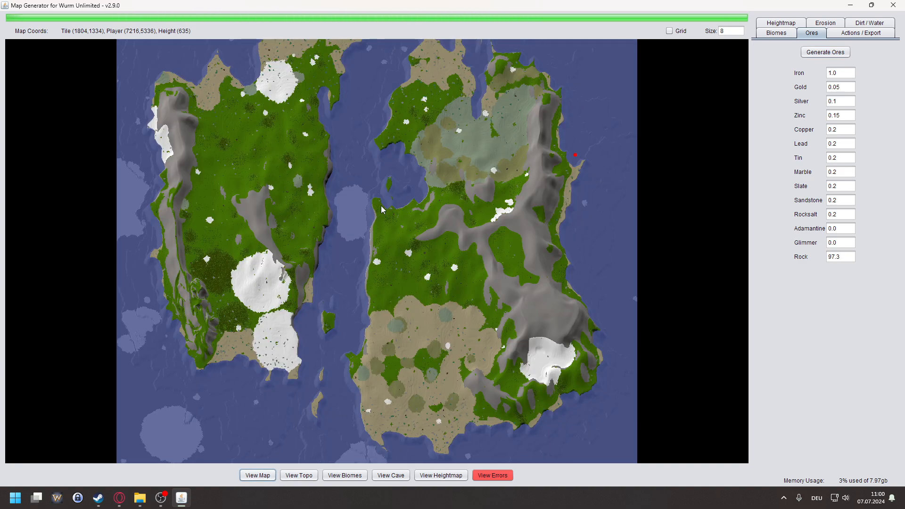
{"action": "scroll", "coordinate": [394, 193], "scroll_direction": "up", "scroll_amount": 5}
{"action": "scroll", "coordinate": [394, 193], "scroll_direction": "up", "scroll_amount": 1}
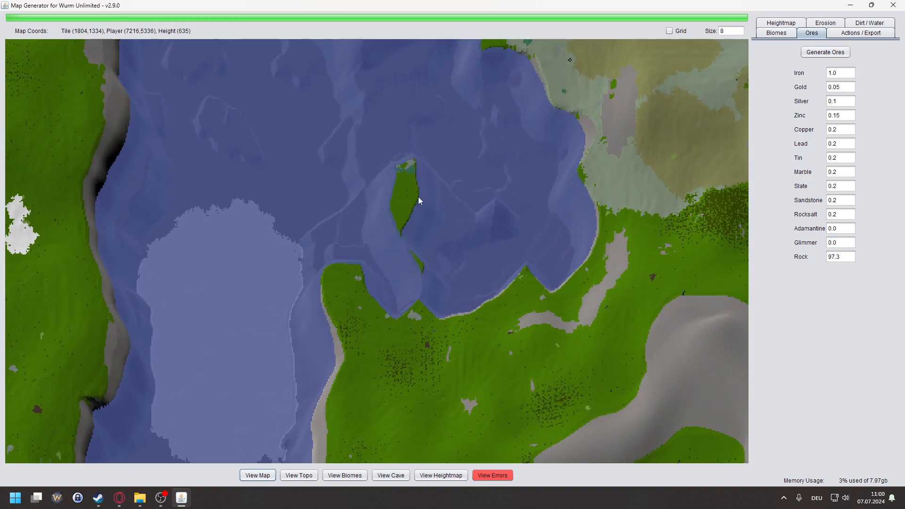
- Switch to the cave map and examine the ore distribution around the bay and across both landmasses
{"action": "scroll", "coordinate": [418, 197], "scroll_direction": "down", "scroll_amount": 4}
{"action": "left_click", "coordinate": [391, 476]}
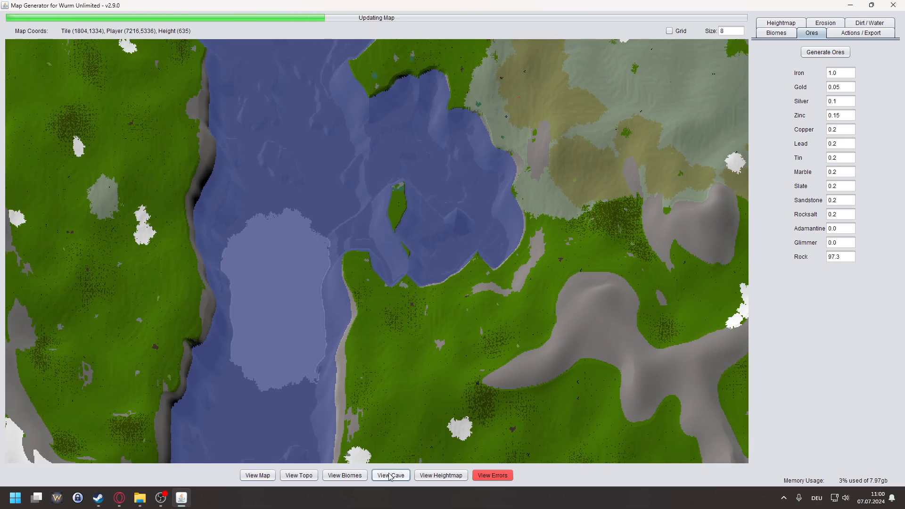
{"action": "scroll", "coordinate": [396, 196], "scroll_direction": "down", "scroll_amount": 5}
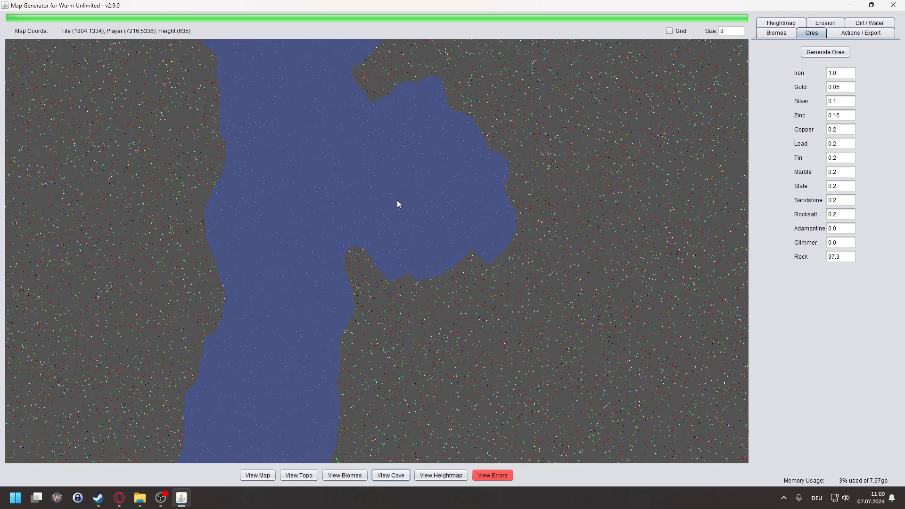
{"action": "scroll", "coordinate": [374, 247], "scroll_direction": "up", "scroll_amount": 3}
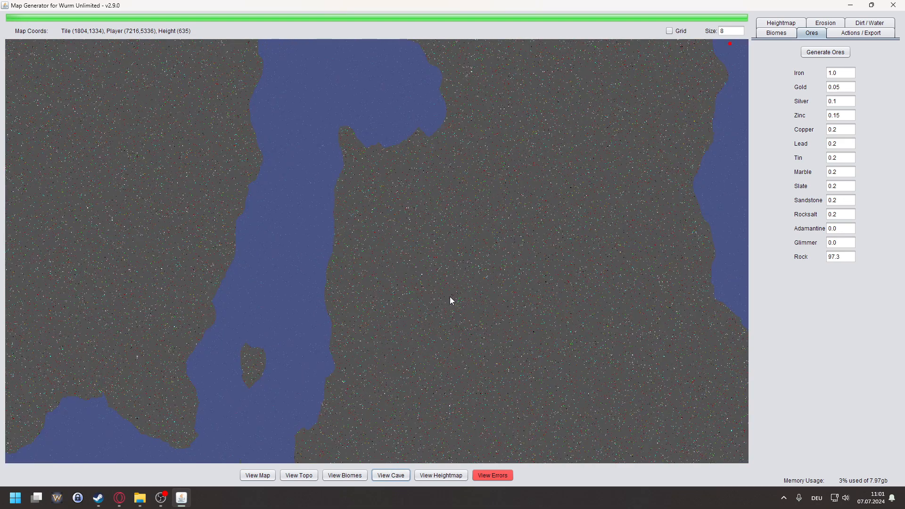
{"action": "scroll", "coordinate": [467, 290], "scroll_direction": "down", "scroll_amount": 2}
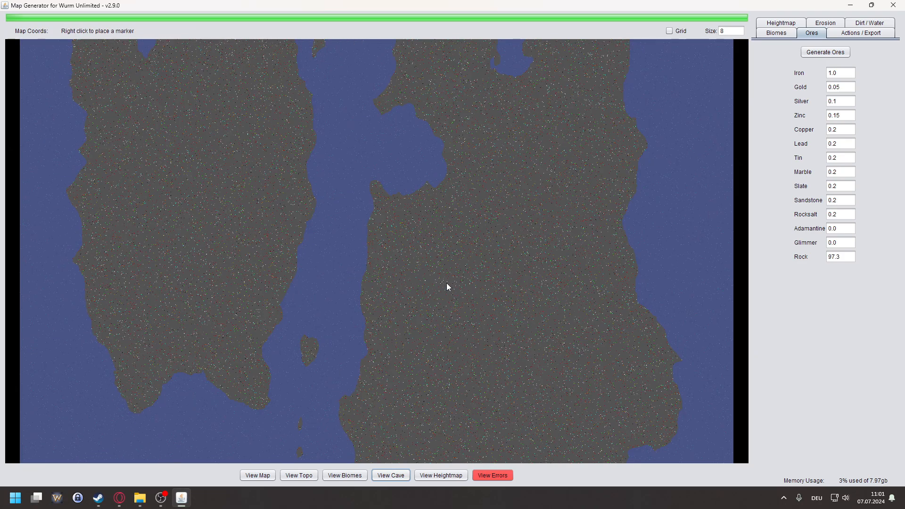
{"action": "scroll", "coordinate": [401, 132], "scroll_direction": "up", "scroll_amount": 3}
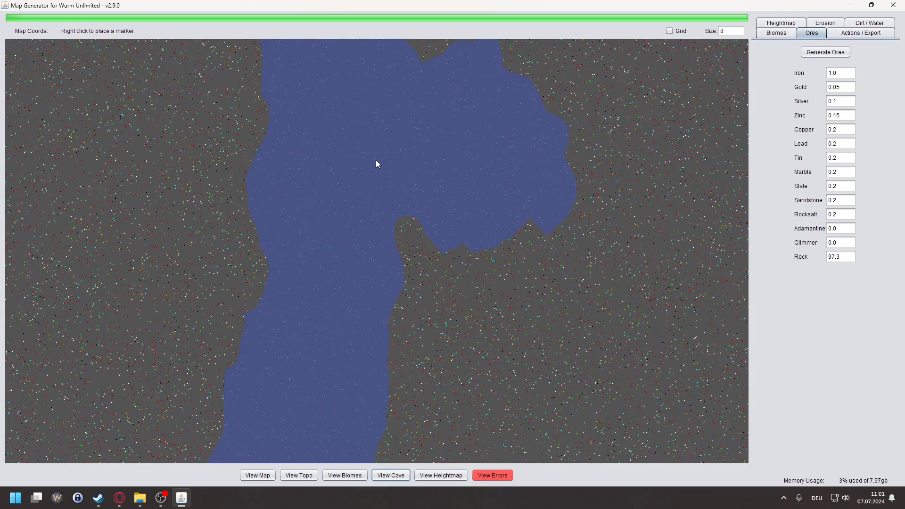
{"action": "scroll", "coordinate": [355, 173], "scroll_direction": "down", "scroll_amount": 3}
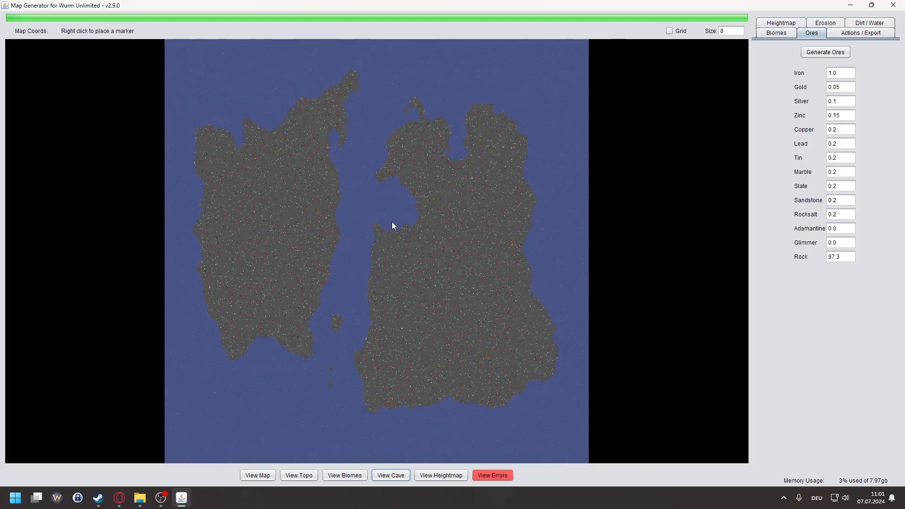
- Place markers in the channel between the landmasses, south of the small island and beside the bay, to check their tile coordinates and heights
{"action": "scroll", "coordinate": [312, 310], "scroll_direction": "up", "scroll_amount": 2}
{"action": "right_click", "coordinate": [312, 367]}
{"action": "left_click_drag", "start_coordinate": [313, 367], "coordinate": [452, 289]}
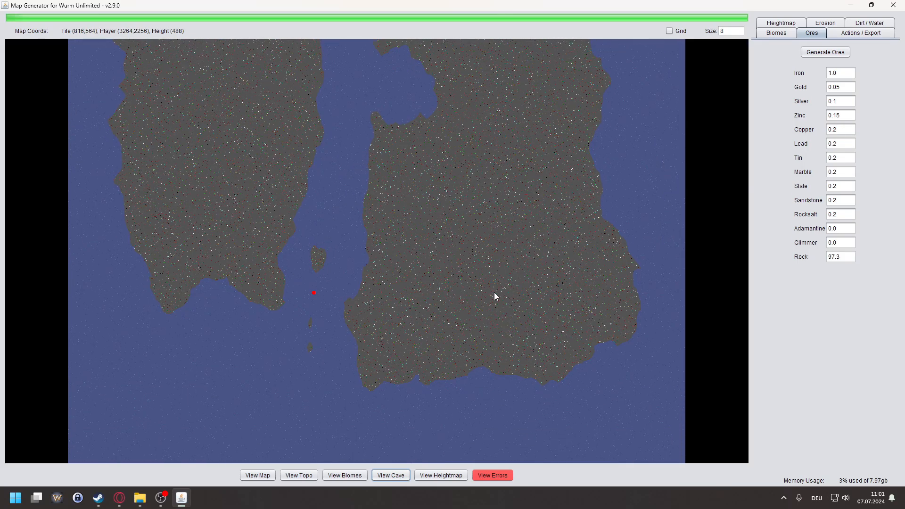
{"action": "scroll", "coordinate": [495, 295], "scroll_direction": "up", "scroll_amount": 1}
{"action": "mouse_move", "coordinate": [311, 228]}
{"action": "left_mouse_down"}
{"action": "mouse_move", "coordinate": [323, 228]}
{"action": "mouse_move", "coordinate": [431, 350]}
{"action": "left_mouse_up"}
{"action": "right_click", "coordinate": [396, 216]}
{"action": "left_click_drag", "start_coordinate": [396, 217], "coordinate": [390, 324]}
{"action": "scroll", "coordinate": [414, 279], "scroll_direction": "up", "scroll_amount": 2}
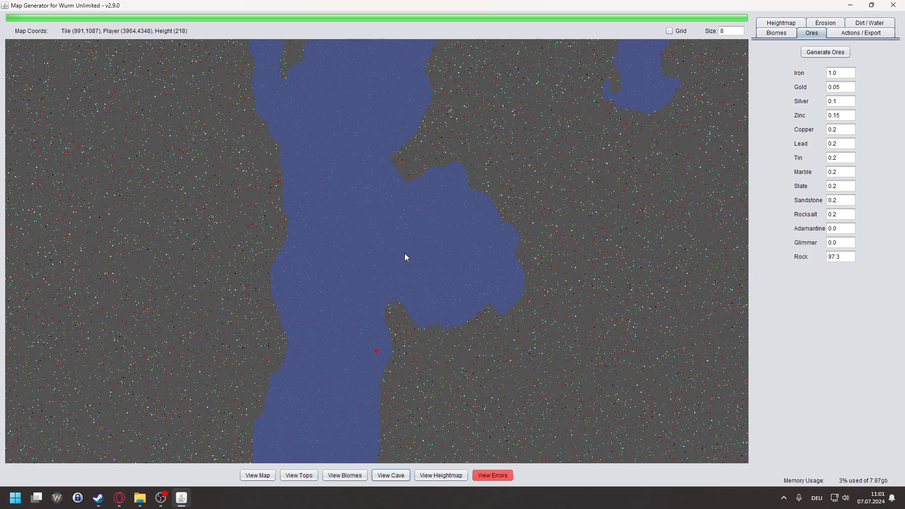
- Compare the ore specks under the bay's water with those across the eastern landmass on the cave map
{"action": "scroll", "coordinate": [379, 274], "scroll_direction": "down", "scroll_amount": 2}
{"action": "left_click_drag", "start_coordinate": [346, 283], "coordinate": [413, 240]}
{"action": "scroll", "coordinate": [470, 226], "scroll_direction": "up", "scroll_amount": 3}
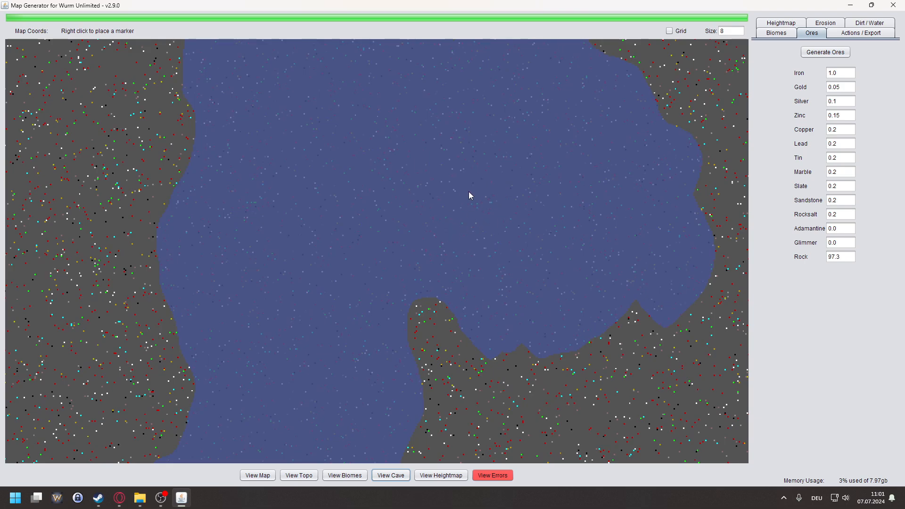
{"action": "scroll", "coordinate": [462, 226], "scroll_direction": "down", "scroll_amount": 4}
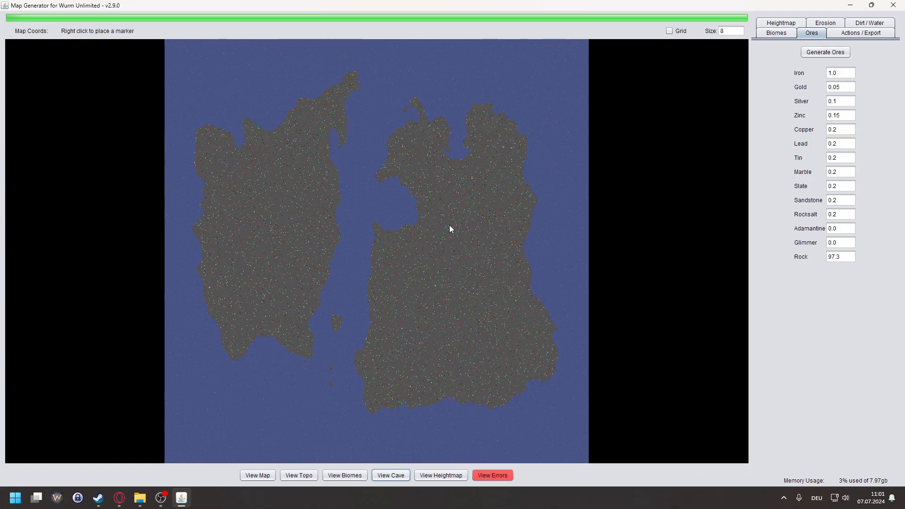
{"action": "scroll", "coordinate": [486, 309], "scroll_direction": "up", "scroll_amount": 2}
{"action": "scroll", "coordinate": [517, 308], "scroll_direction": "up", "scroll_amount": 1}
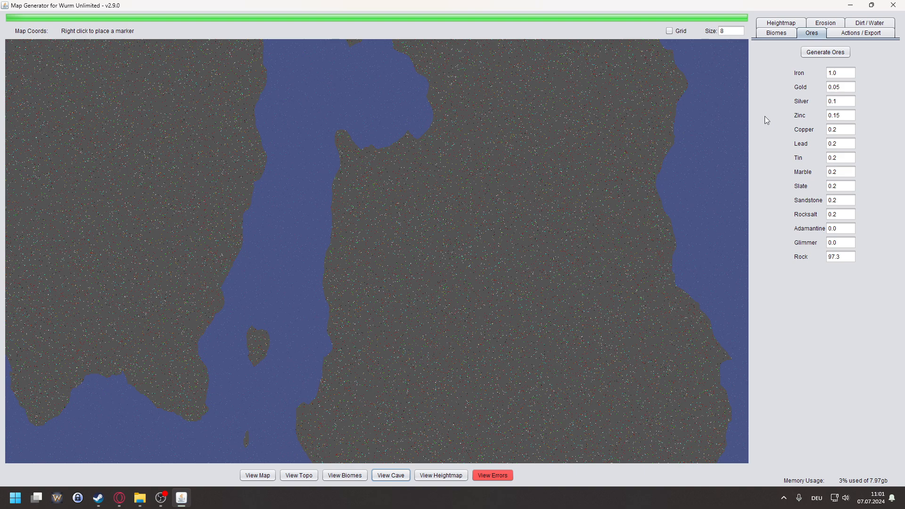
- Regenerate the ores several times with the preset percentages and compare the resulting distributions on the eastern landmass
{"action": "left_click", "coordinate": [827, 54]}
{"action": "scroll", "coordinate": [536, 280], "scroll_direction": "up", "scroll_amount": 2}
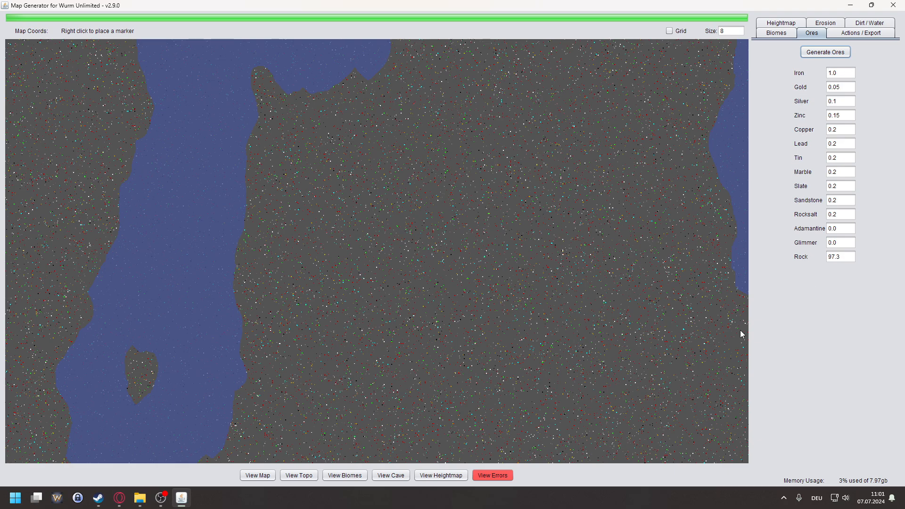
{"action": "scroll", "coordinate": [659, 245], "scroll_direction": "up", "scroll_amount": 4}
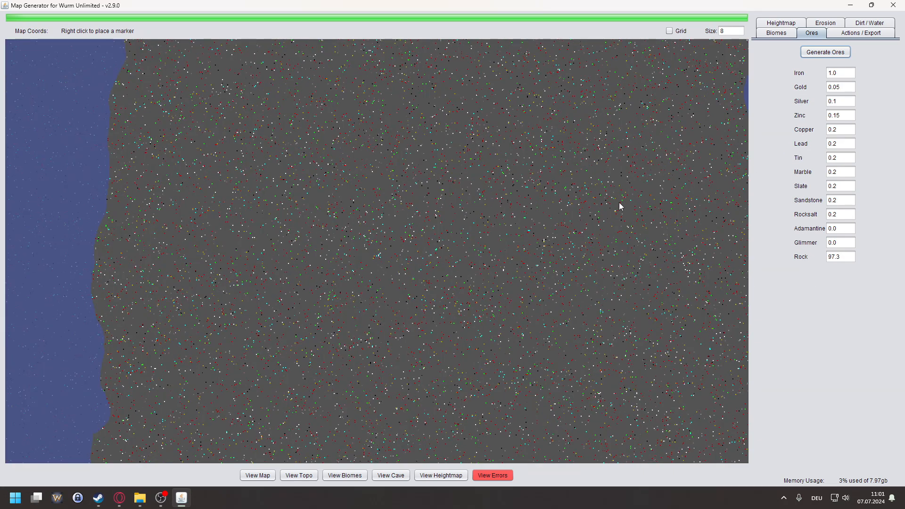
{"action": "left_click", "coordinate": [815, 53]}
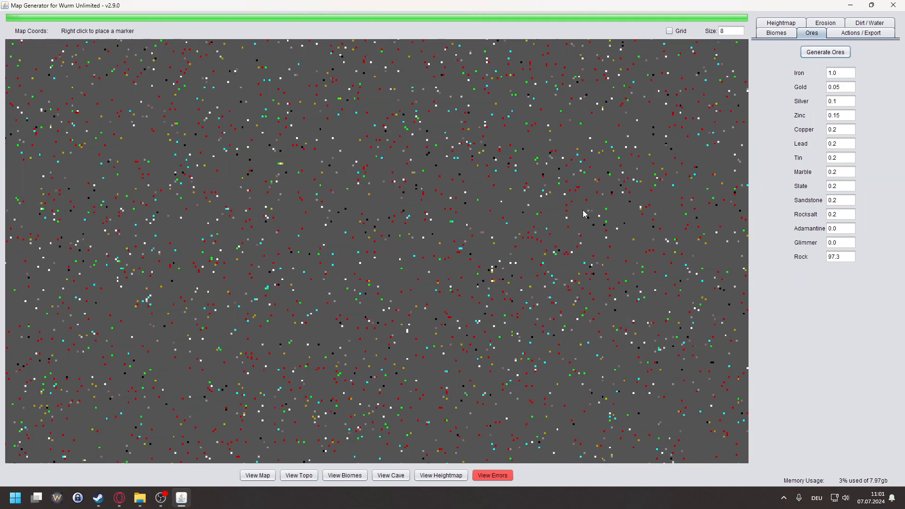
{"action": "left_click", "coordinate": [824, 55]}
{"action": "left_click", "coordinate": [823, 54]}
{"action": "left_click", "coordinate": [823, 55]}
{"action": "left_click", "coordinate": [823, 55]}
{"action": "left_click", "coordinate": [824, 56]}
- Set the Iron percentage to 2 and regenerate the ores
{"action": "left_click_drag", "start_coordinate": [839, 73], "coordinate": [820, 75]}
{"action": "type", "text": "2"}
{"action": "left_click", "coordinate": [815, 55]}
{"action": "left_click", "coordinate": [840, 53]}
- Set the Iron percentage to 1, regenerate the ores, and inspect the distribution on the eastern landmass
{"action": "double_click", "coordinate": [833, 73]}
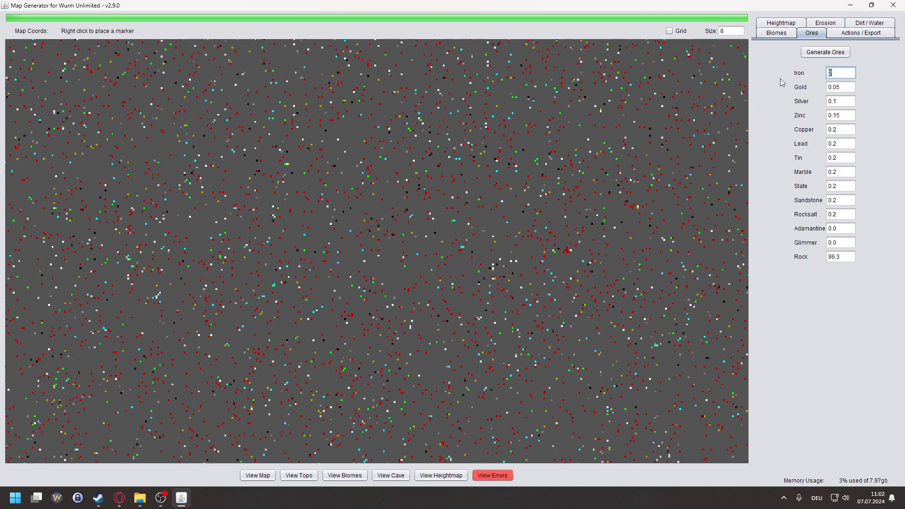
{"action": "type", "text": "1"}
{"action": "left_click", "coordinate": [807, 53]}
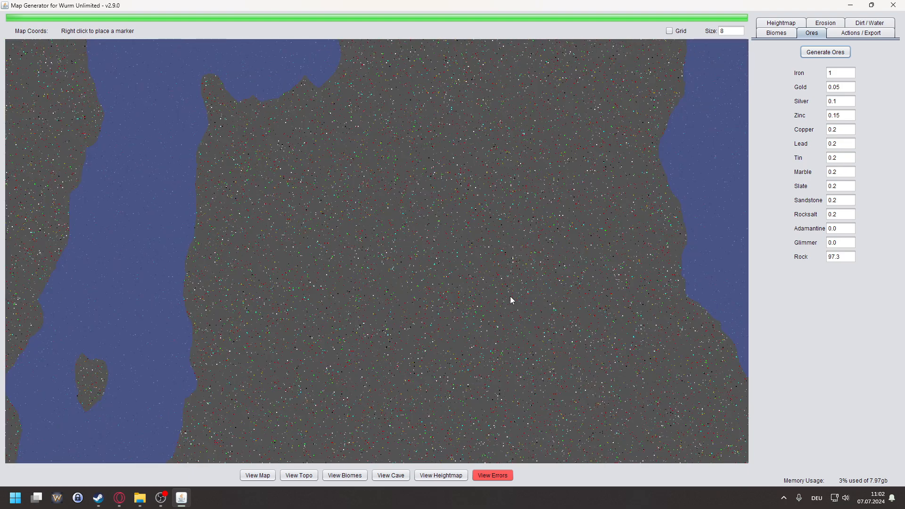
{"action": "scroll", "coordinate": [558, 304], "scroll_direction": "up", "scroll_amount": 5}
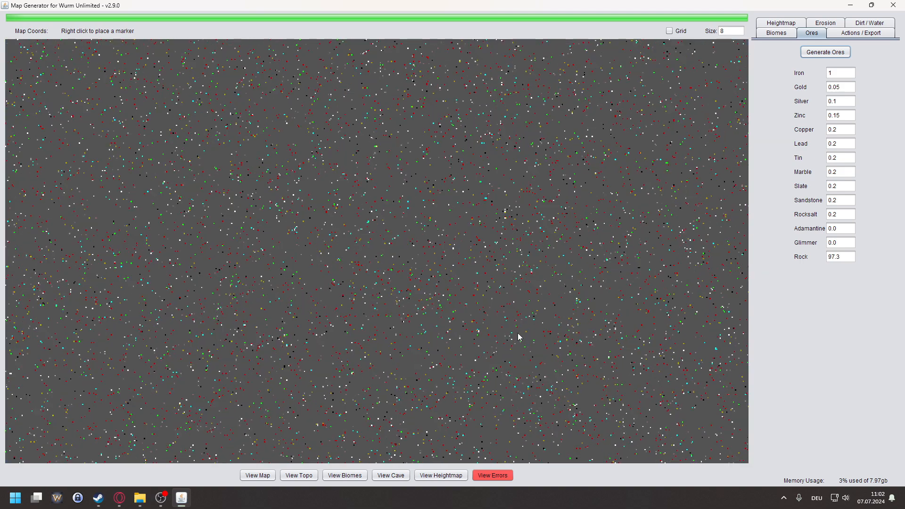
- Set Adamantine to 0.02 and Glimmer to 0.01, and regenerate the ores
{"action": "left_click_drag", "start_coordinate": [852, 229], "coordinate": [826, 229]}
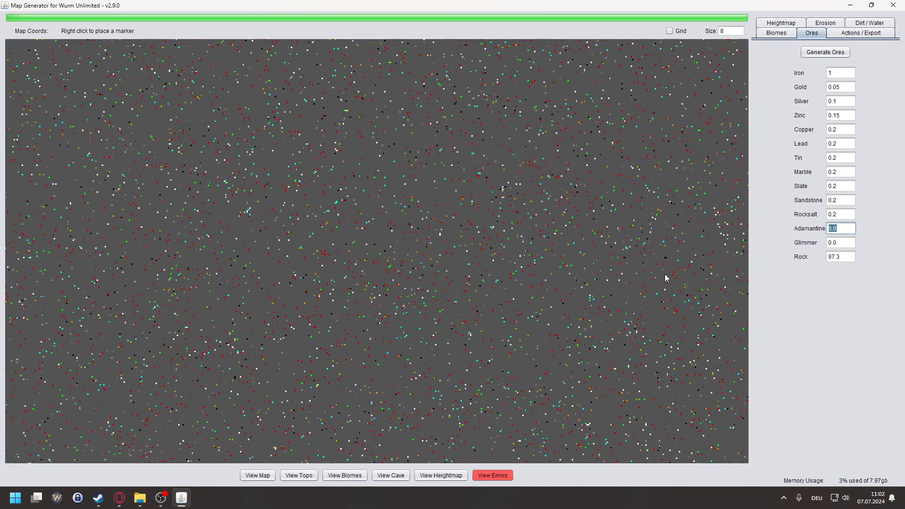
{"action": "key", "text": "Right"}
{"action": "key", "text": "Right"}
{"action": "left_click", "coordinate": [845, 240]}
{"action": "type", "text": "1"}
{"action": "left_click", "coordinate": [811, 55]}
{"action": "scroll", "coordinate": [313, 278], "scroll_direction": "up", "scroll_amount": 2}
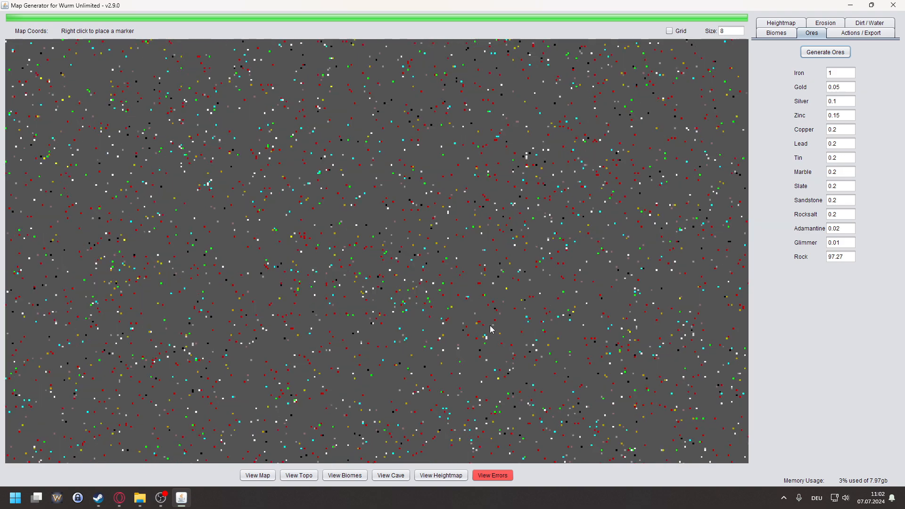
- Examine the regenerated ores close up and across the whole cave map, placing markers on the eastern landmass to check tile coordinates and heights
{"action": "right_click", "coordinate": [451, 306]}
{"action": "right_click", "coordinate": [451, 305]}
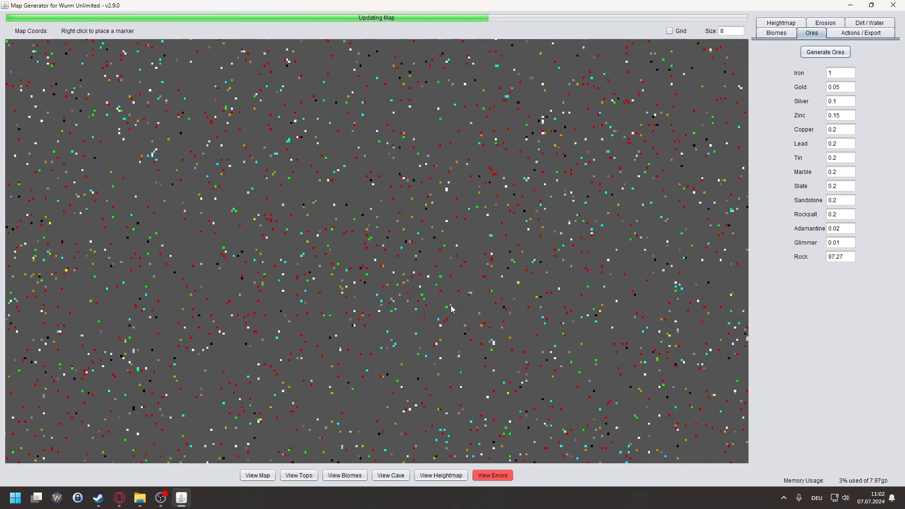
{"action": "scroll", "coordinate": [485, 311], "scroll_direction": "down", "scroll_amount": 5}
{"action": "left_click_drag", "start_coordinate": [308, 253], "coordinate": [372, 365]}
{"action": "left_click_drag", "start_coordinate": [581, 317], "coordinate": [540, 179]}
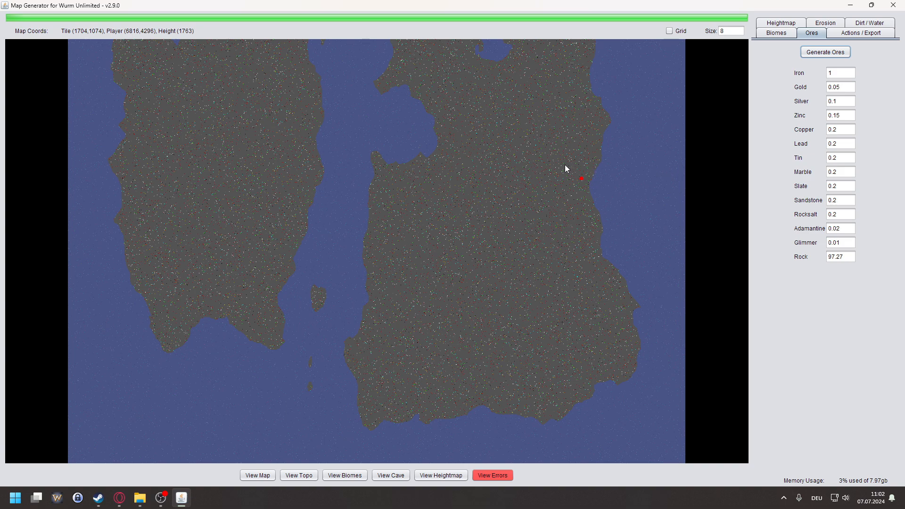
{"action": "left_click_drag", "start_coordinate": [571, 203], "coordinate": [447, 288]}
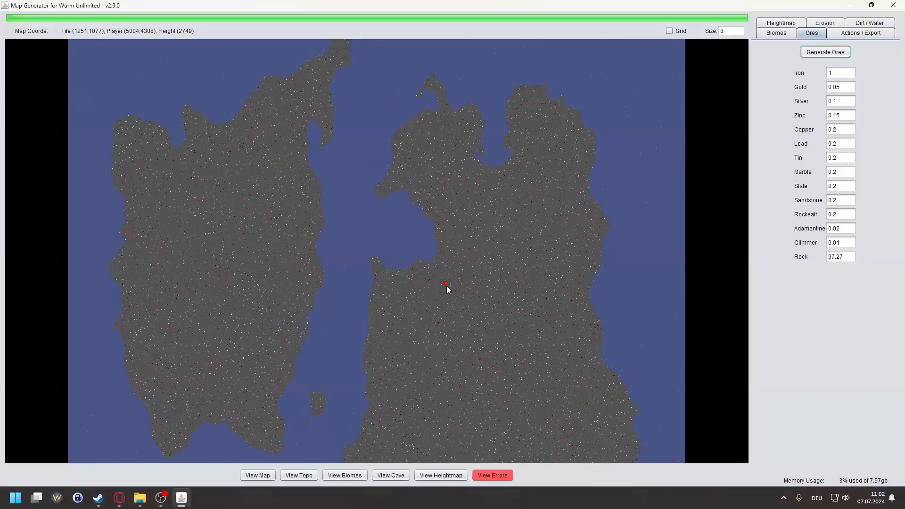
{"action": "scroll", "coordinate": [458, 244], "scroll_direction": "down", "scroll_amount": 2}
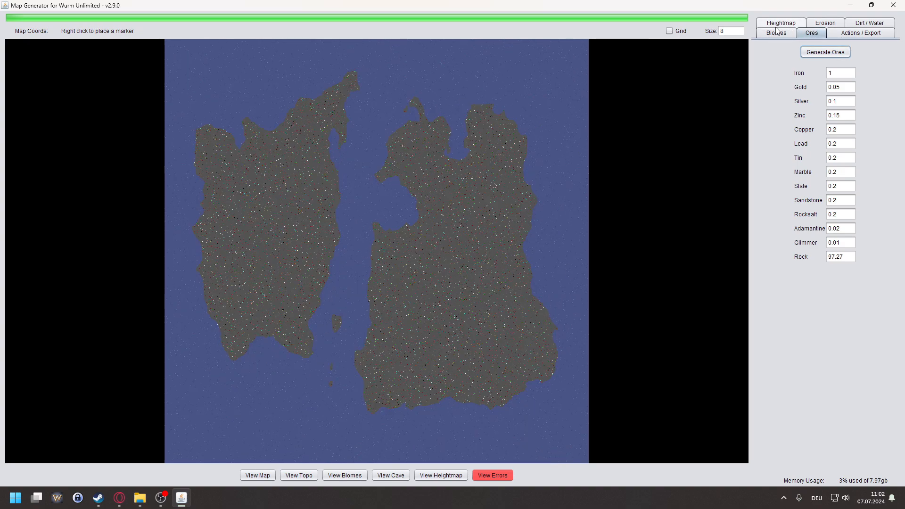
- Save the map's recorded actions to the Desktop as map_actions.act
{"action": "left_click", "coordinate": [869, 34]}
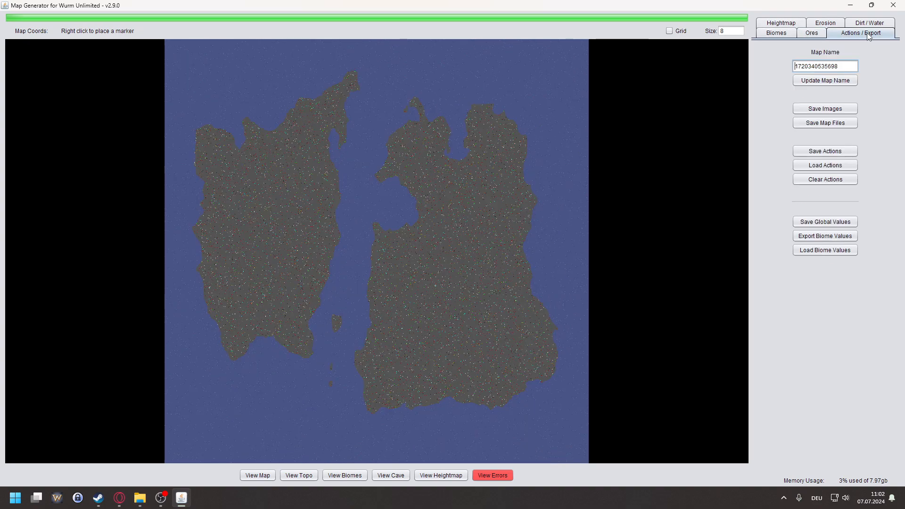
{"action": "left_click", "coordinate": [818, 152]}
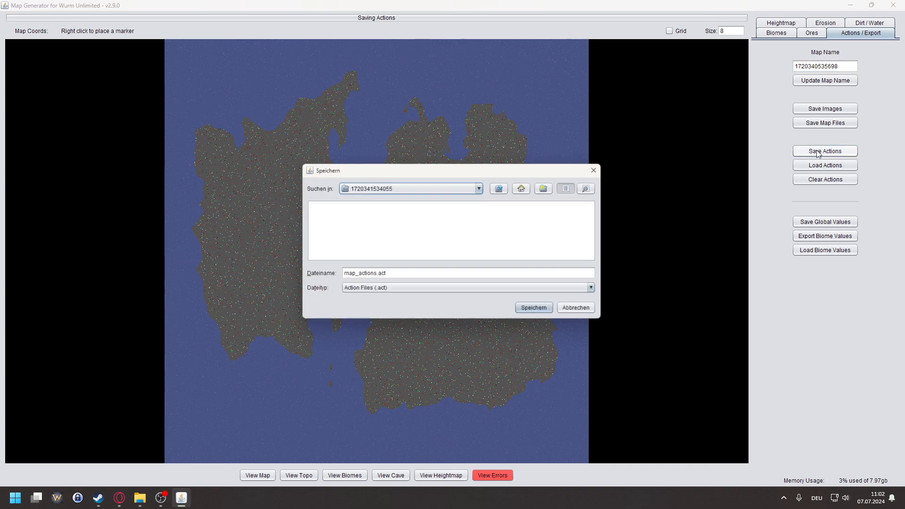
{"action": "left_click", "coordinate": [524, 187]}
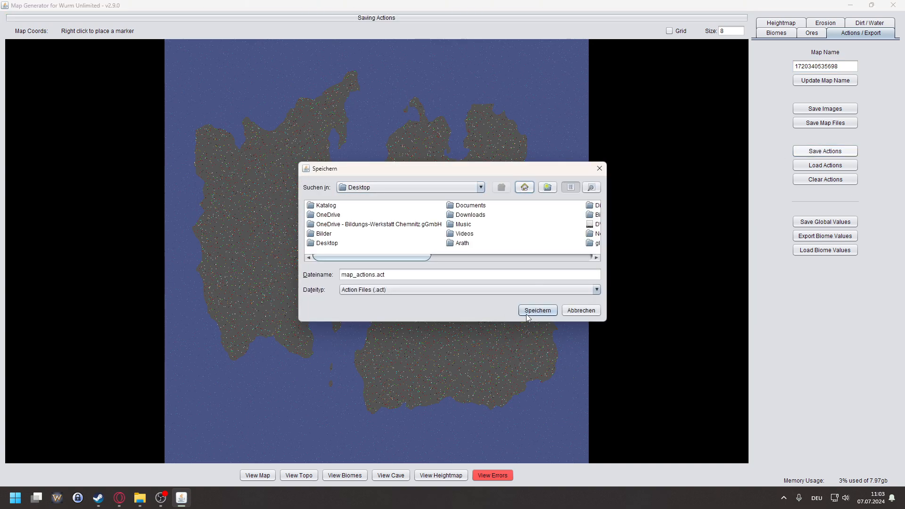
{"action": "left_click", "coordinate": [538, 311]}
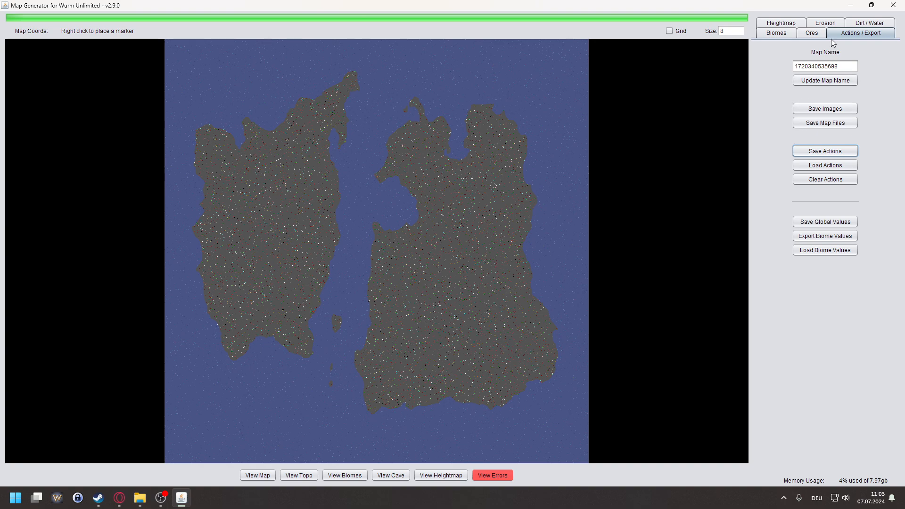
- Minimize the map generator and open map_actions.act from the desktop in Notepad++
{"action": "left_click", "coordinate": [850, 5]}
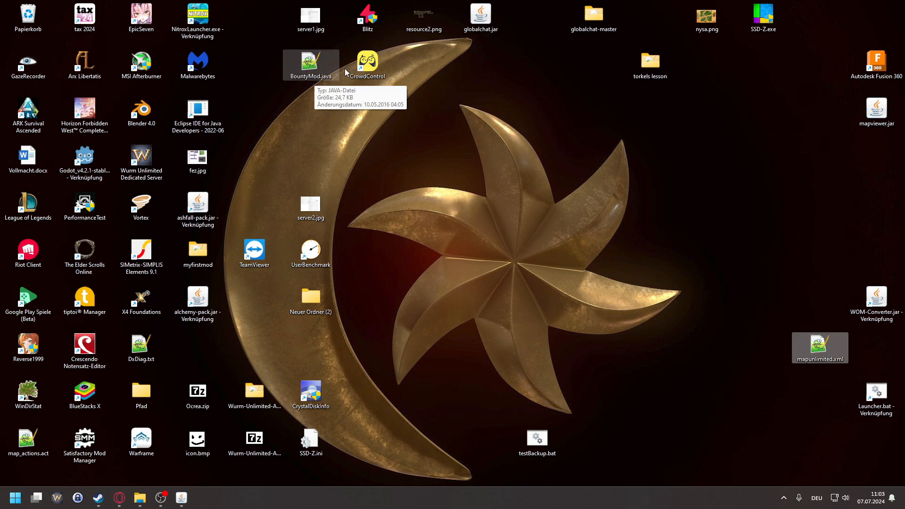
{"action": "key", "text": "super"}
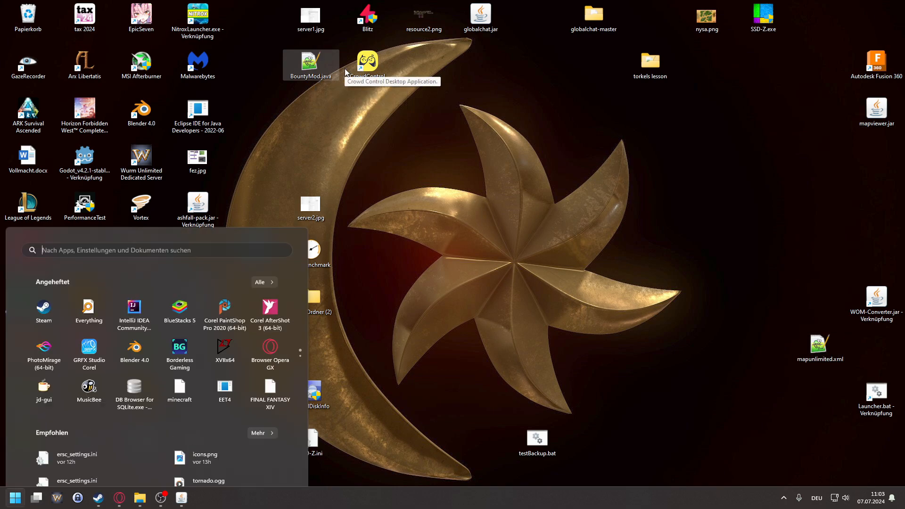
{"action": "key", "text": "super"}
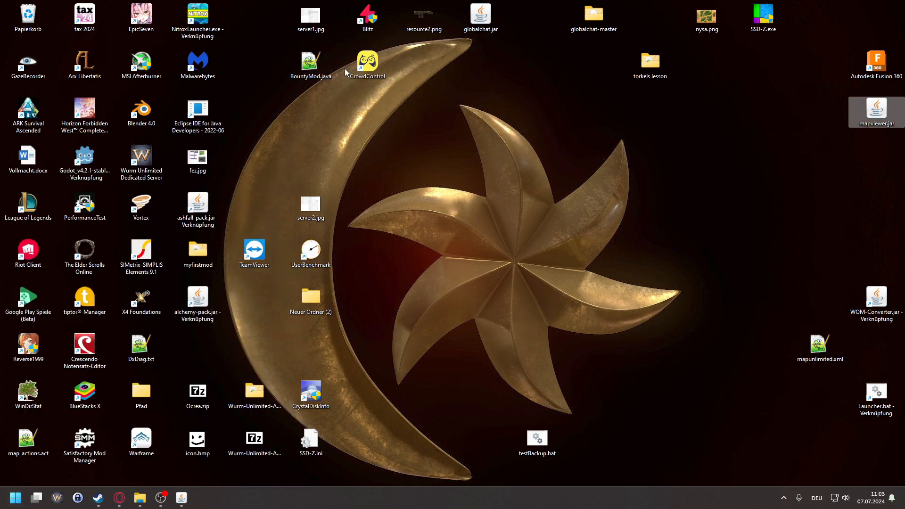
{"action": "double_click", "coordinate": [16, 439]}
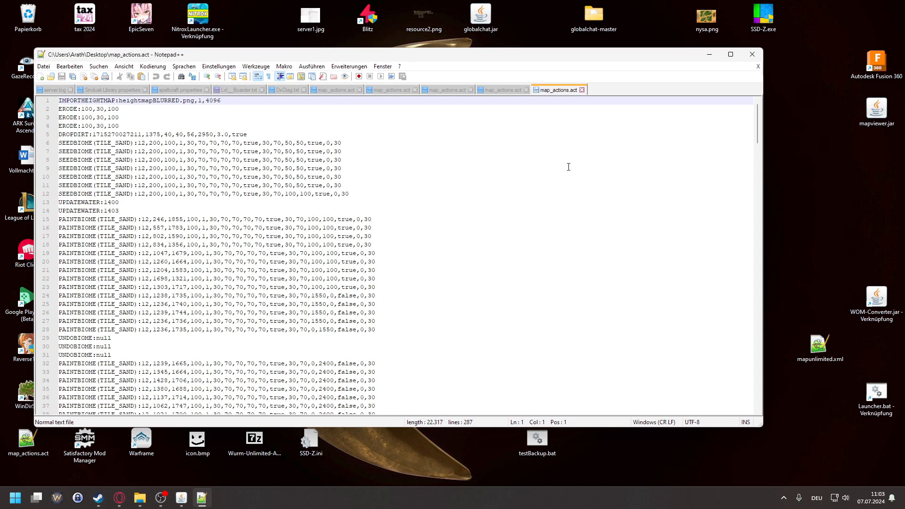
- Review the logged SEEDBIOME, UNDOBIOME and GENORES entries near the file's end, and select the TILE_TREE_BIRCH seeding entry on line 251
{"action": "left_click_drag", "start_coordinate": [757, 116], "coordinate": [729, 377]}
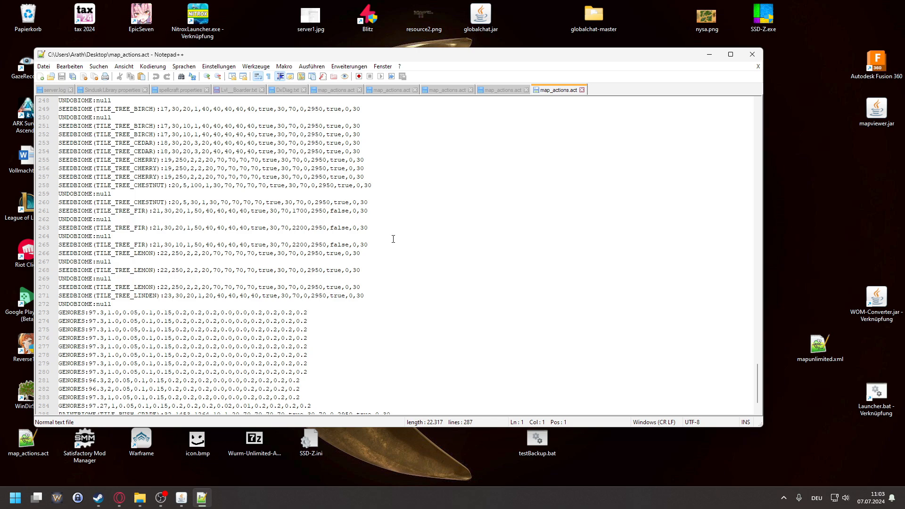
{"action": "double_click", "coordinate": [107, 220]}
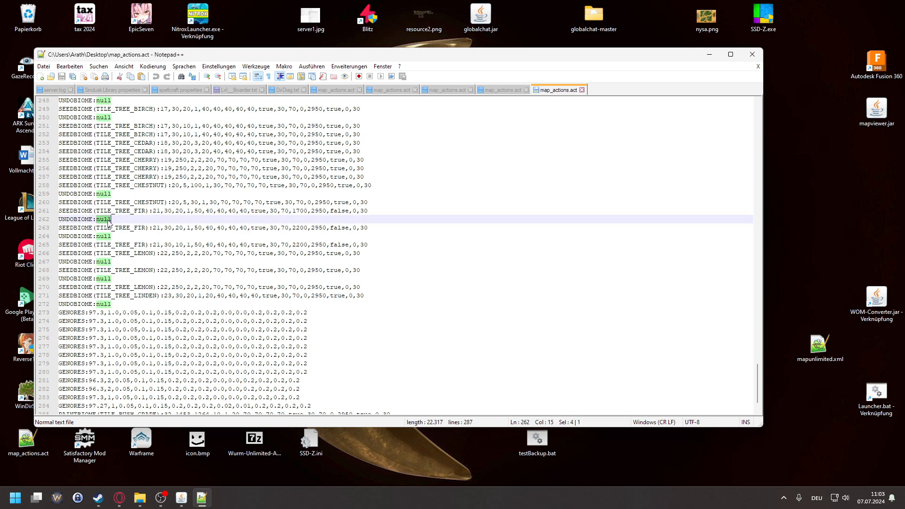
{"action": "scroll", "coordinate": [309, 211], "scroll_direction": "up", "scroll_amount": 2}
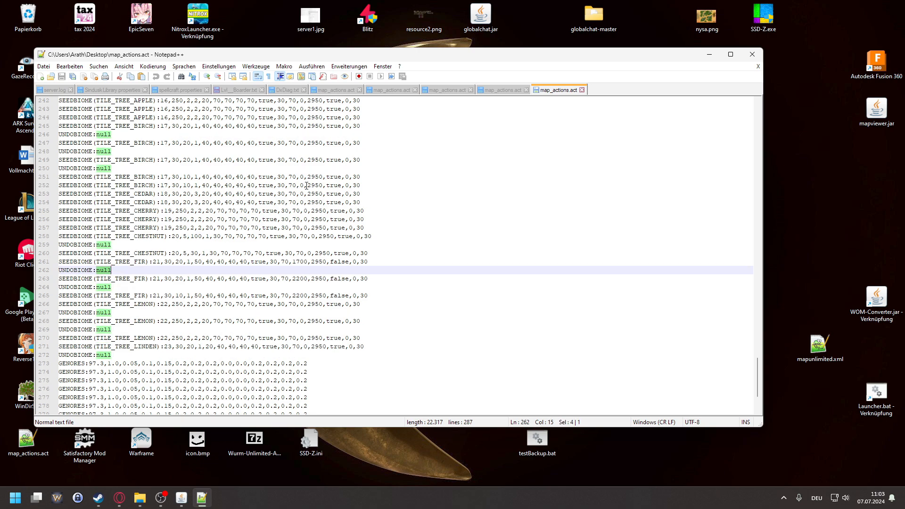
{"action": "left_click", "coordinate": [370, 182]}
{"action": "left_click_drag", "start_coordinate": [370, 179], "coordinate": [41, 179]}
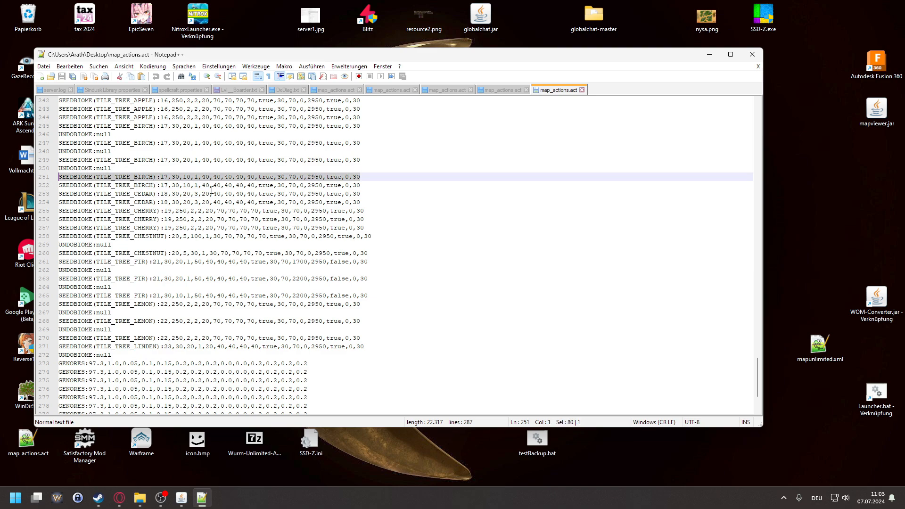
- Review the GENORES and PAINTBIOME(TILE_BUSH_GRAPE) entries at the end of map_actions.act, and return to the beginning of the file
{"action": "scroll", "coordinate": [357, 207], "scroll_direction": "down", "scroll_amount": 3}
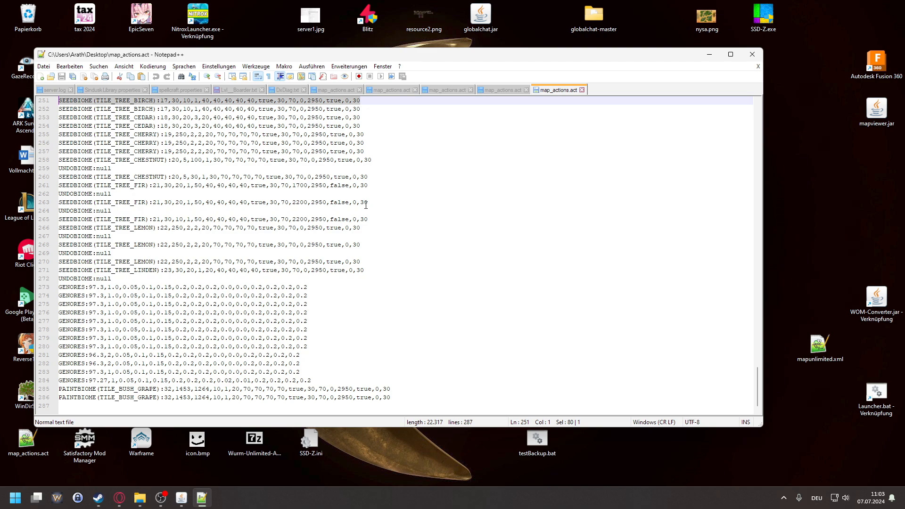
{"action": "left_click_drag", "start_coordinate": [89, 289], "coordinate": [343, 377]}
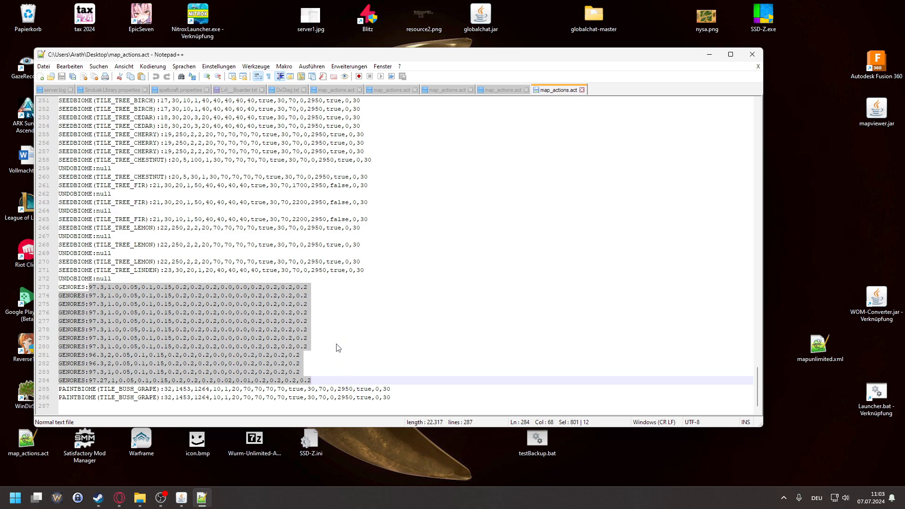
{"action": "left_click", "coordinate": [278, 398]}
{"action": "left_click_drag", "start_coordinate": [405, 398], "coordinate": [52, 389]}
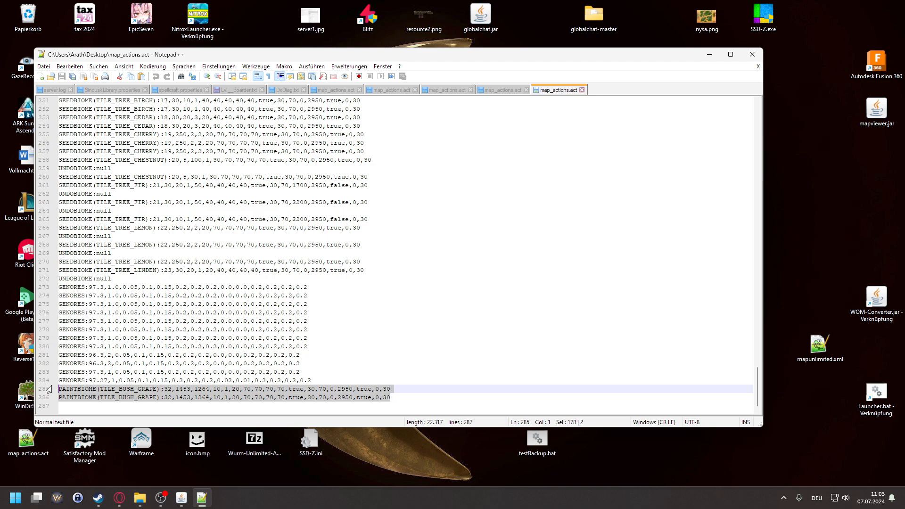
{"action": "left_click_drag", "start_coordinate": [315, 380], "coordinate": [22, 304]}
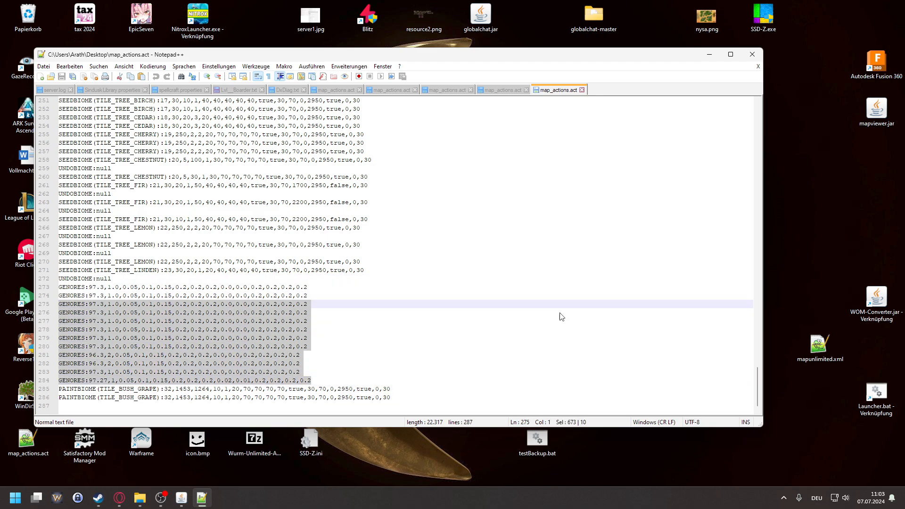
{"action": "left_click_drag", "start_coordinate": [756, 375], "coordinate": [754, 117]}
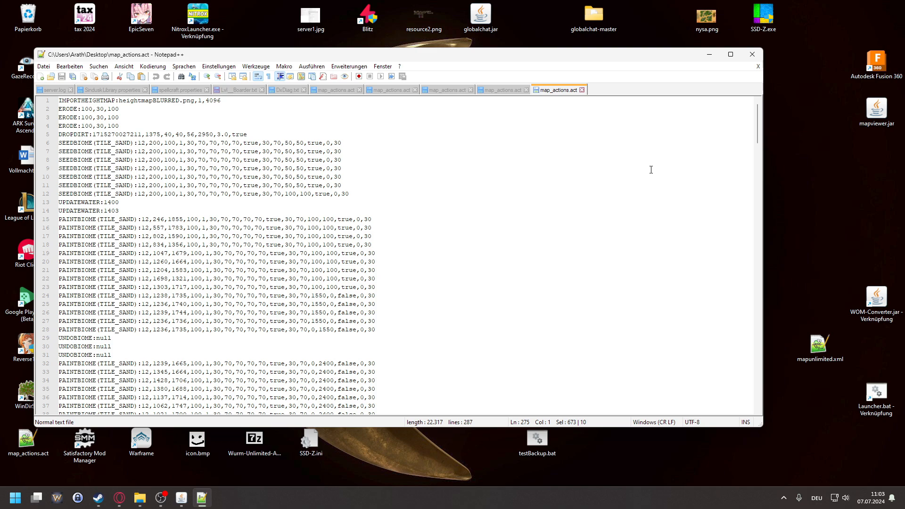
- Switch to the Wurm Unlimited map generator, display the terrain map, and save the map files
{"action": "left_click", "coordinate": [182, 498]}
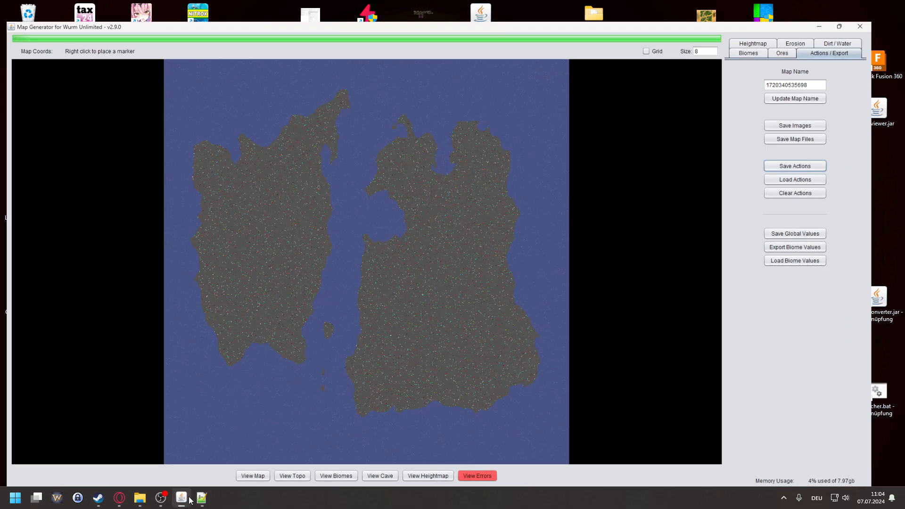
{"action": "left_click", "coordinate": [264, 475]}
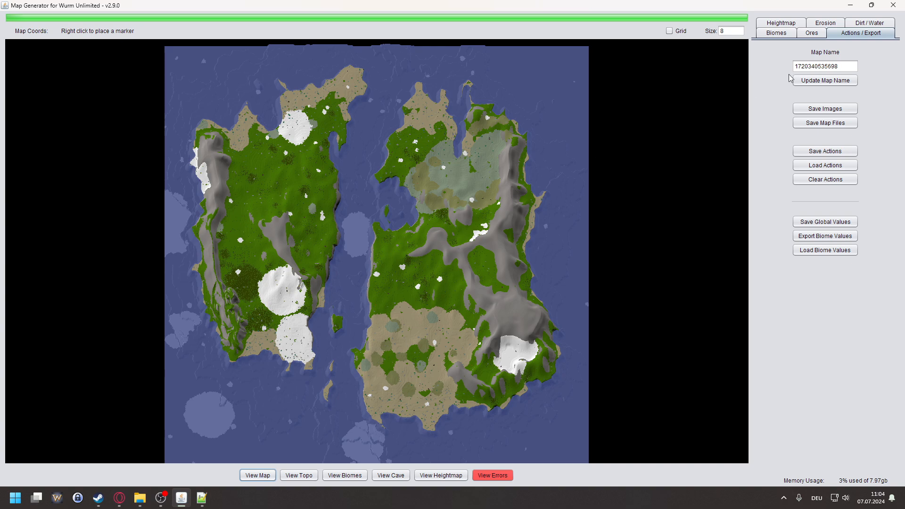
{"action": "left_click", "coordinate": [811, 124]}
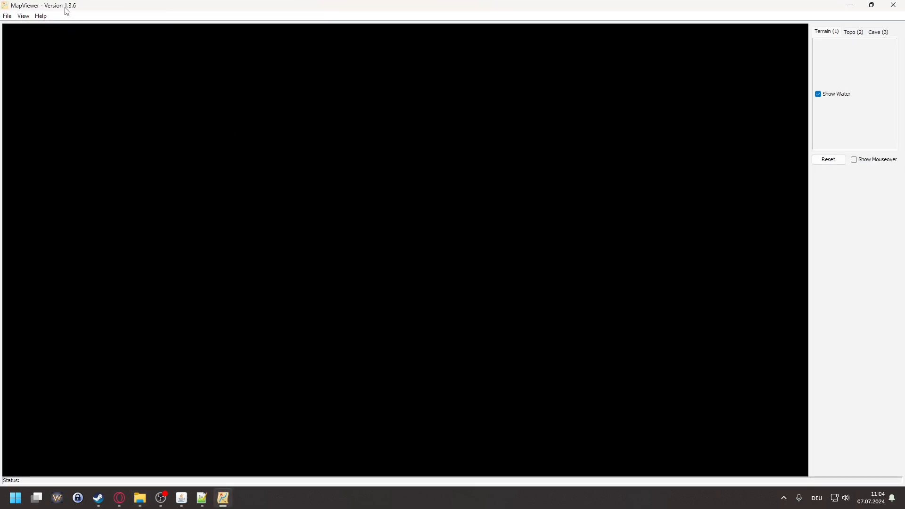
{"action": "left_click_drag", "start_coordinate": [76, 3], "coordinate": [93, 29]}
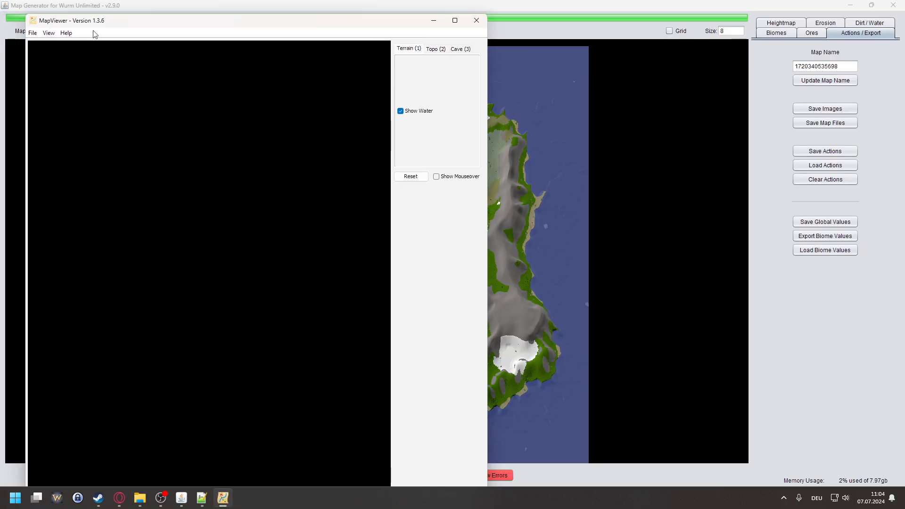
{"action": "left_click", "coordinate": [455, 21]}
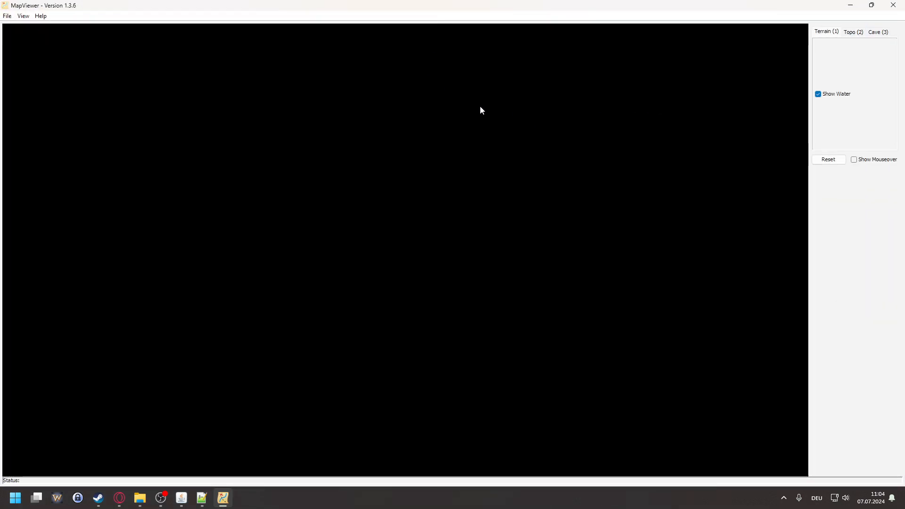
{"action": "left_click", "coordinate": [6, 16]}
{"action": "left_click", "coordinate": [16, 29]}
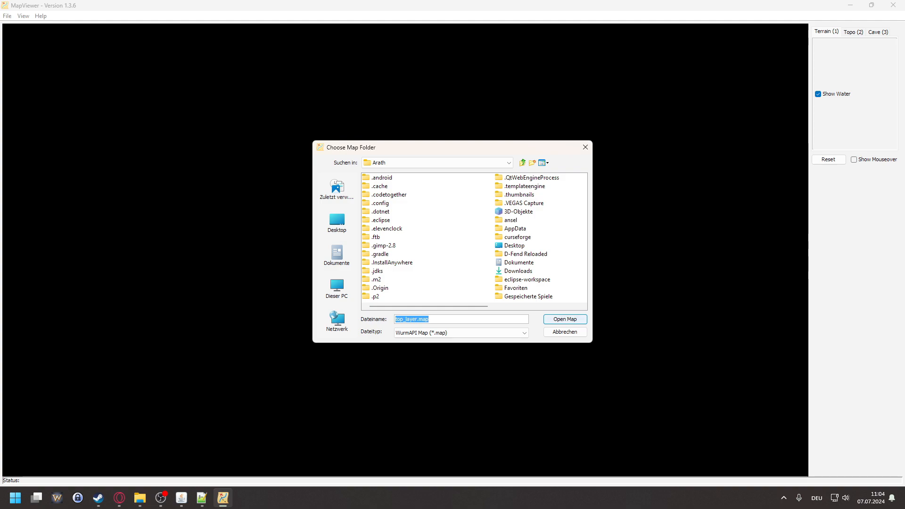
{"action": "key", "text": "alt+Tab"}
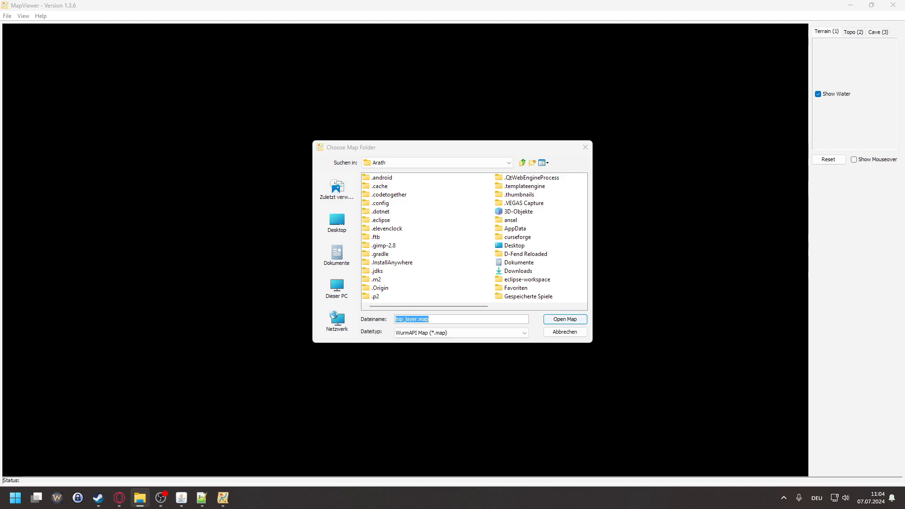
{"action": "left_click", "coordinate": [483, 165]}
{"action": "left_click", "coordinate": [453, 160]}
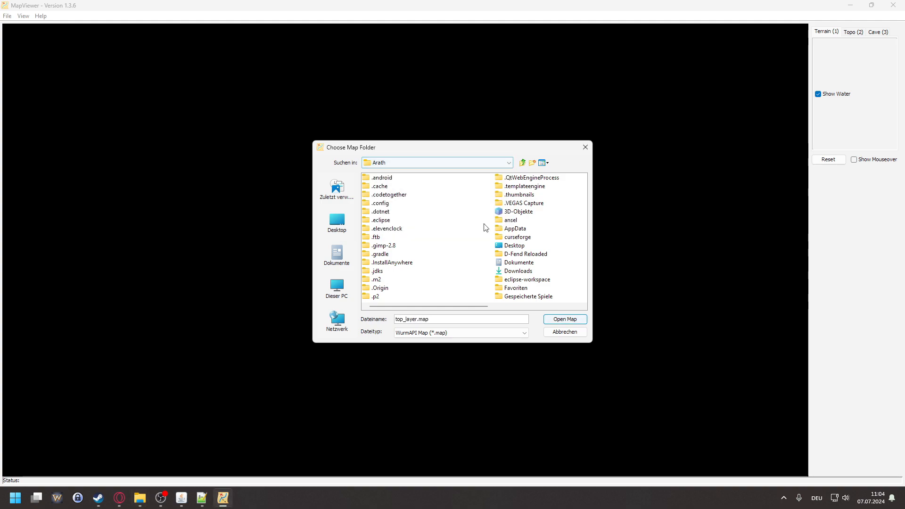
{"action": "left_click", "coordinate": [461, 163]}
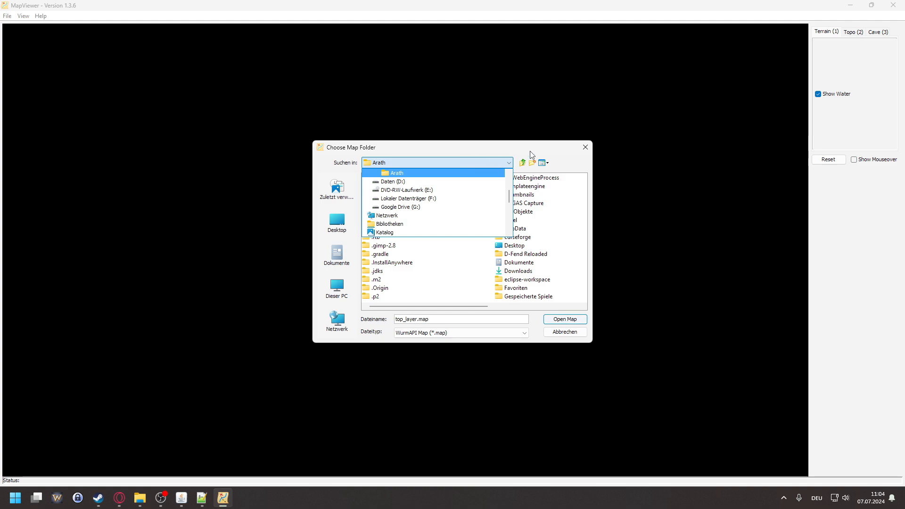
{"action": "left_click", "coordinate": [585, 147]}
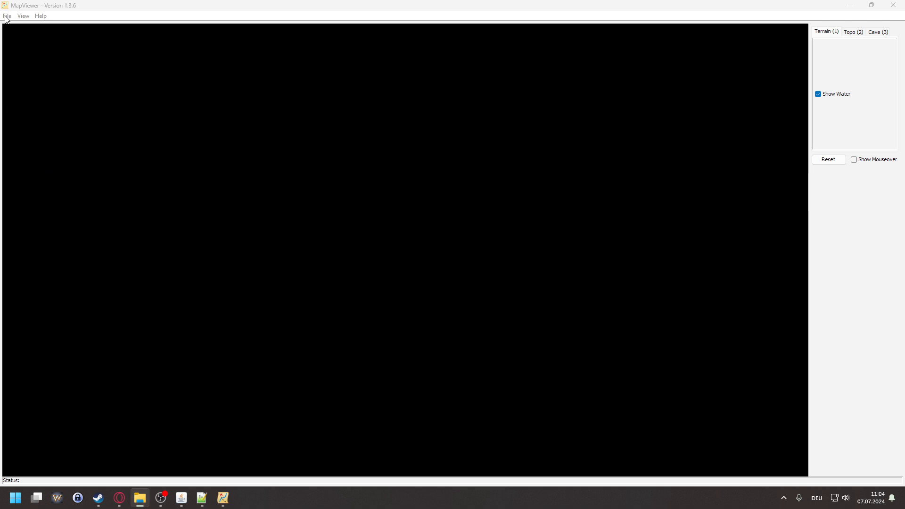
{"action": "left_click", "coordinate": [87, 120]}
{"action": "left_click", "coordinate": [8, 16]}
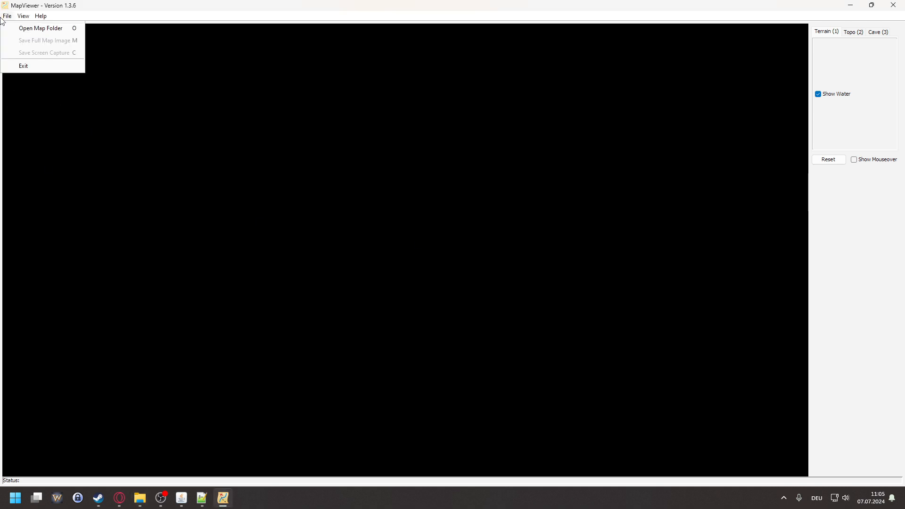
{"action": "left_click", "coordinate": [21, 29]}
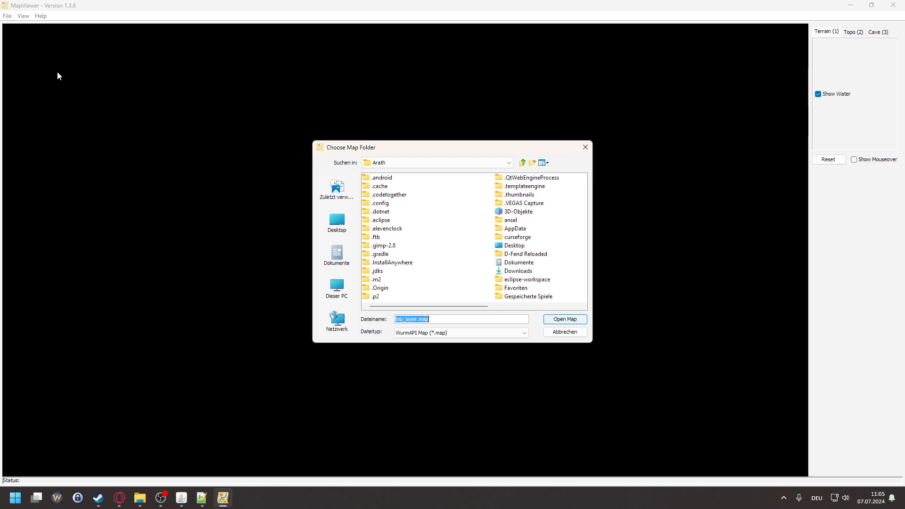
{"action": "left_click", "coordinate": [546, 162]}
{"action": "left_click", "coordinate": [547, 162]}
{"action": "left_click", "coordinate": [331, 191]}
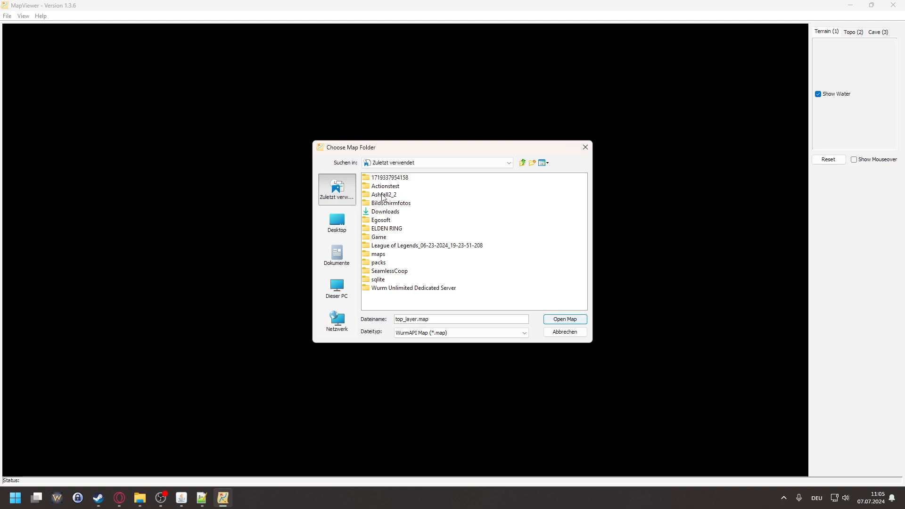
{"action": "left_click", "coordinate": [392, 178]}
{"action": "double_click", "coordinate": [392, 179]}
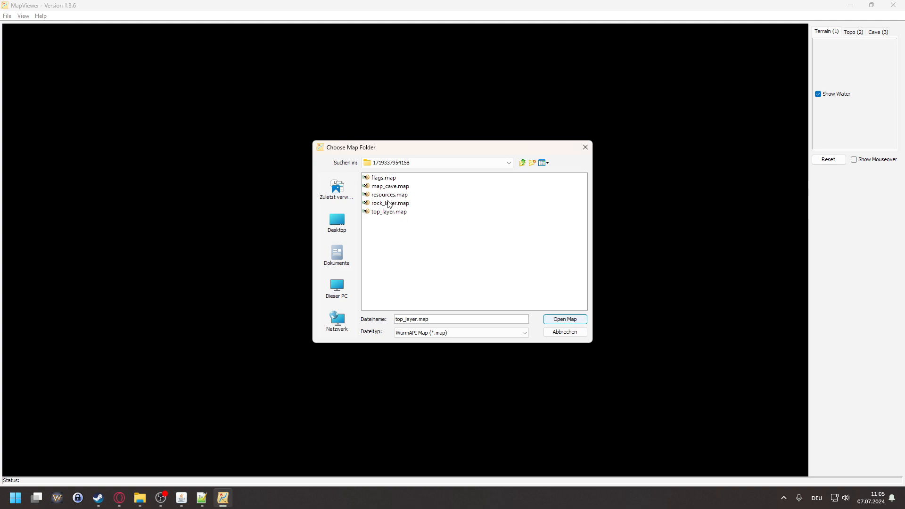
{"action": "left_click", "coordinate": [389, 204]}
{"action": "left_click", "coordinate": [390, 212]}
{"action": "left_click", "coordinate": [576, 321]}
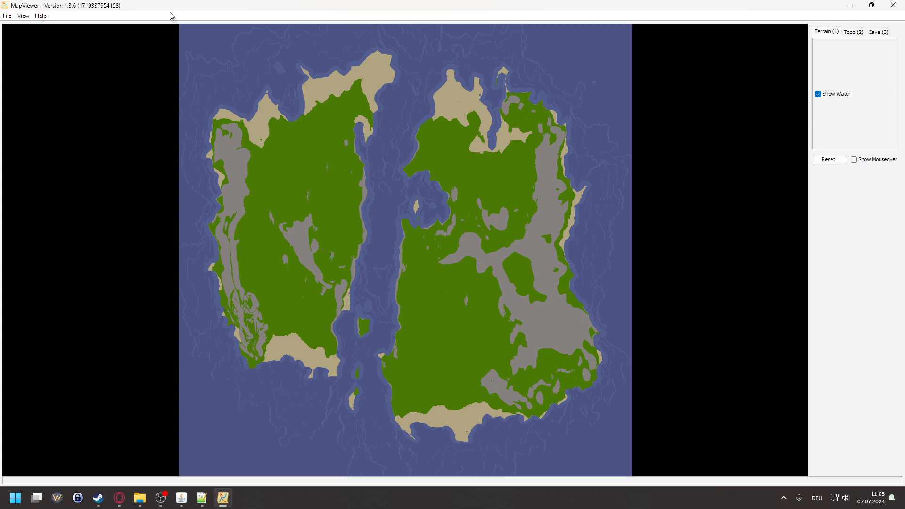
- Switch the loaded map to its cave layer and examine both landmasses for ores, close up and across the whole map
{"action": "left_click", "coordinate": [22, 16]}
{"action": "left_click", "coordinate": [38, 52]}
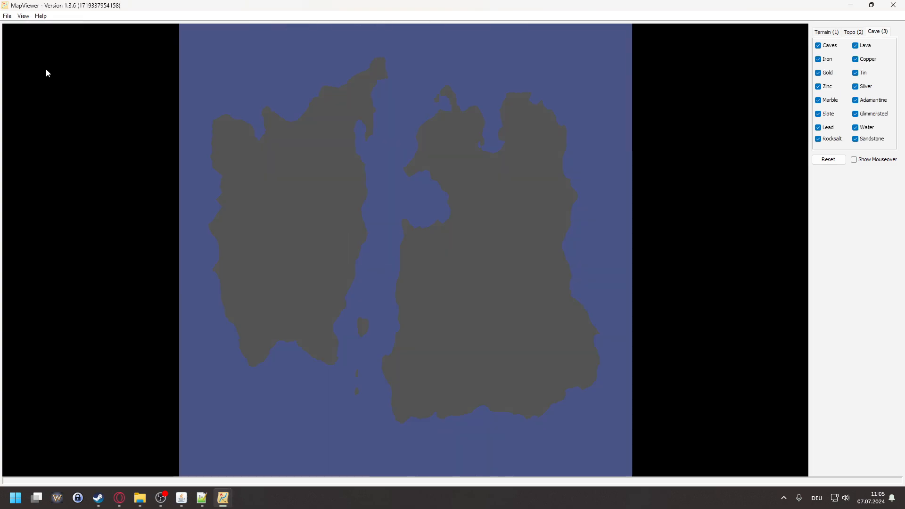
{"action": "scroll", "coordinate": [550, 276], "scroll_direction": "up", "scroll_amount": 5}
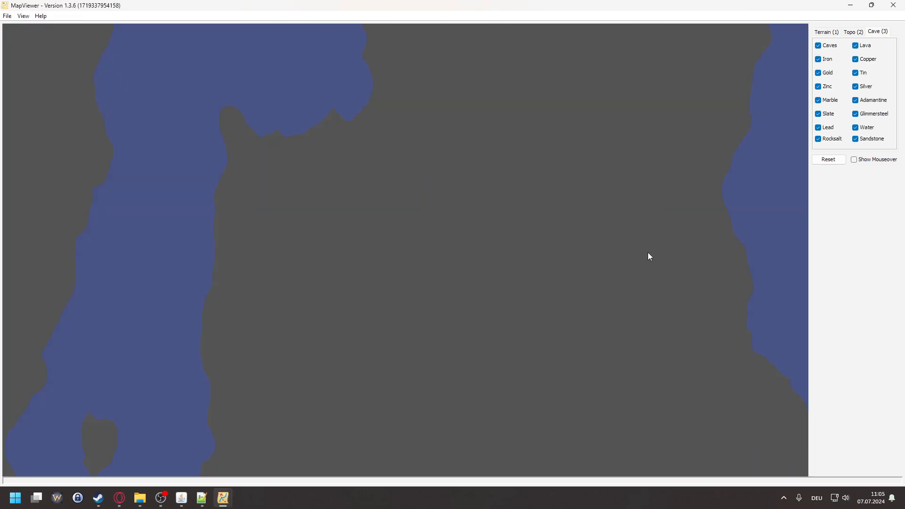
{"action": "scroll", "coordinate": [648, 253], "scroll_direction": "down", "scroll_amount": 5}
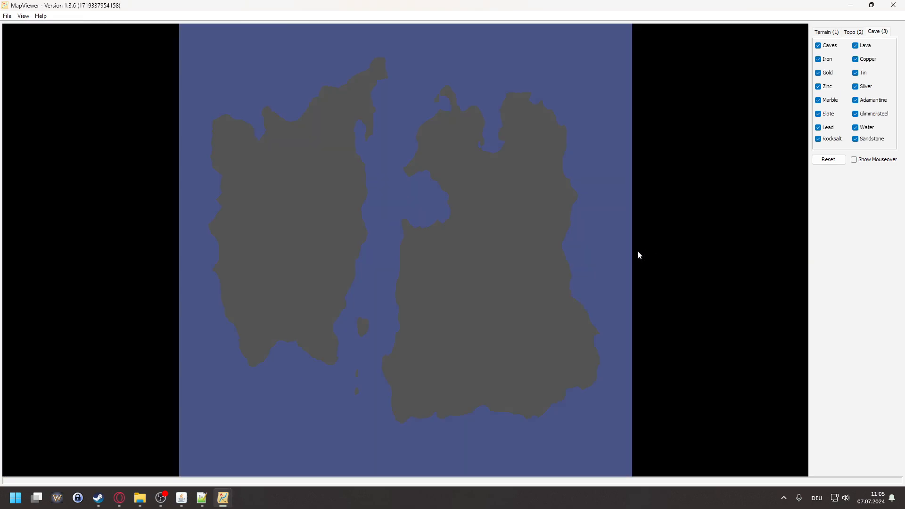
{"action": "scroll", "coordinate": [583, 249], "scroll_direction": "up", "scroll_amount": 5}
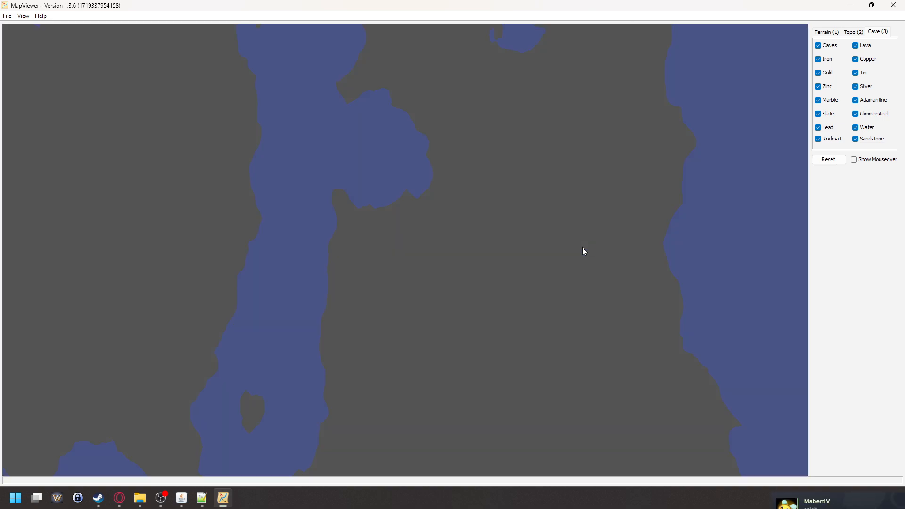
{"action": "scroll", "coordinate": [583, 250], "scroll_direction": "down", "scroll_amount": 5}
{"action": "left_click", "coordinate": [828, 160]}
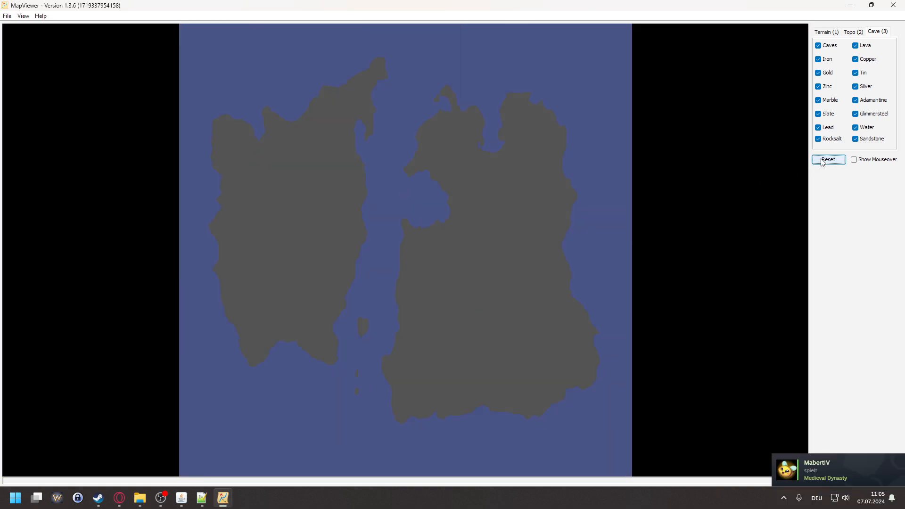
{"action": "scroll", "coordinate": [505, 238], "scroll_direction": "up", "scroll_amount": 5}
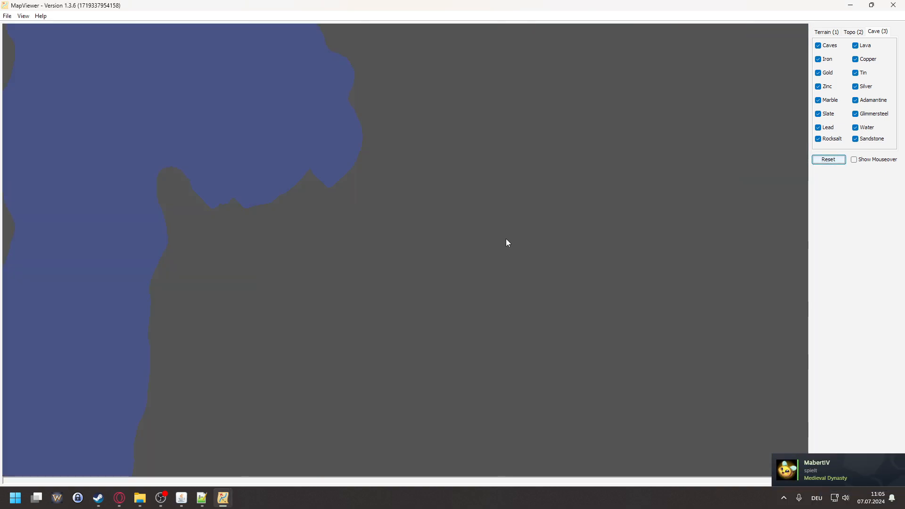
{"action": "left_click", "coordinate": [854, 31]}
{"action": "left_click", "coordinate": [877, 32]}
{"action": "scroll", "coordinate": [613, 174], "scroll_direction": "down", "scroll_amount": 5}
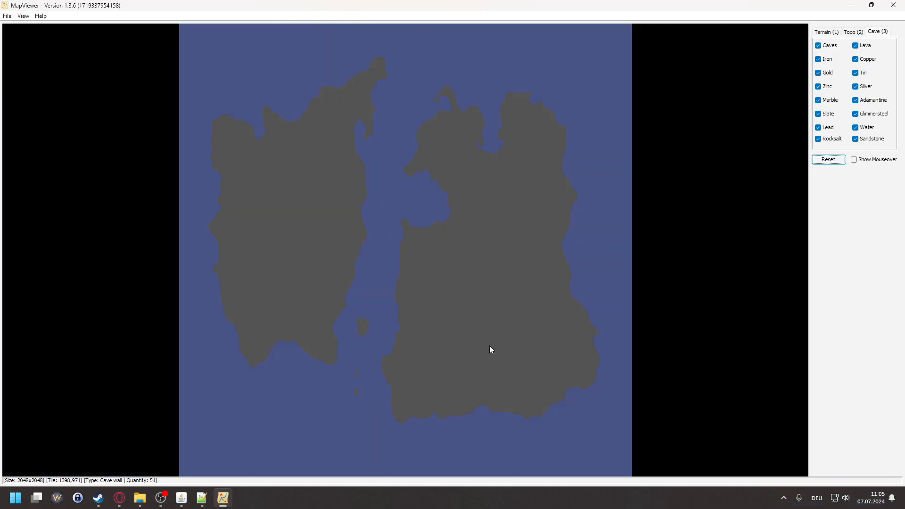
- Return to the map generator, display the cave map with its ores, and save the map's images and map files
{"action": "left_click", "coordinate": [181, 498]}
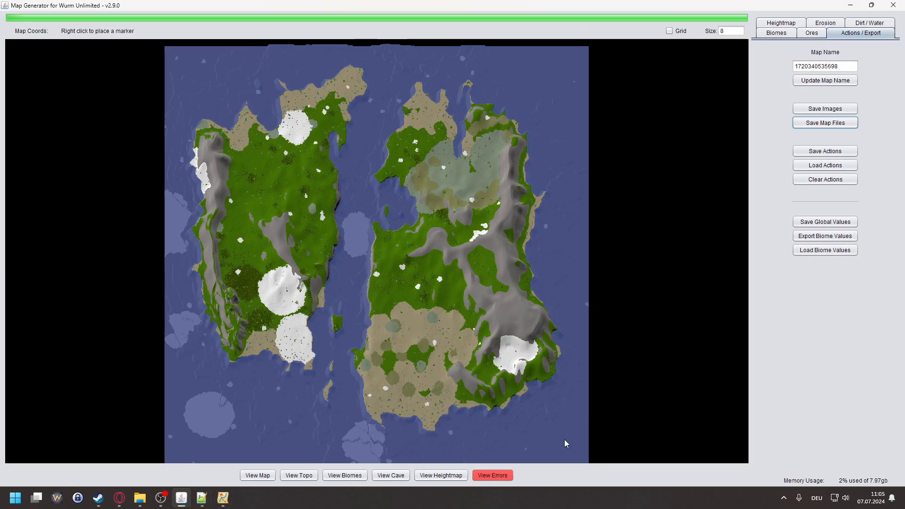
{"action": "left_click", "coordinate": [397, 479]}
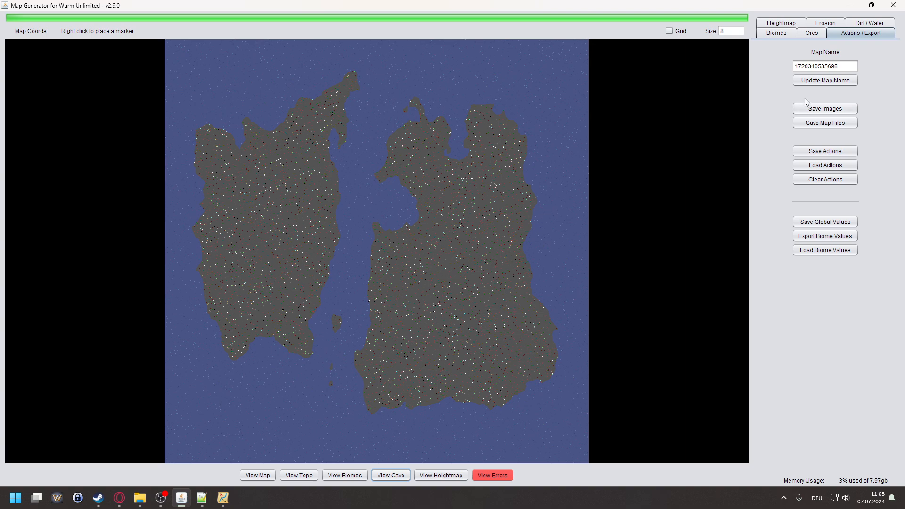
{"action": "left_click", "coordinate": [819, 110]}
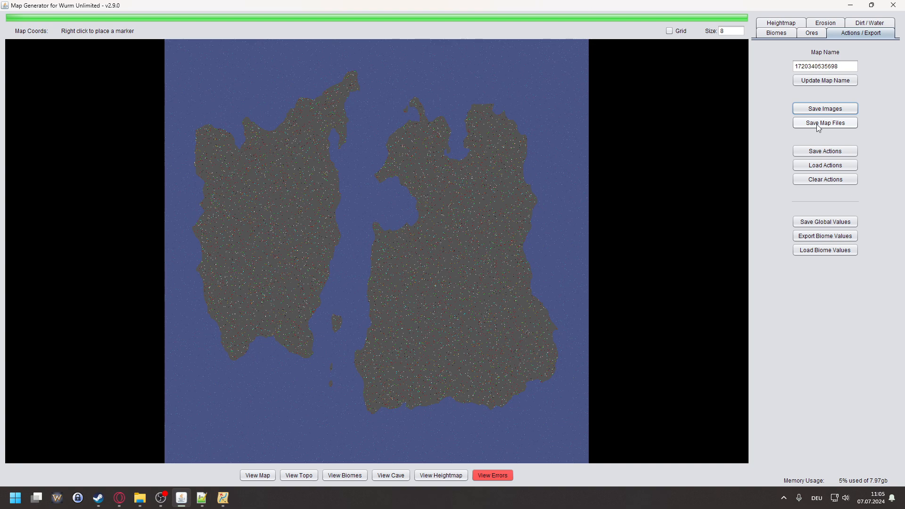
{"action": "left_click", "coordinate": [816, 123]}
- View the map generator's error log and minimize its window
{"action": "left_click", "coordinate": [511, 476]}
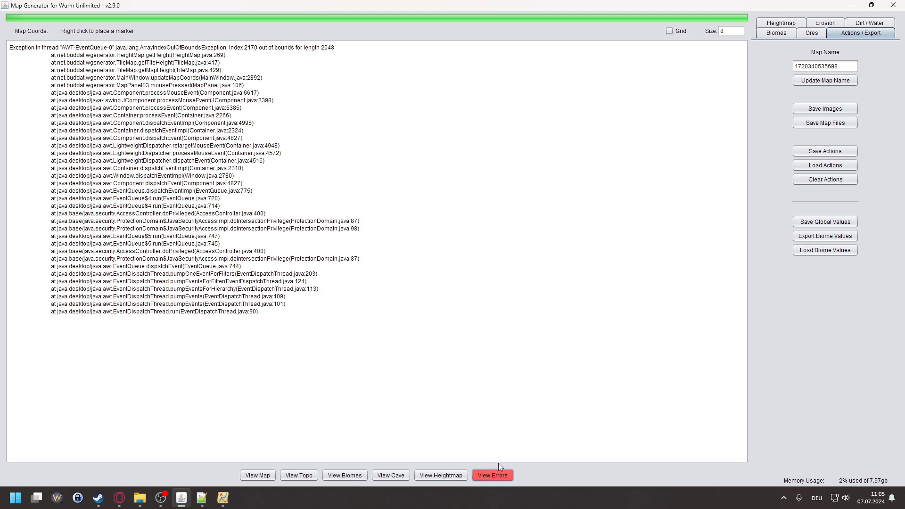
{"action": "left_click", "coordinate": [847, 3]}
{"action": "left_click", "coordinate": [847, 4]}
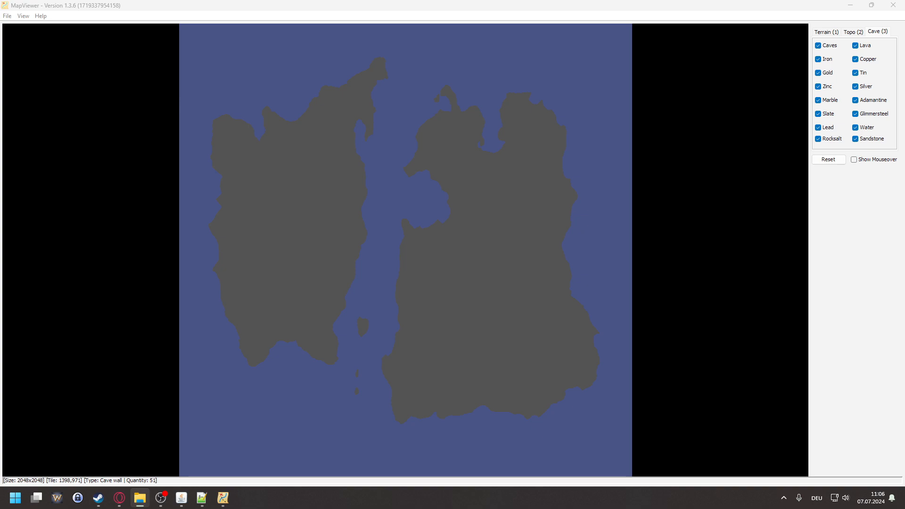
{"action": "left_click", "coordinate": [7, 16]}
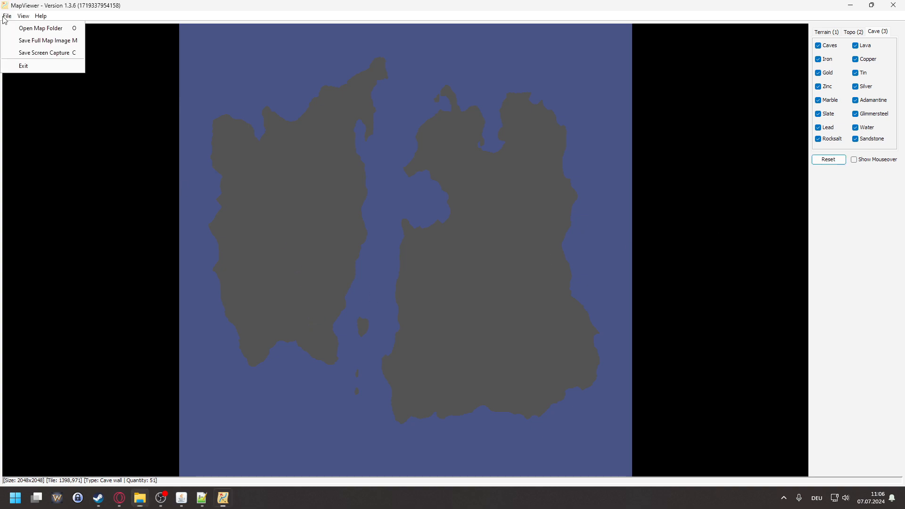
{"action": "left_click", "coordinate": [19, 26]}
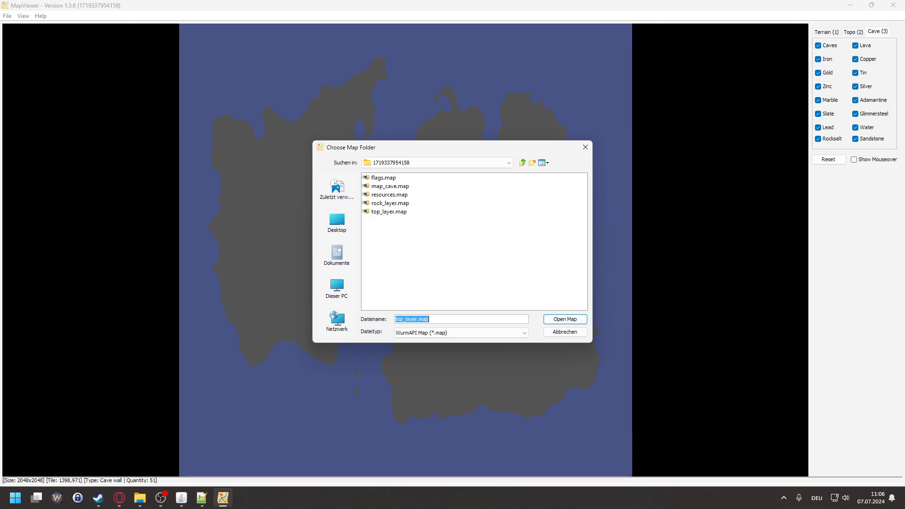
{"action": "left_click", "coordinate": [522, 163]}
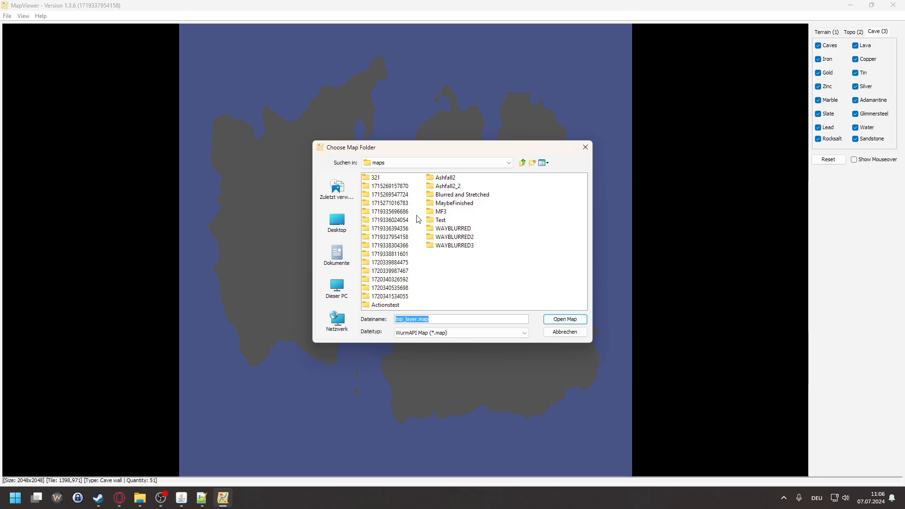
{"action": "left_click", "coordinate": [391, 297]}
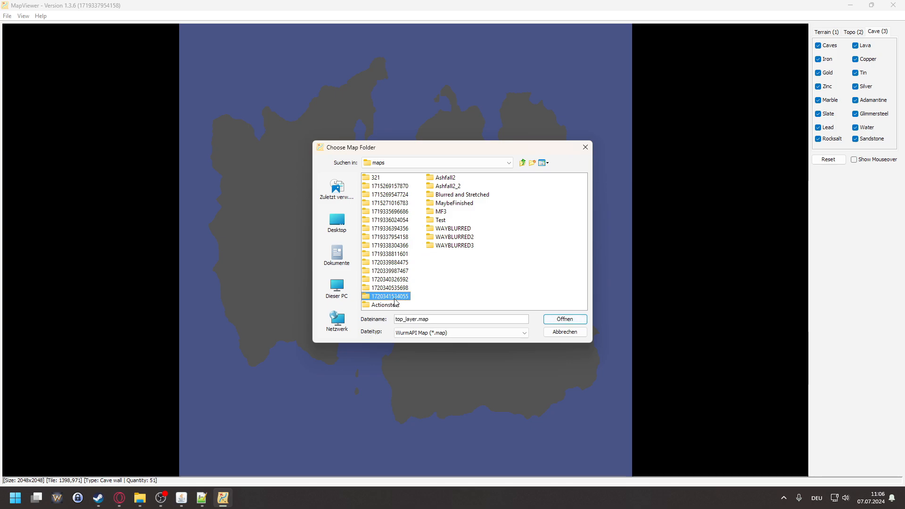
{"action": "left_click", "coordinate": [391, 297]}
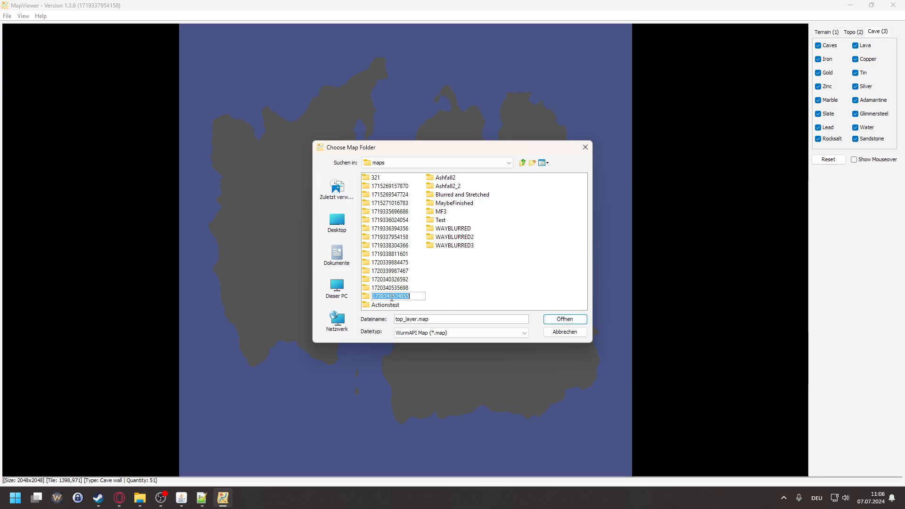
{"action": "double_click", "coordinate": [368, 297]}
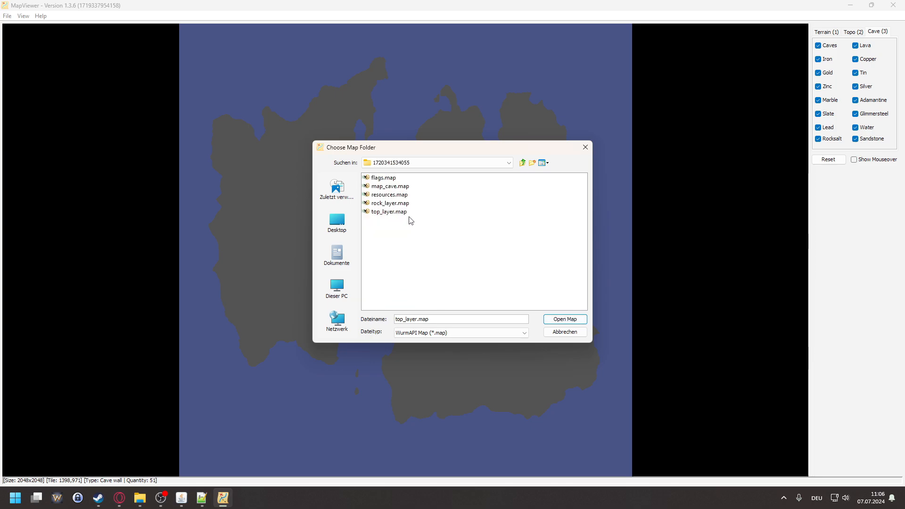
{"action": "left_click", "coordinate": [387, 187]}
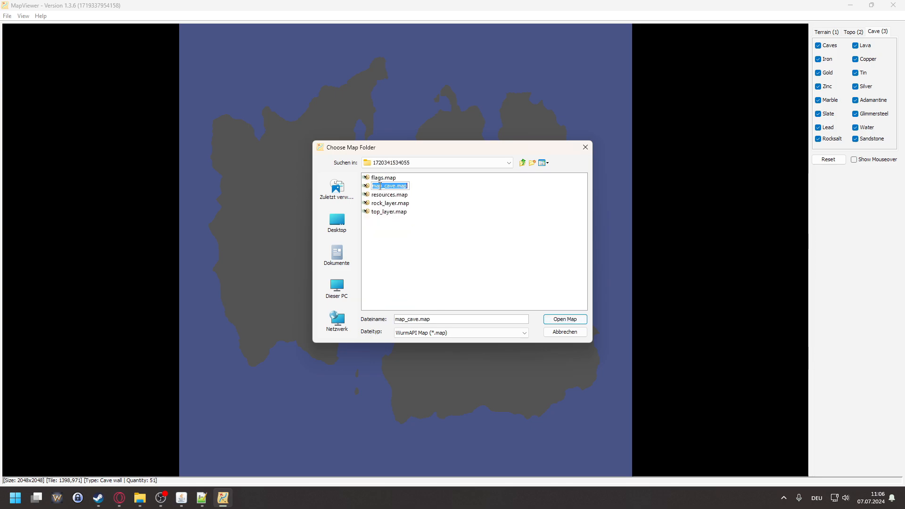
{"action": "left_click", "coordinate": [389, 211]}
{"action": "left_click", "coordinate": [547, 321]}
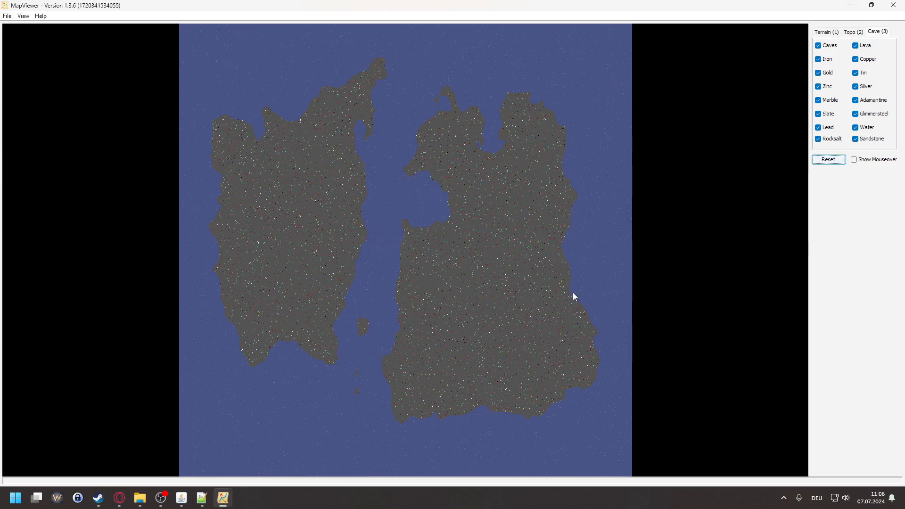
- Filter the cave layer to show only caves, adamantine, glimmersteel and water, hiding lava and every other ore and rock type
{"action": "scroll", "coordinate": [487, 281], "scroll_direction": "up", "scroll_amount": 5}
{"action": "scroll", "coordinate": [448, 208], "scroll_direction": "down", "scroll_amount": 5}
{"action": "scroll", "coordinate": [468, 205], "scroll_direction": "up", "scroll_amount": 4}
{"action": "scroll", "coordinate": [614, 220], "scroll_direction": "down", "scroll_amount": 1}
{"action": "scroll", "coordinate": [603, 229], "scroll_direction": "up", "scroll_amount": 2}
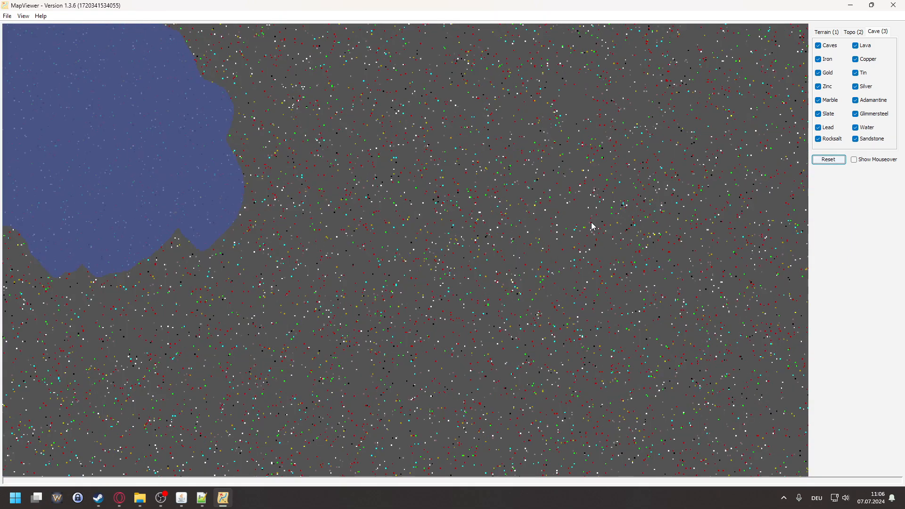
{"action": "left_click", "coordinate": [864, 47]}
{"action": "left_click", "coordinate": [827, 59]}
{"action": "left_click", "coordinate": [865, 61]}
{"action": "left_click", "coordinate": [832, 73]}
{"action": "left_click", "coordinate": [860, 73]}
{"action": "left_click", "coordinate": [827, 86]}
{"action": "left_click", "coordinate": [862, 86]}
{"action": "left_click", "coordinate": [821, 102]}
{"action": "left_click", "coordinate": [819, 114]}
{"action": "left_click", "coordinate": [819, 127]}
{"action": "left_click", "coordinate": [819, 139]}
{"action": "left_click", "coordinate": [856, 139]}
{"action": "left_click", "coordinate": [855, 127]}
{"action": "left_click", "coordinate": [855, 128]}
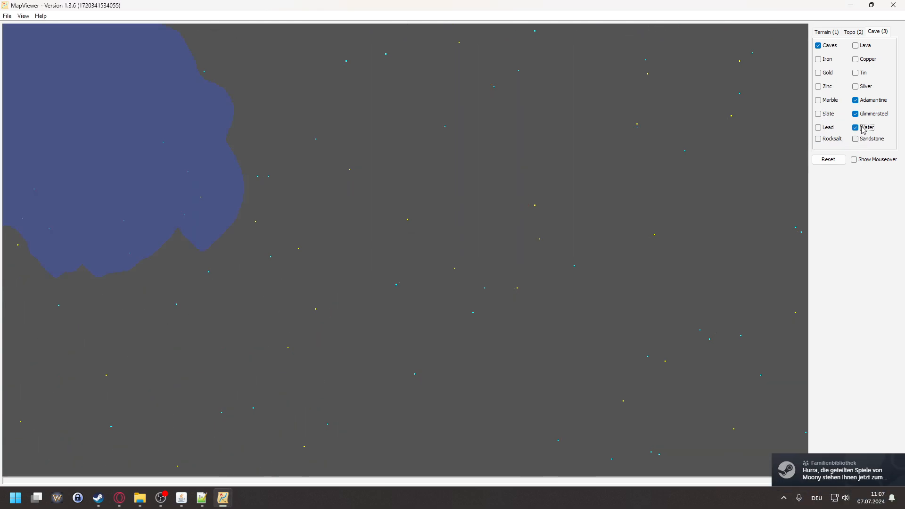
- Examine the spread of adamantine and glimmersteel veins over the whole cave map and close up on the eastern landmass
{"action": "scroll", "coordinate": [588, 143], "scroll_direction": "down", "scroll_amount": 5}
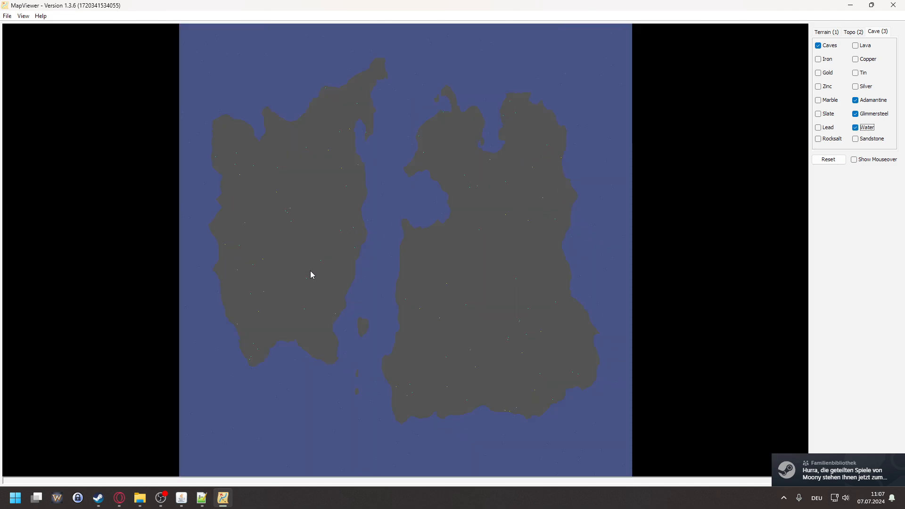
{"action": "scroll", "coordinate": [515, 340], "scroll_direction": "up", "scroll_amount": 5}
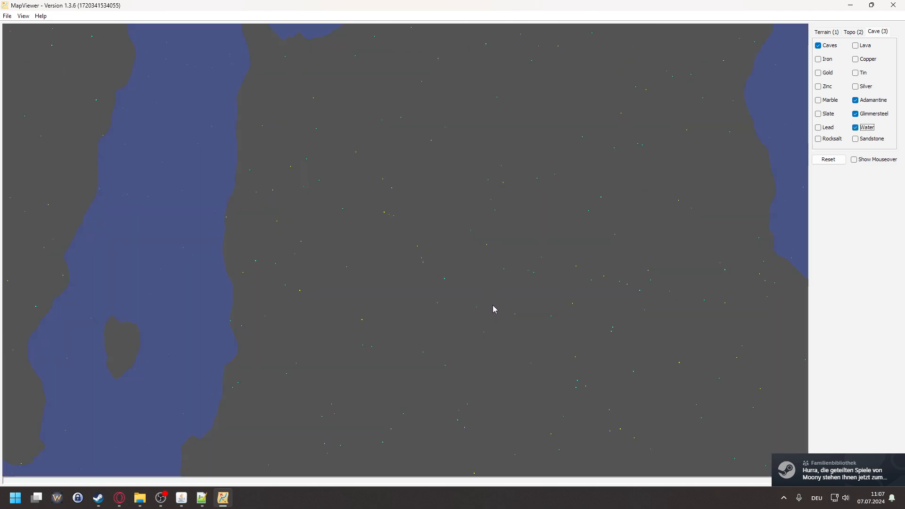
{"action": "scroll", "coordinate": [467, 246], "scroll_direction": "up", "scroll_amount": 3}
{"action": "scroll", "coordinate": [403, 280], "scroll_direction": "down", "scroll_amount": 8}
{"action": "scroll", "coordinate": [480, 277], "scroll_direction": "up", "scroll_amount": 7}
{"action": "scroll", "coordinate": [540, 267], "scroll_direction": "down", "scroll_amount": 4}
{"action": "scroll", "coordinate": [535, 265], "scroll_direction": "up", "scroll_amount": 3}
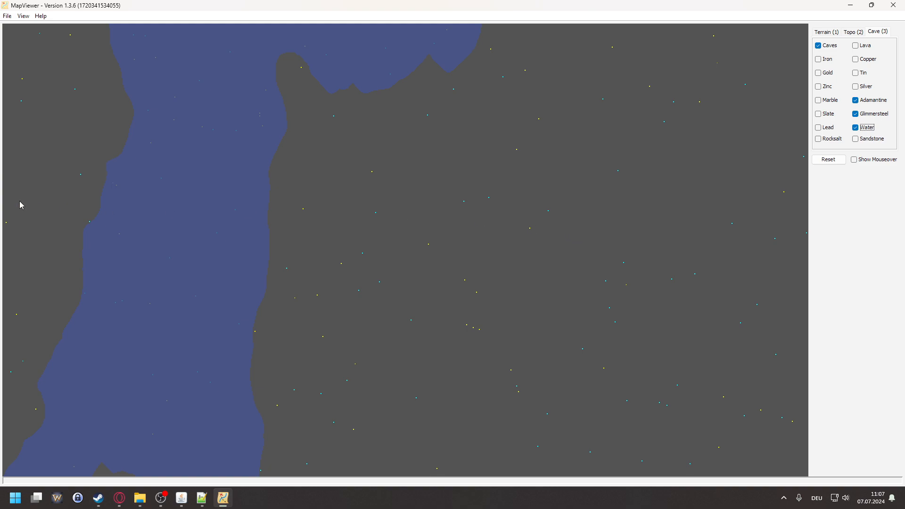
{"action": "left_click", "coordinate": [180, 503]}
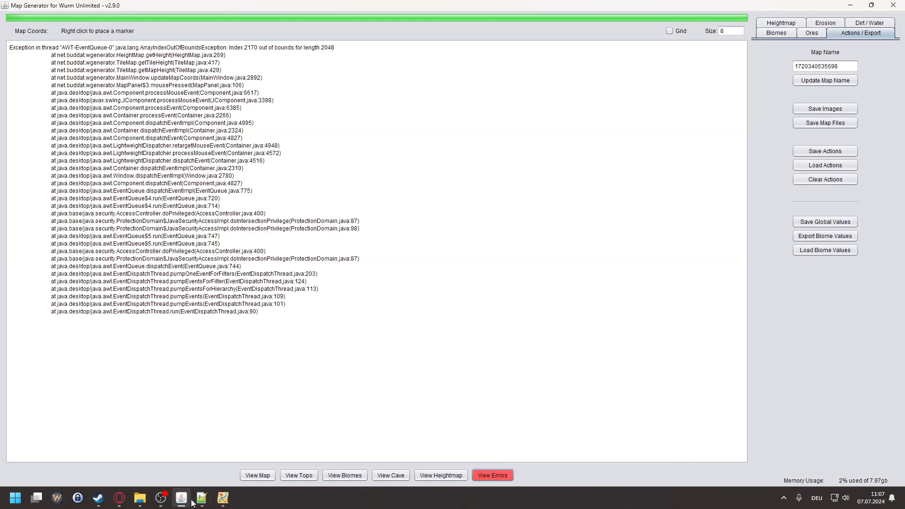
{"action": "left_click", "coordinate": [849, 5]}
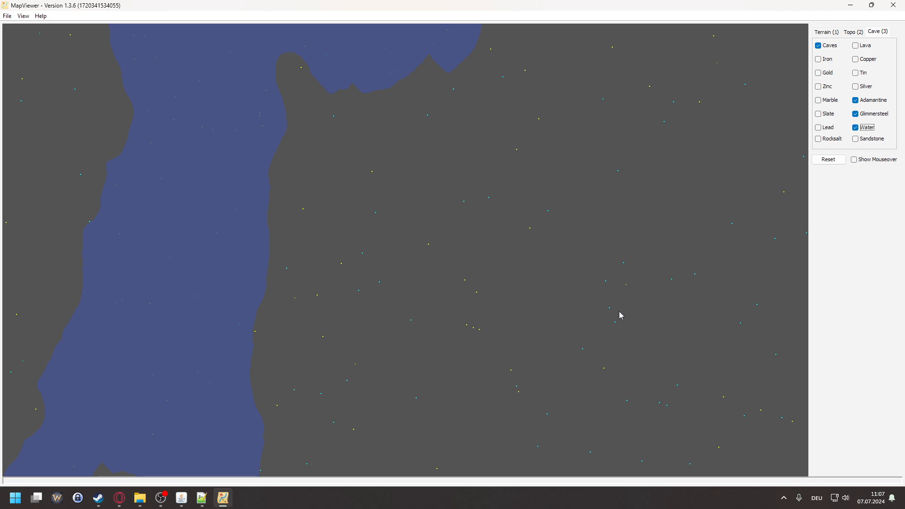
- Inspect the adamantine and glimmersteel veins close up, moving from the western landmass across to the northern bay of the eastern one
{"action": "scroll", "coordinate": [605, 314], "scroll_direction": "down", "scroll_amount": 3}
{"action": "scroll", "coordinate": [290, 274], "scroll_direction": "up", "scroll_amount": 4}
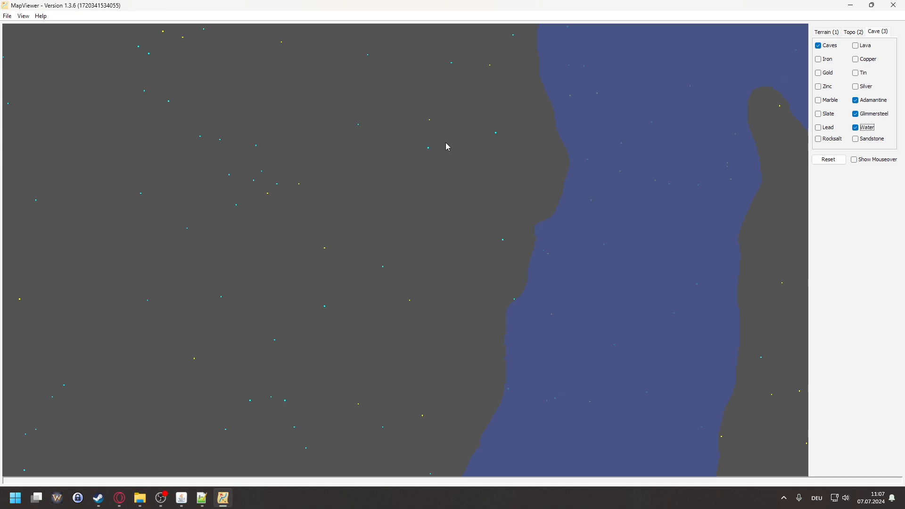
{"action": "left_click_drag", "start_coordinate": [350, 153], "coordinate": [574, 421]}
{"action": "left_click_drag", "start_coordinate": [334, 235], "coordinate": [491, 355]}
{"action": "left_click_drag", "start_coordinate": [371, 172], "coordinate": [368, 319]}
{"action": "left_click_drag", "start_coordinate": [464, 208], "coordinate": [311, 226]}
{"action": "left_click_drag", "start_coordinate": [556, 203], "coordinate": [198, 231]}
{"action": "left_click_drag", "start_coordinate": [401, 198], "coordinate": [76, 183]}
{"action": "left_click_drag", "start_coordinate": [572, 268], "coordinate": [492, 239]}
{"action": "left_click_drag", "start_coordinate": [638, 296], "coordinate": [354, 303]}
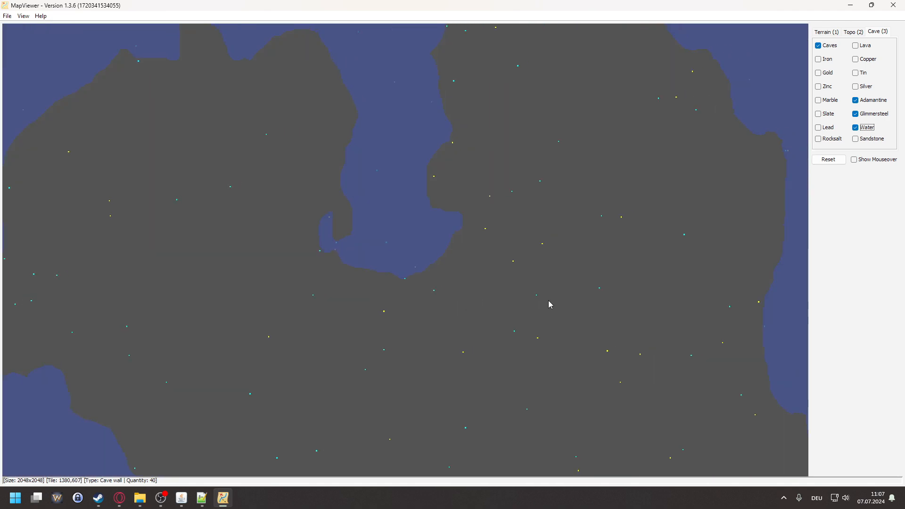
{"action": "scroll", "coordinate": [664, 330], "scroll_direction": "up", "scroll_amount": 2}
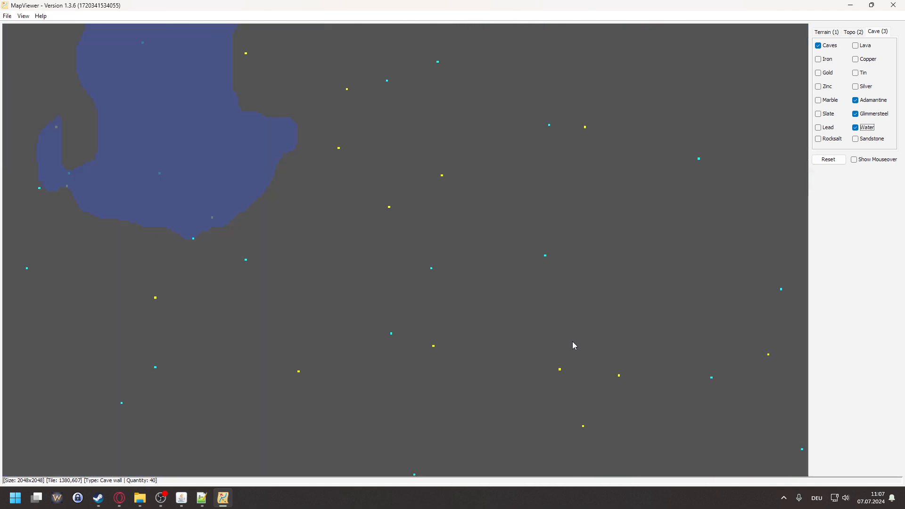
{"action": "scroll", "coordinate": [541, 317], "scroll_direction": "down", "scroll_amount": 2}
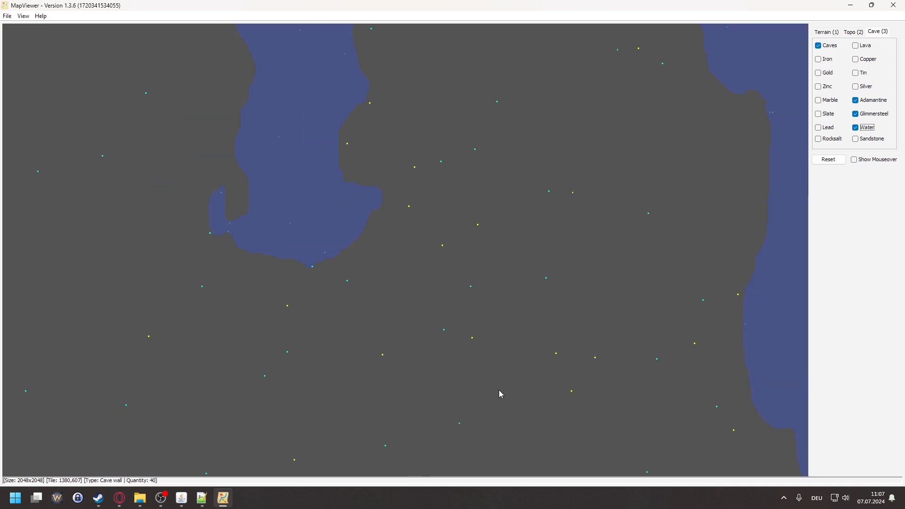
{"action": "left_click_drag", "start_coordinate": [439, 433], "coordinate": [515, 290]}
- Check the ore percentages in the map generator, then return to MapViewer
{"action": "left_click", "coordinate": [181, 497]}
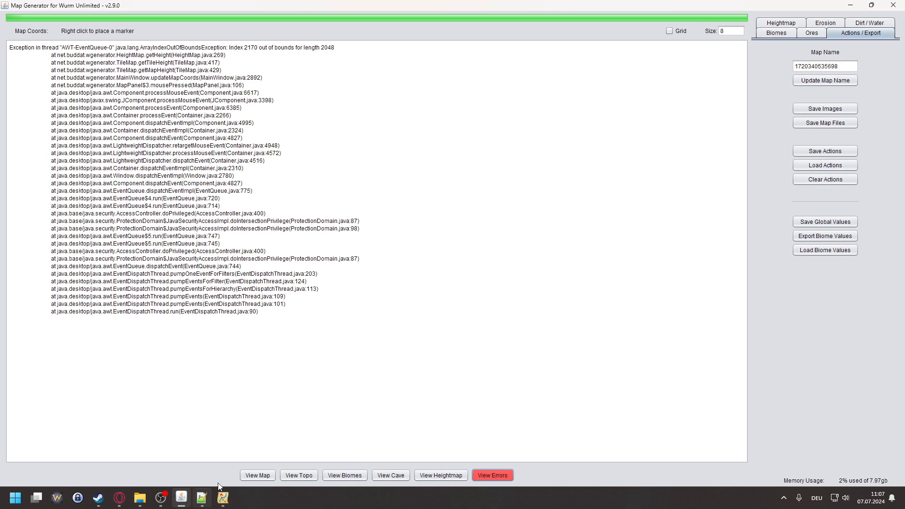
{"action": "left_click", "coordinate": [810, 33]}
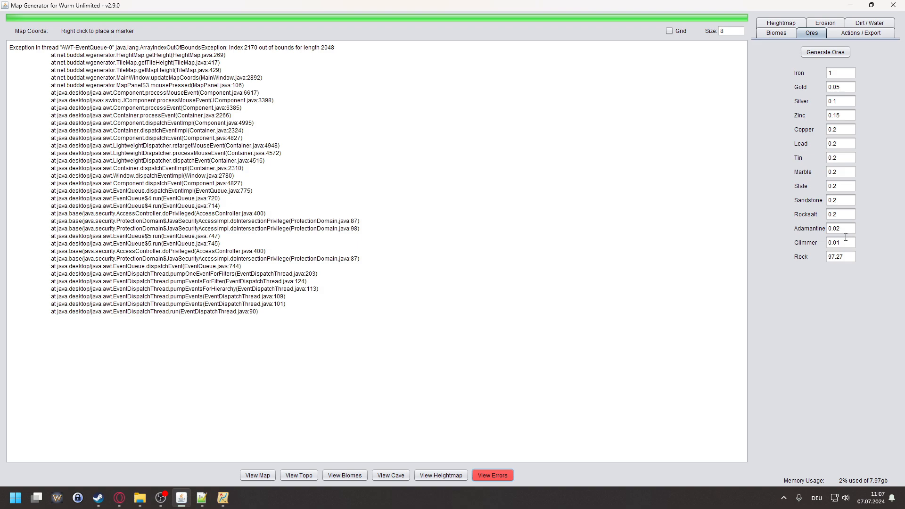
{"action": "left_click", "coordinate": [851, 5]}
- Show mouseover details, inspect an adamantine and a glimmersteel vein up close, and turn the mouseover details off again
{"action": "scroll", "coordinate": [560, 276], "scroll_direction": "down", "scroll_amount": 5}
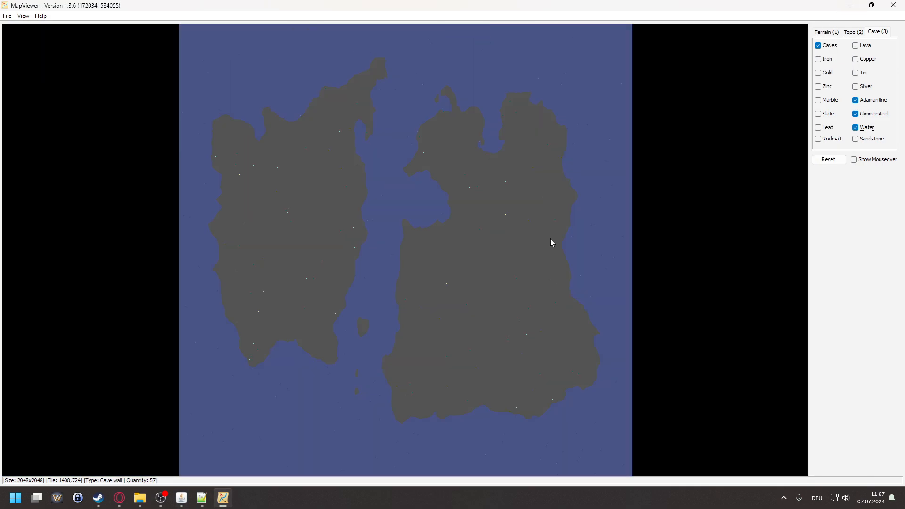
{"action": "scroll", "coordinate": [500, 288], "scroll_direction": "up", "scroll_amount": 5}
{"action": "left_click", "coordinate": [854, 160]}
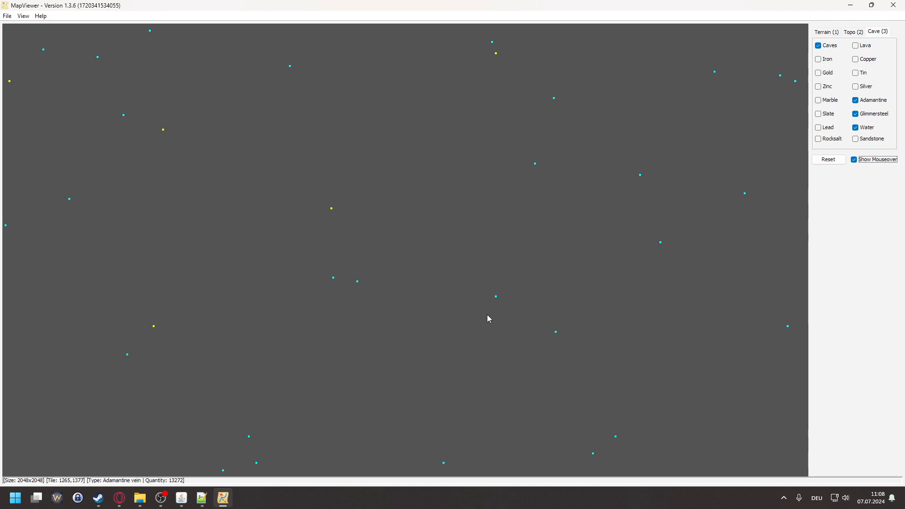
{"action": "mouse_move", "coordinate": [496, 297]}
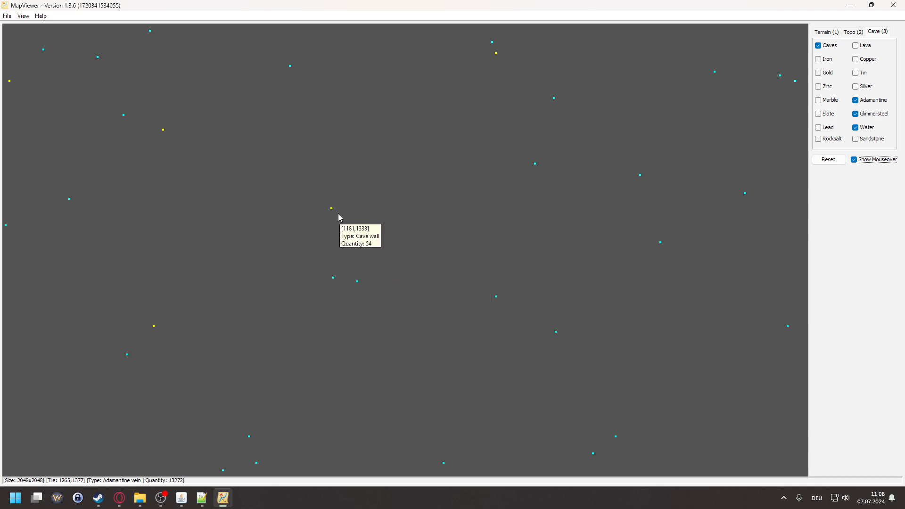
{"action": "mouse_move", "coordinate": [332, 210]}
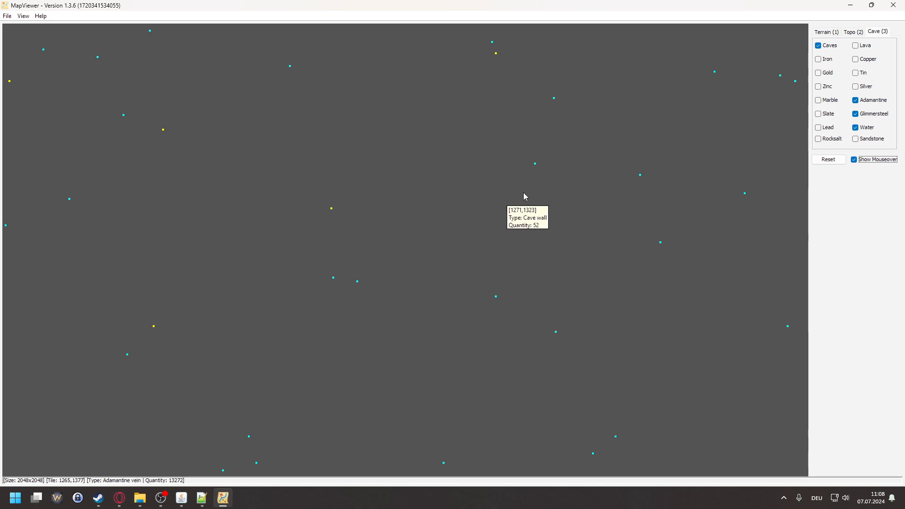
{"action": "left_click", "coordinate": [871, 159]}
{"action": "scroll", "coordinate": [464, 268], "scroll_direction": "down", "scroll_amount": 5}
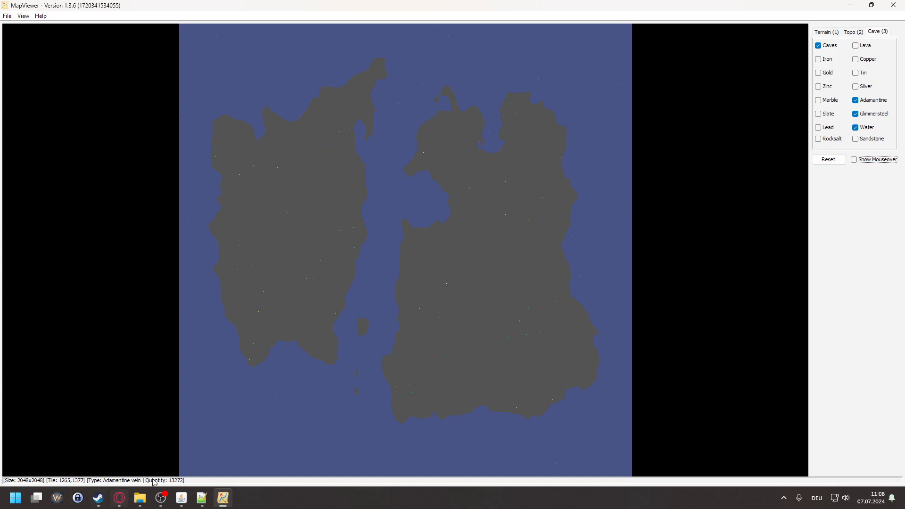
- Switch to the map generator and display the terrain map instead of the error log
{"action": "left_click", "coordinate": [184, 502]}
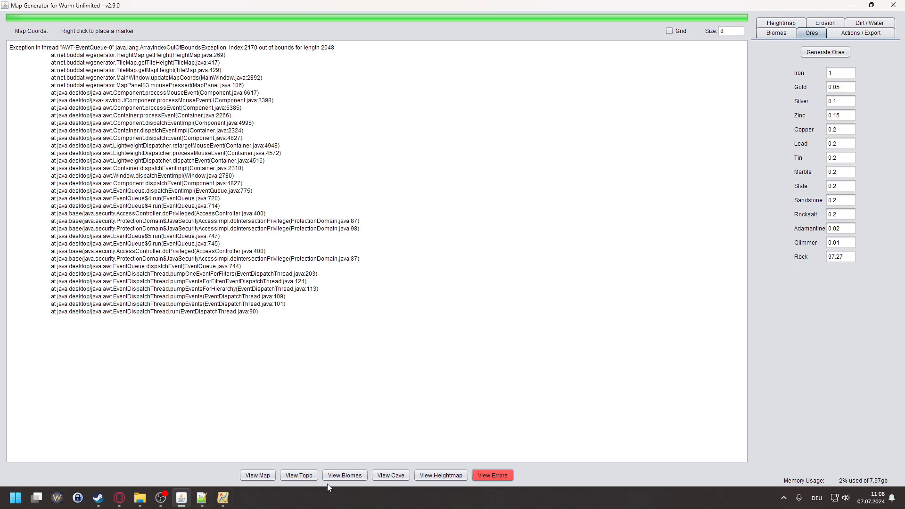
{"action": "left_click", "coordinate": [257, 475]}
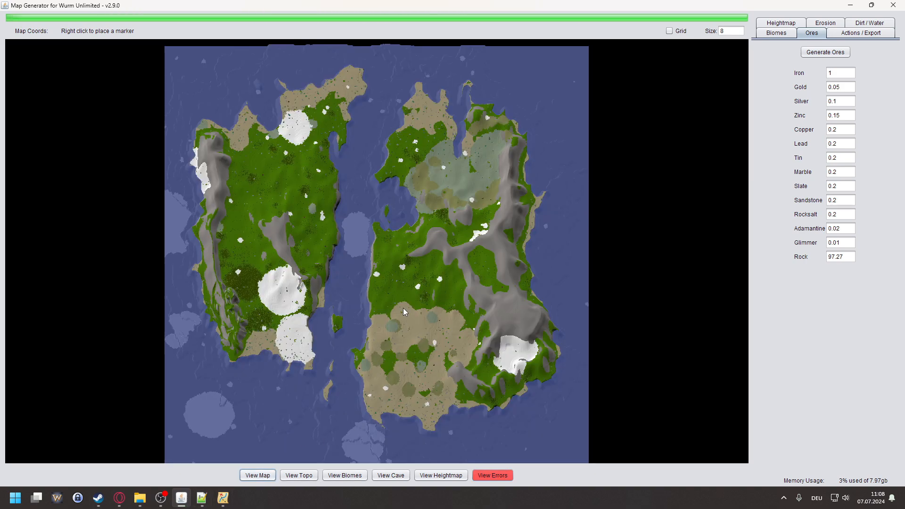